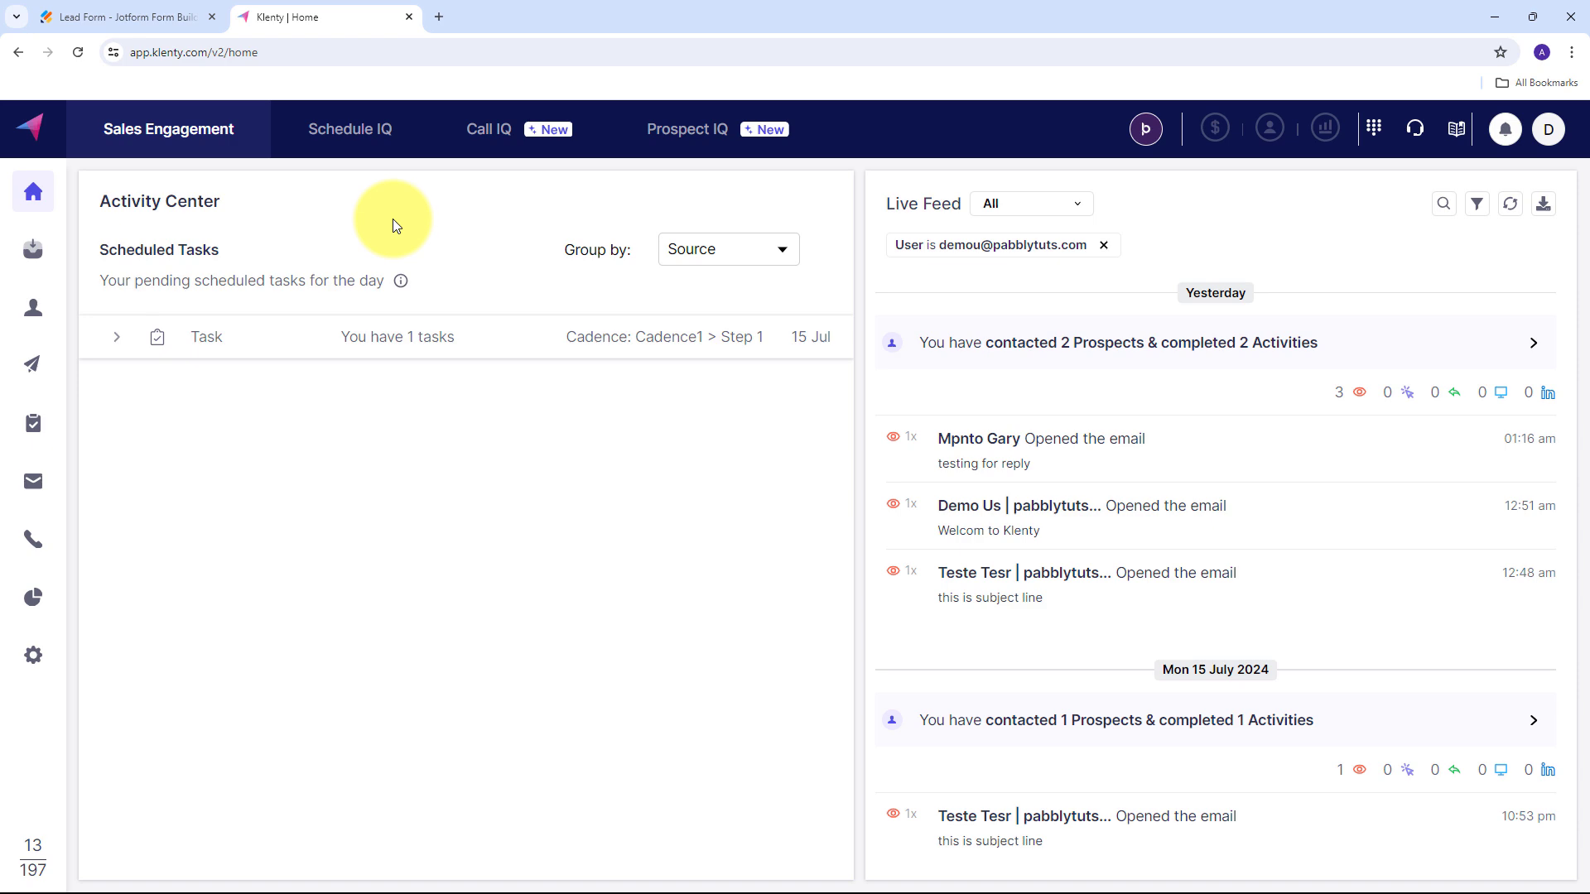
Look over the open Jotform Lead Form and Klenty home tabs.
click(117, 17)
click(301, 16)
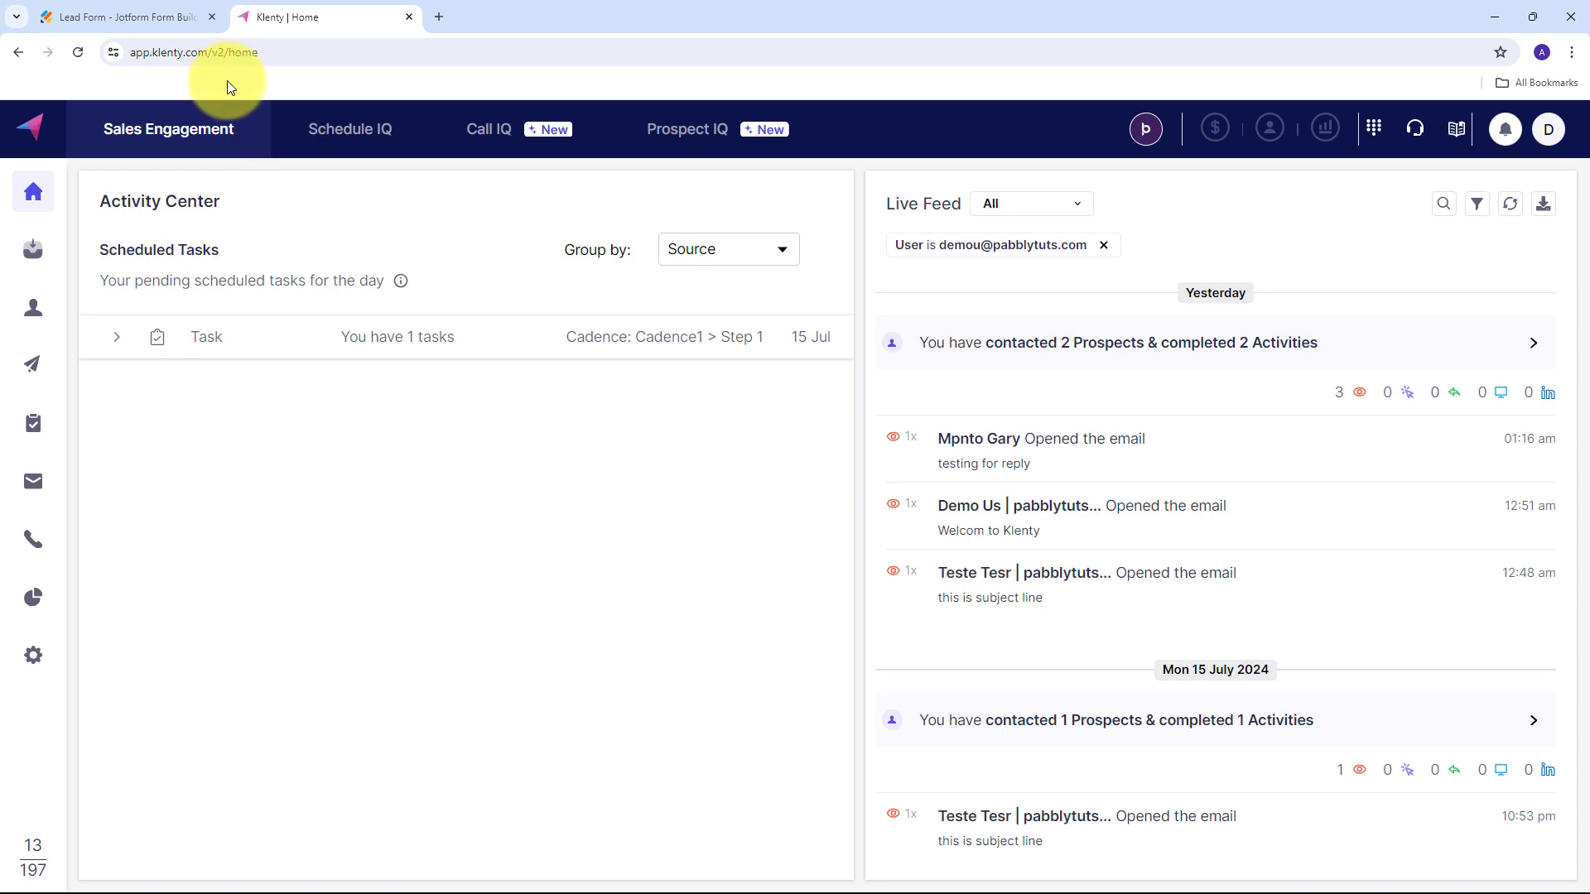
click(148, 8)
click(326, 12)
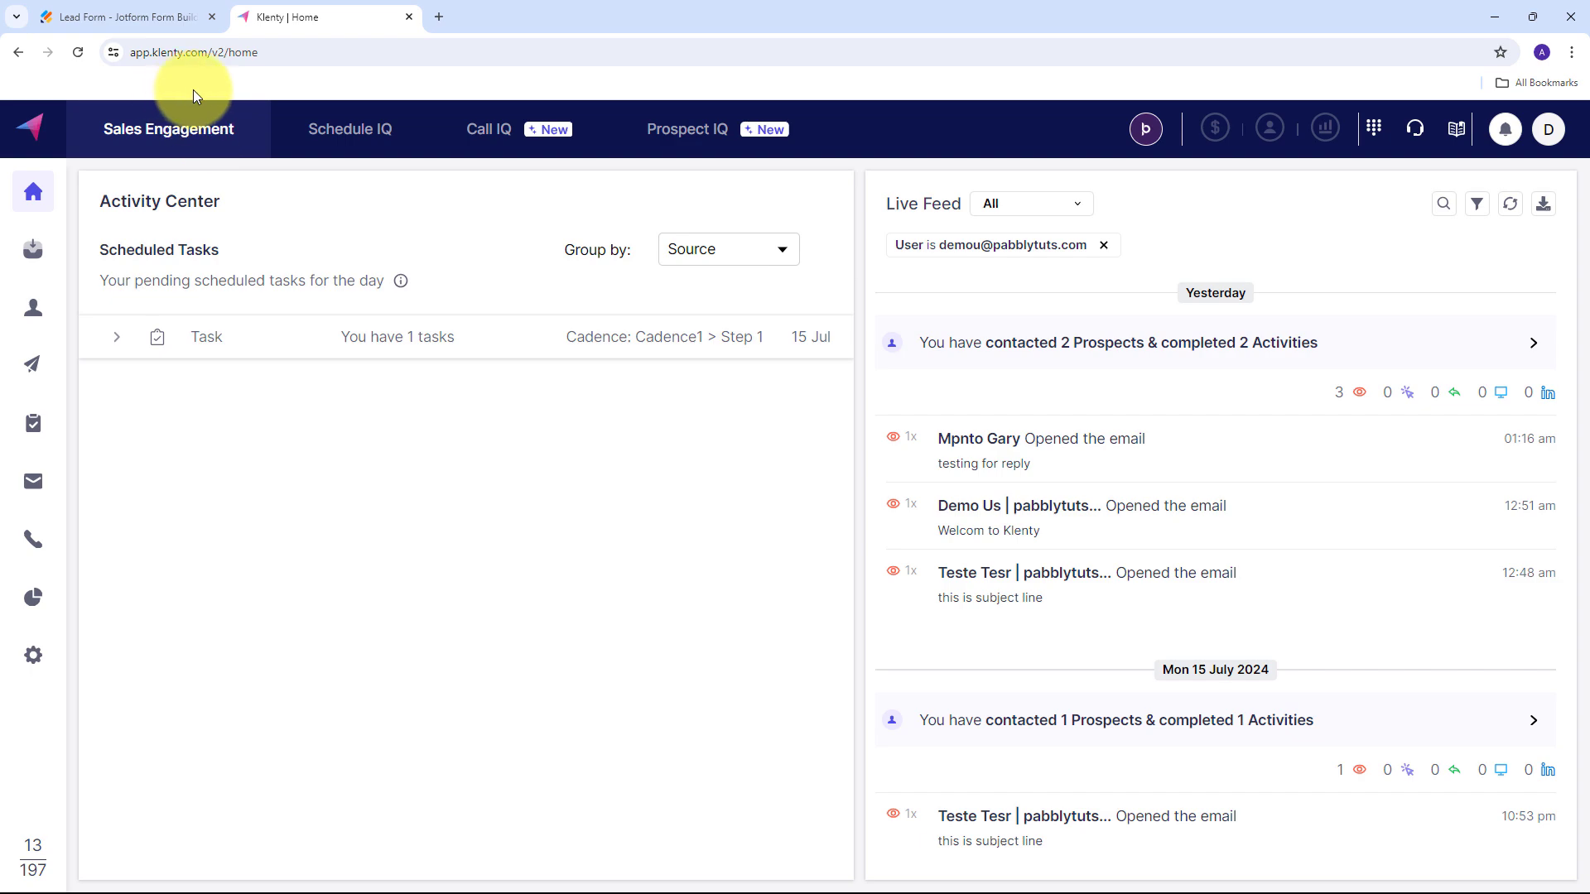
Load the Pabbly Connect website (pabbly.com/connect) in a new browser tab.
click(438, 22)
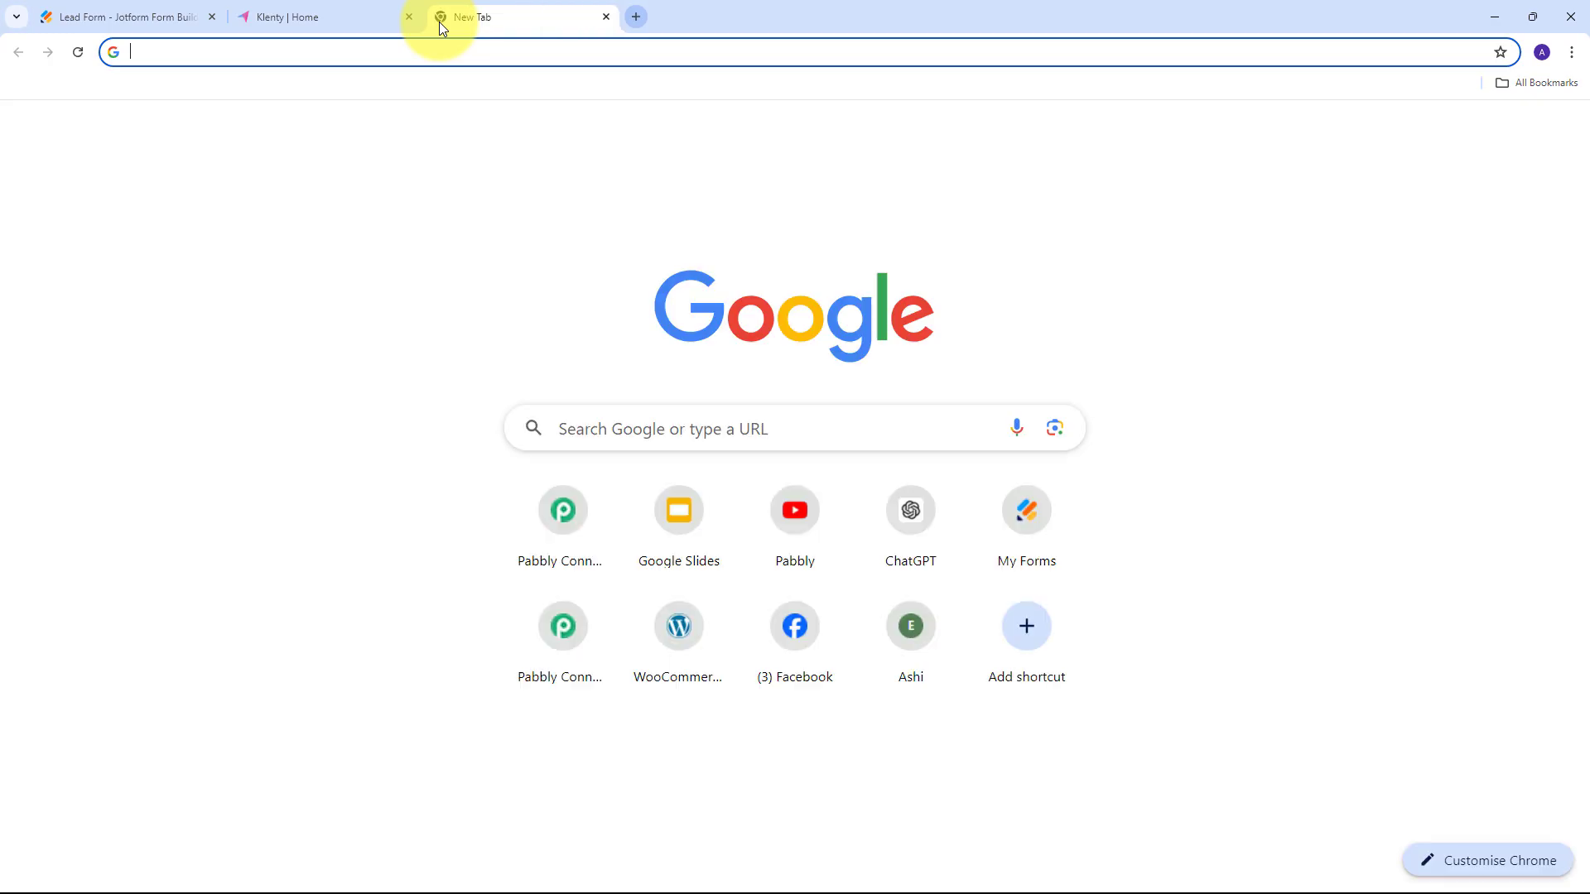
text(pabbly)
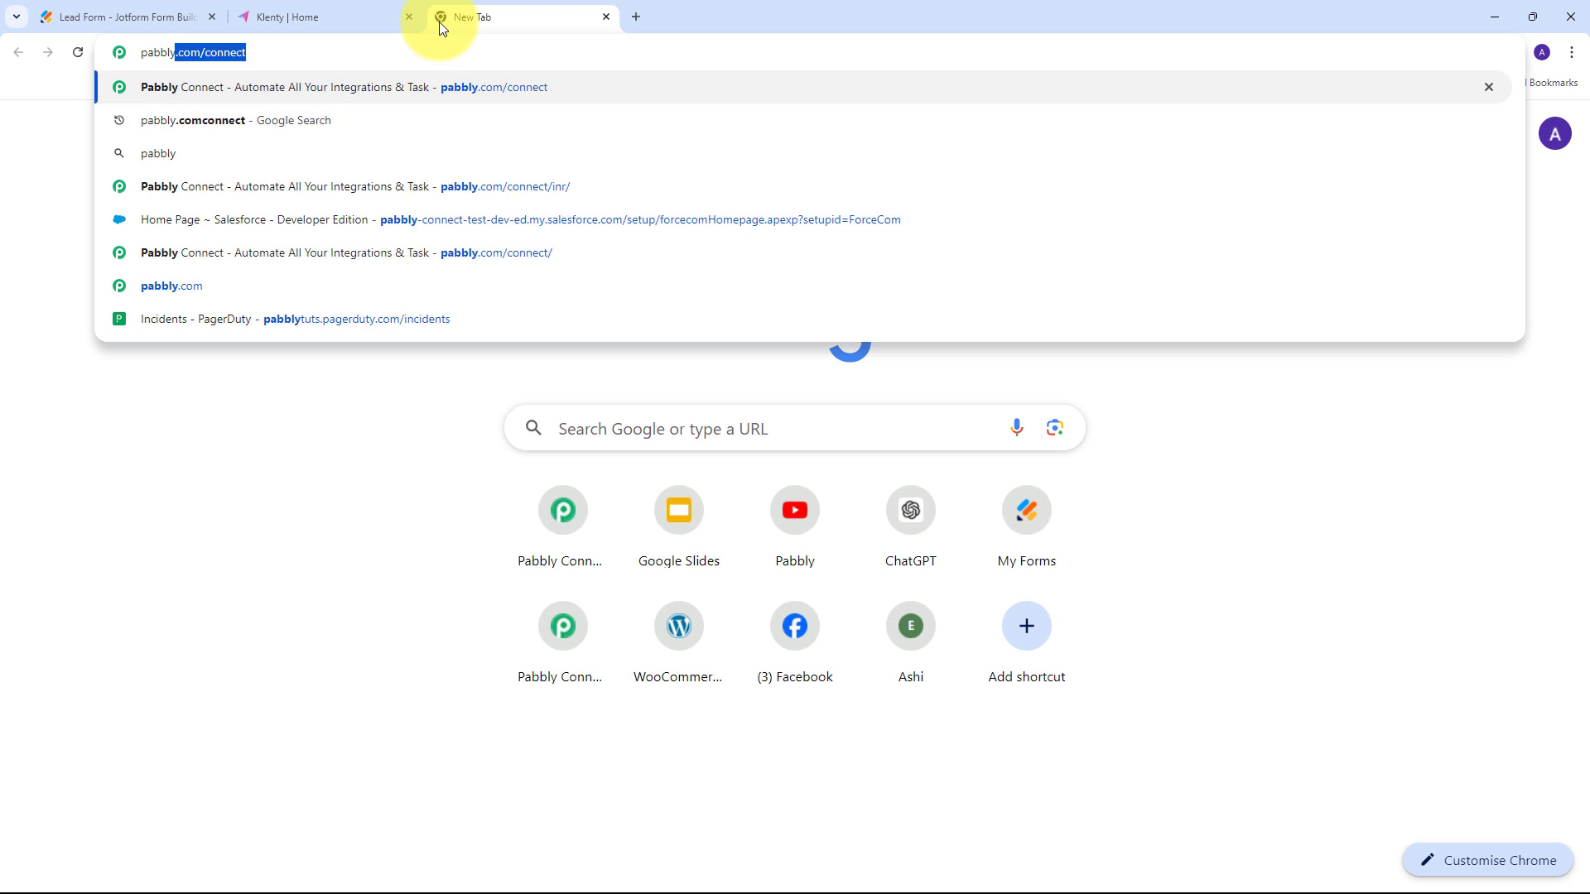
key(Return)
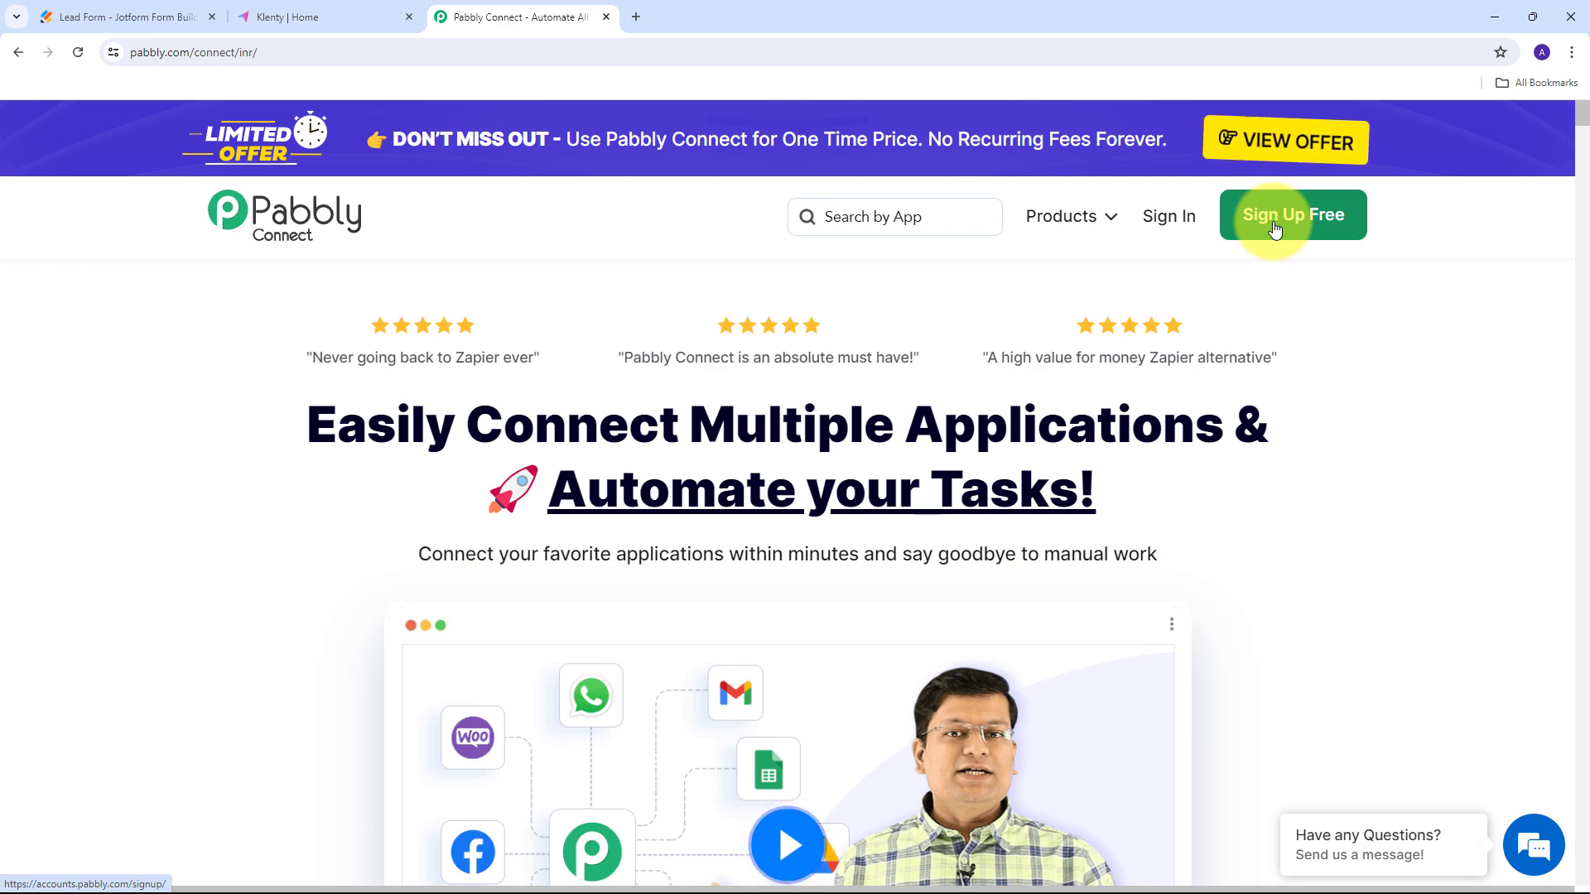
Sign in to Pabbly and launch Pabbly Connect from the All Pabbly Apps list.
click(1164, 226)
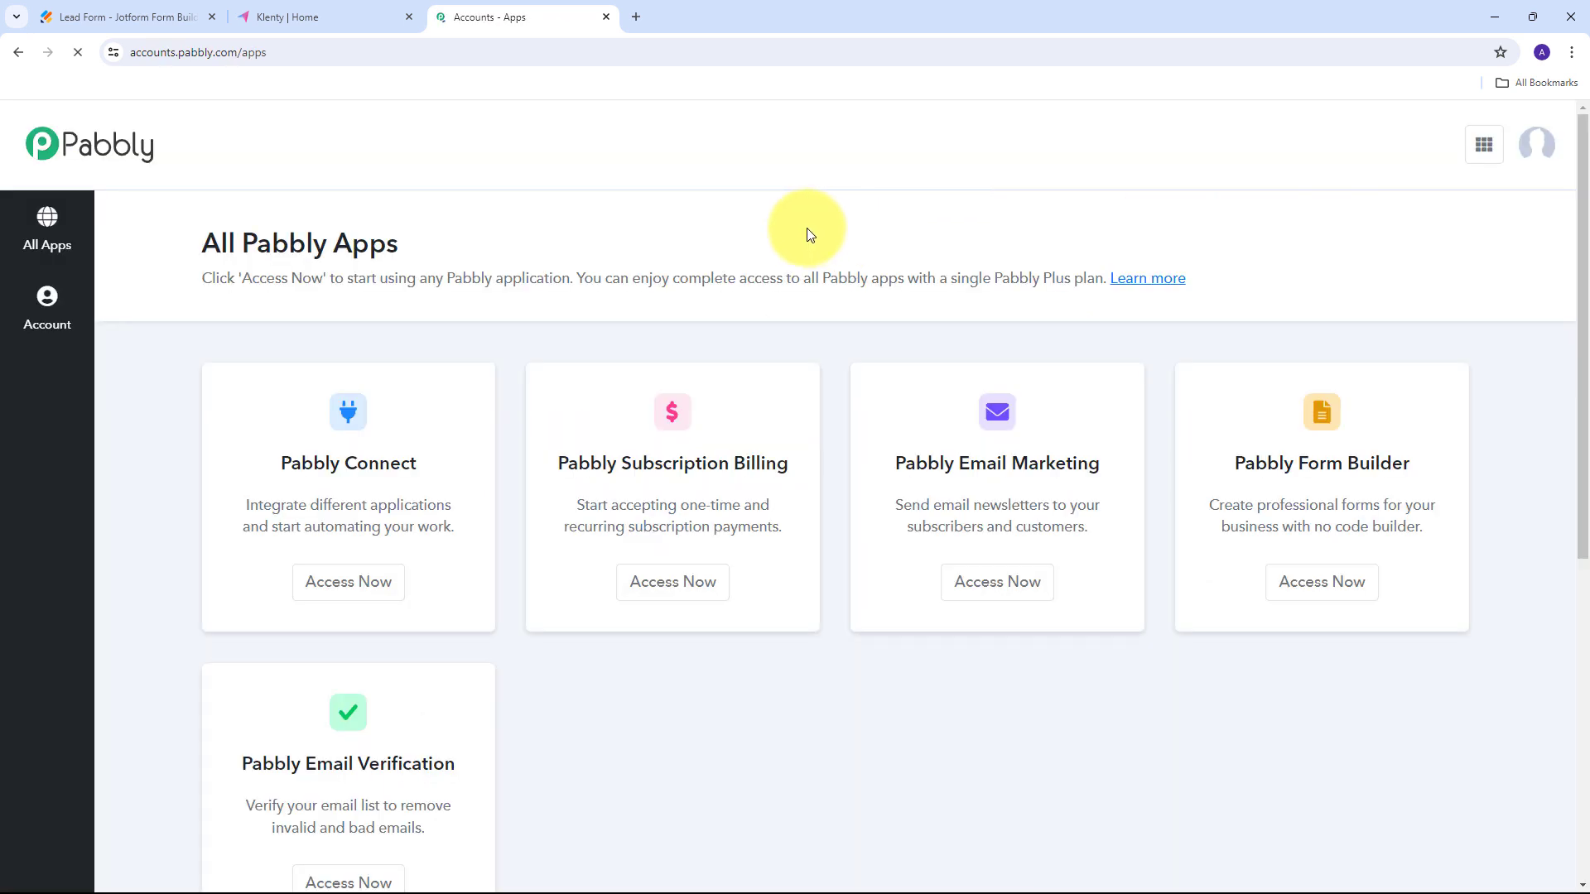
scroll(539, 265, down, 2)
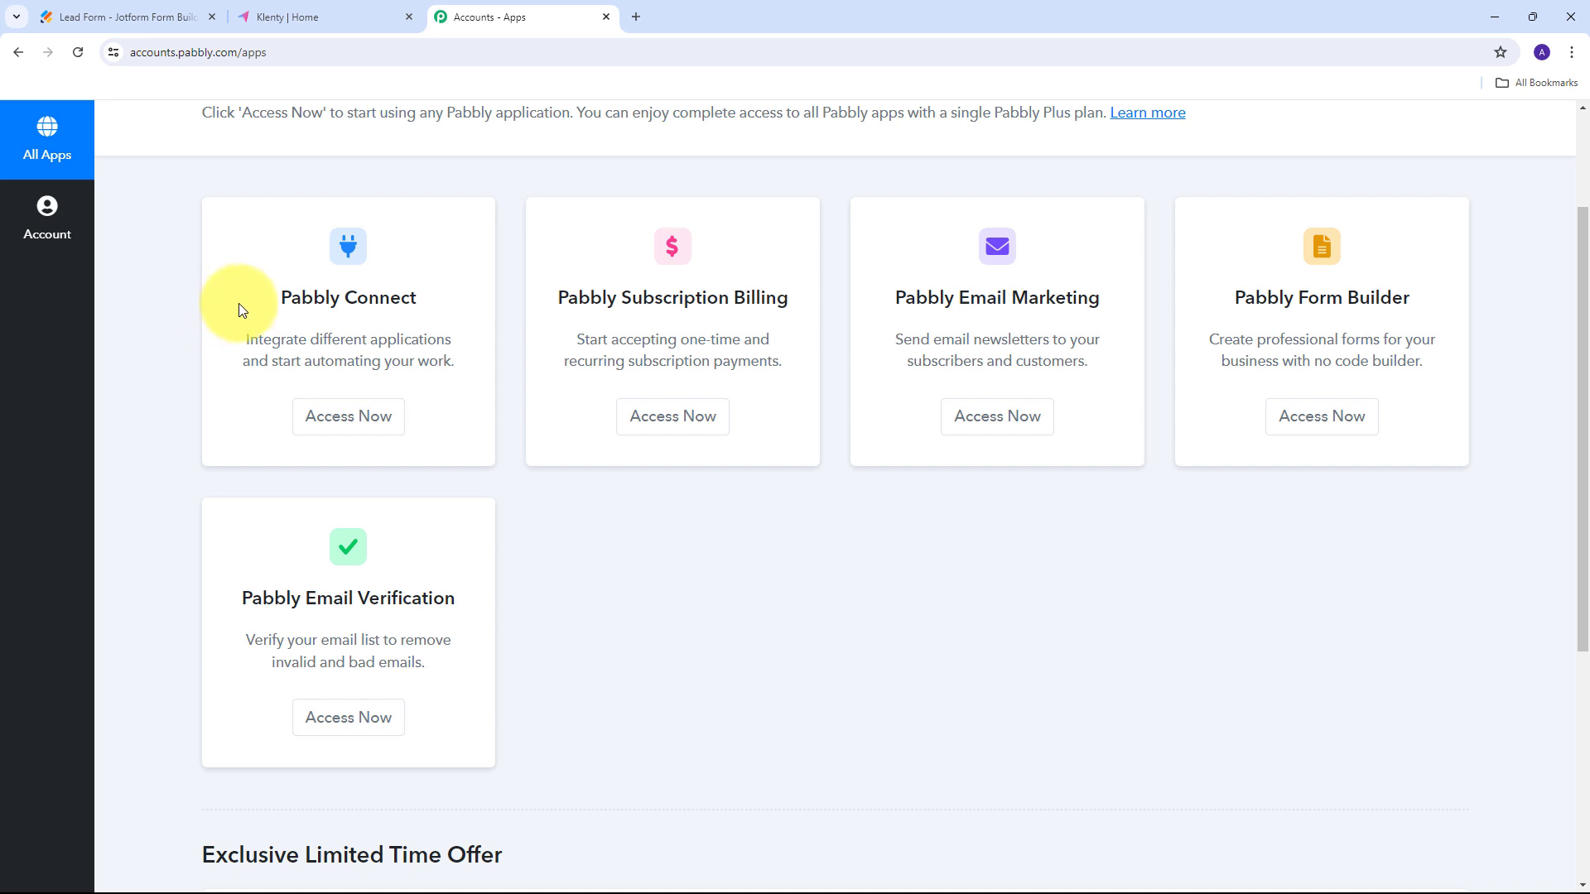
scroll(248, 290, up, 1)
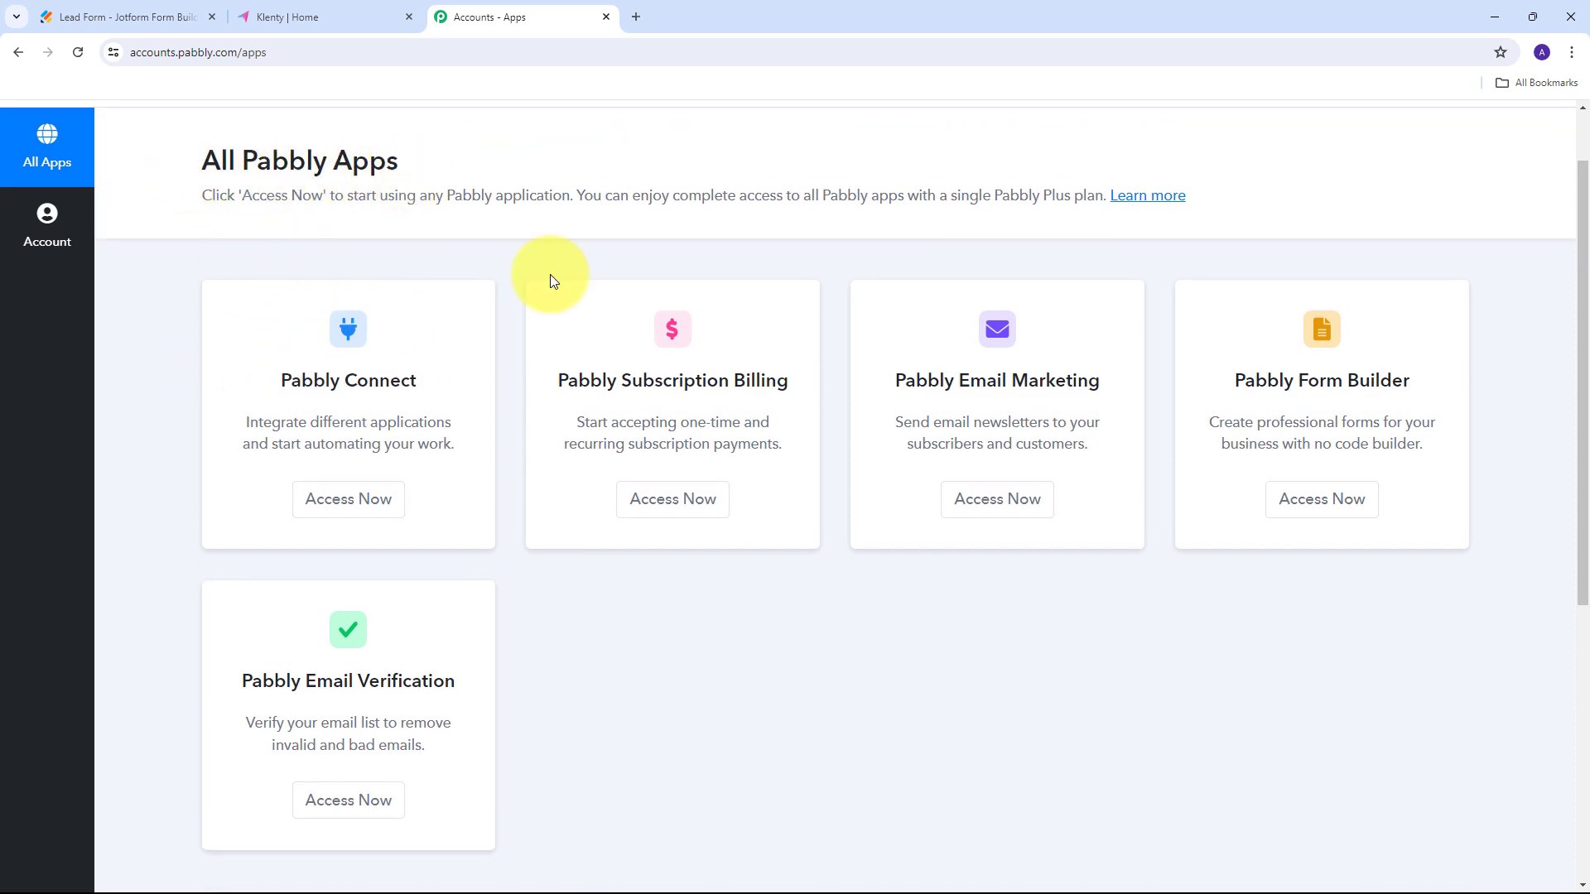
drag(280, 381, 437, 393)
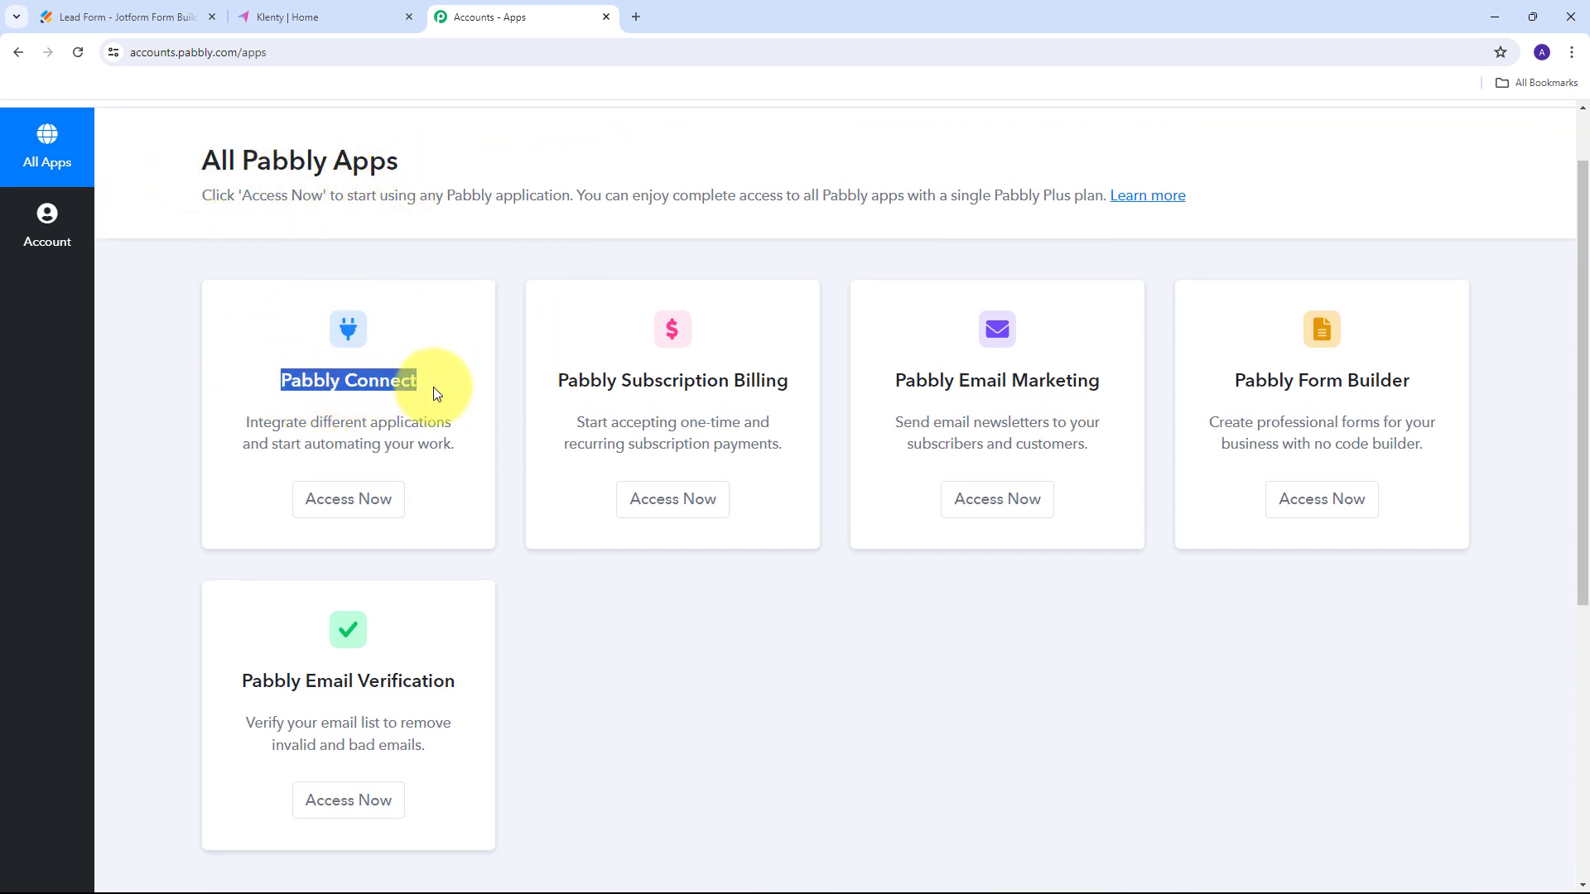
click(348, 501)
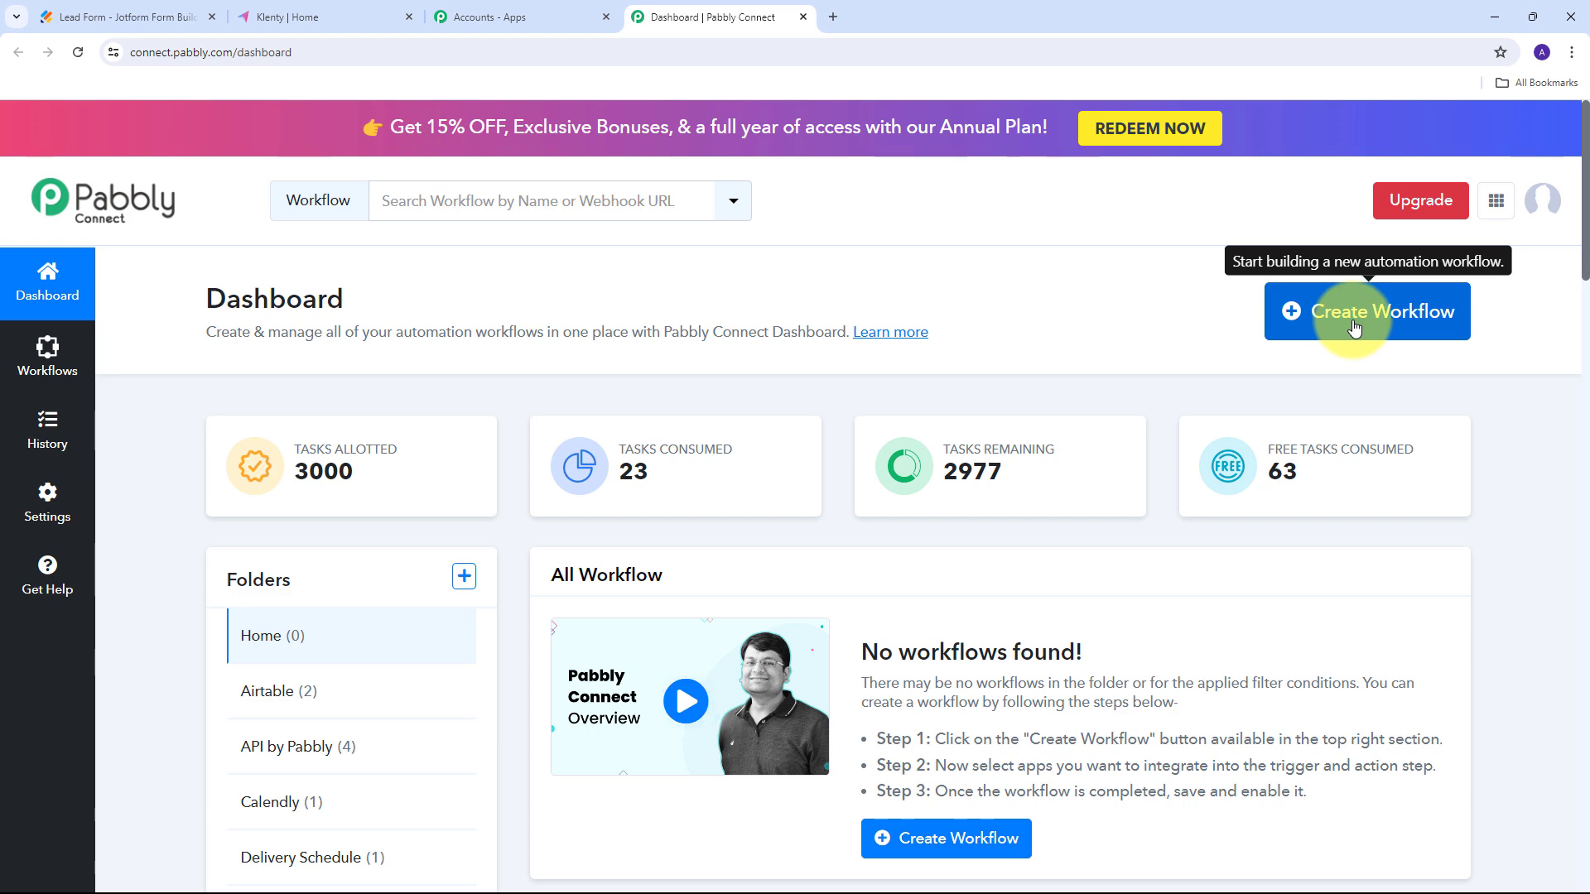
Create the workflow 'Create Klenty Prospects from Jotform Submission' inside the Jotform folder.
click(1290, 323)
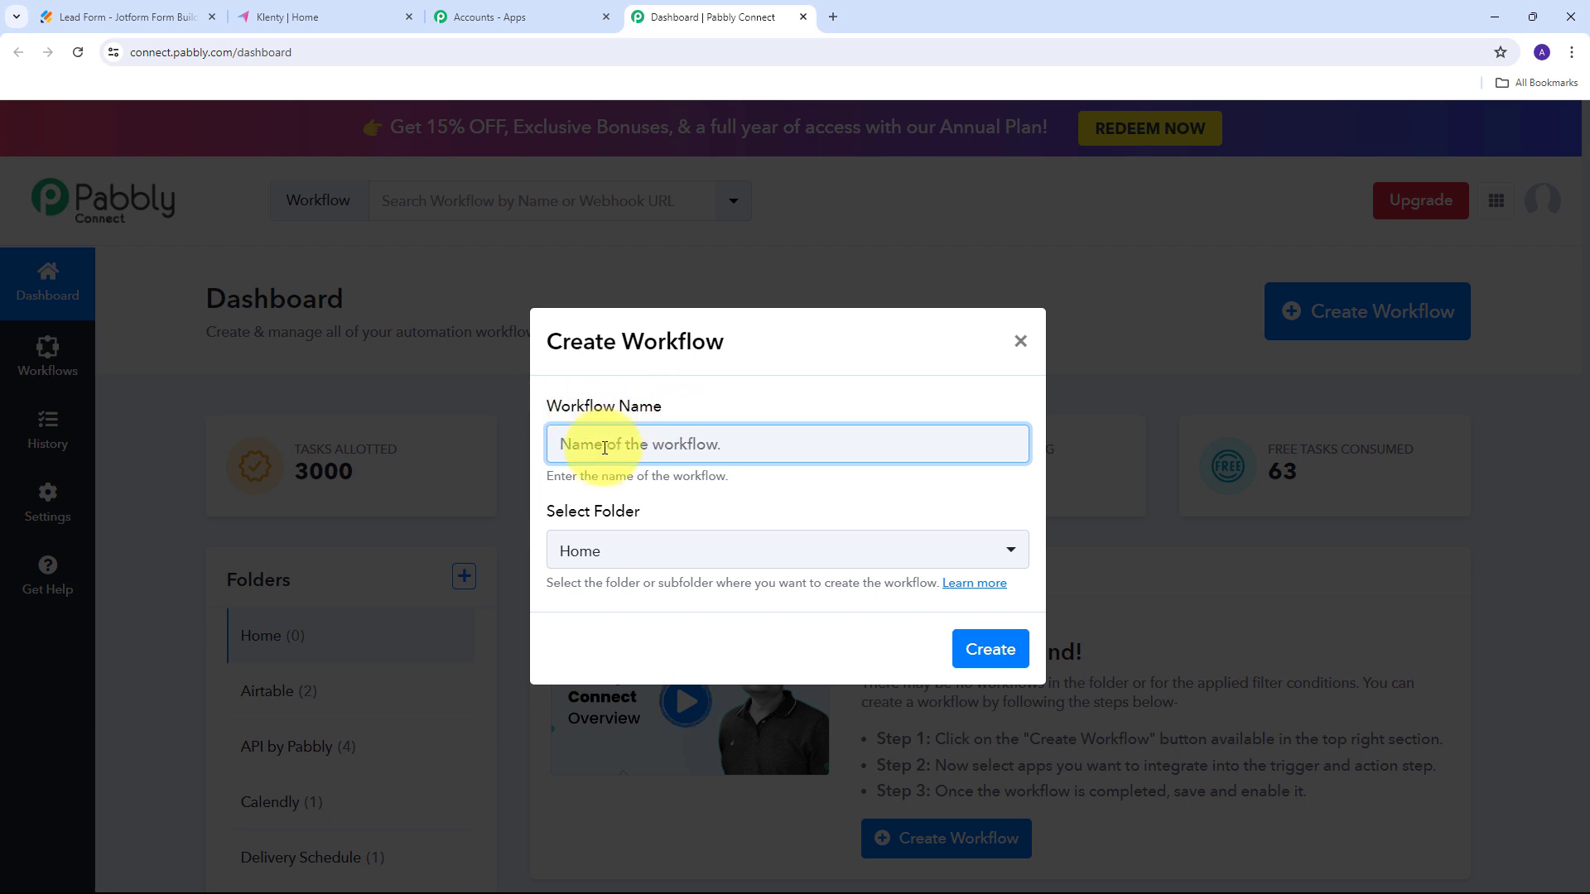
text(Create Klenty Prospects from Jotform Submission)
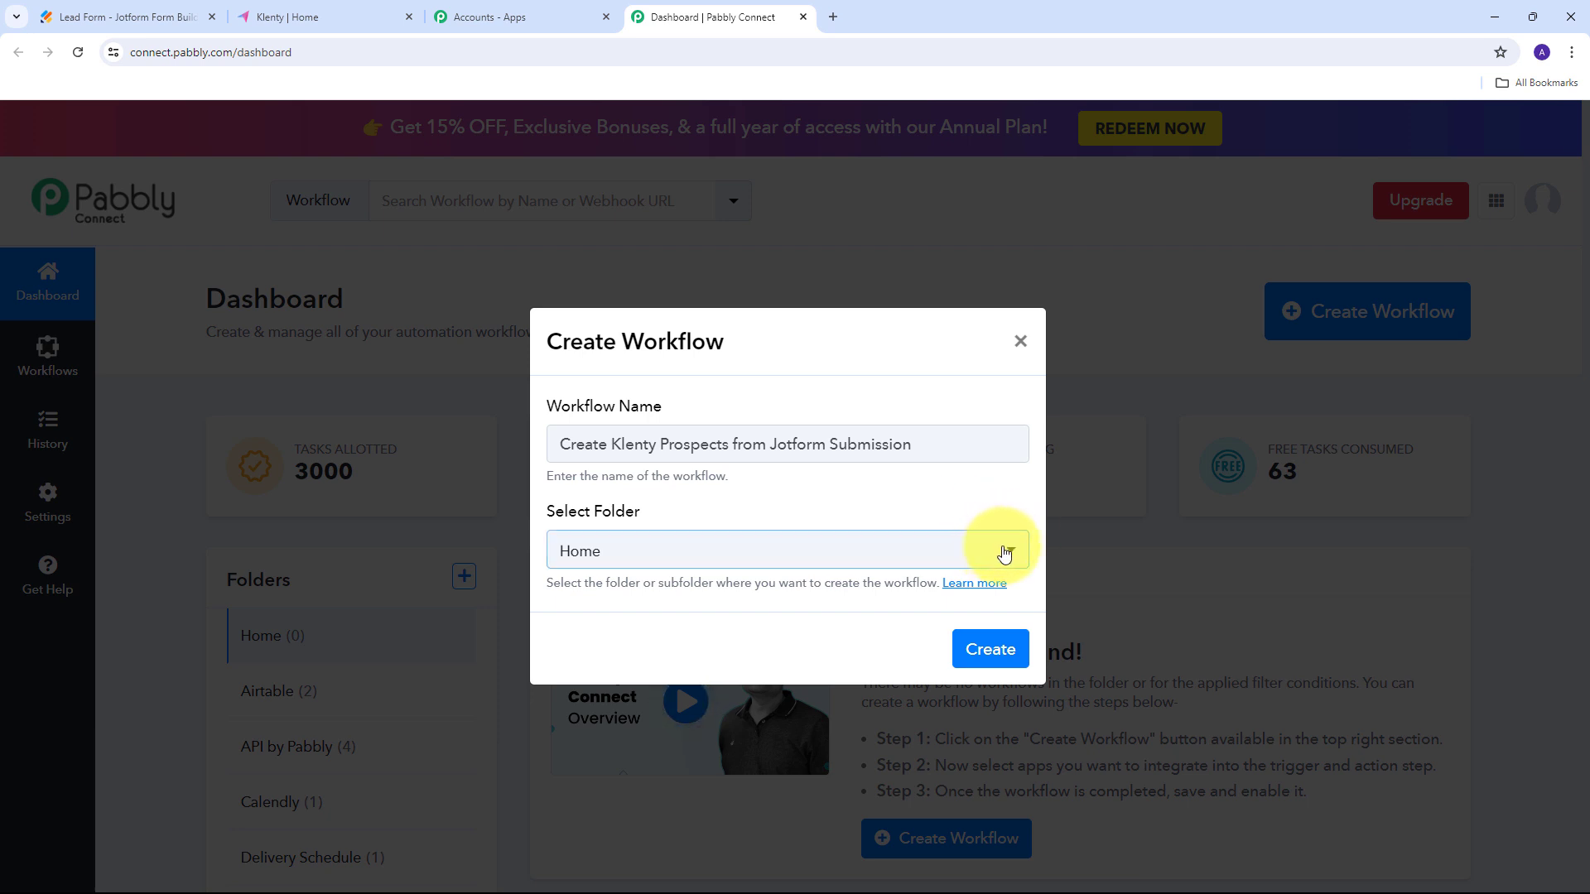
click(816, 553)
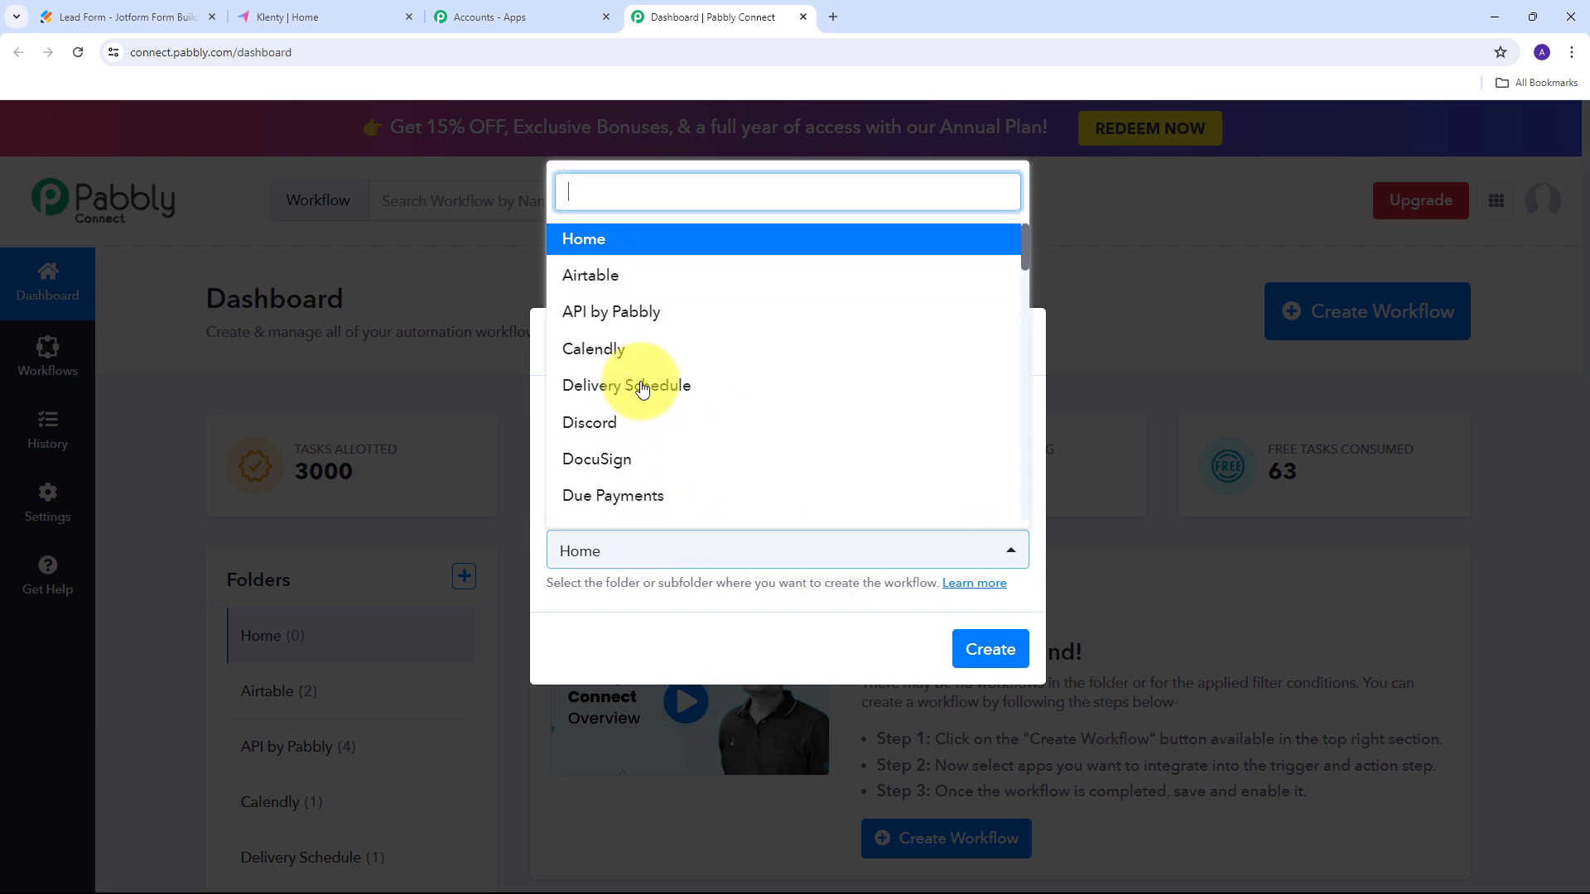
scroll(674, 356, down, 3)
scroll(682, 360, down, 5)
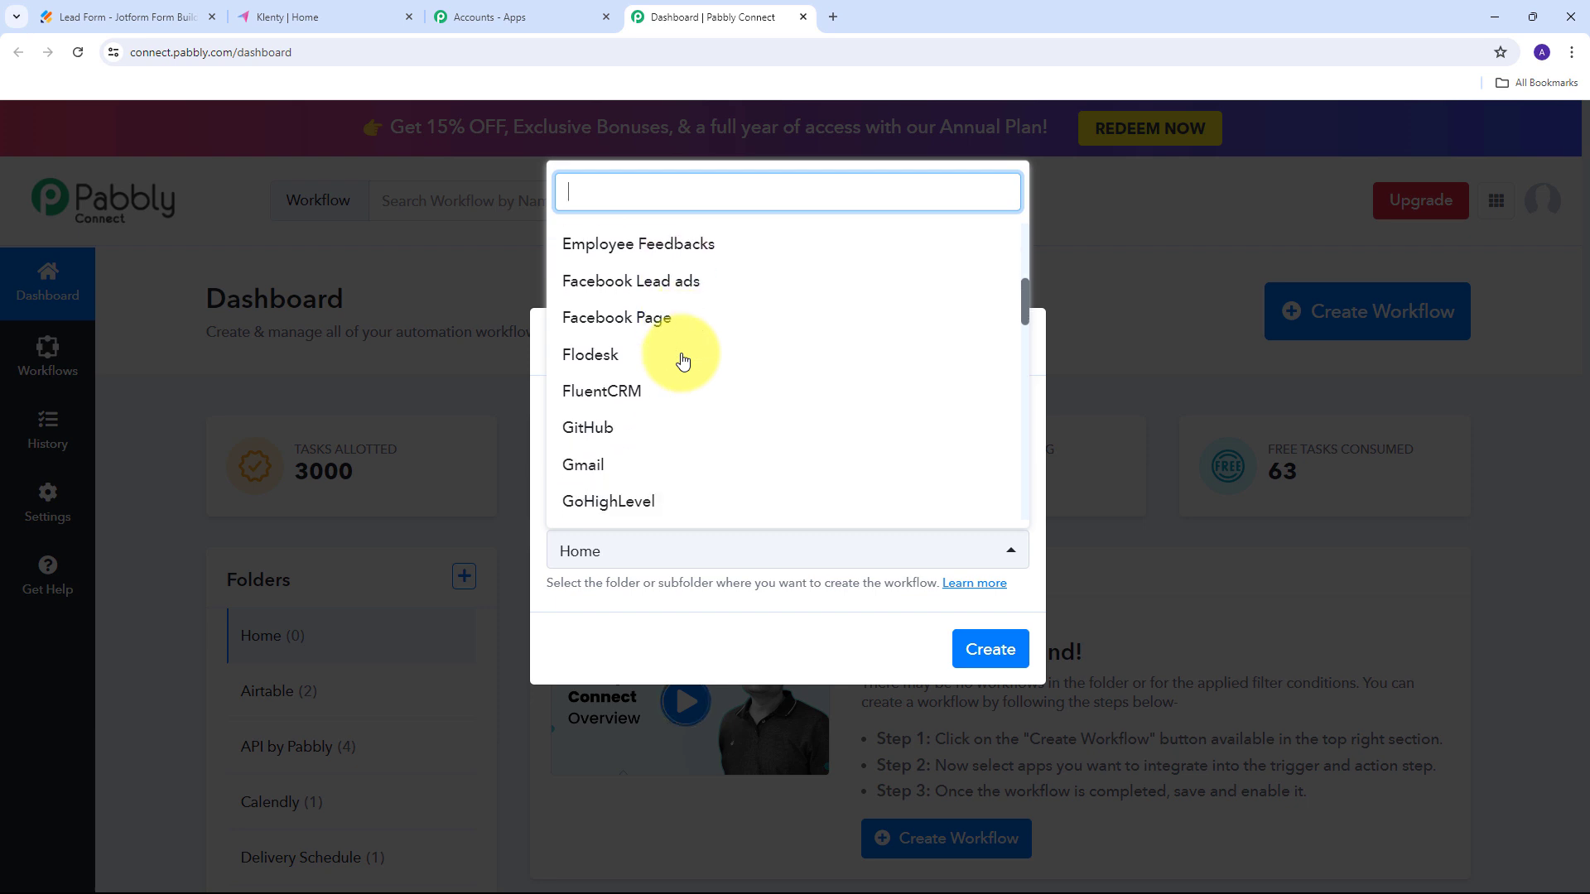
scroll(680, 357, down, 6)
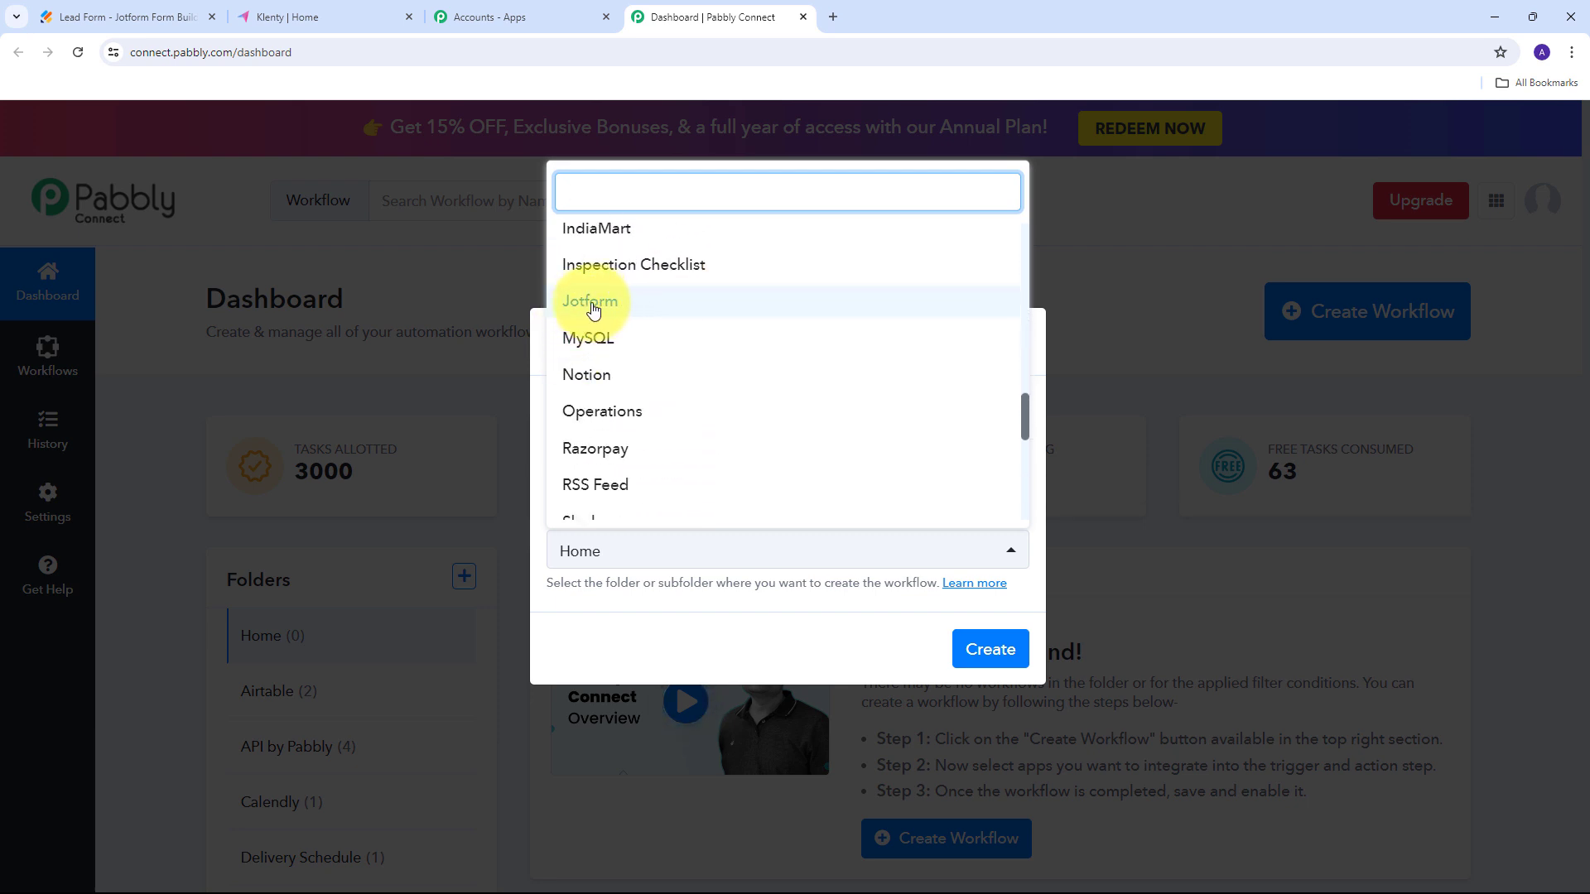
click(590, 303)
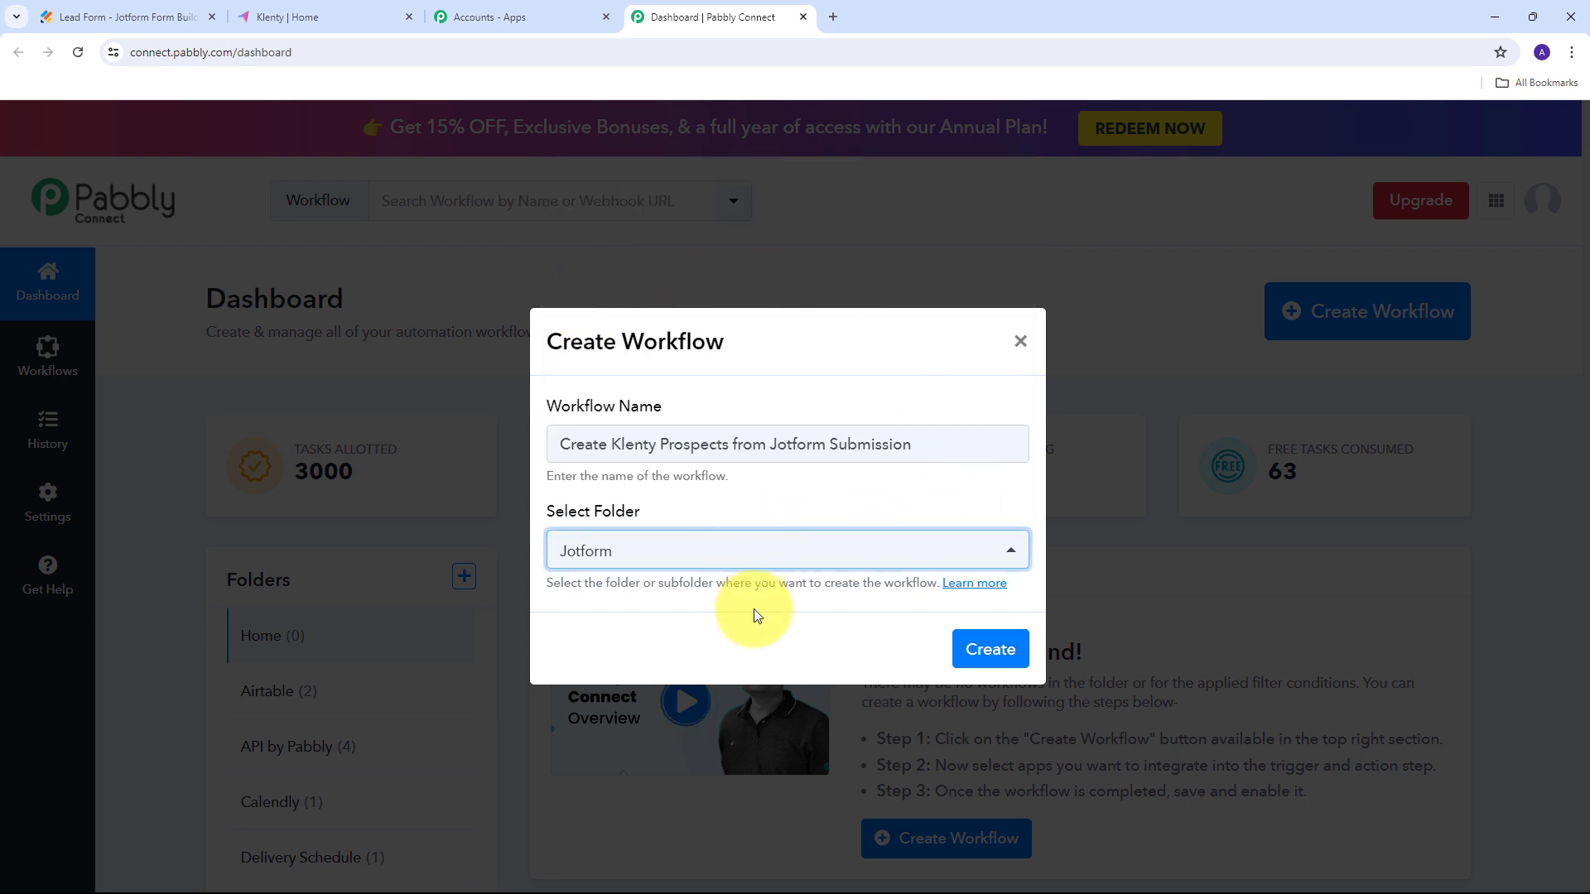
click(986, 654)
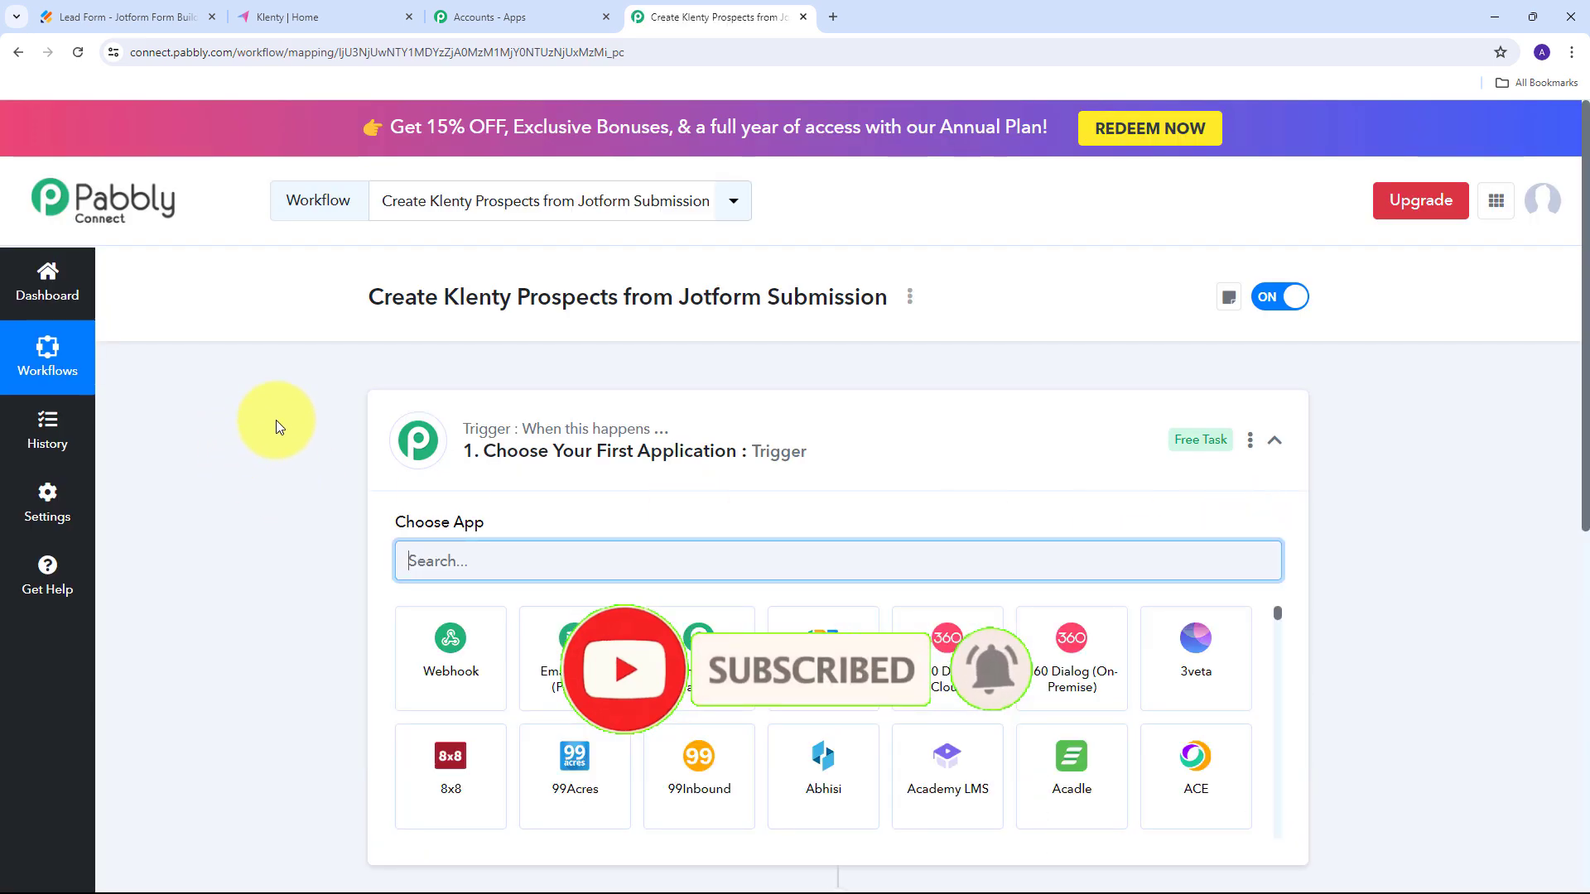
Set the trigger app to Jotform with New Response as the trigger event.
scroll(275, 359, down, 3)
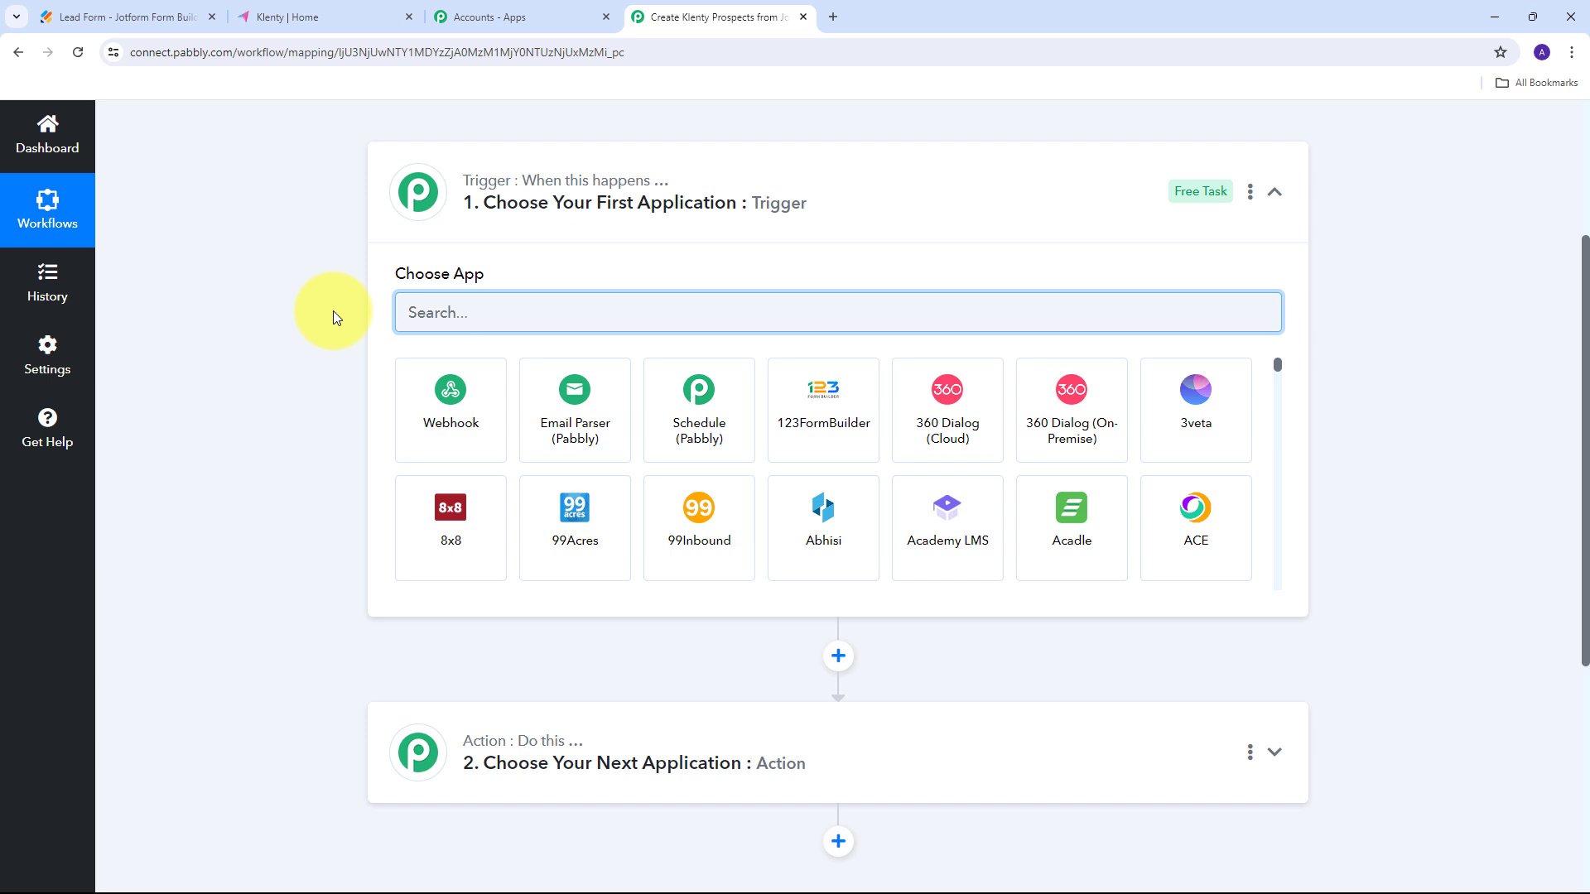
text(Jotform)
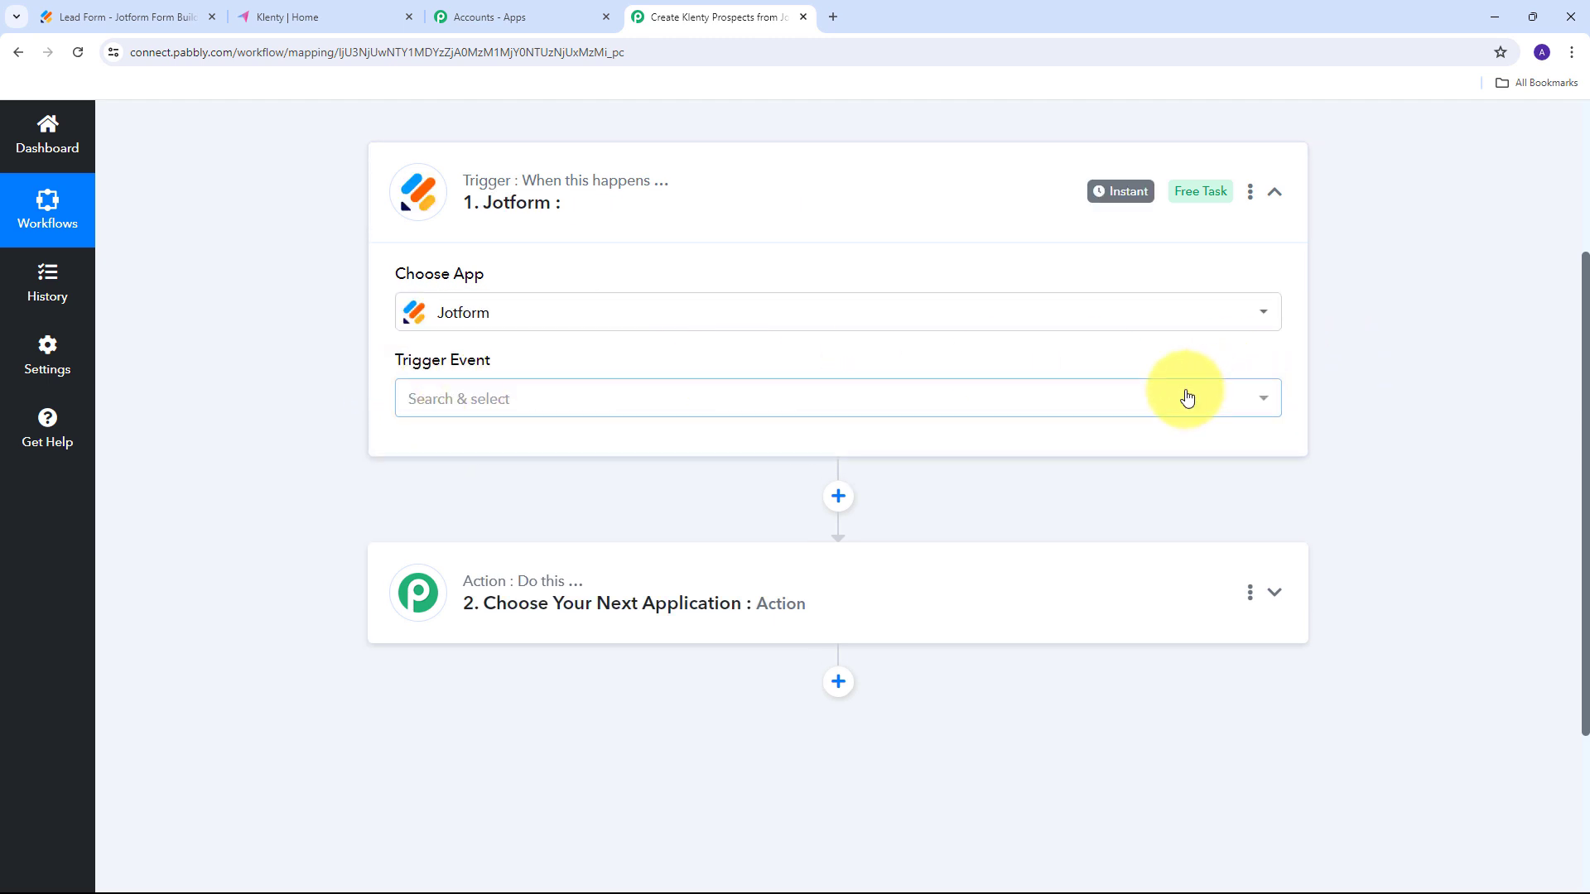
click(1101, 398)
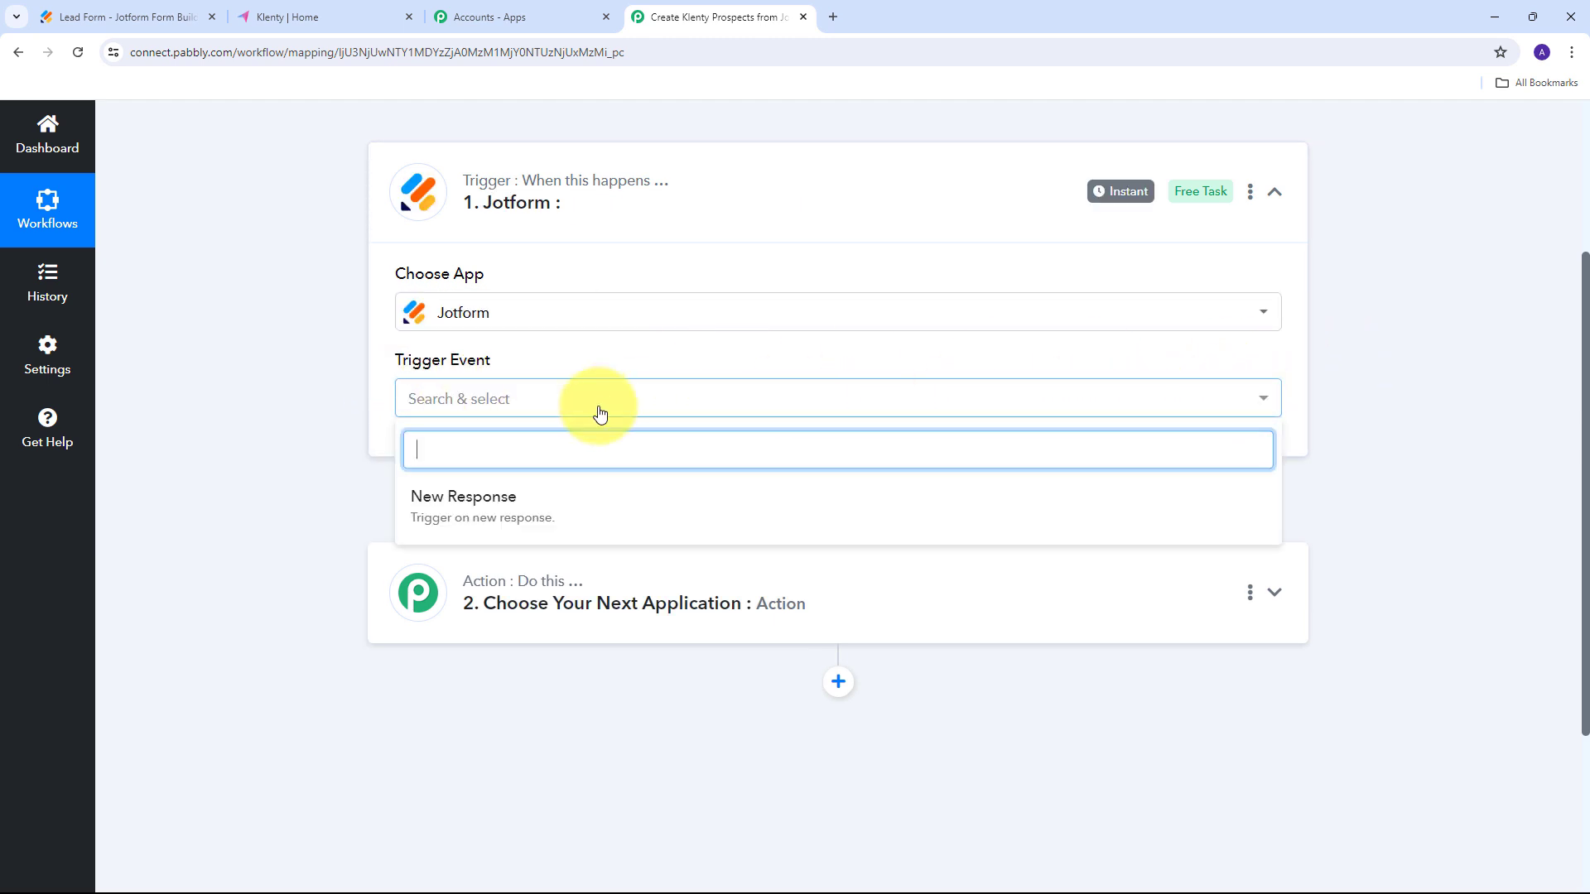
click(464, 506)
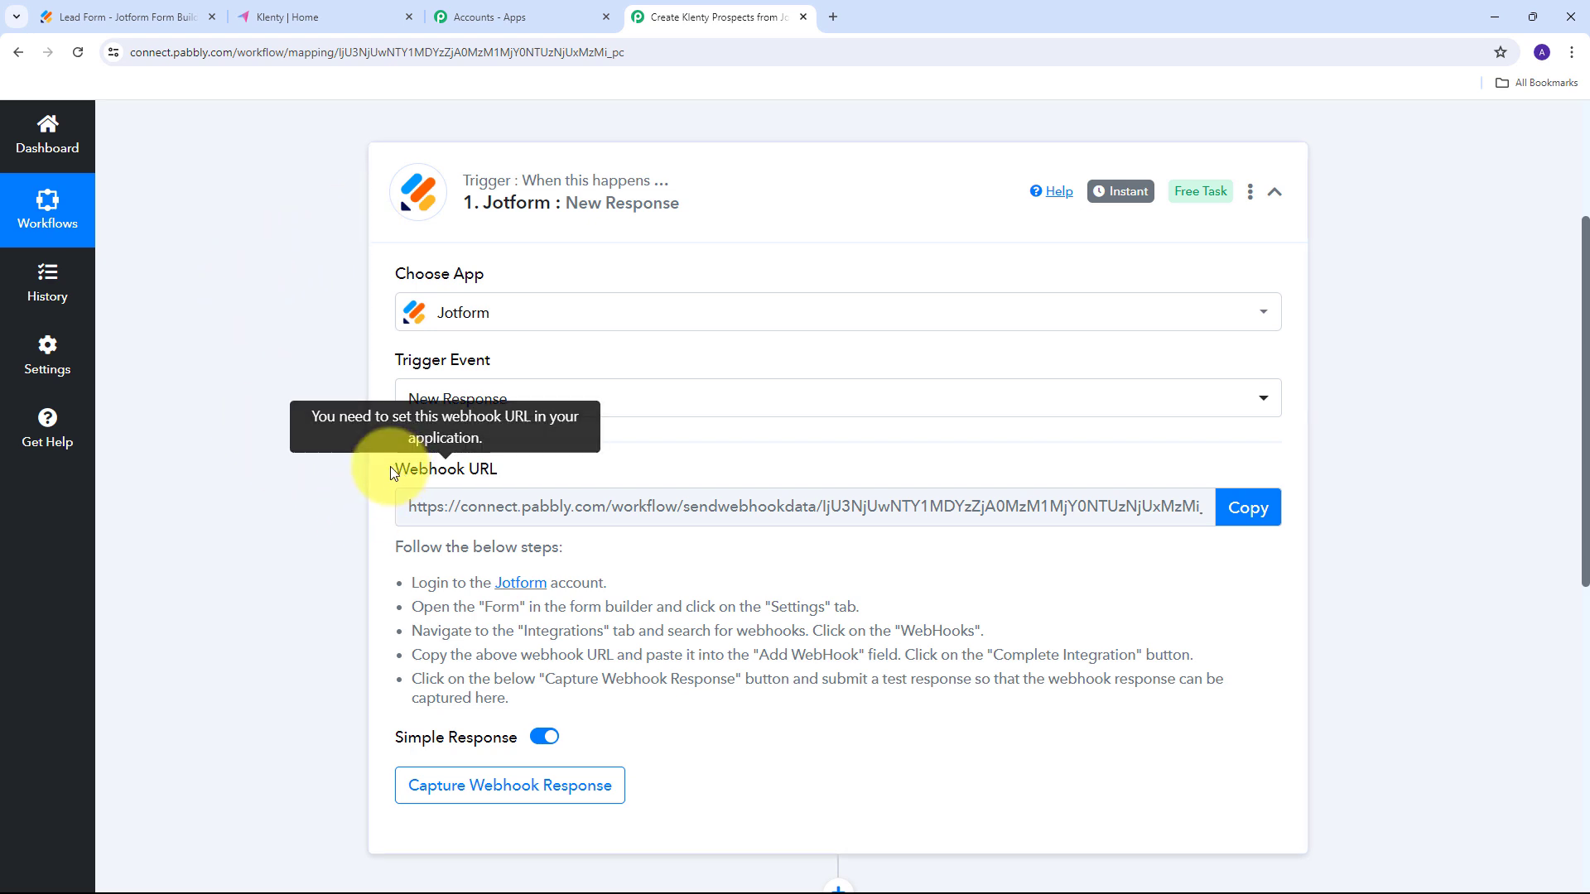
Copy the Jotform trigger's webhook URL and wait for a webhook response.
drag(394, 465, 535, 465)
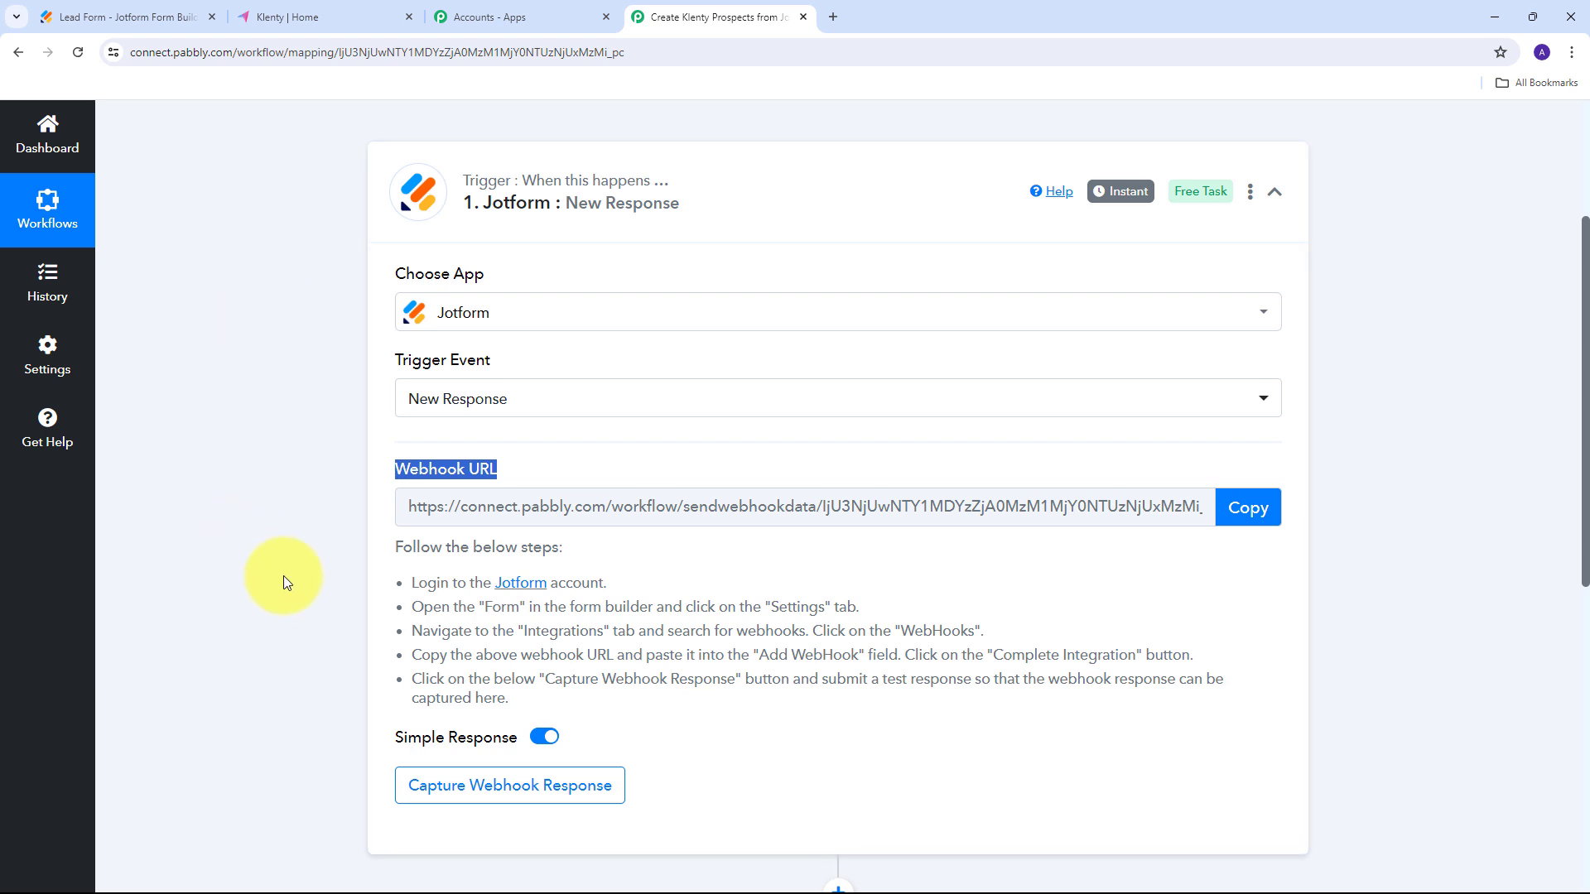
drag(403, 572, 800, 692)
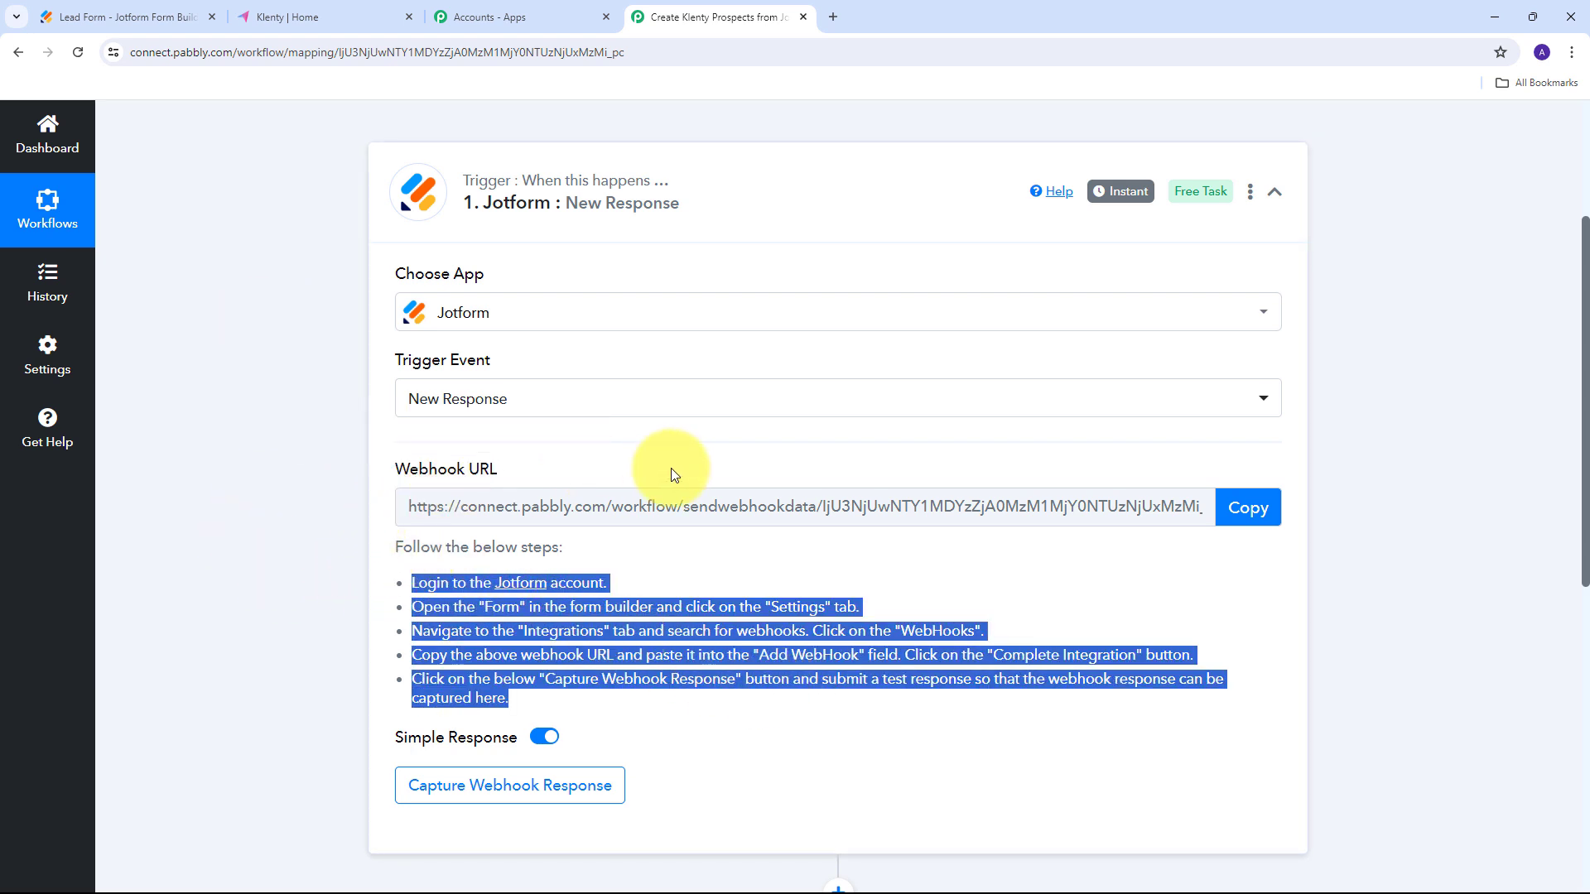
click(1239, 510)
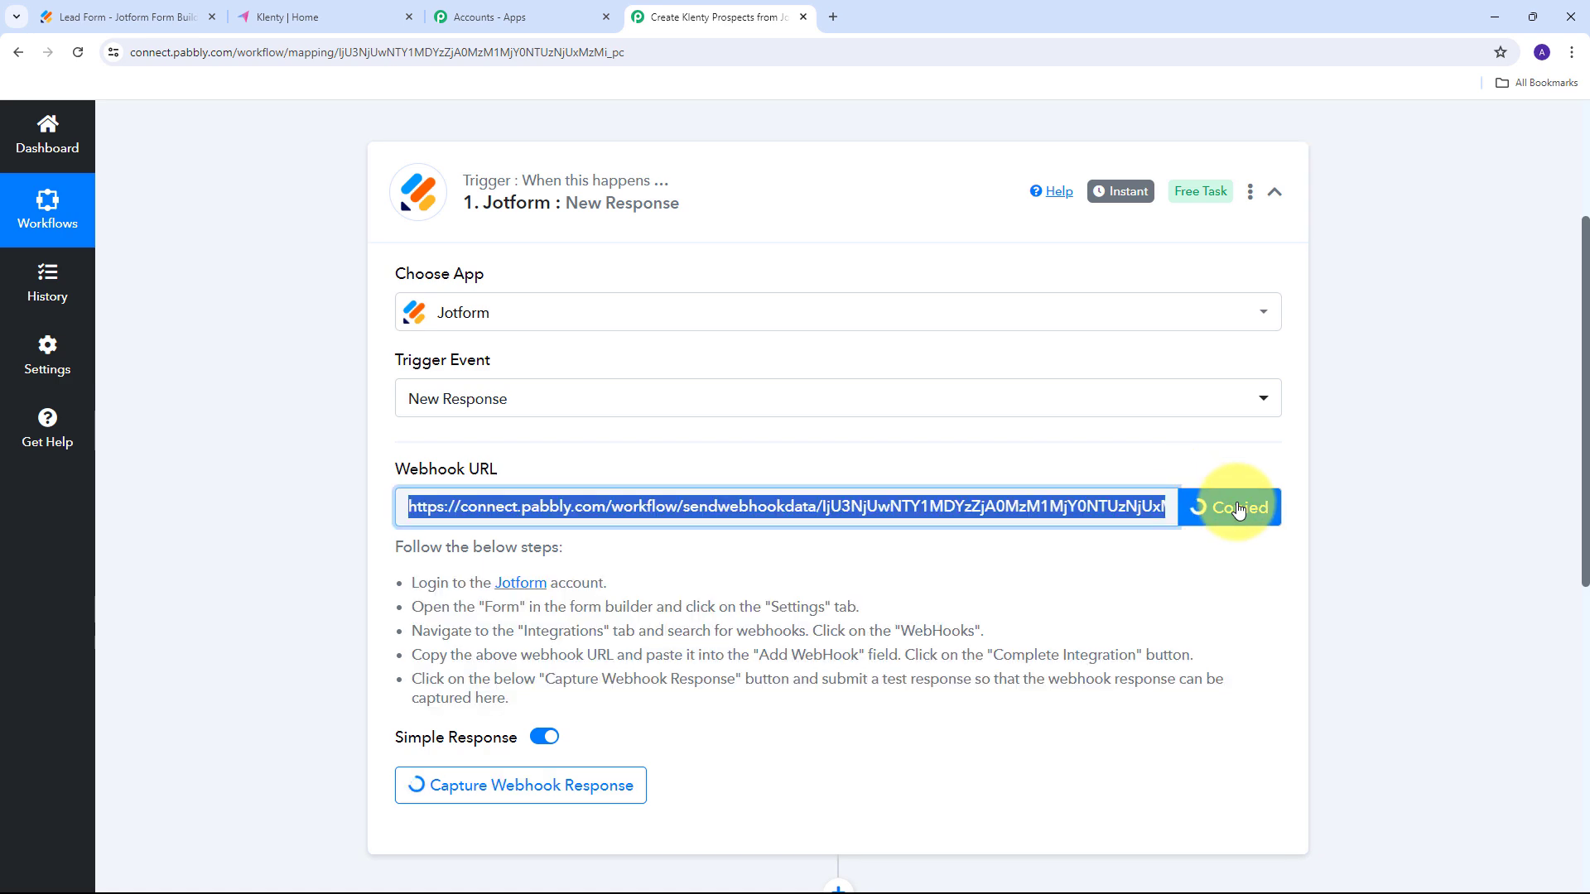
scroll(1185, 456, down, 1)
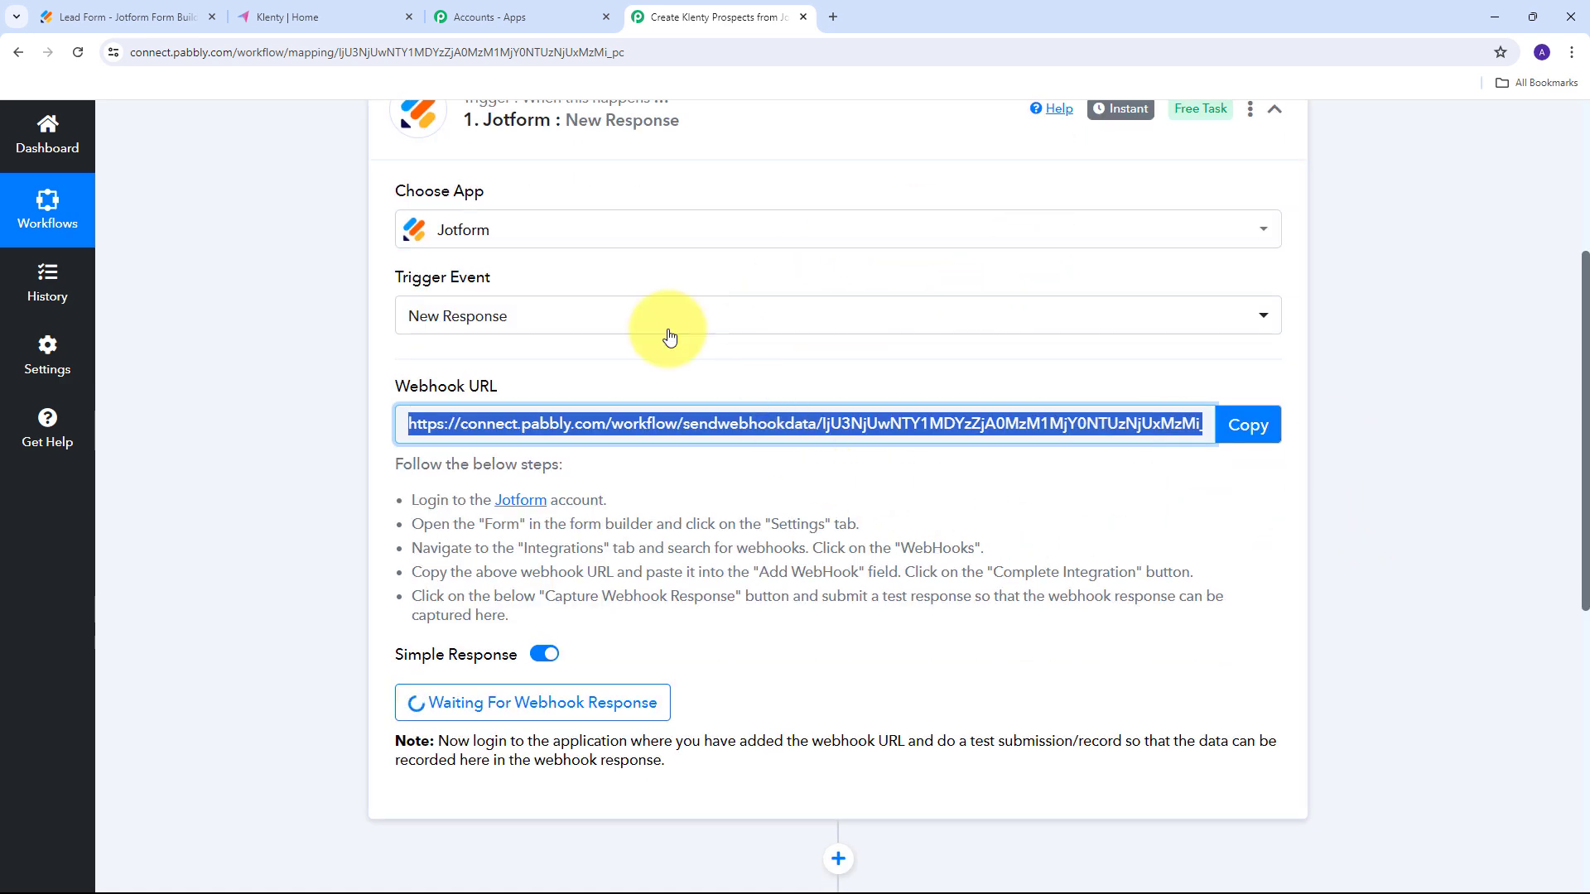
Open the Lead Form's Settings > Integrations and search 'Webho' to find WebHooks.
click(139, 14)
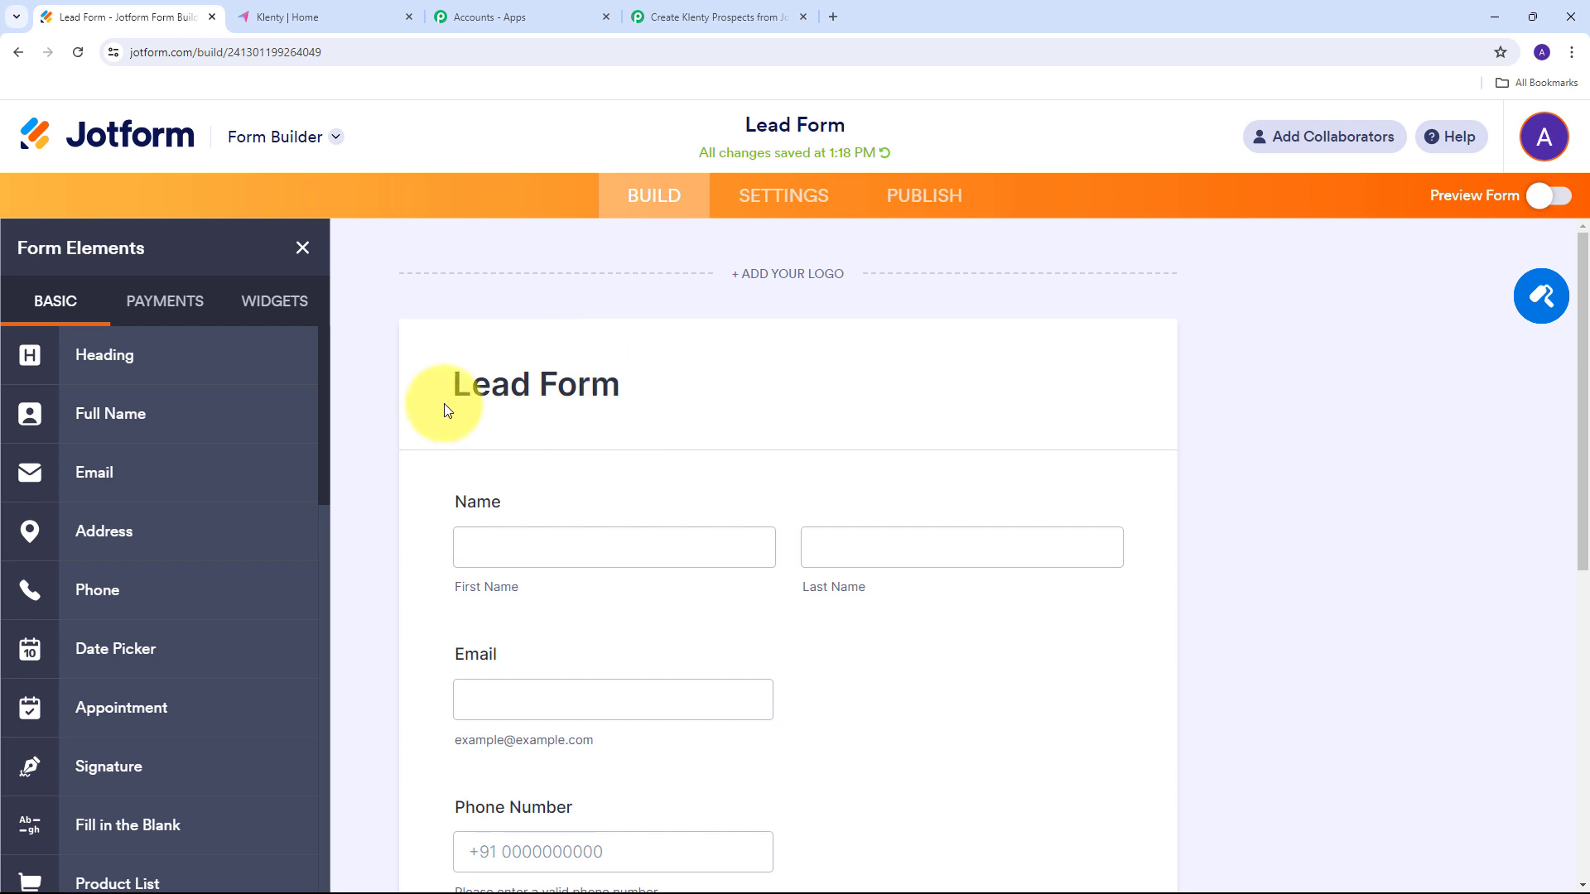
scroll(612, 367, down, 1)
scroll(612, 369, up, 1)
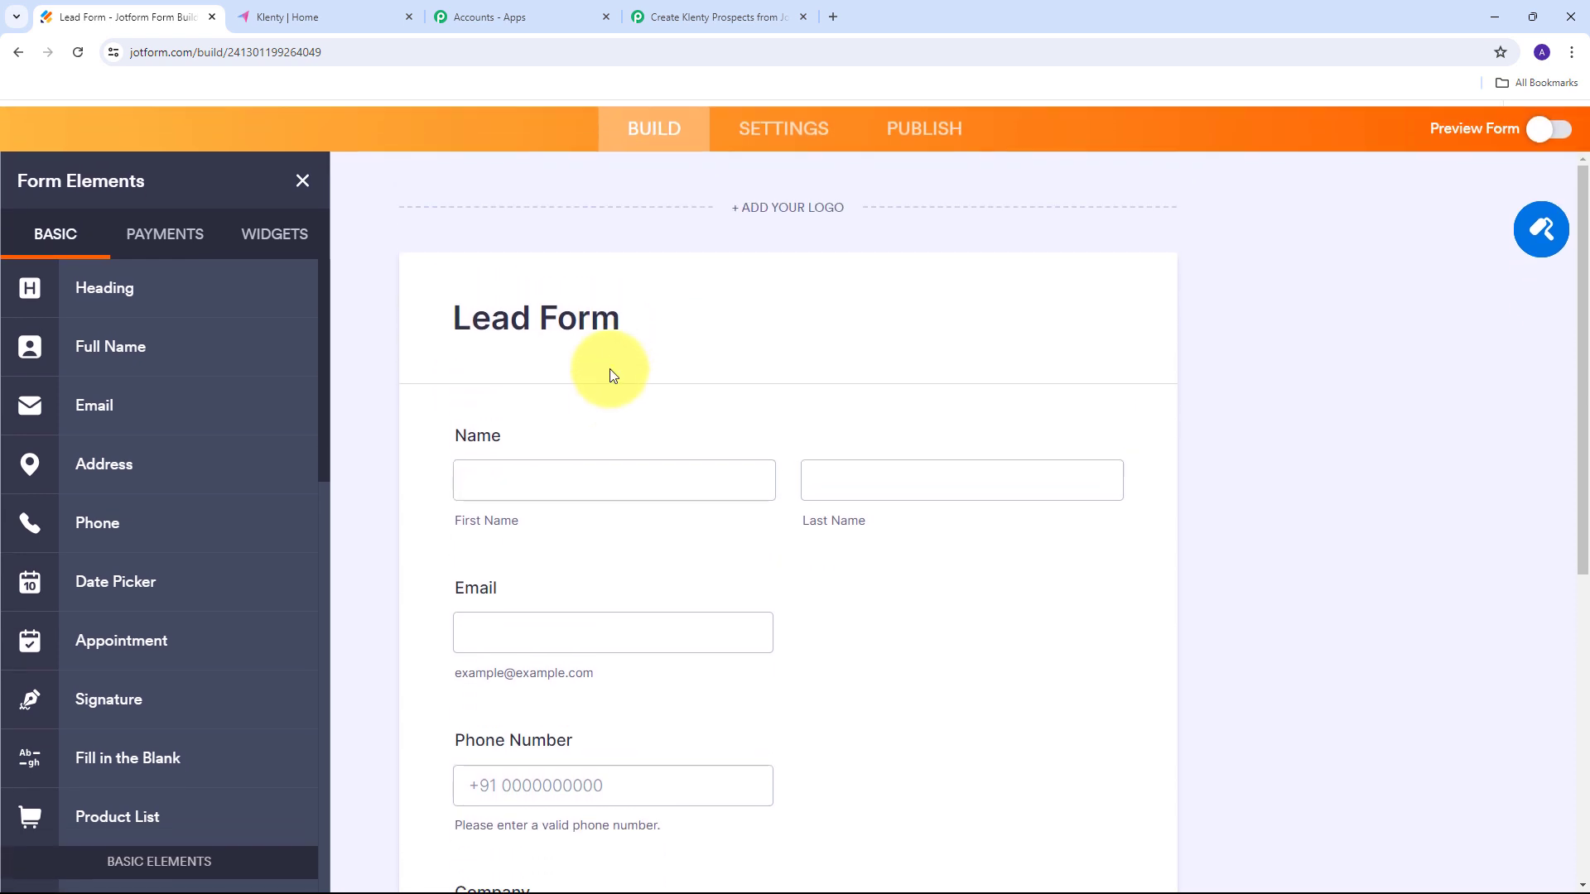
scroll(671, 445, down, 4)
scroll(568, 419, up, 2)
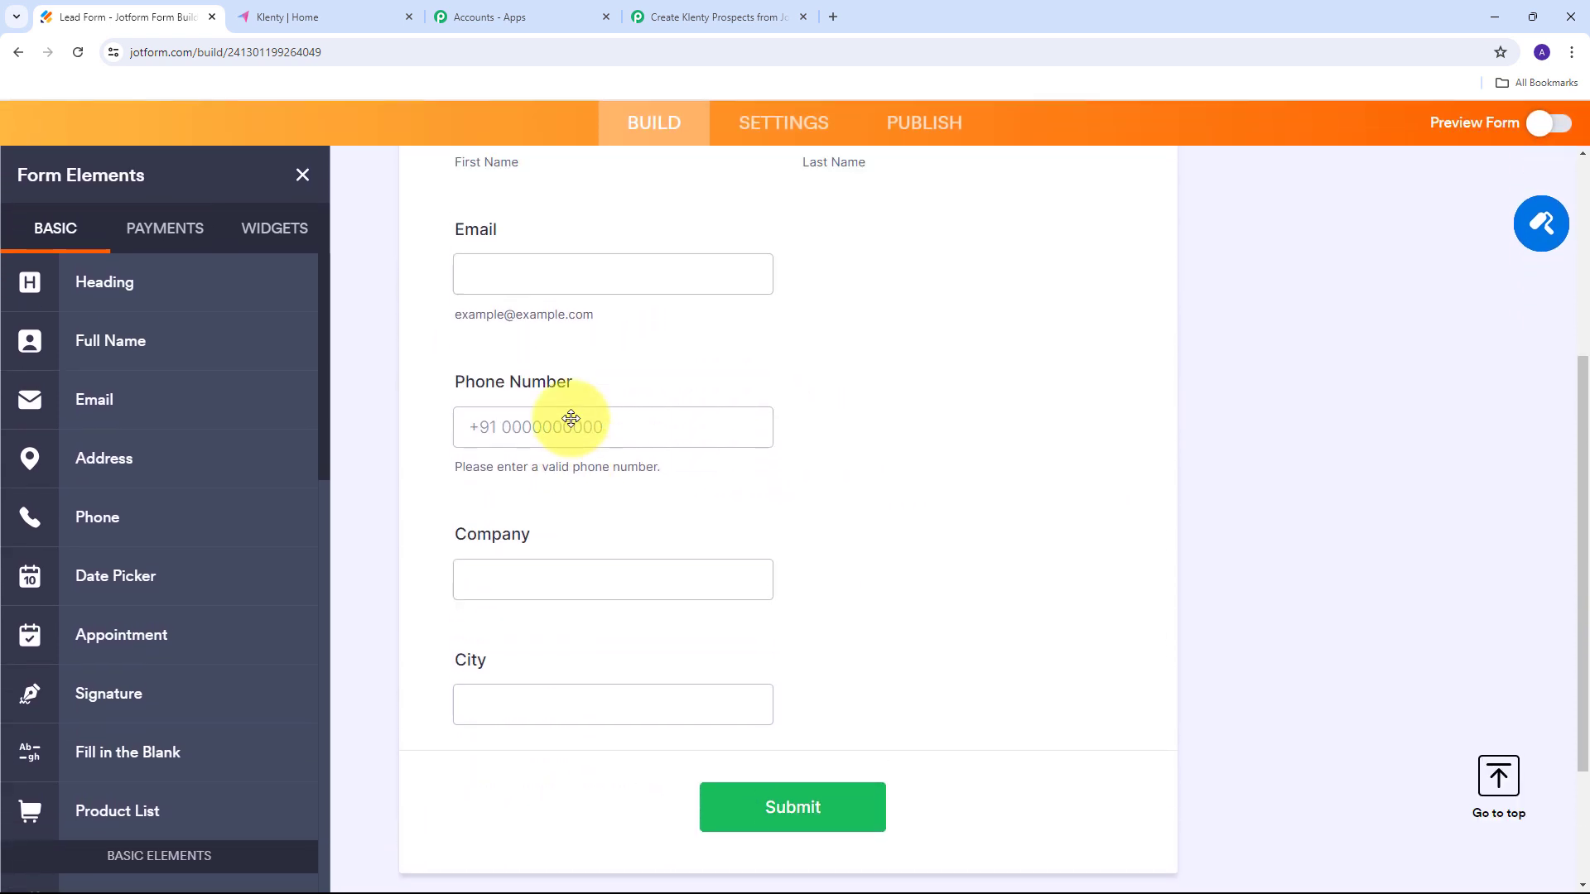
scroll(600, 482, up, 2)
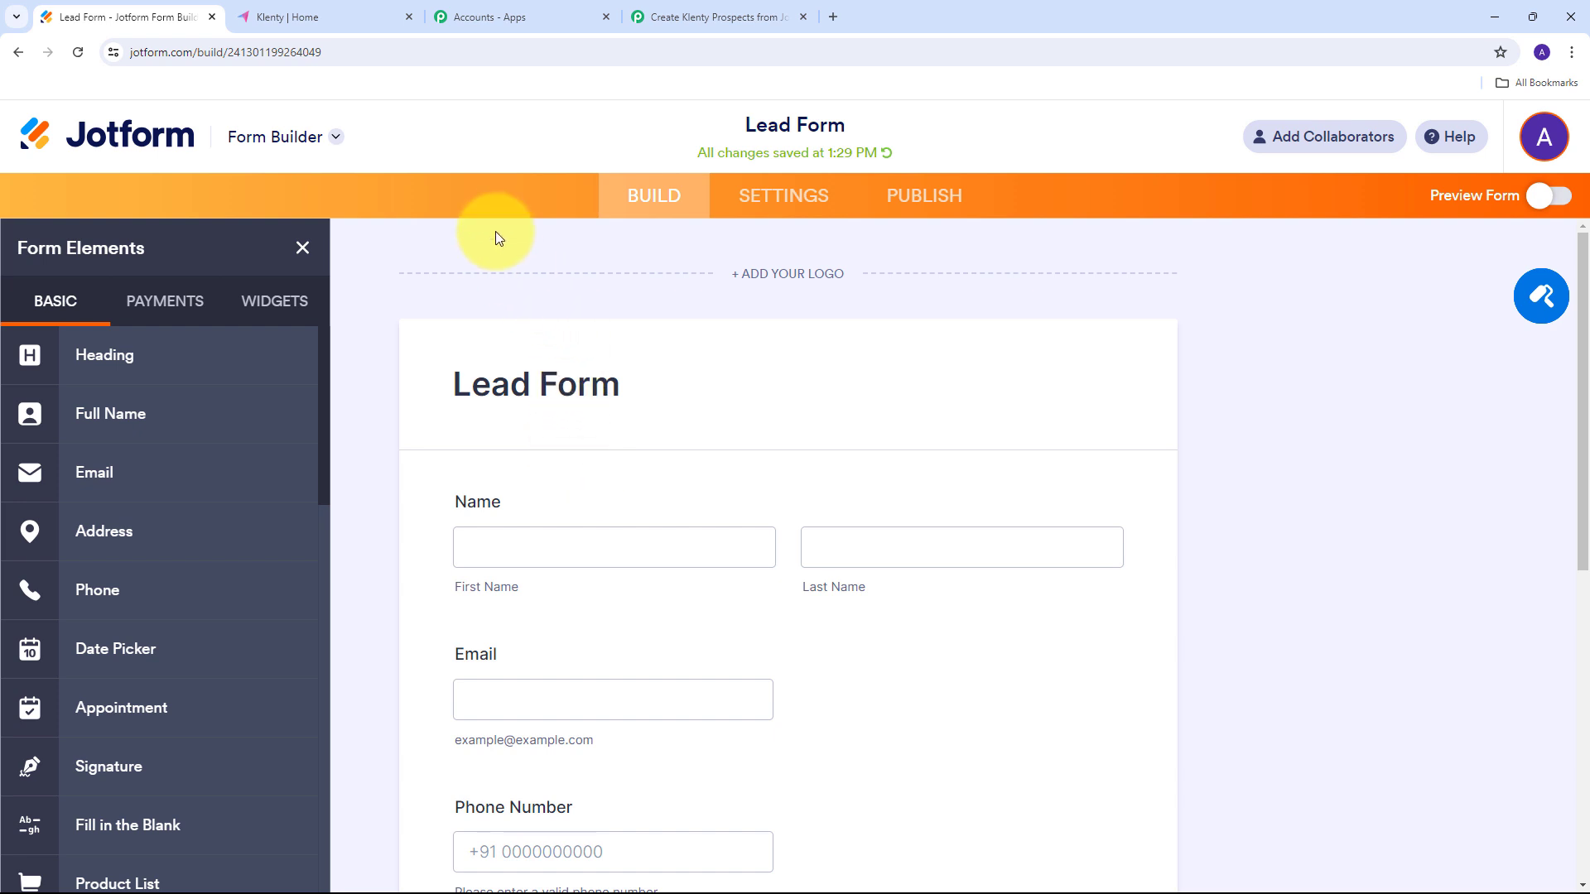
click(779, 207)
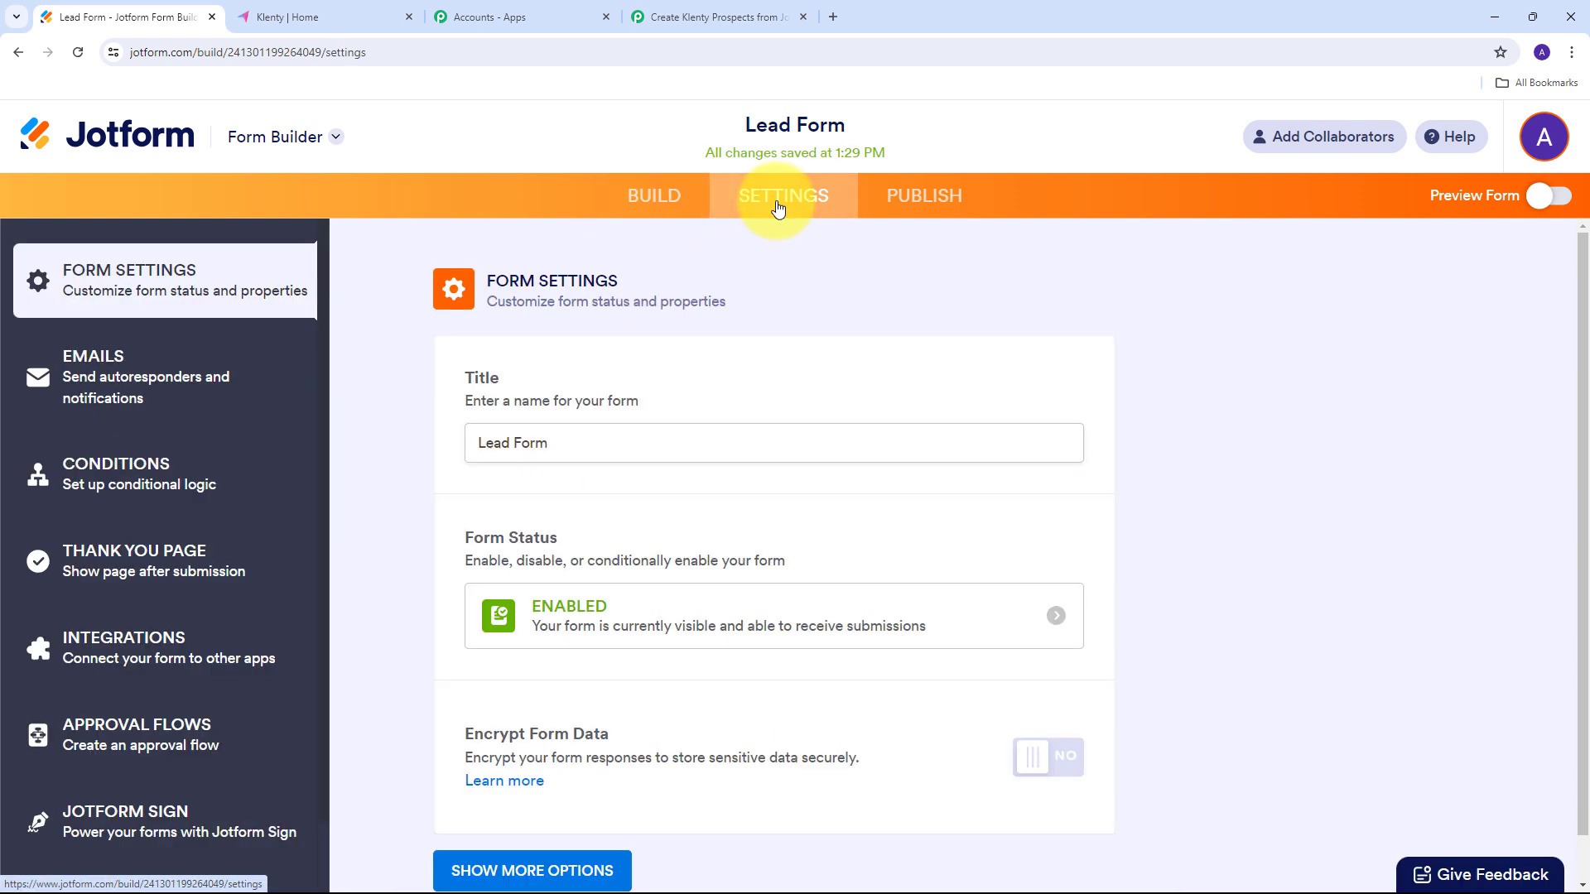
click(122, 655)
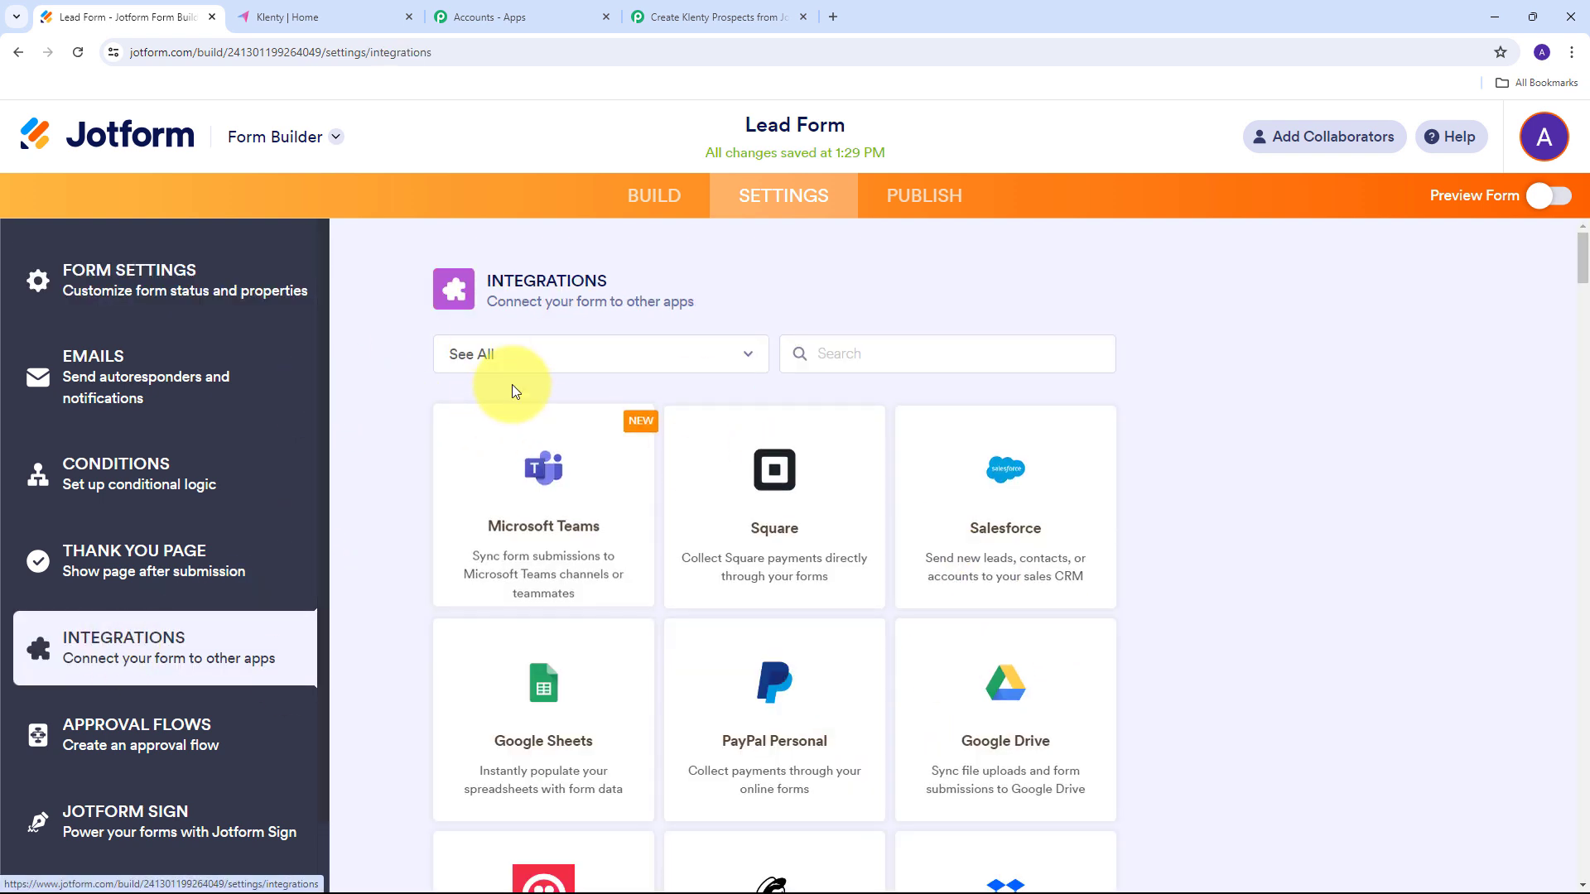
click(872, 354)
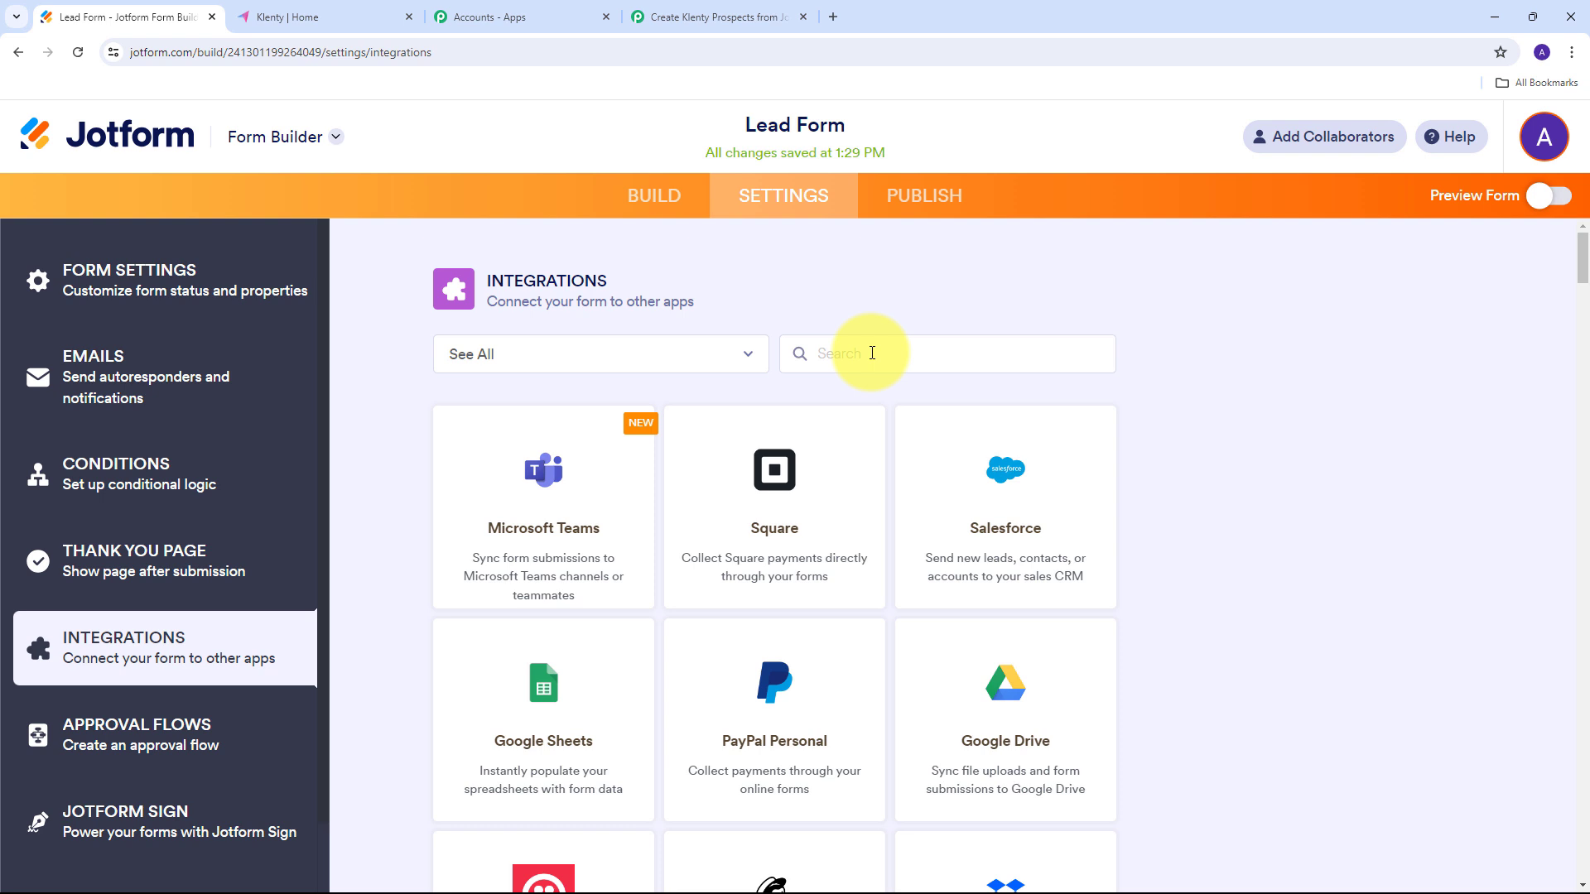
text(Webhooks)
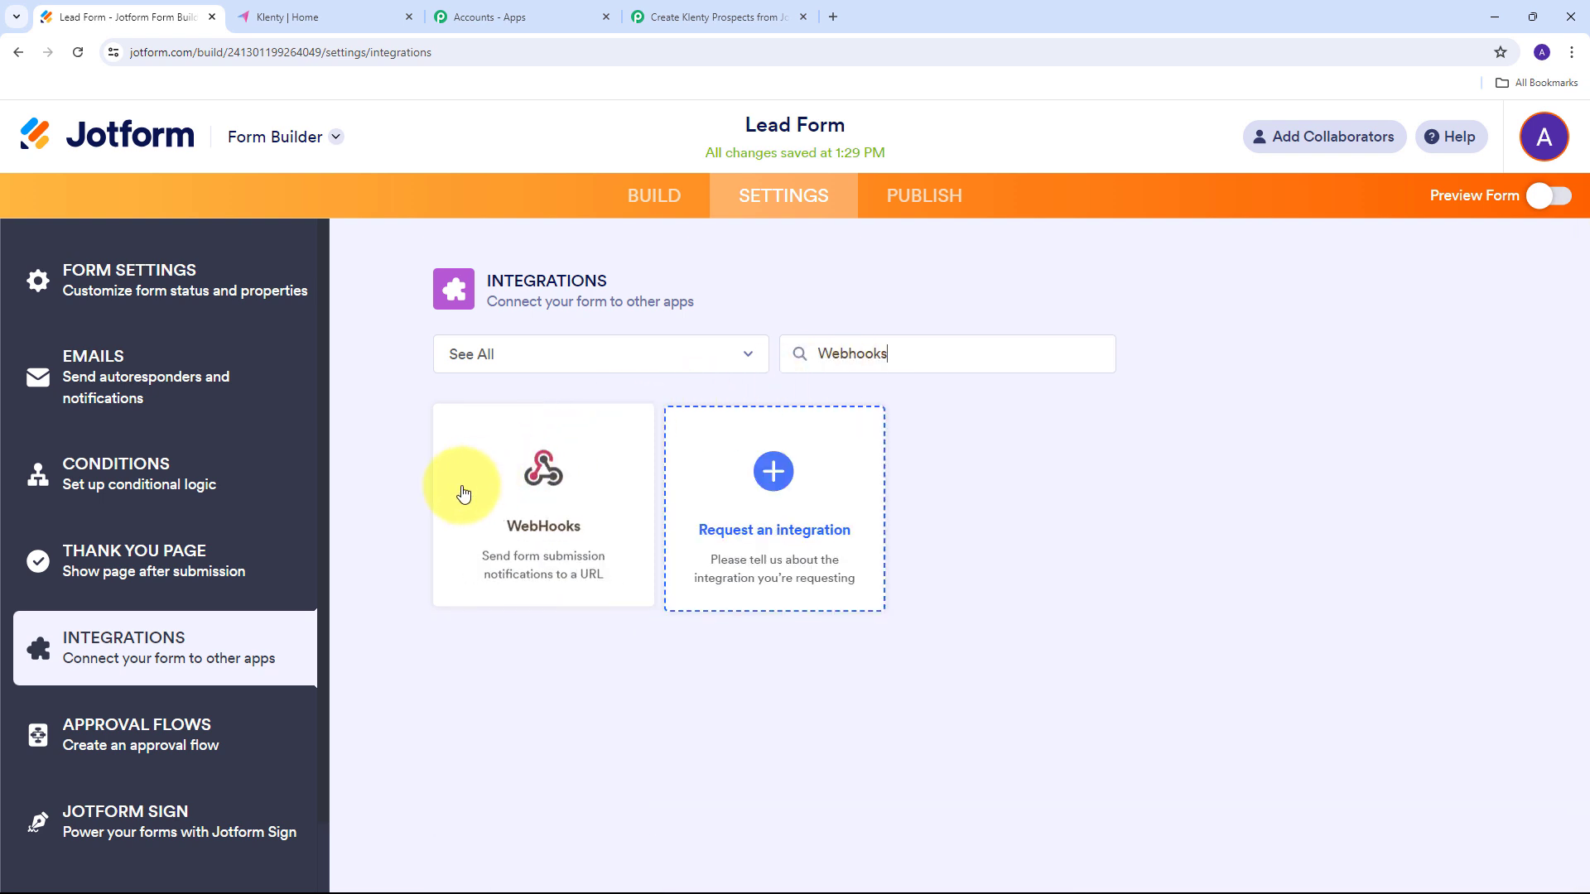
Add a WebHooks integration pointing to the pasted Pabbly Connect webhook URL.
click(543, 510)
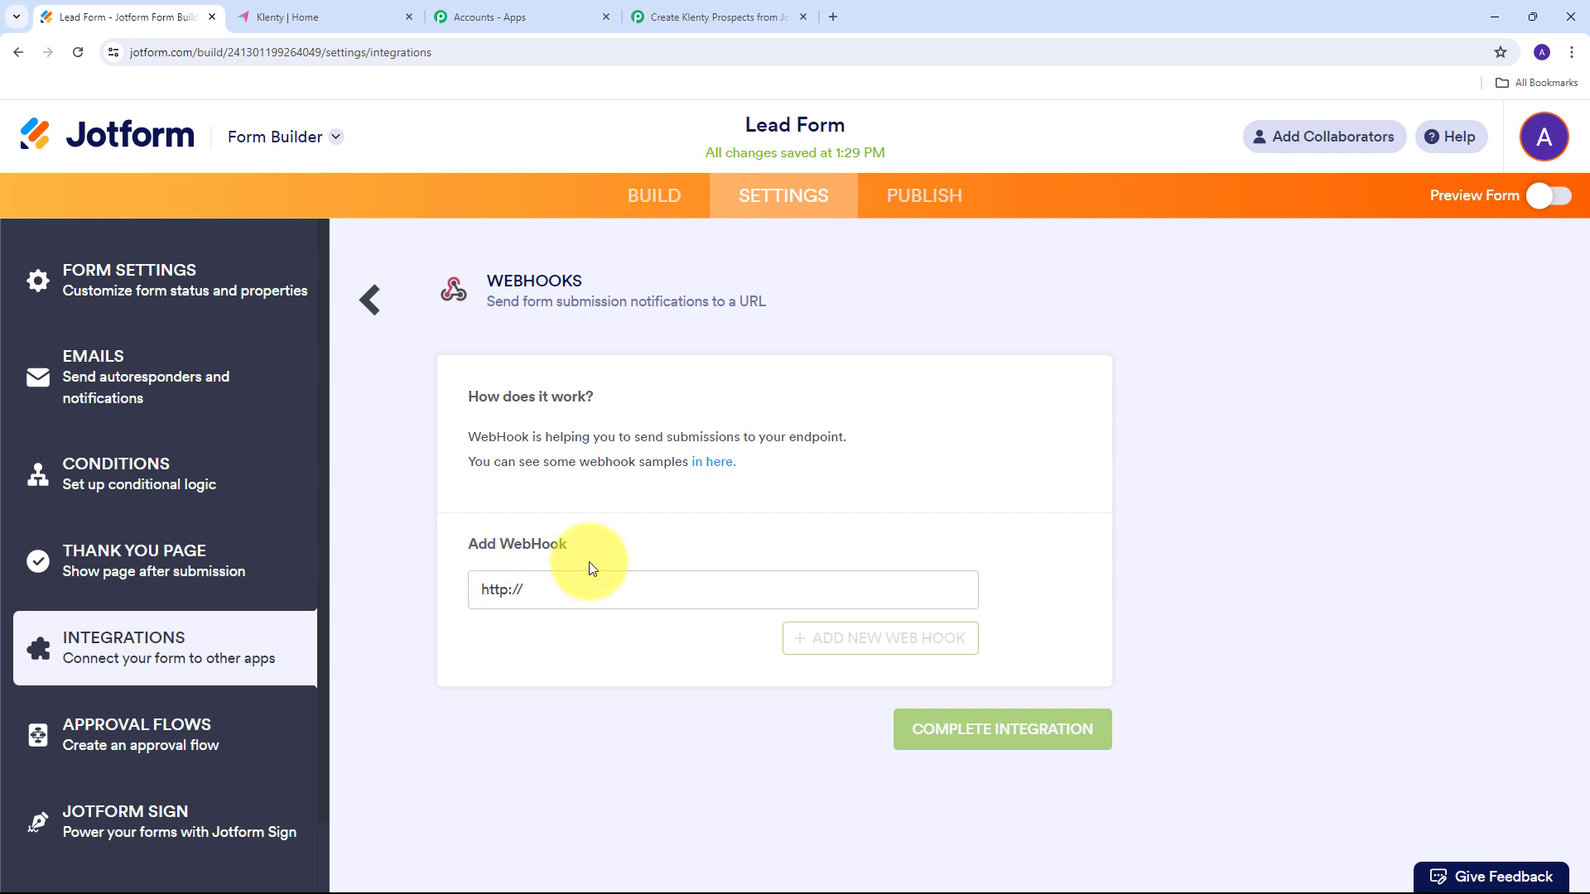
drag(575, 597, 472, 600)
key(BackSpace)
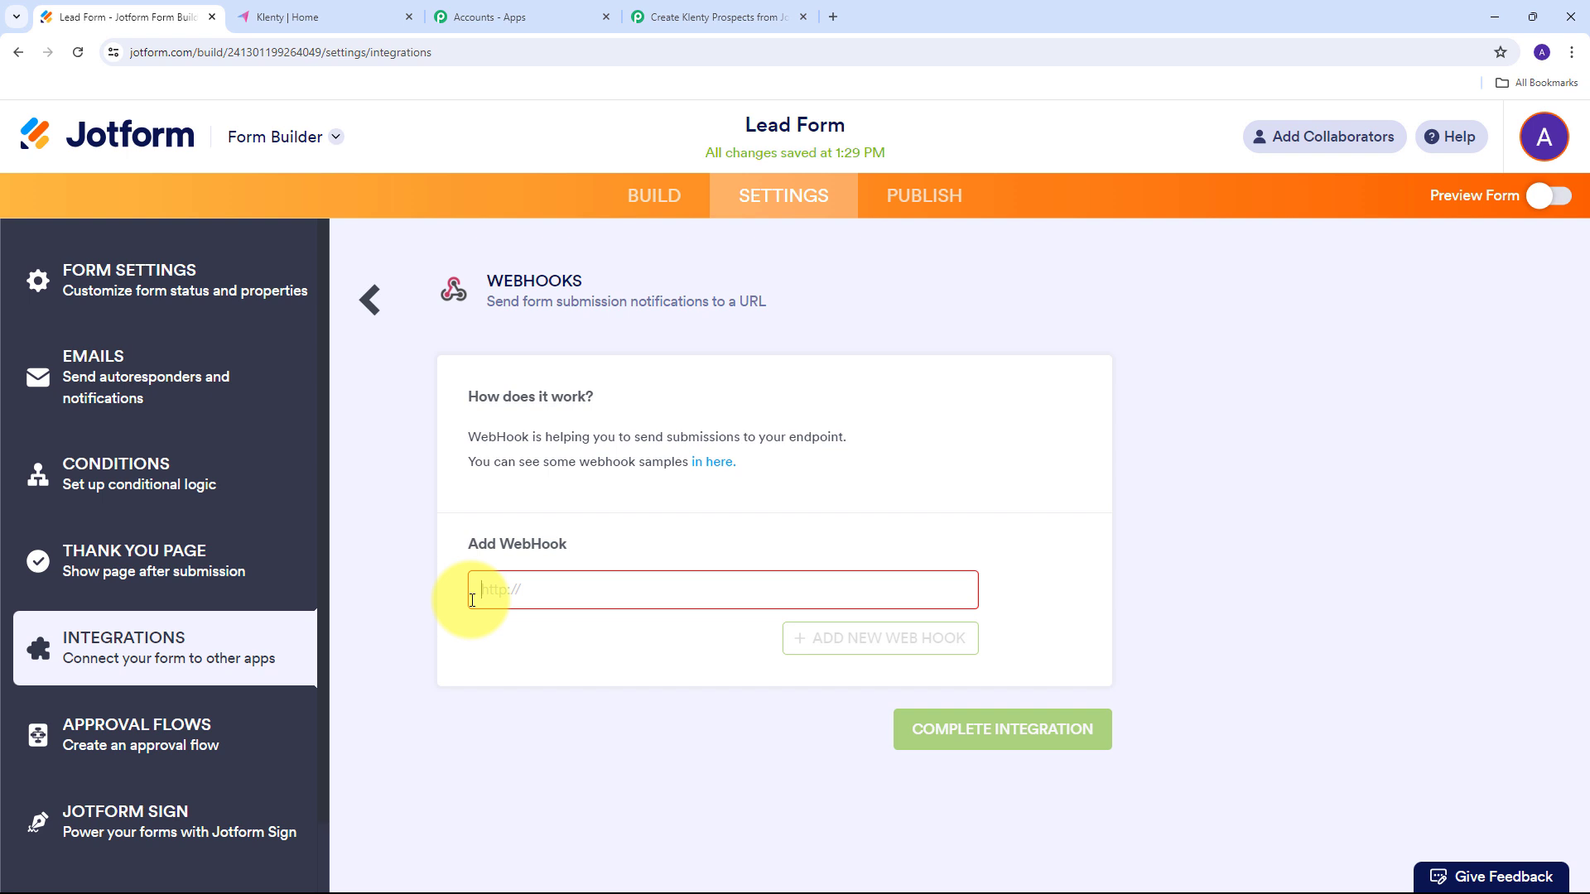
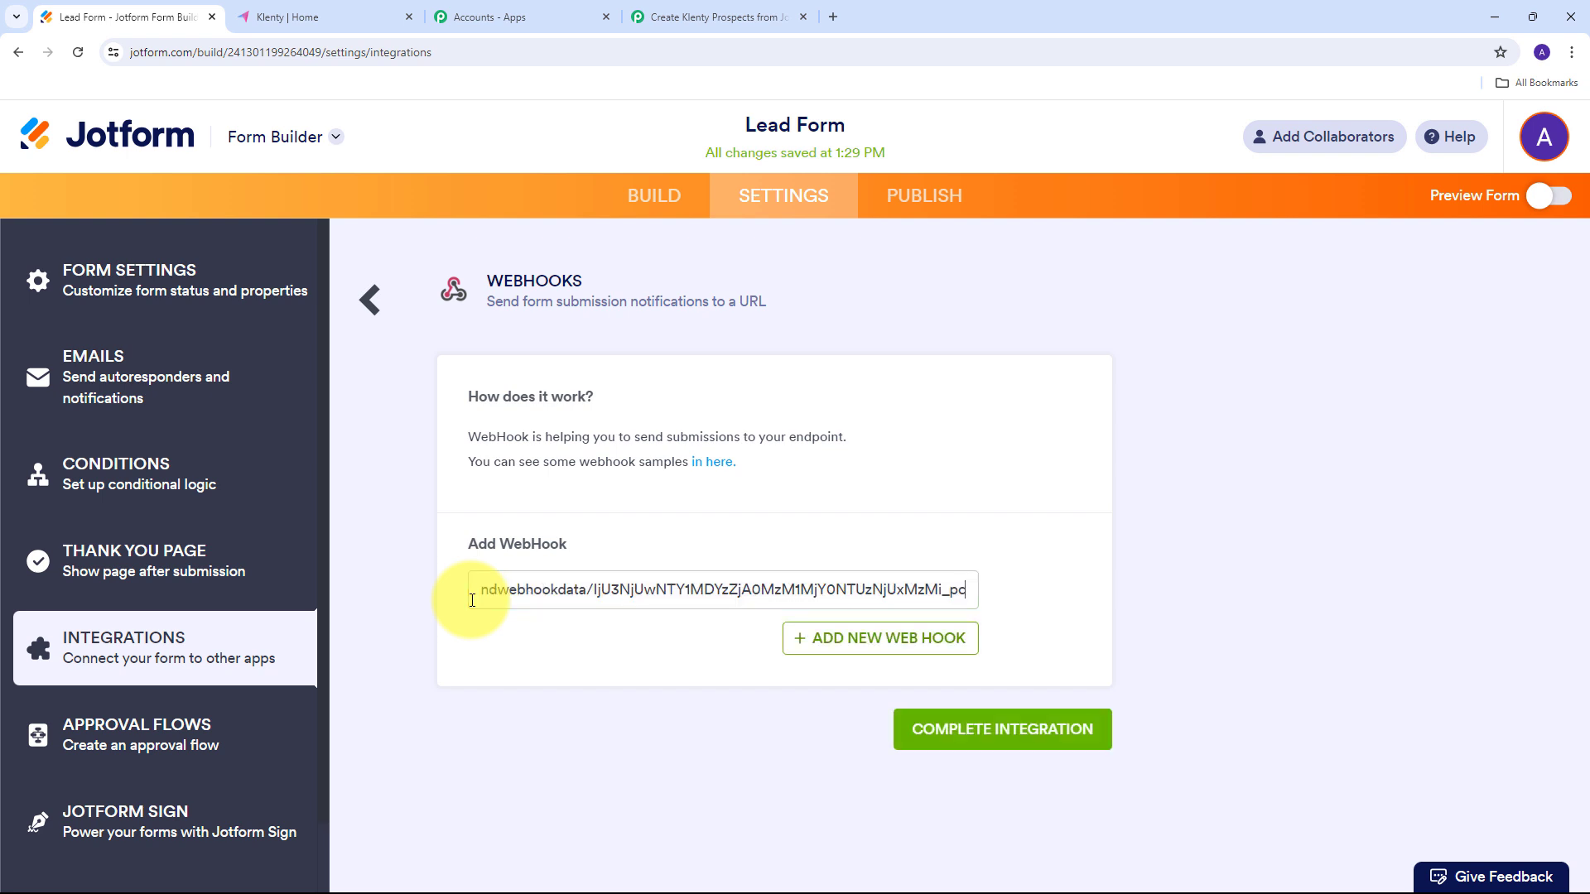
click(974, 740)
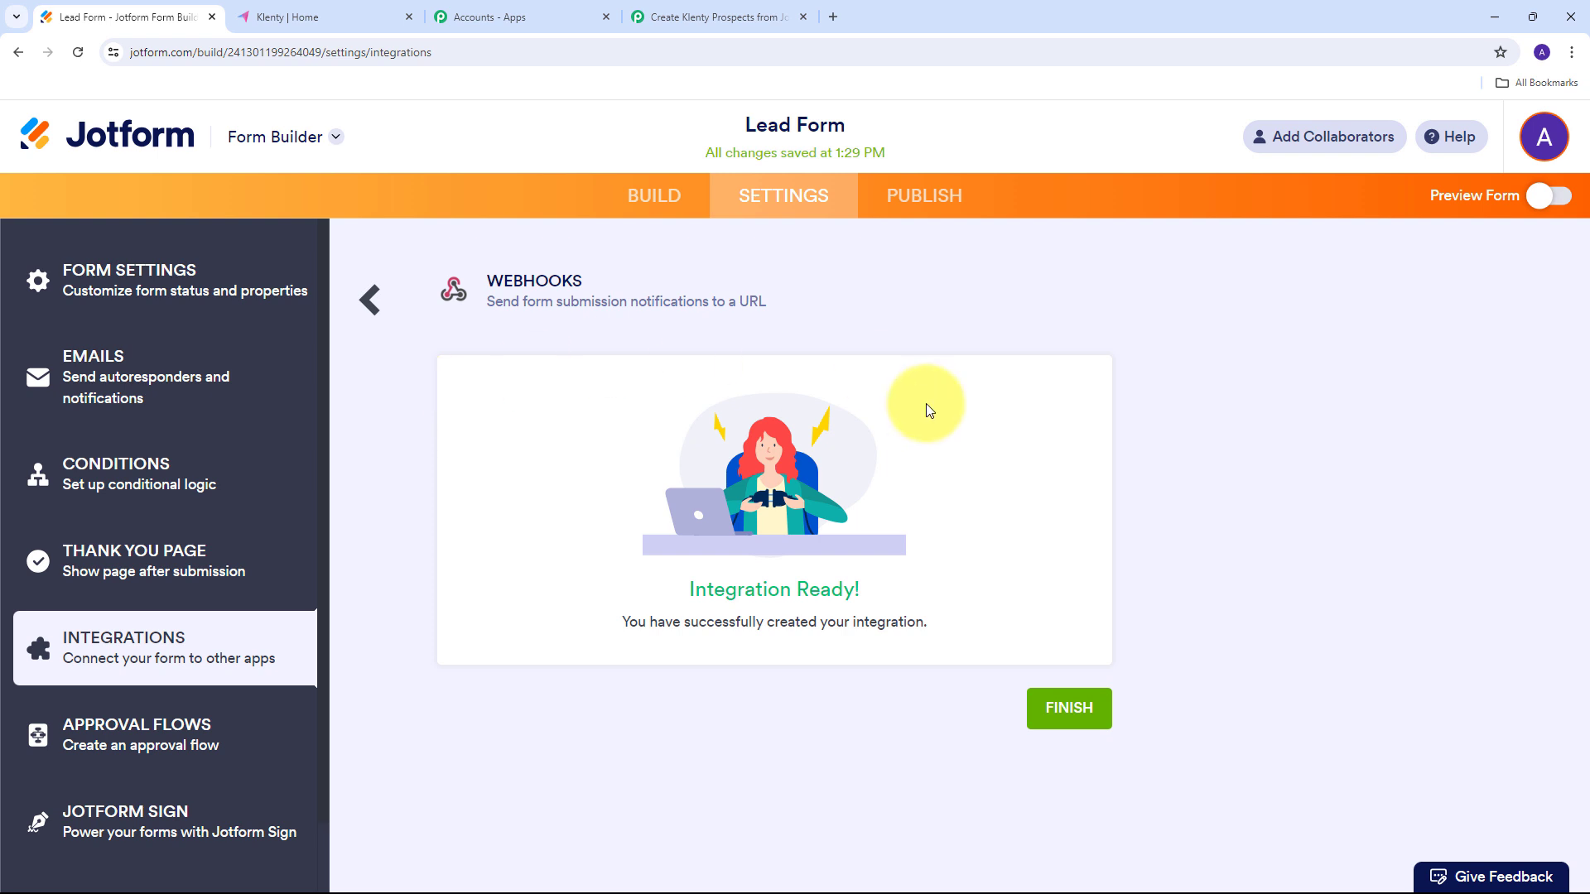
click(1066, 711)
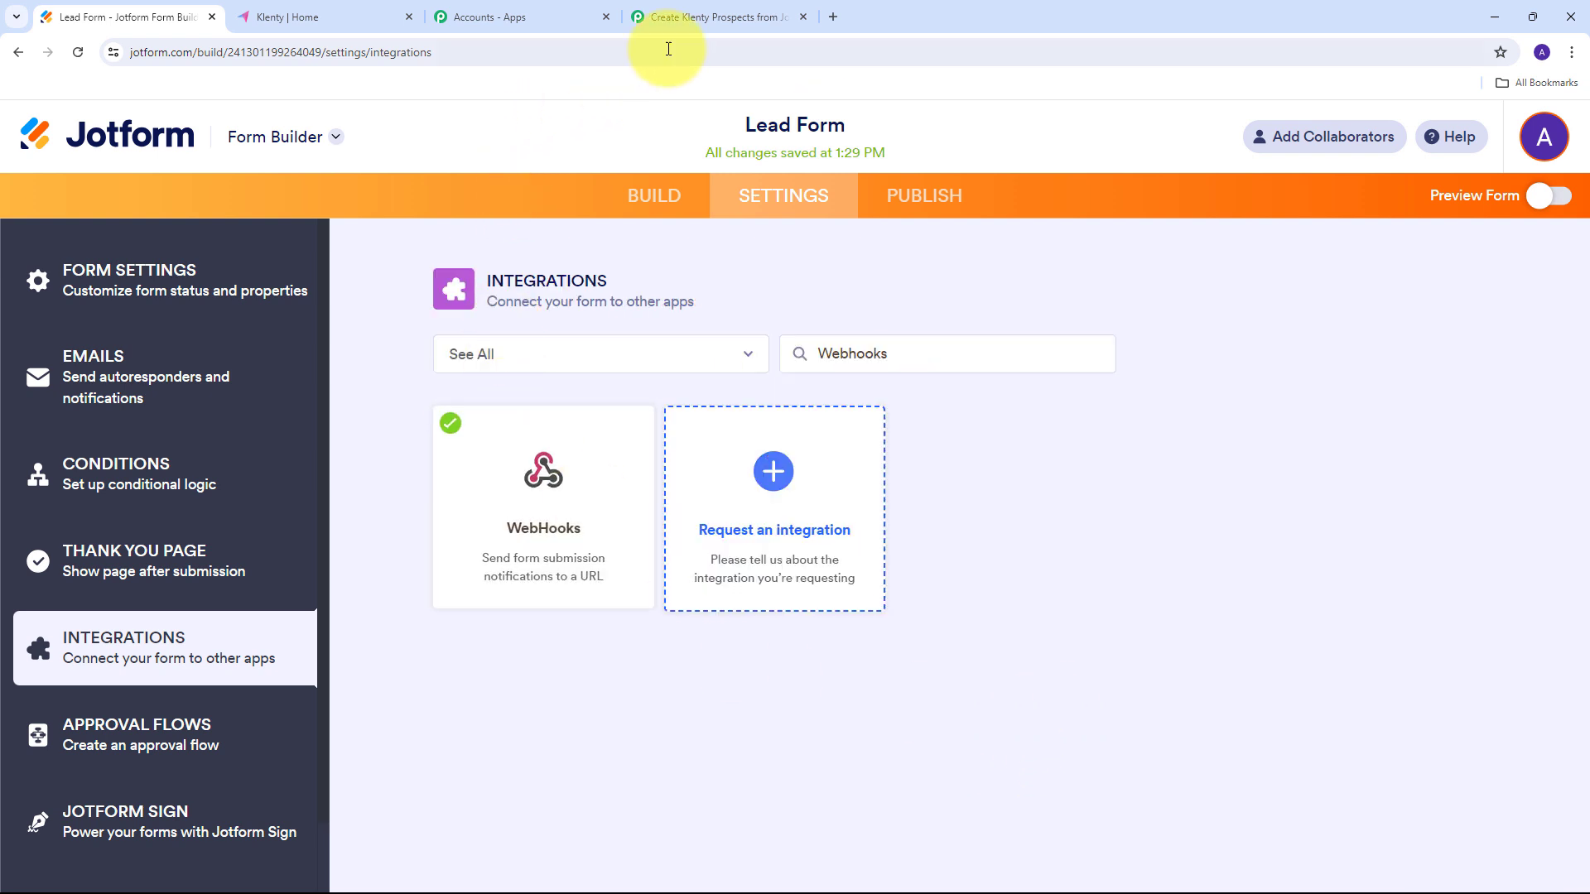
Check the Pabbly workflow is still waiting, then return to the Jotform form builder.
click(700, 18)
scroll(851, 716, down, 1)
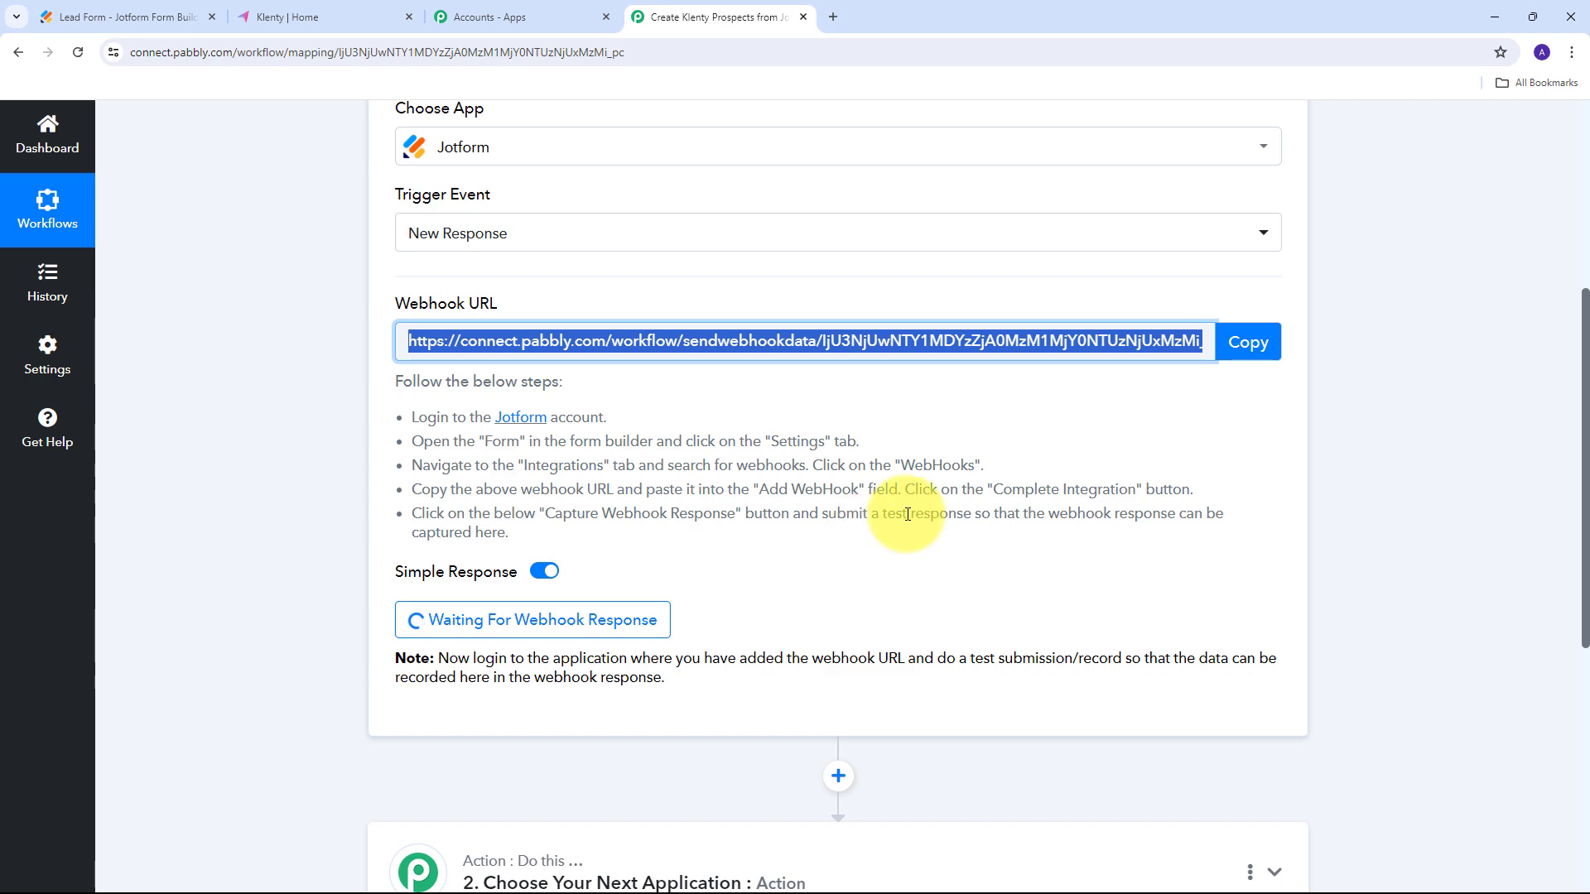
click(98, 20)
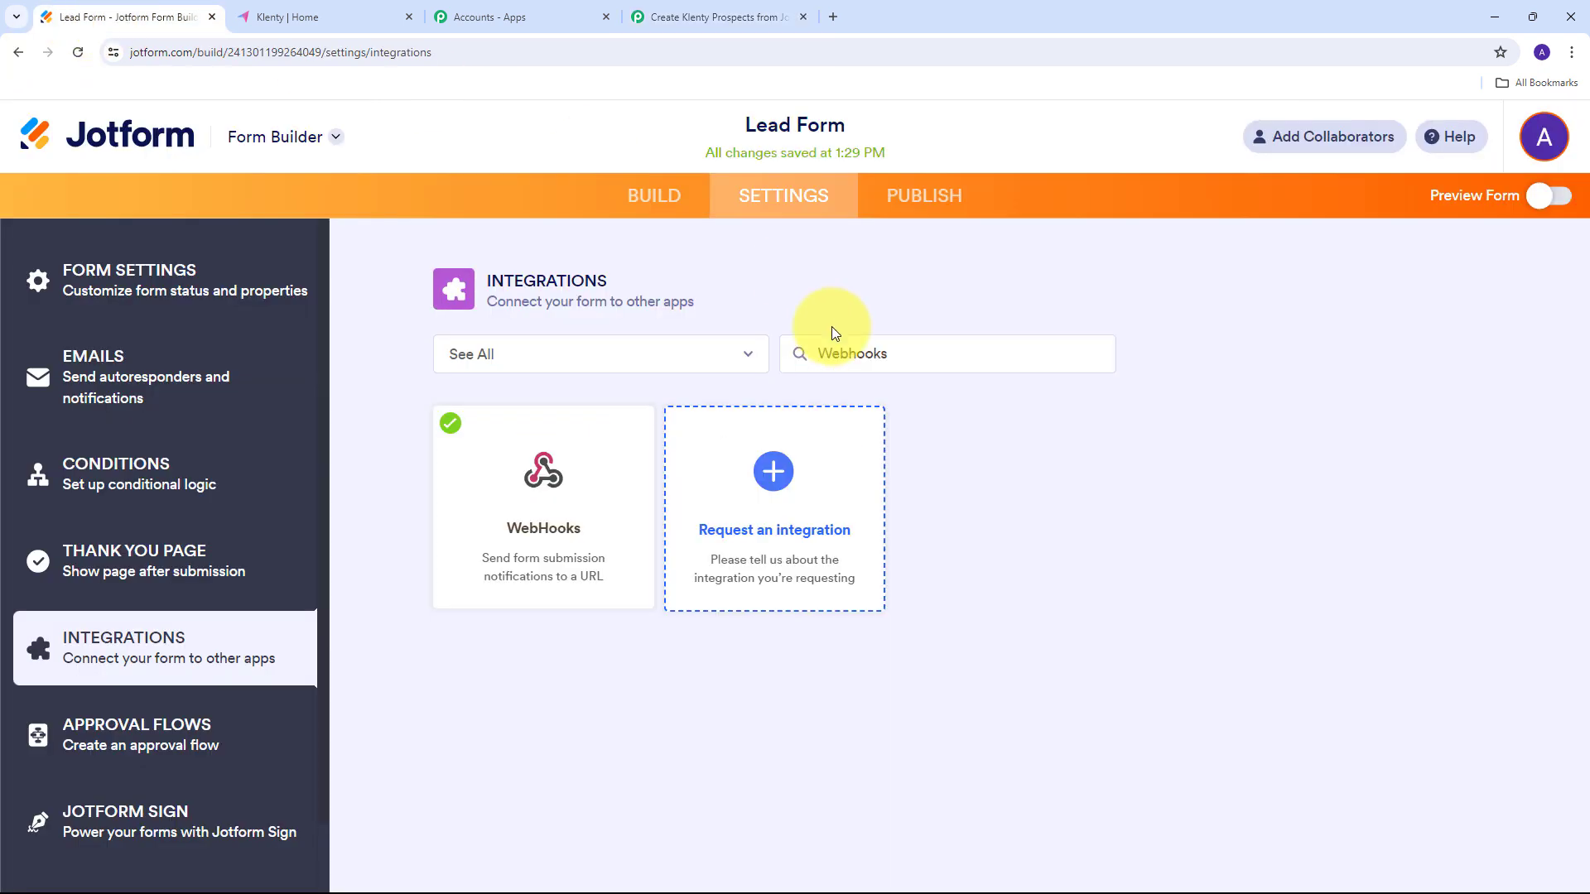
Open the live Lead Form in a new tab from the Publish options.
click(915, 207)
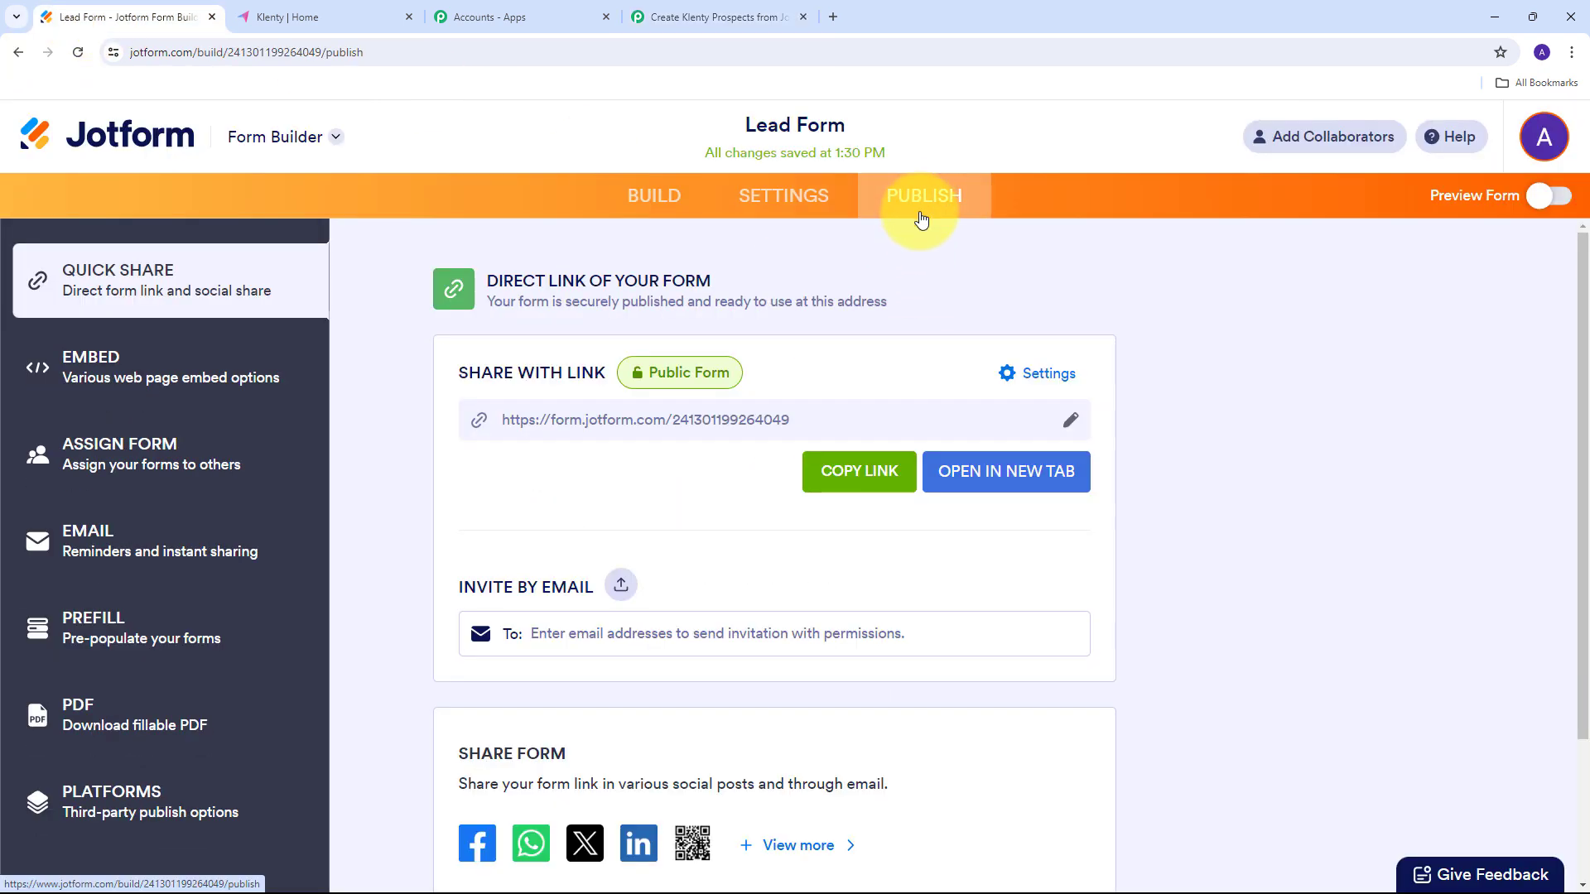
click(978, 482)
scroll(668, 241, down, 2)
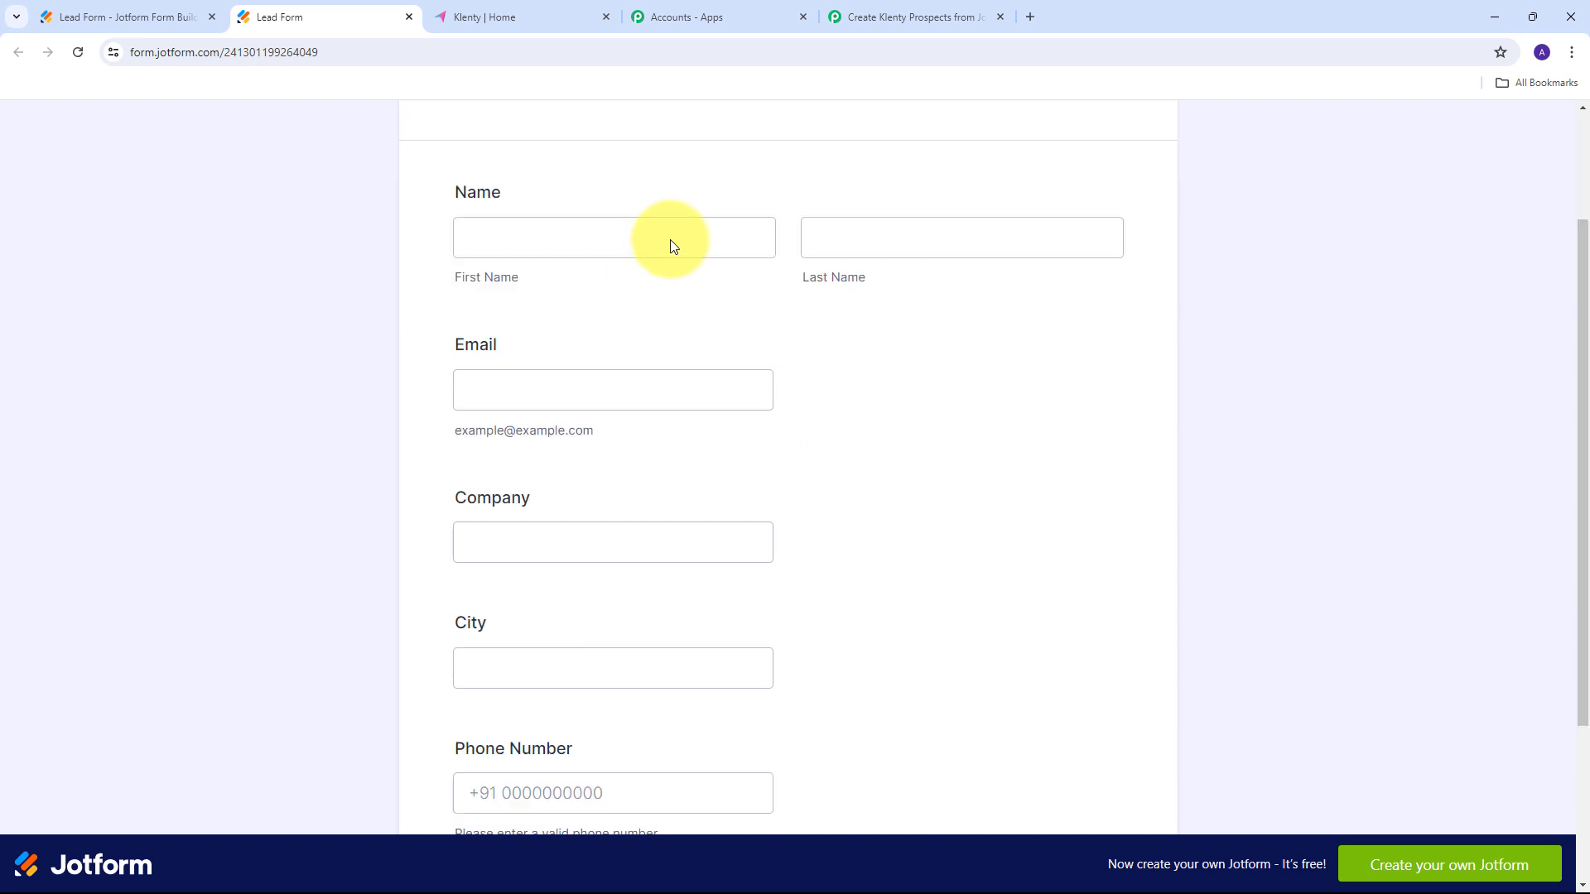
scroll(454, 295, up, 2)
scroll(977, 315, down, 2)
scroll(1008, 505, down, 2)
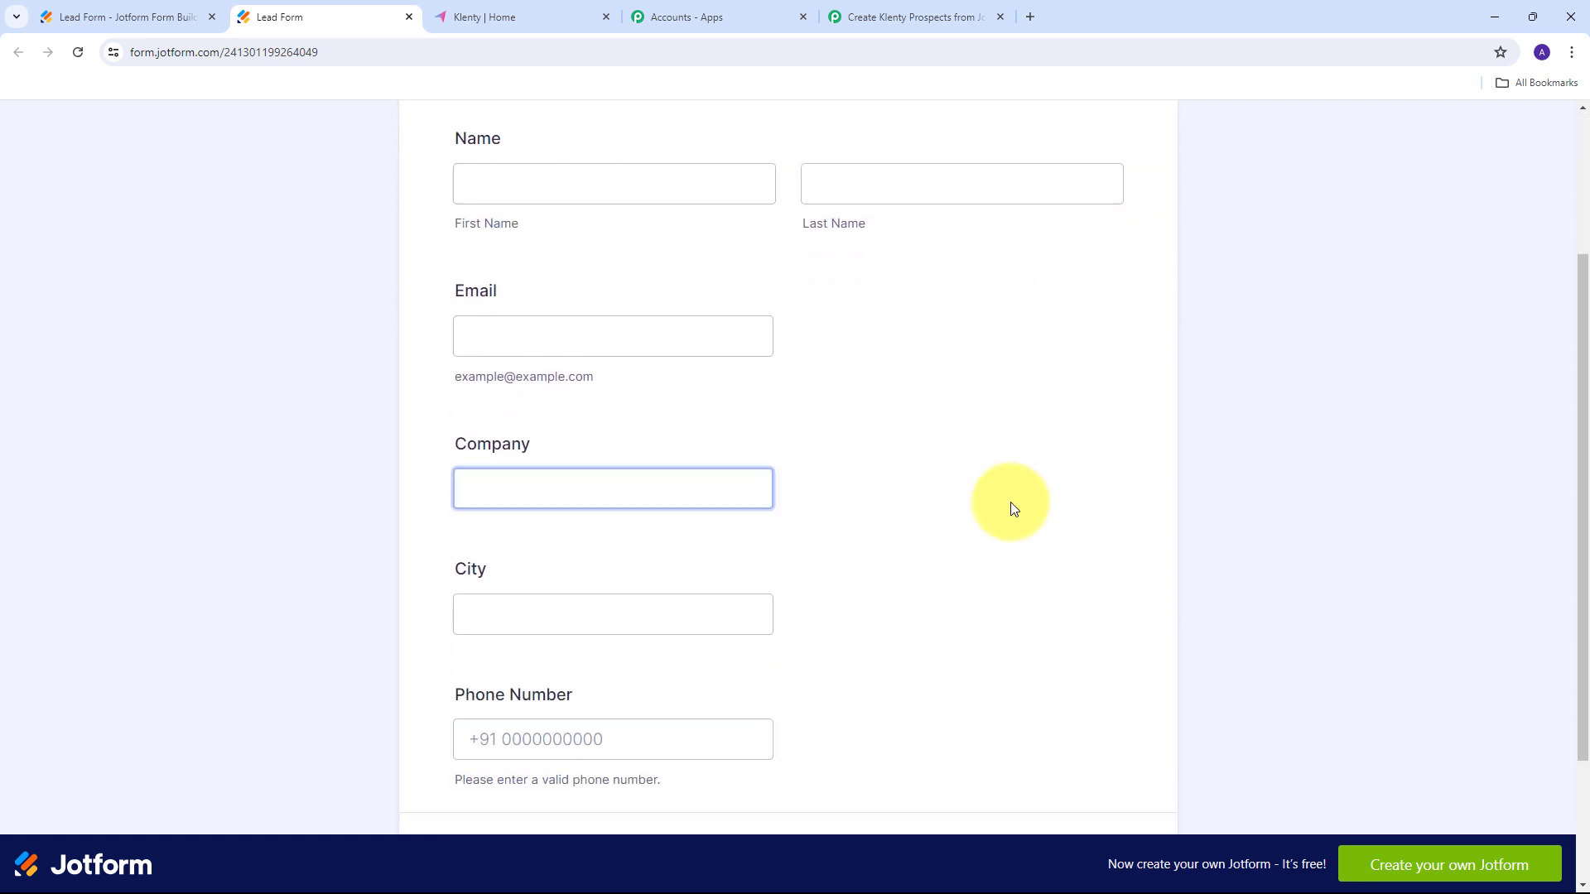
scroll(1004, 505, up, 3)
Enter a sample first and last name, email, and company 'XYZ Company'.
click(501, 318)
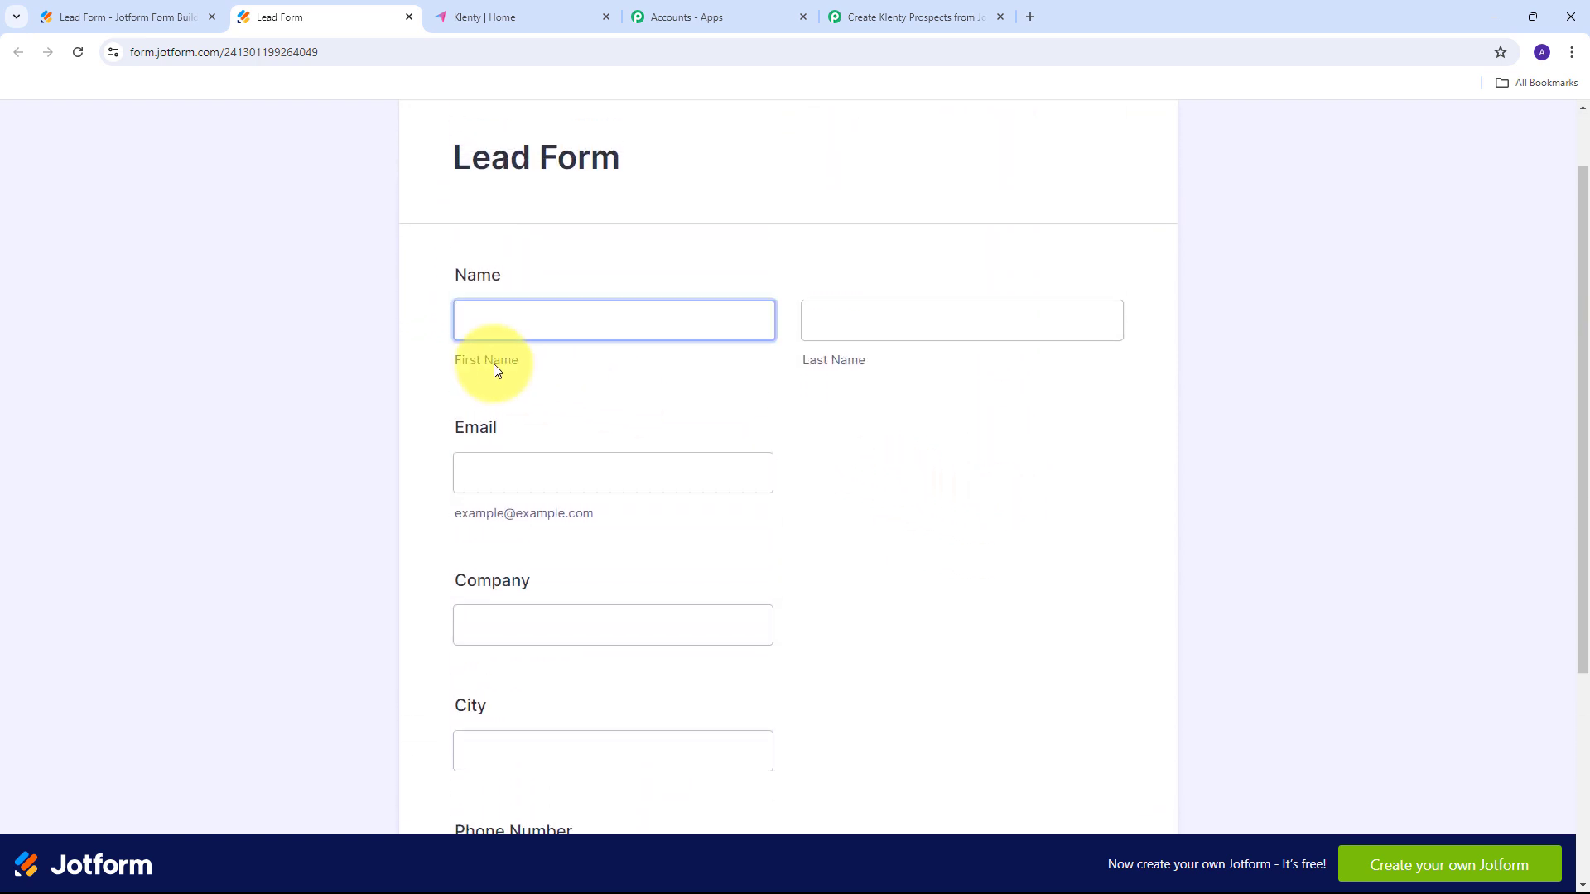
click(503, 325)
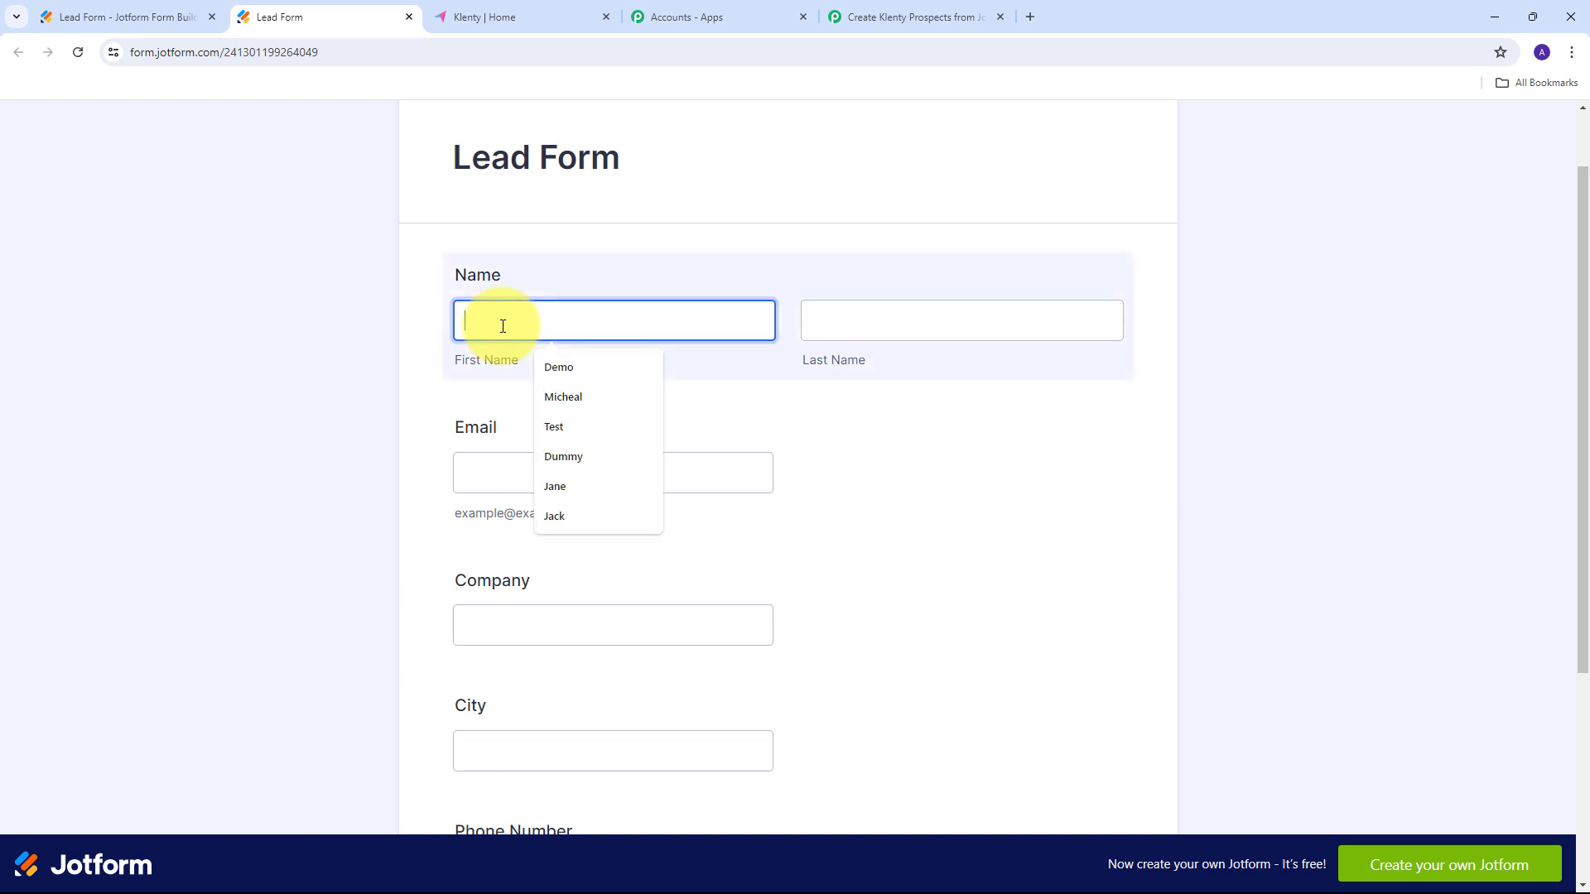
key(Tab)
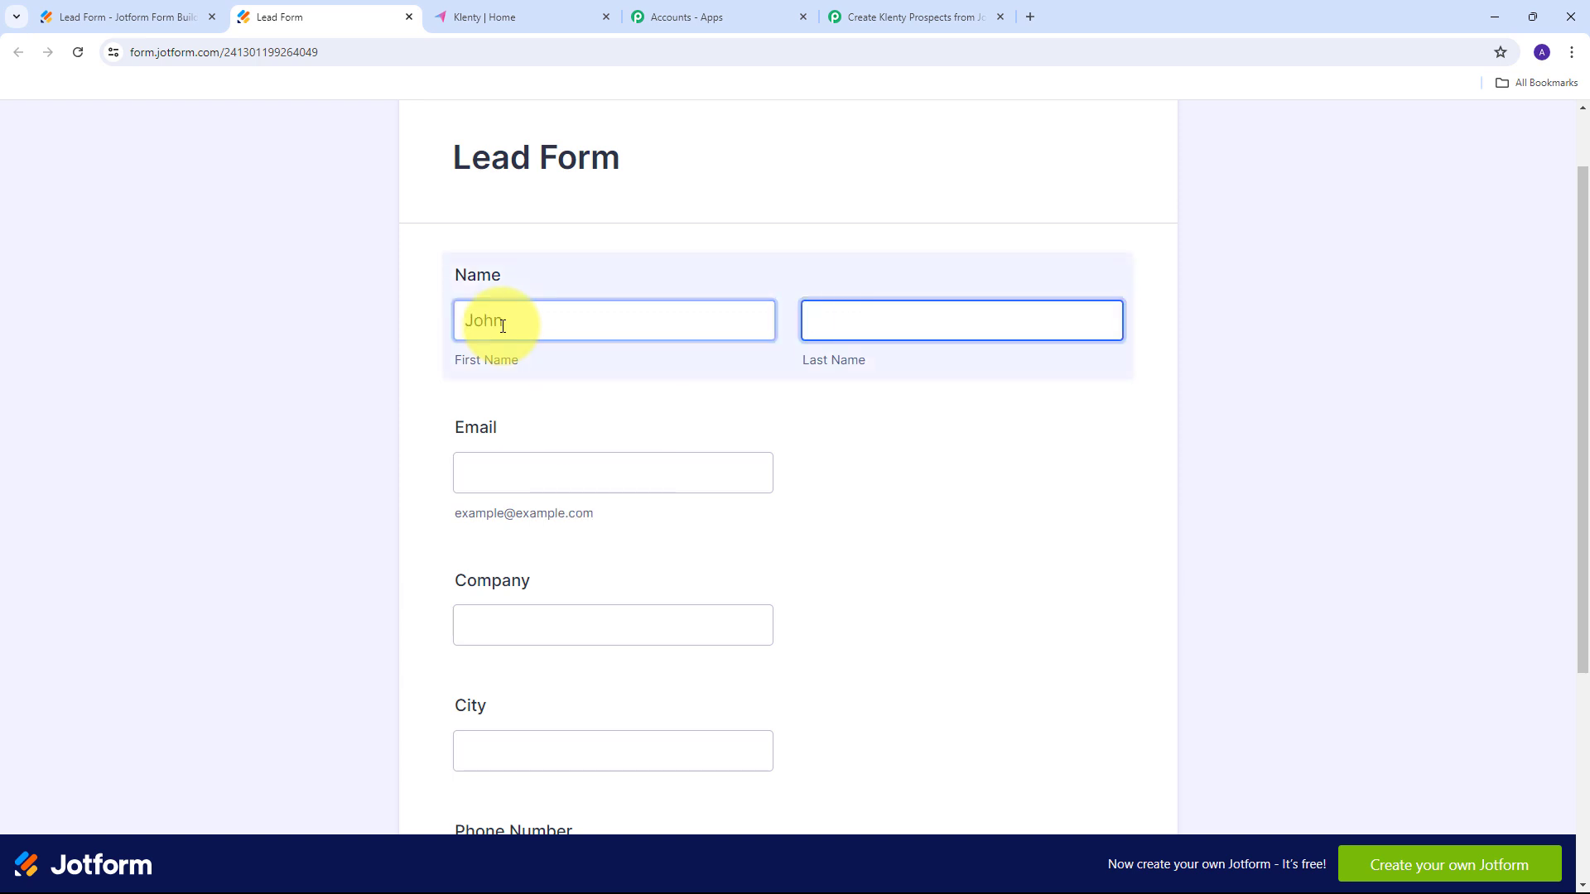
text(Doe)
key(Tab)
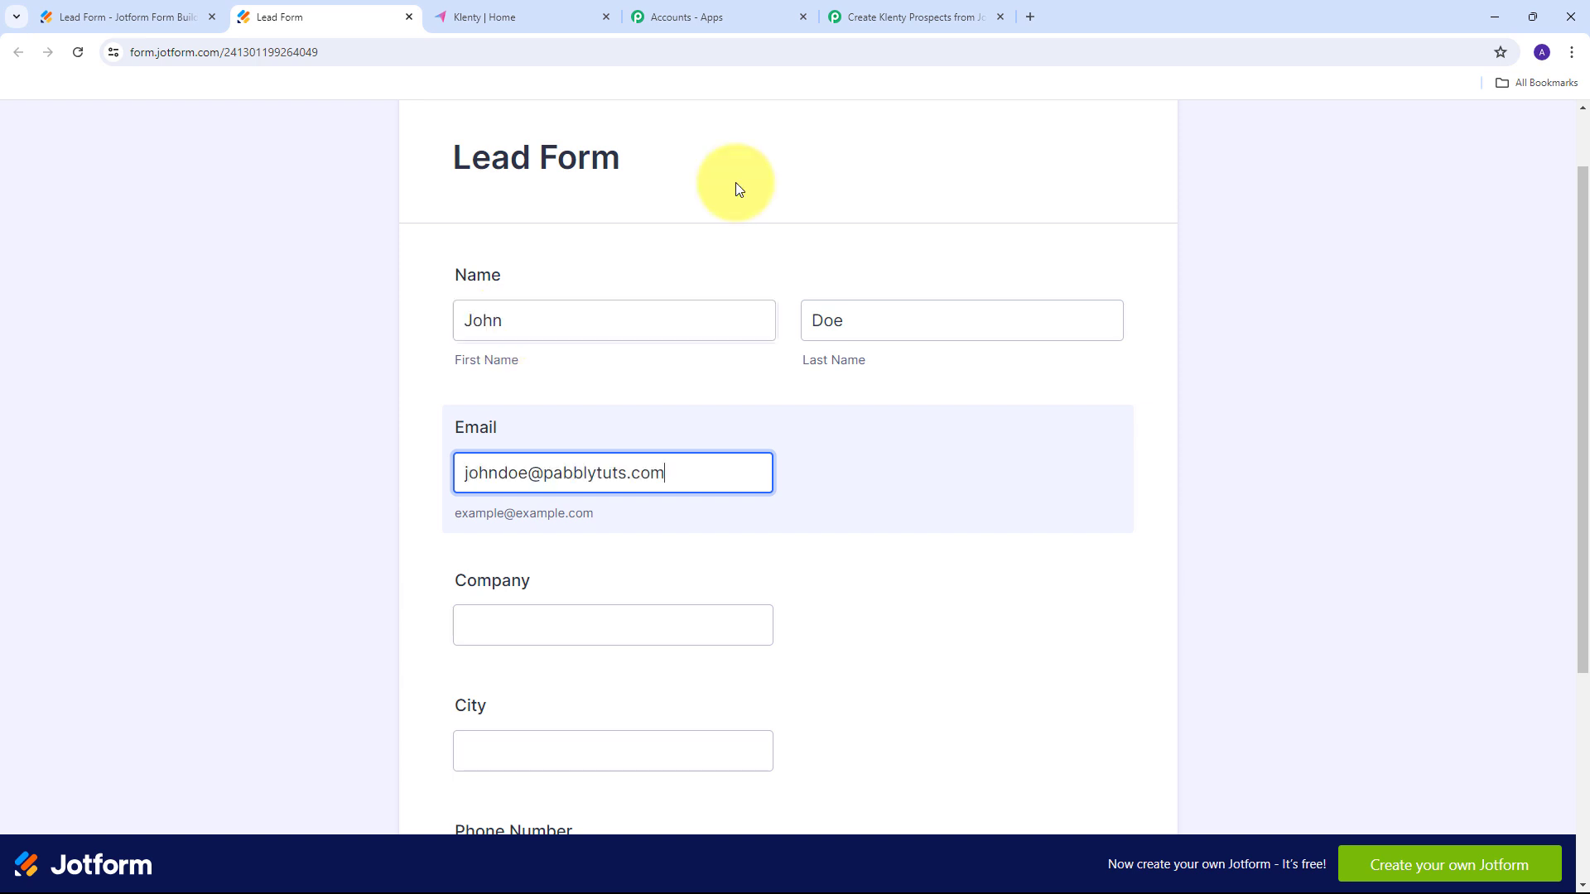
key(Tab)
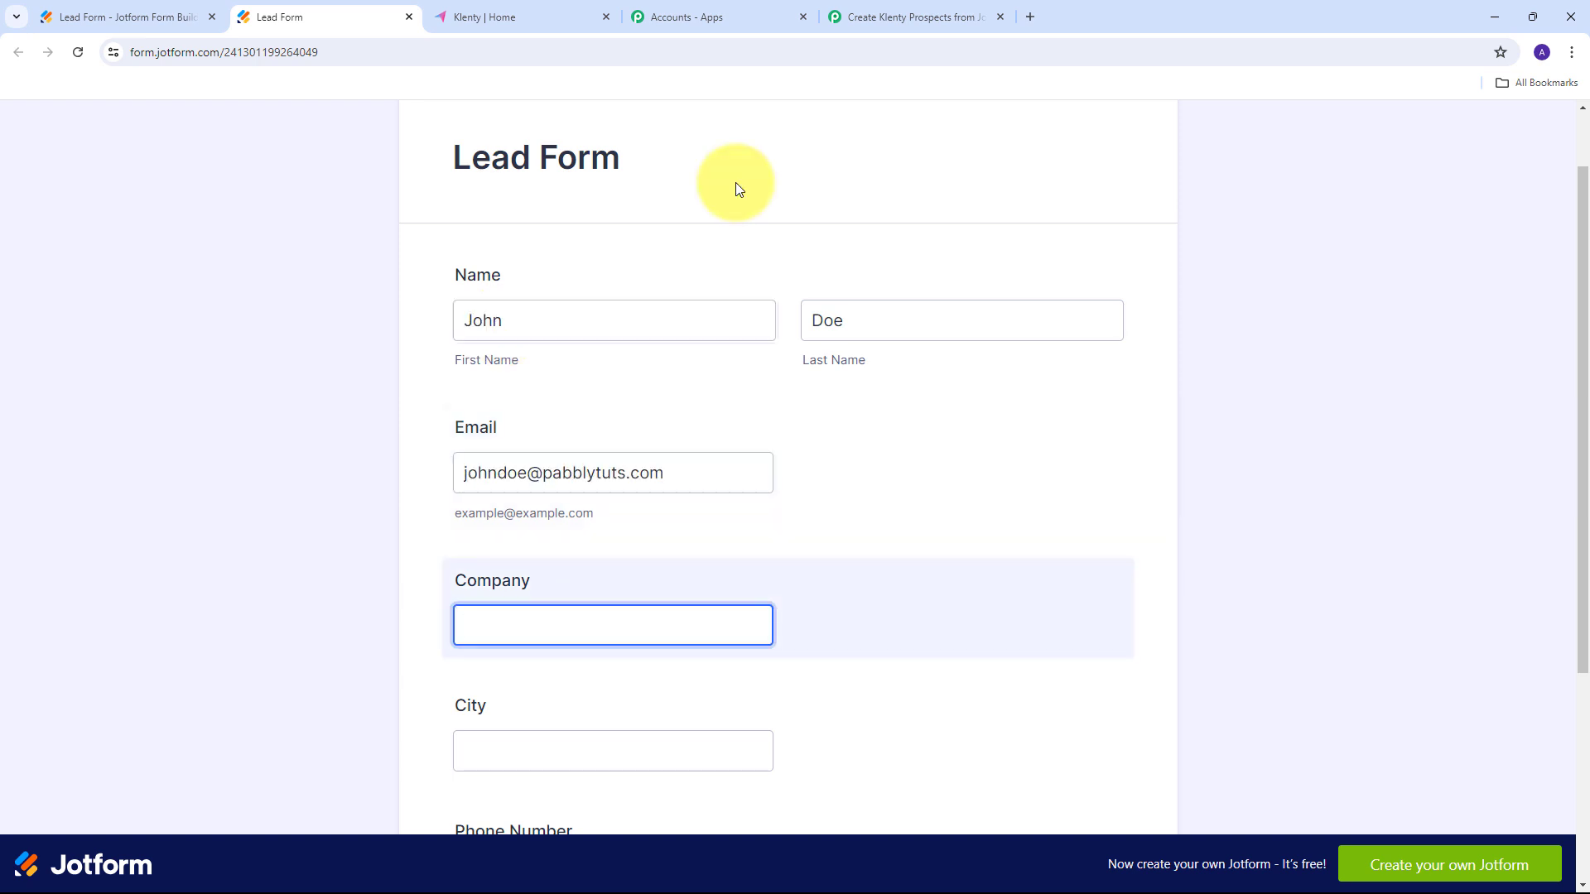
text(XYZ Company)
key(Tab)
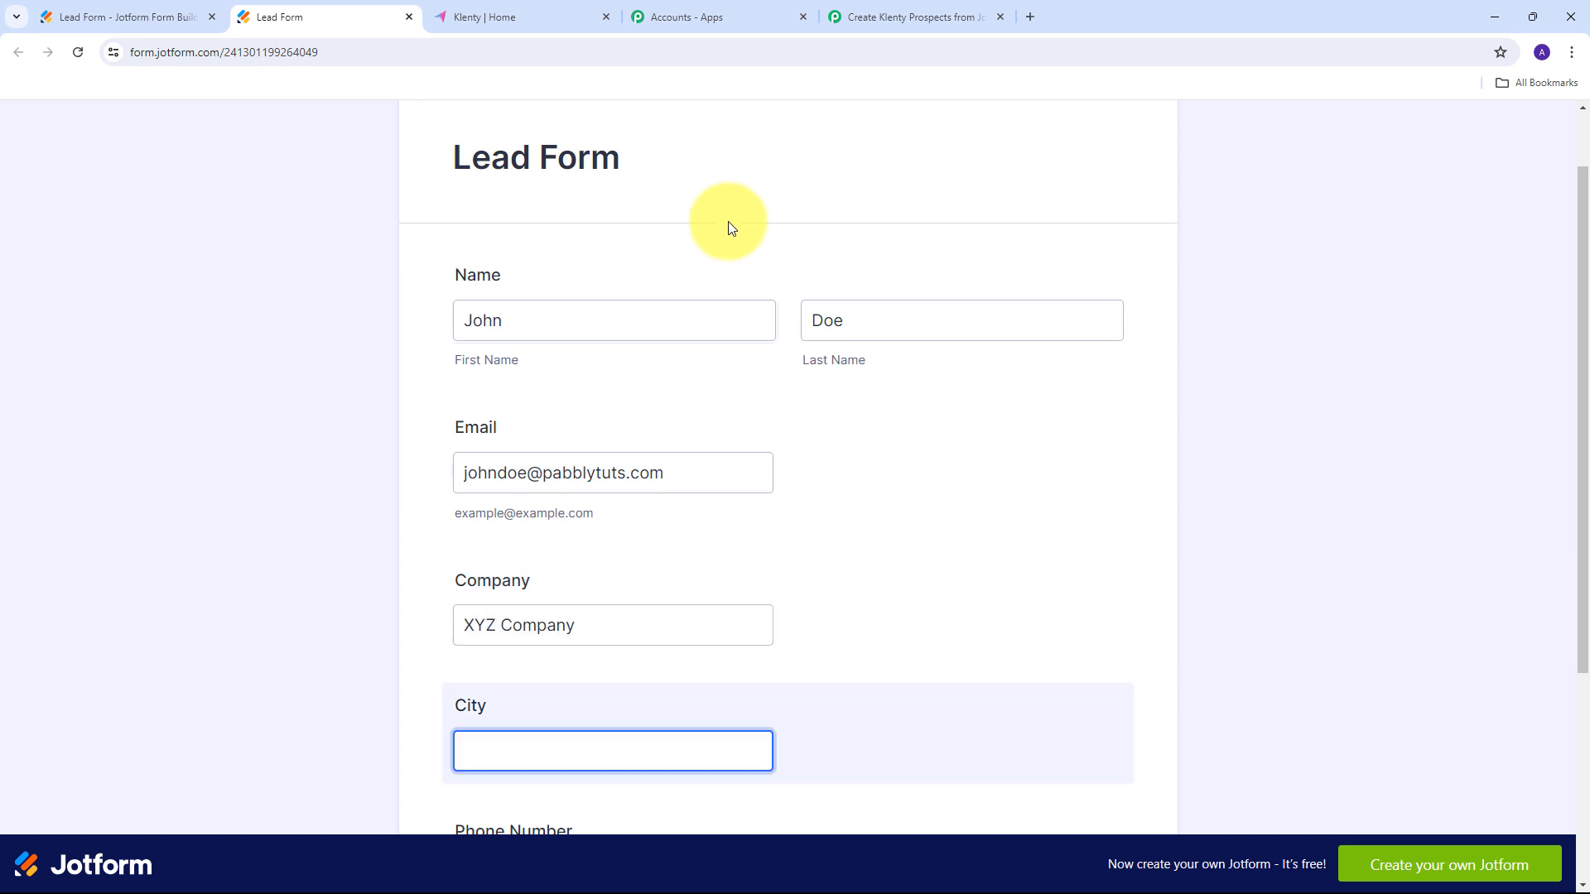
Enter city 'Indore' and a sample phone number, then submit the form.
scroll(753, 298, down, 2)
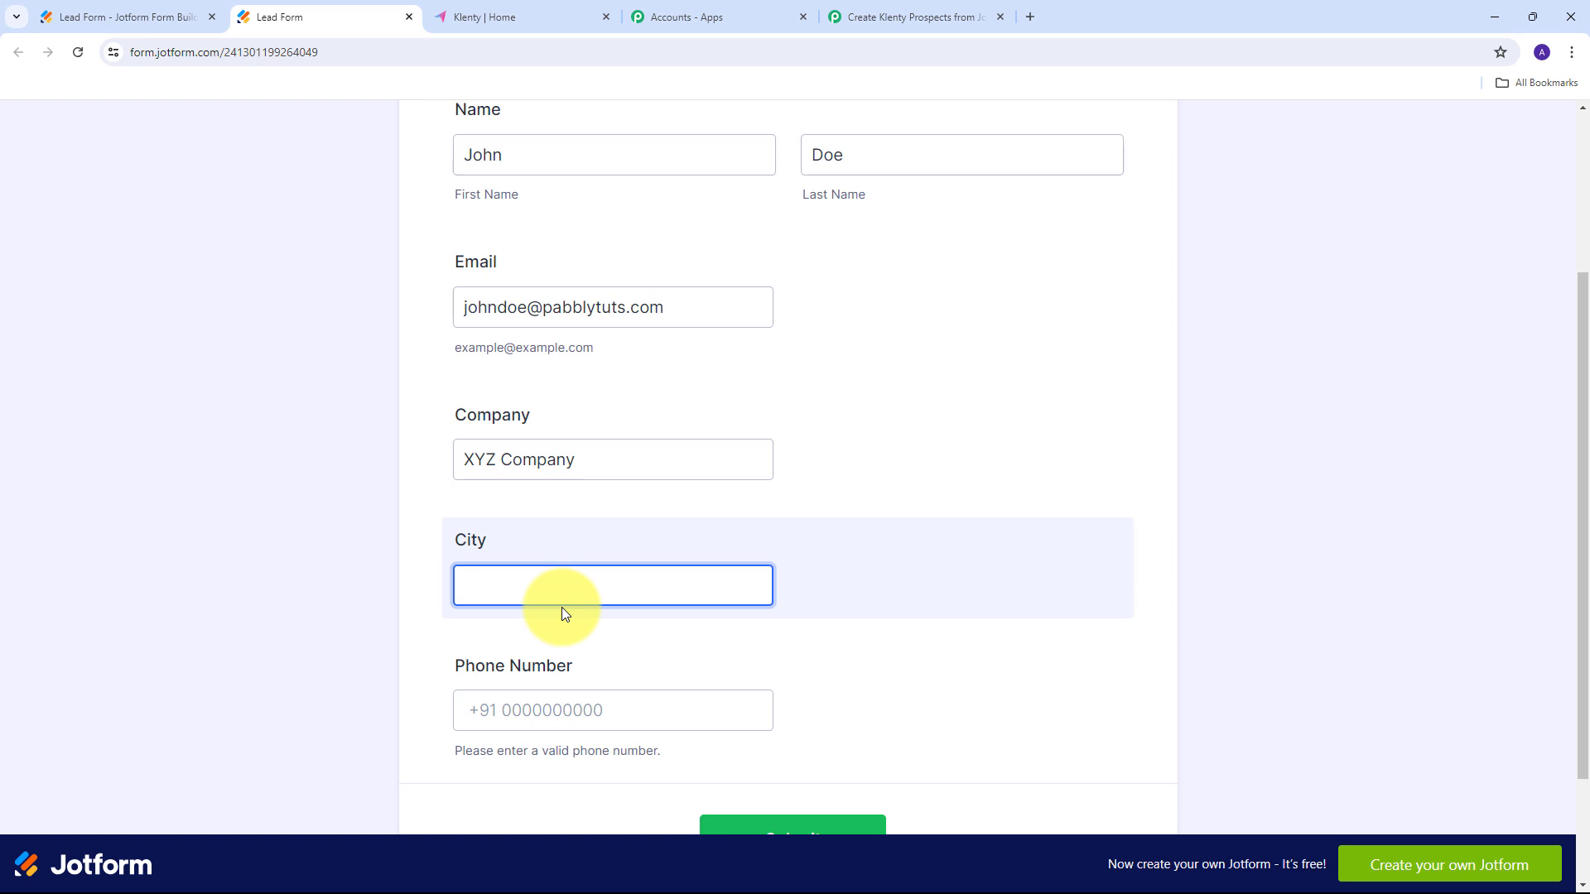
key(Tab)
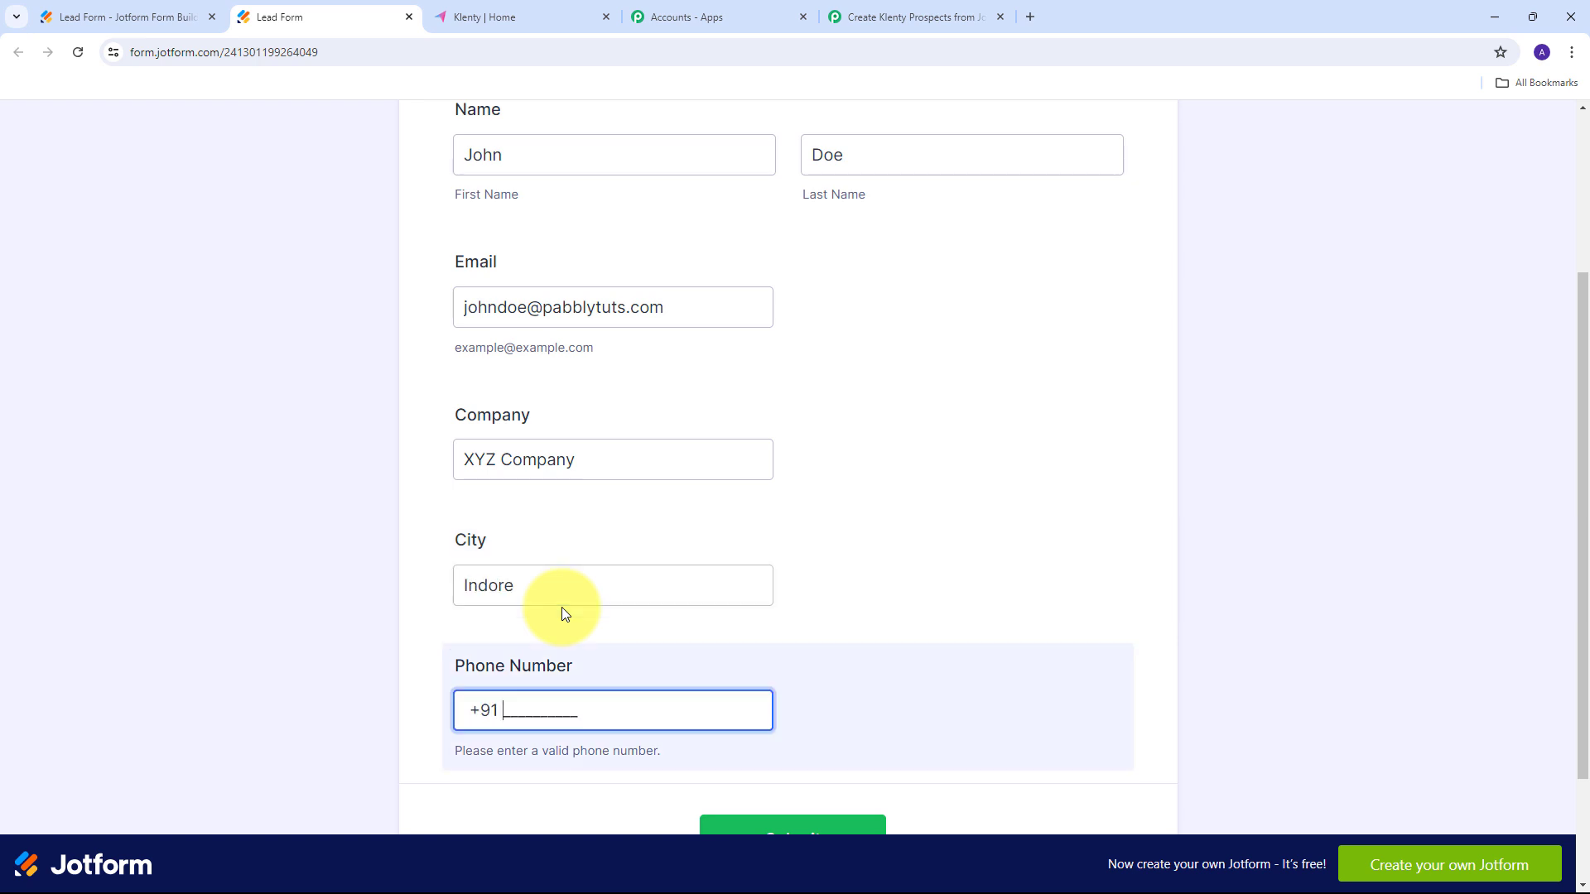
scroll(562, 608, down, 2)
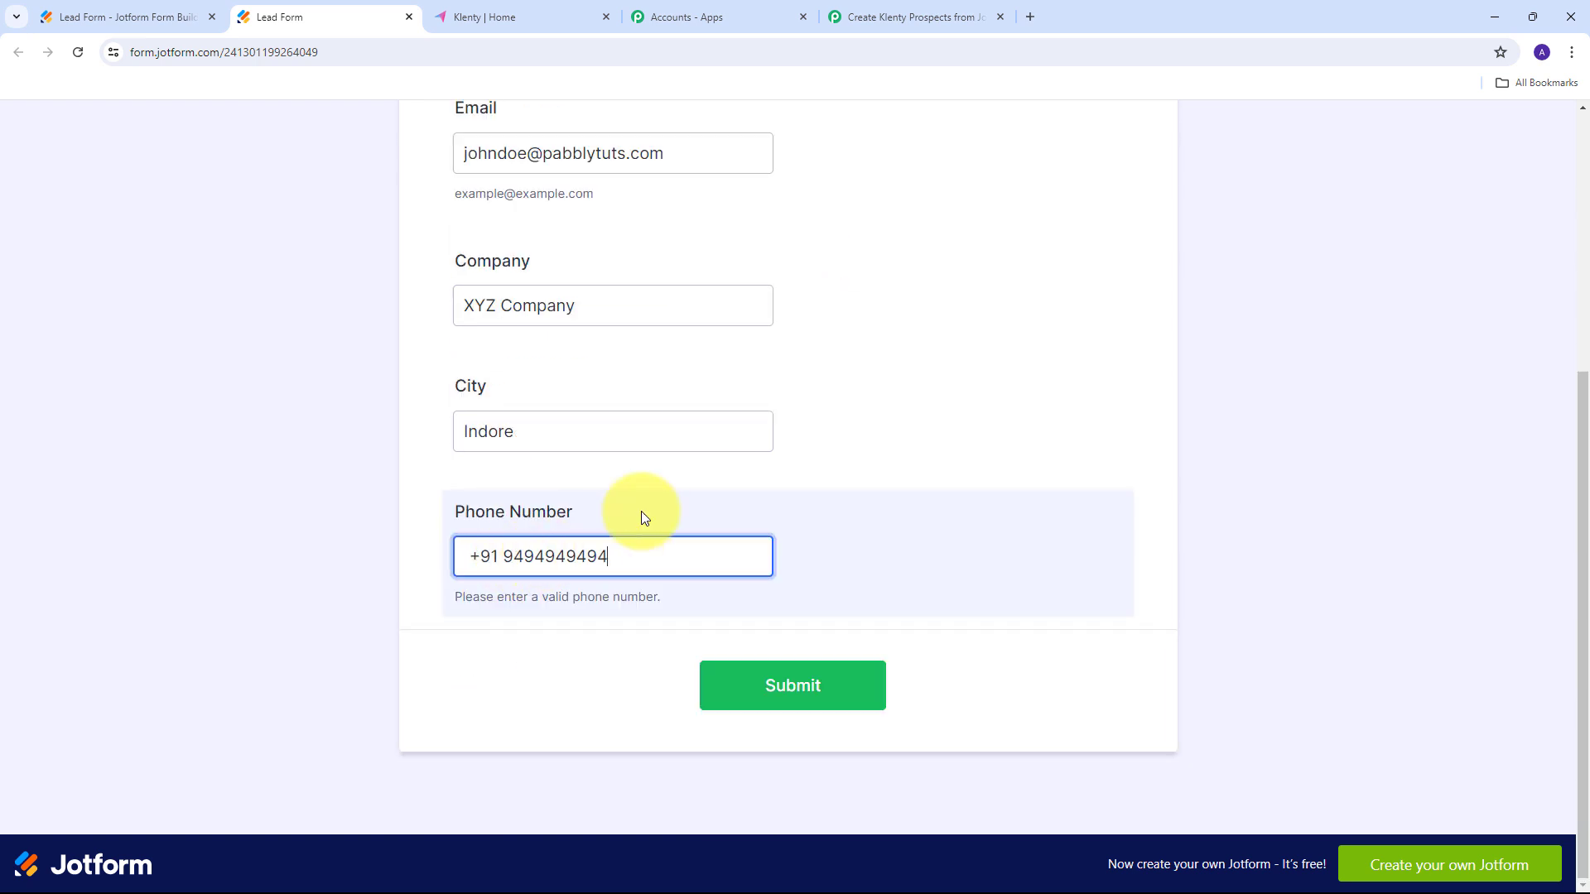
scroll(641, 510, up, 4)
scroll(641, 510, down, 4)
click(787, 701)
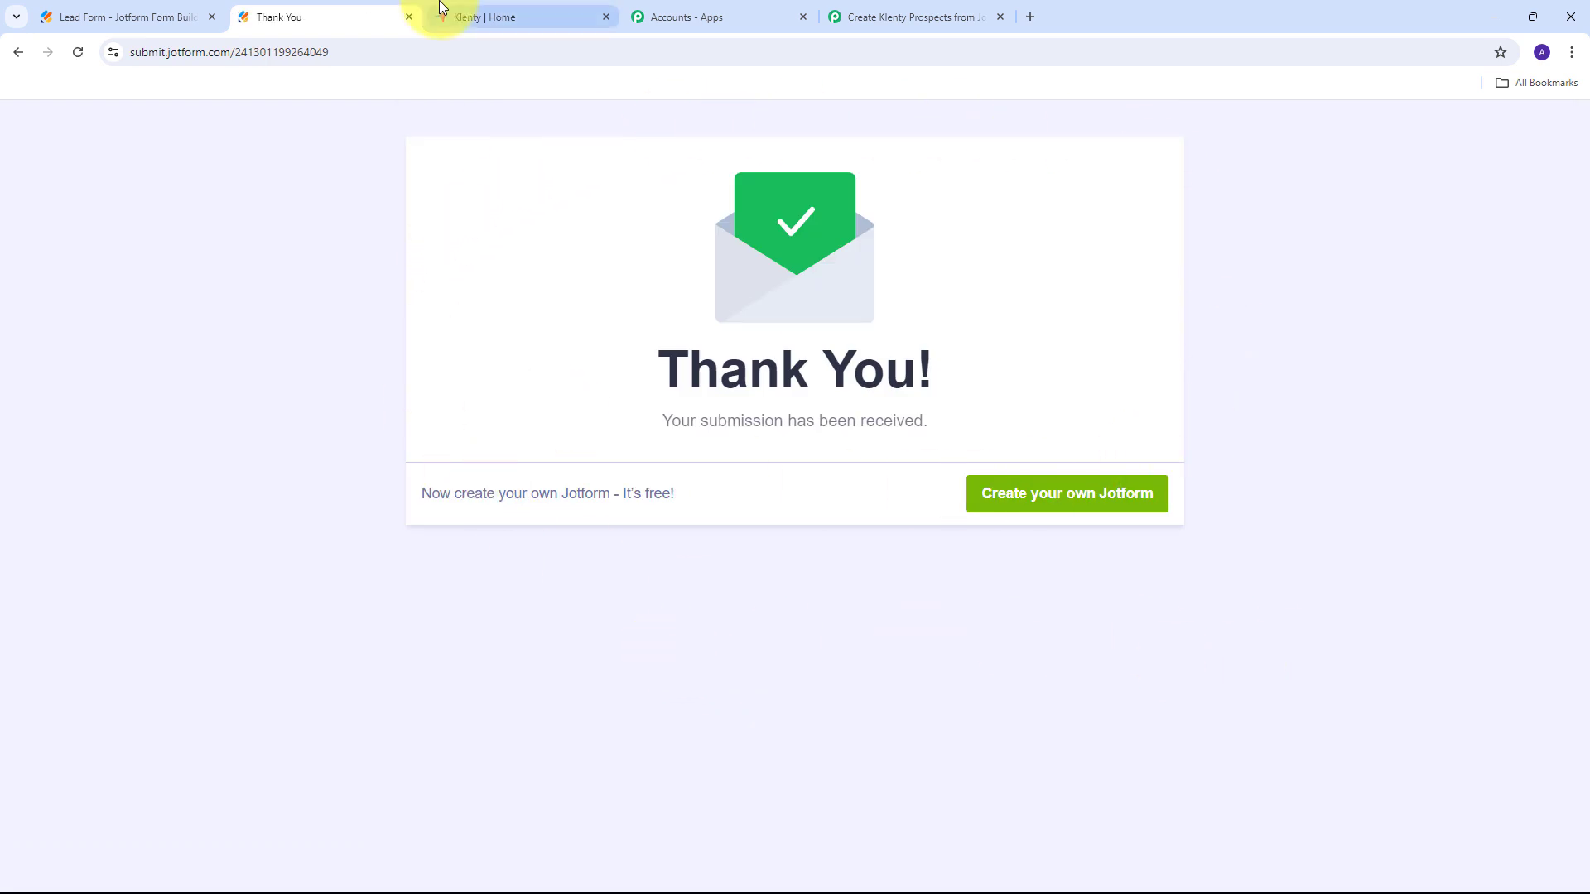
Return to the Pabbly workflow's Jotform trigger Response Received list.
click(911, 17)
scroll(825, 419, down, 7)
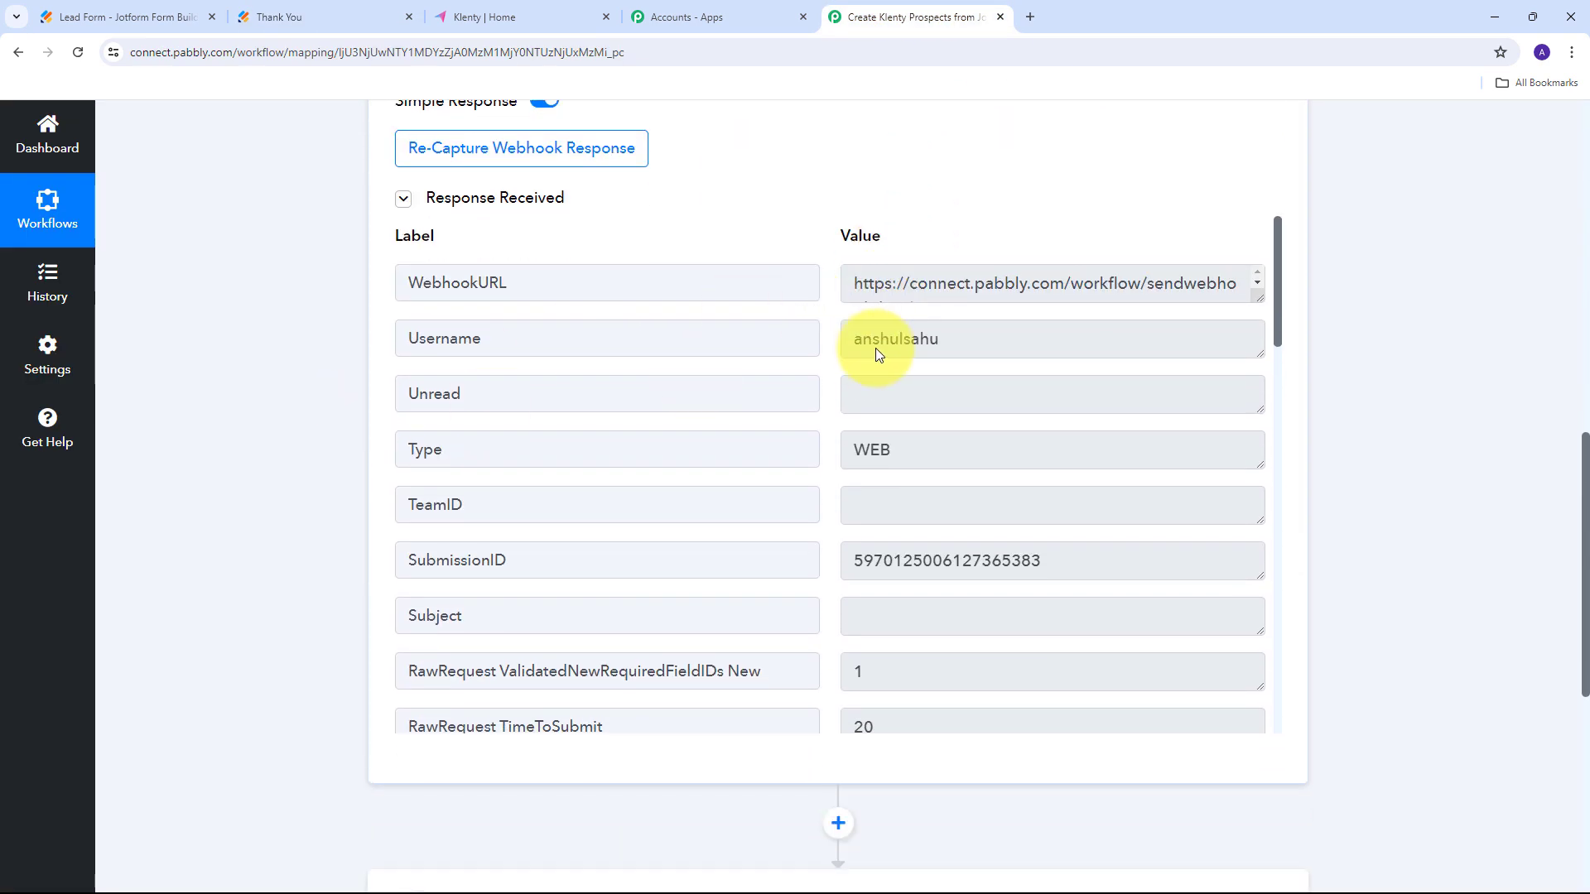
scroll(930, 385, down, 2)
scroll(930, 385, down, 5)
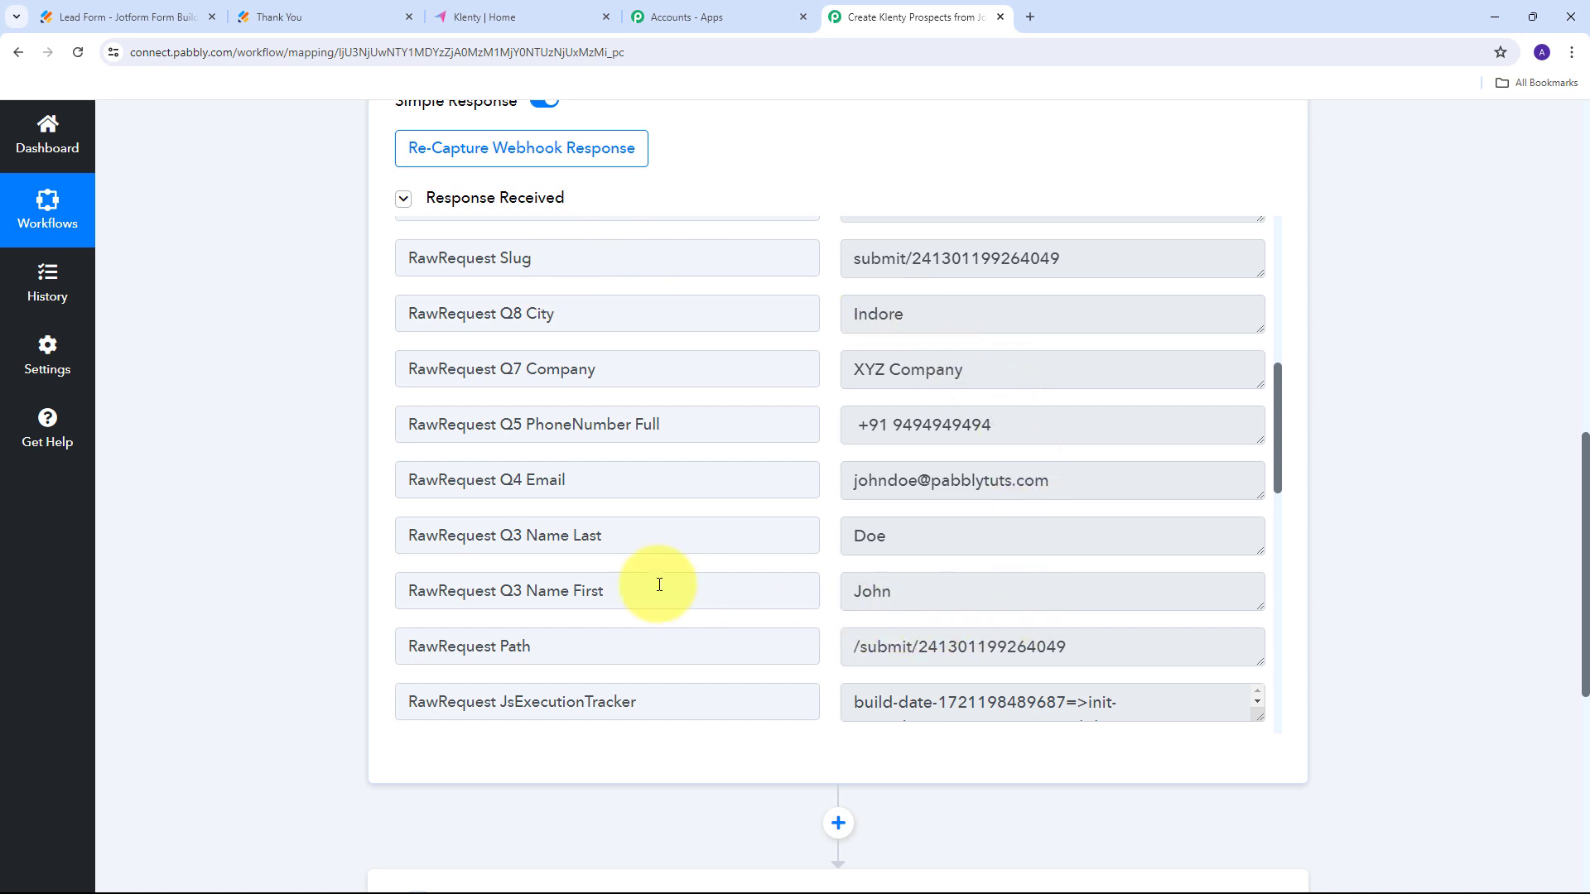
Verify the captured city Indore, company XYZ Company, phone, first/last name and email.
click(987, 320)
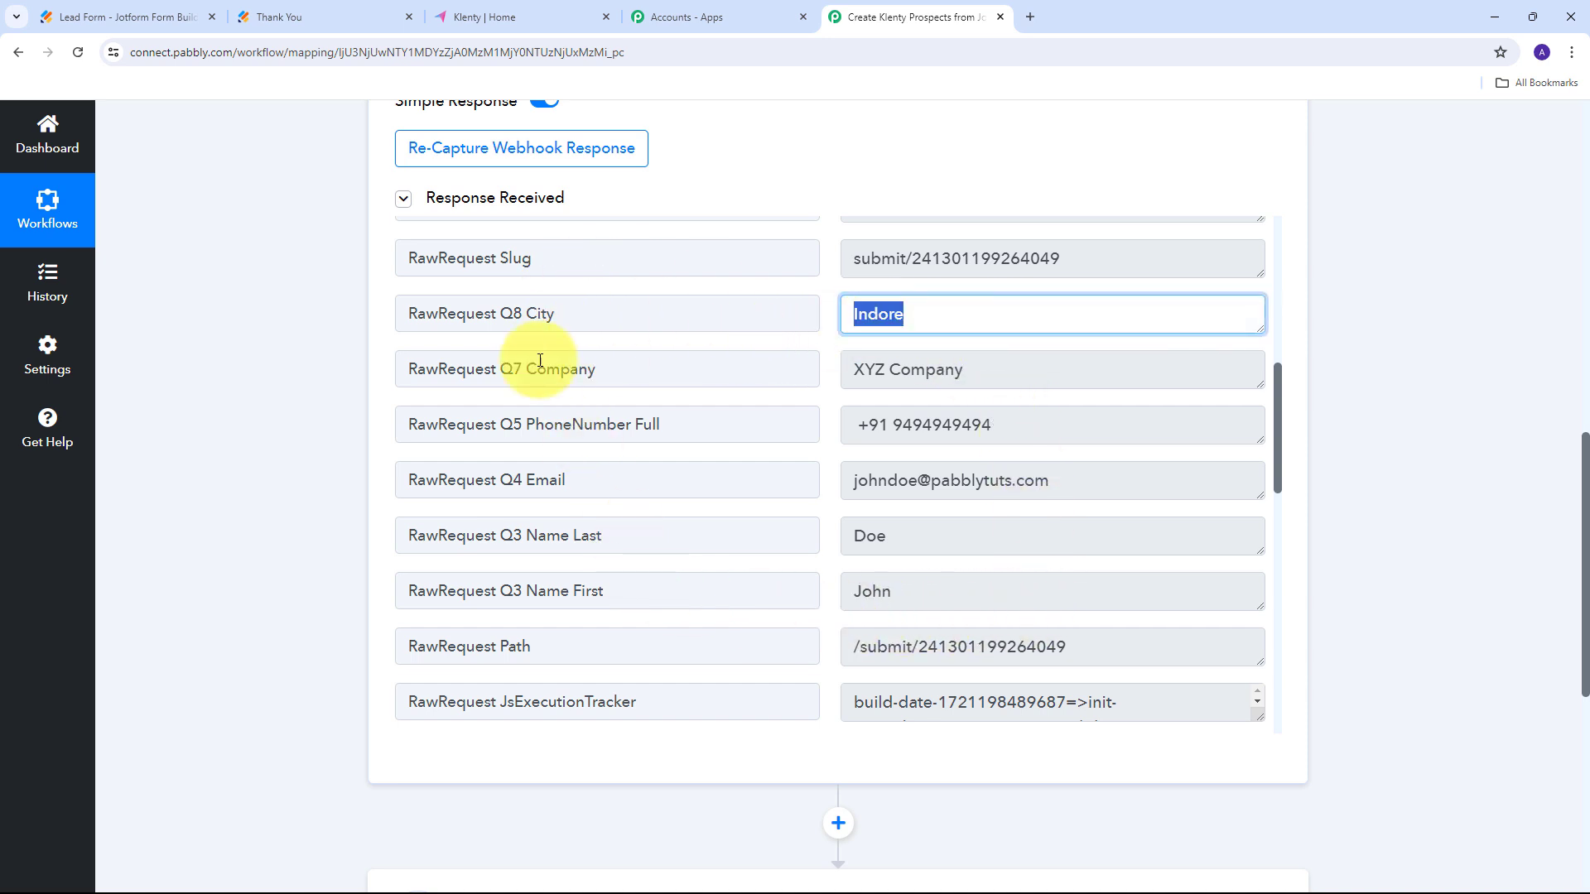
click(1027, 369)
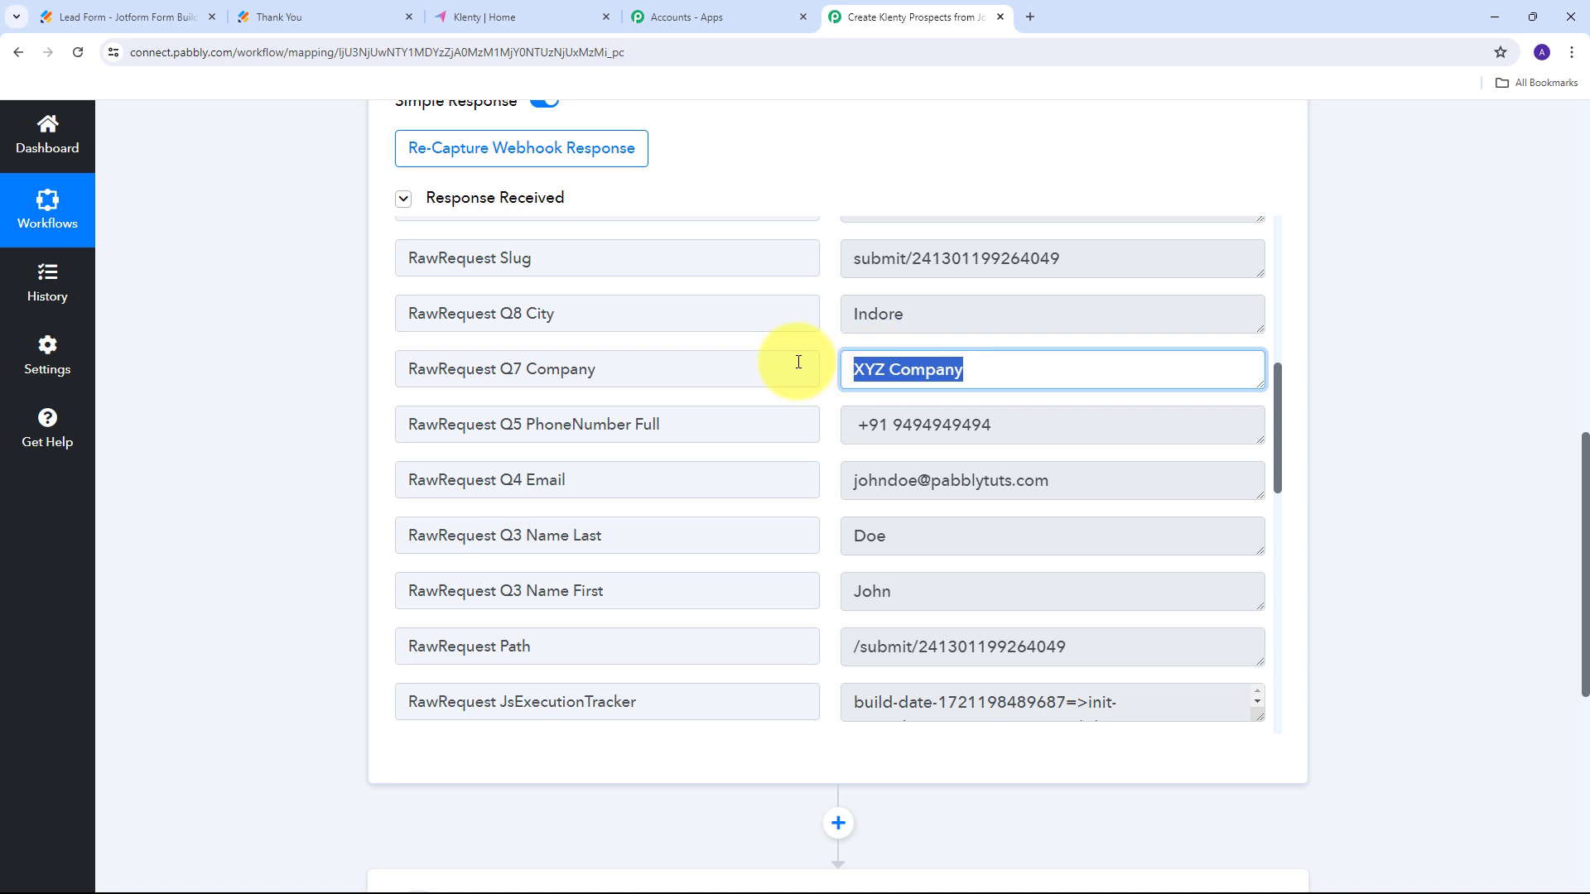
click(1004, 431)
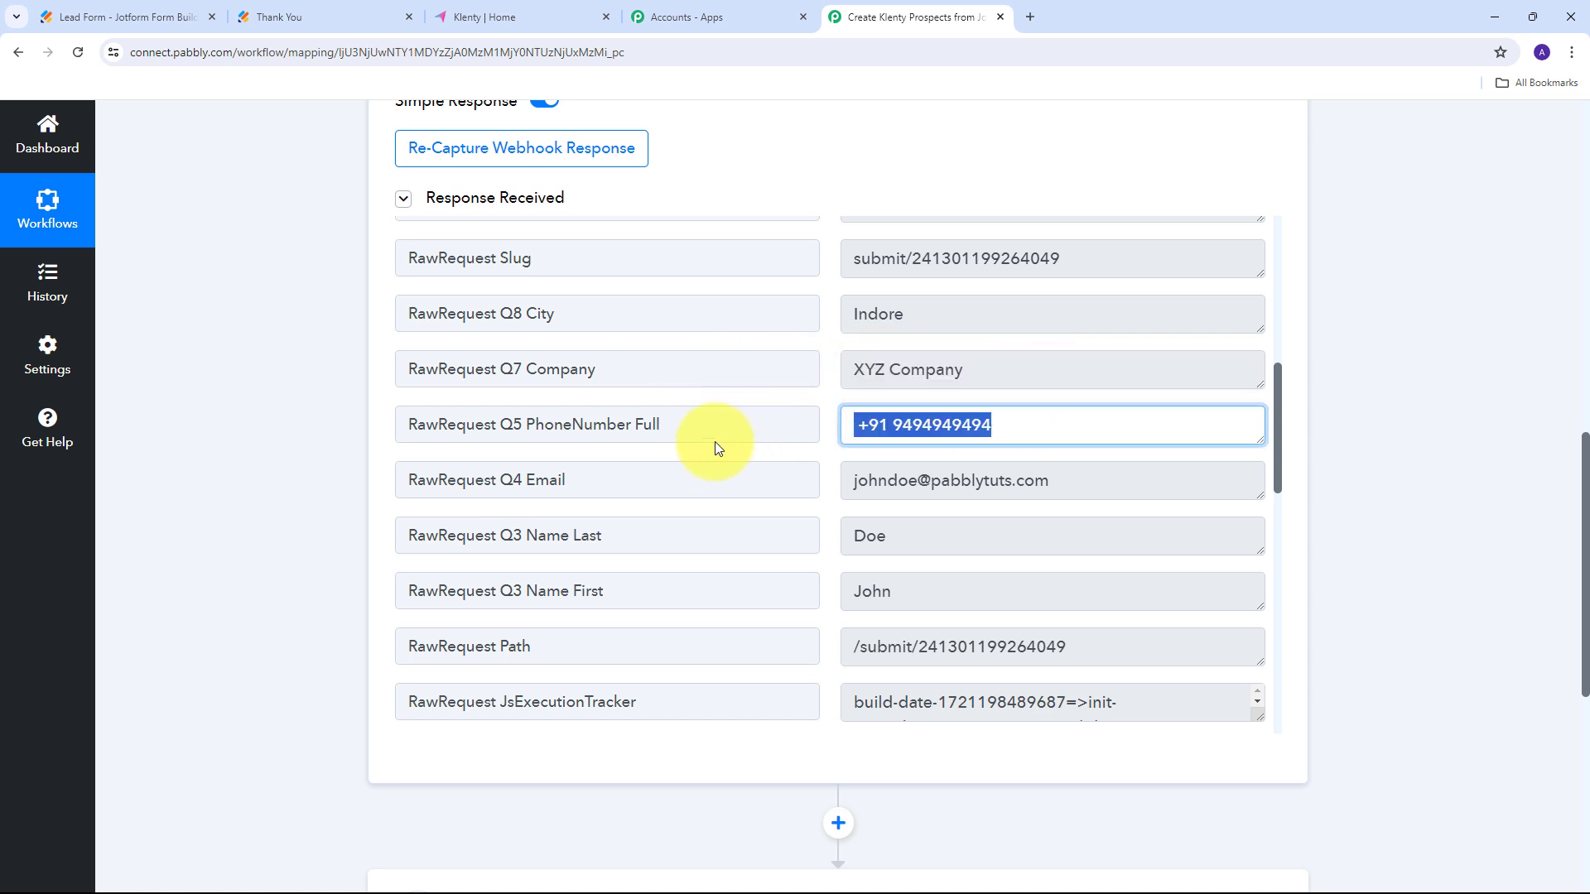
click(973, 590)
click(951, 536)
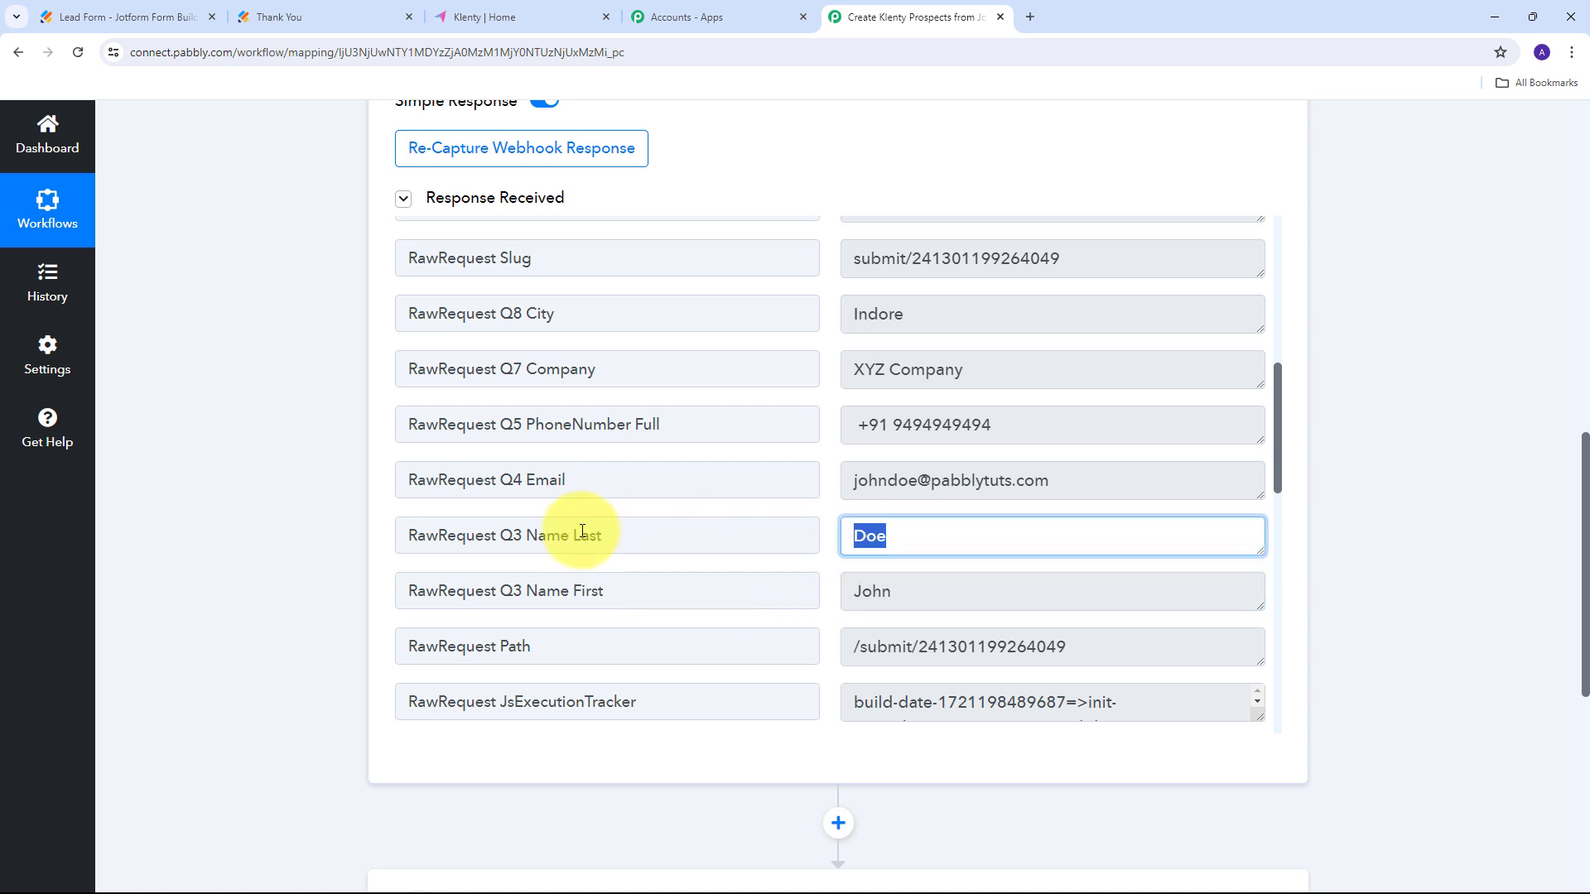
click(1157, 479)
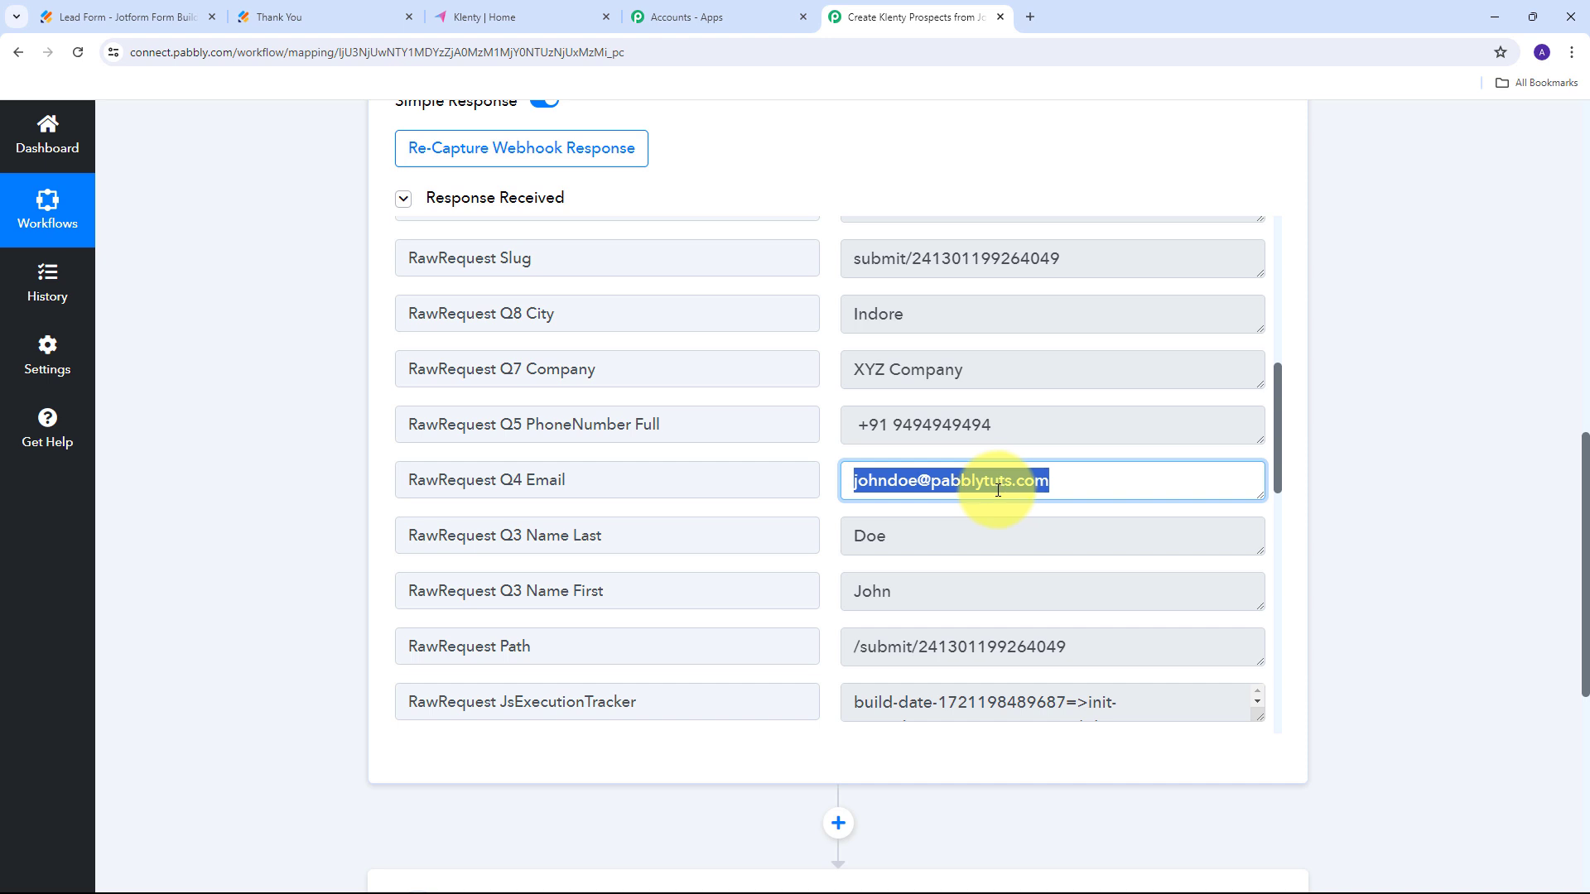
scroll(811, 454, down, 2)
scroll(812, 453, up, 4)
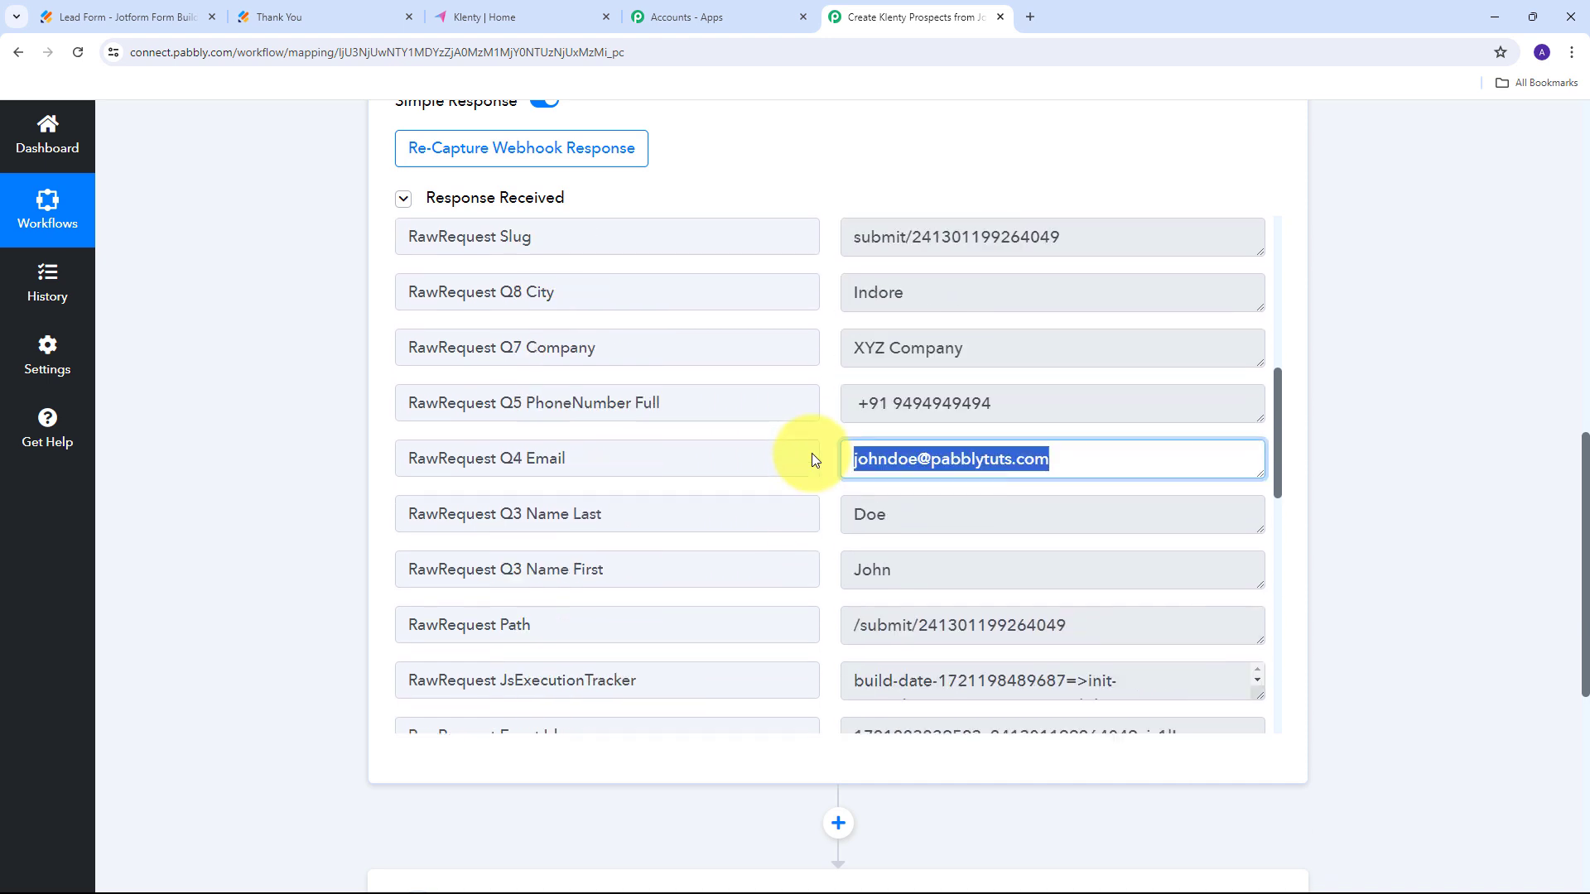
scroll(811, 454, down, 1)
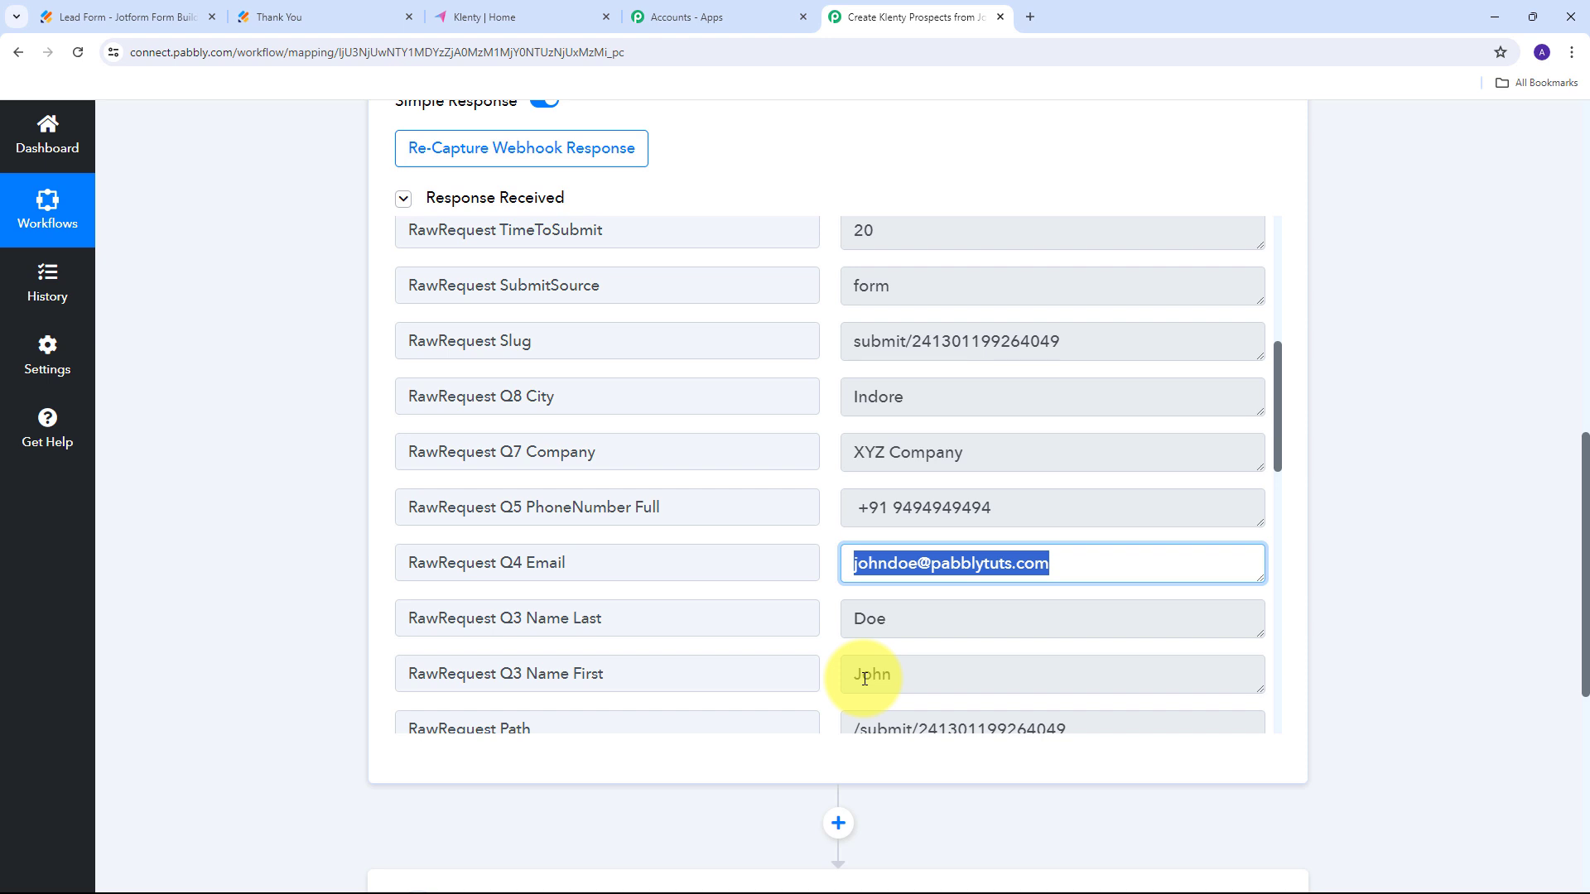
scroll(865, 679, down, 5)
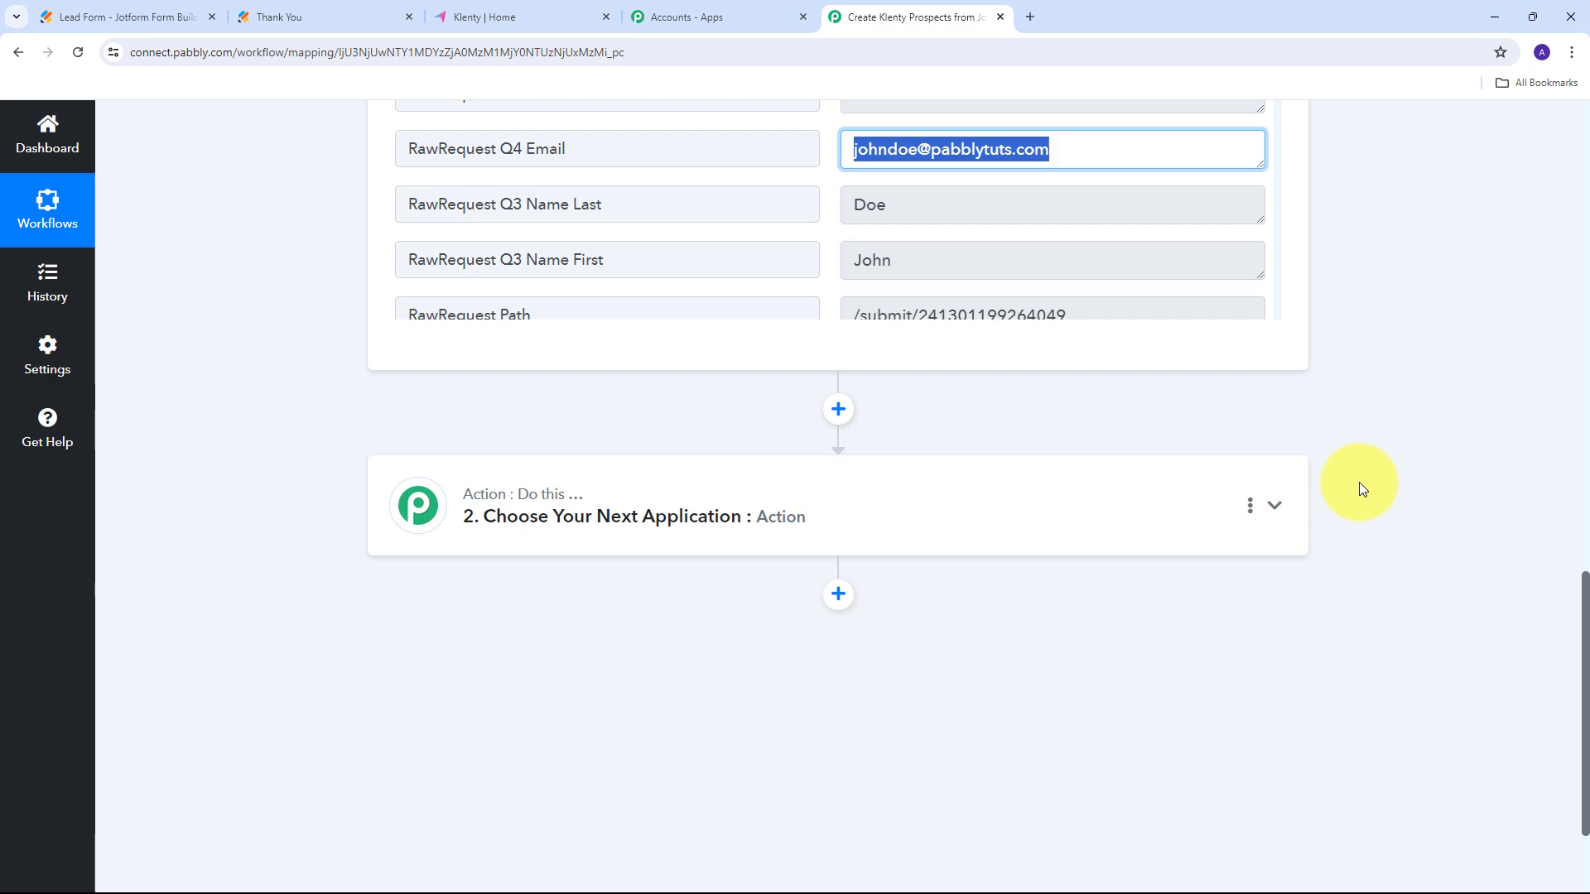
Set the action step to Klenty with Add Prospect event and bring up the Klenty connection.
click(1257, 502)
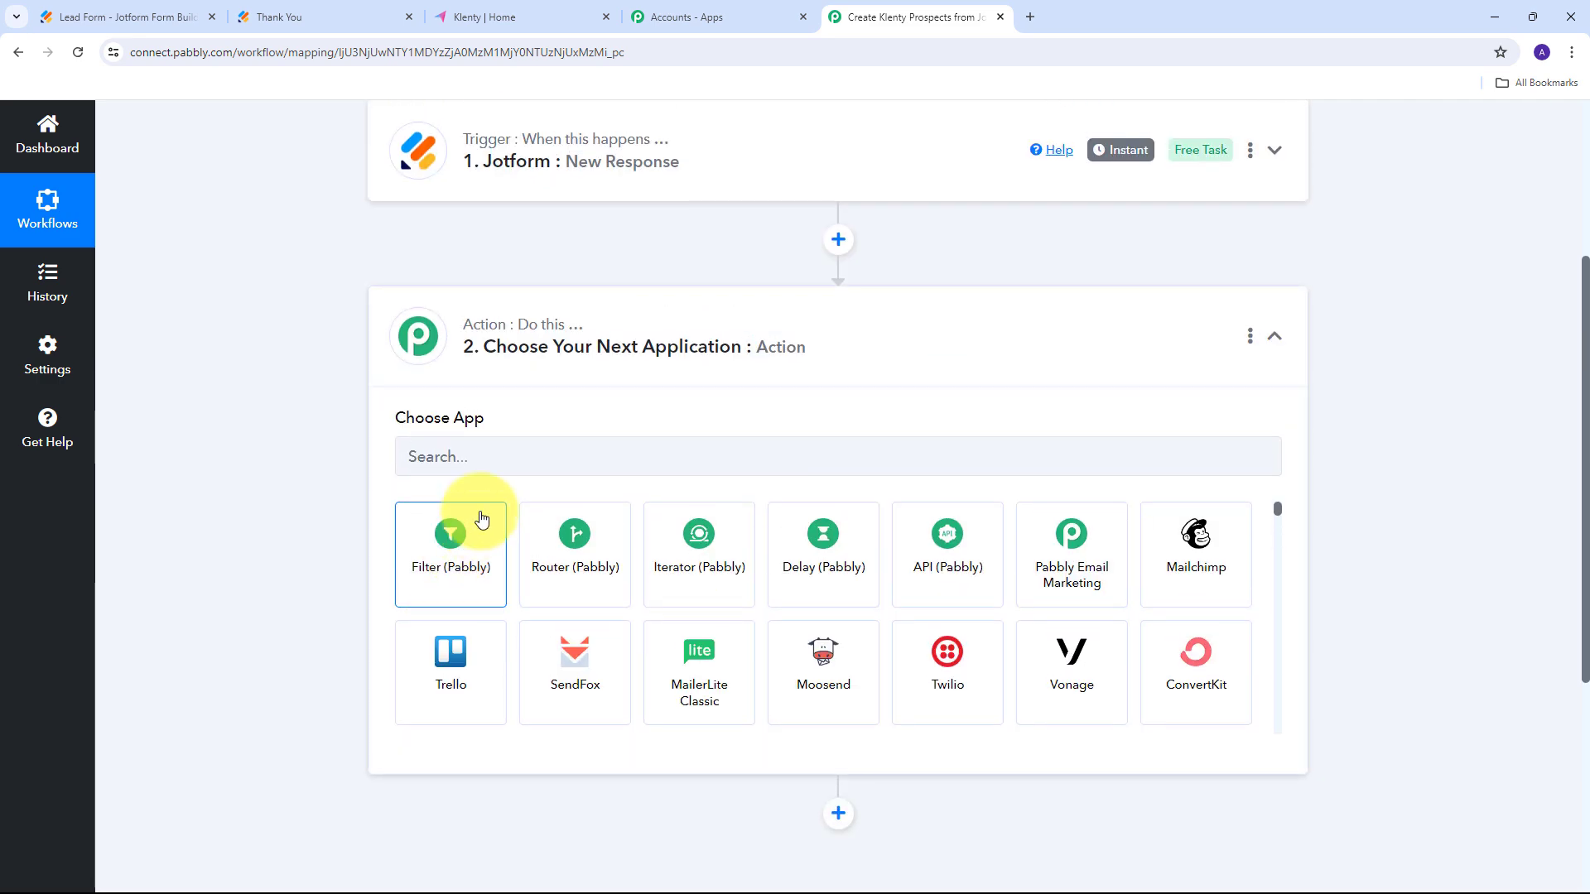
click(486, 460)
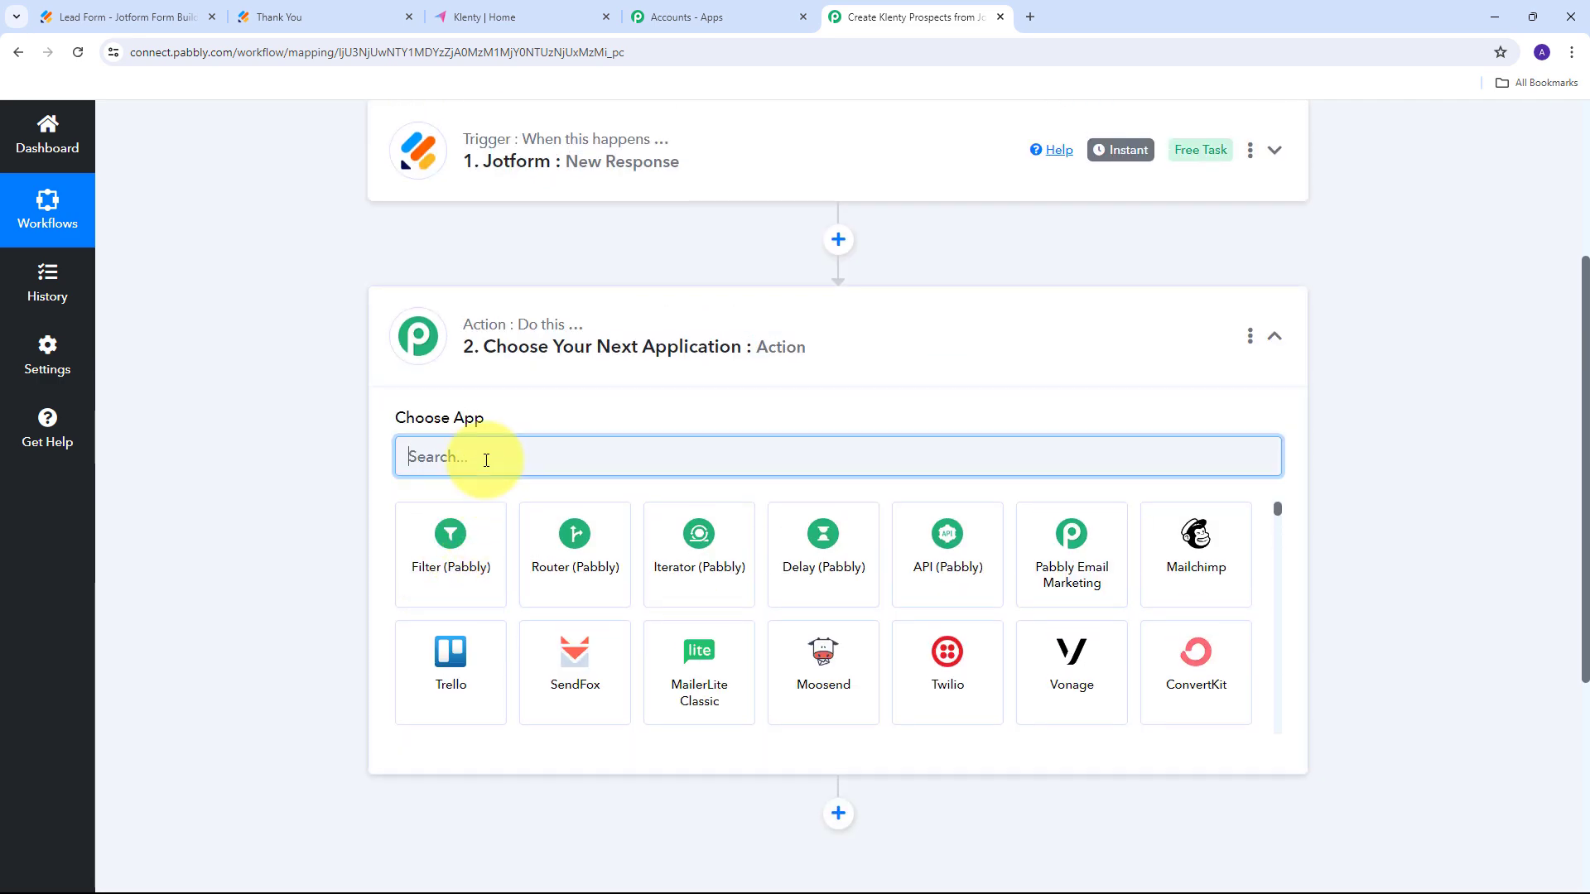
text(Klenty)
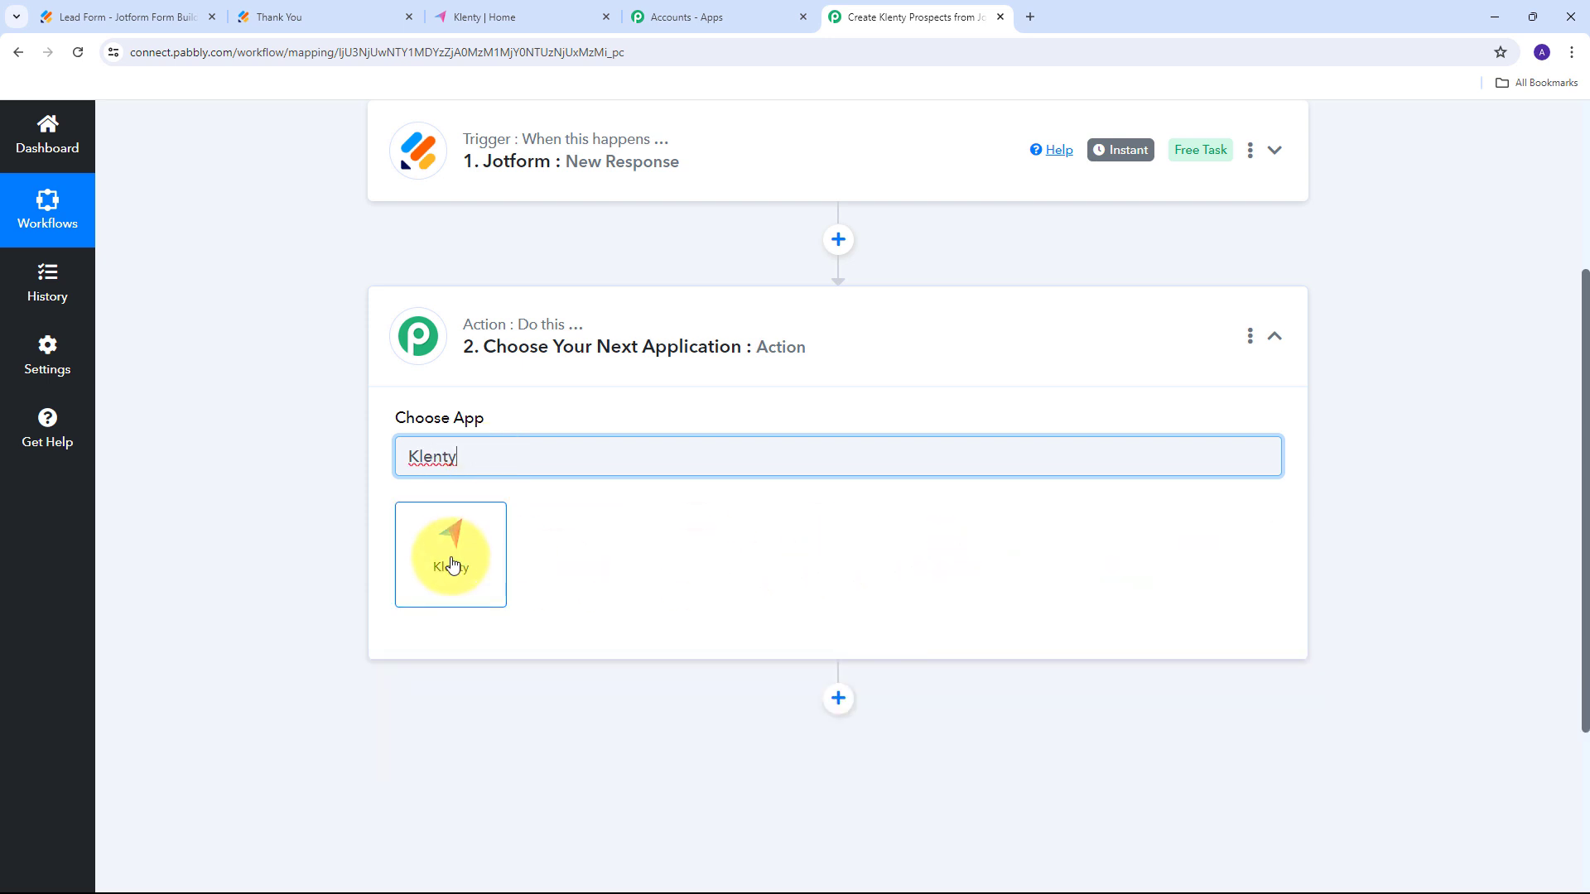
click(451, 562)
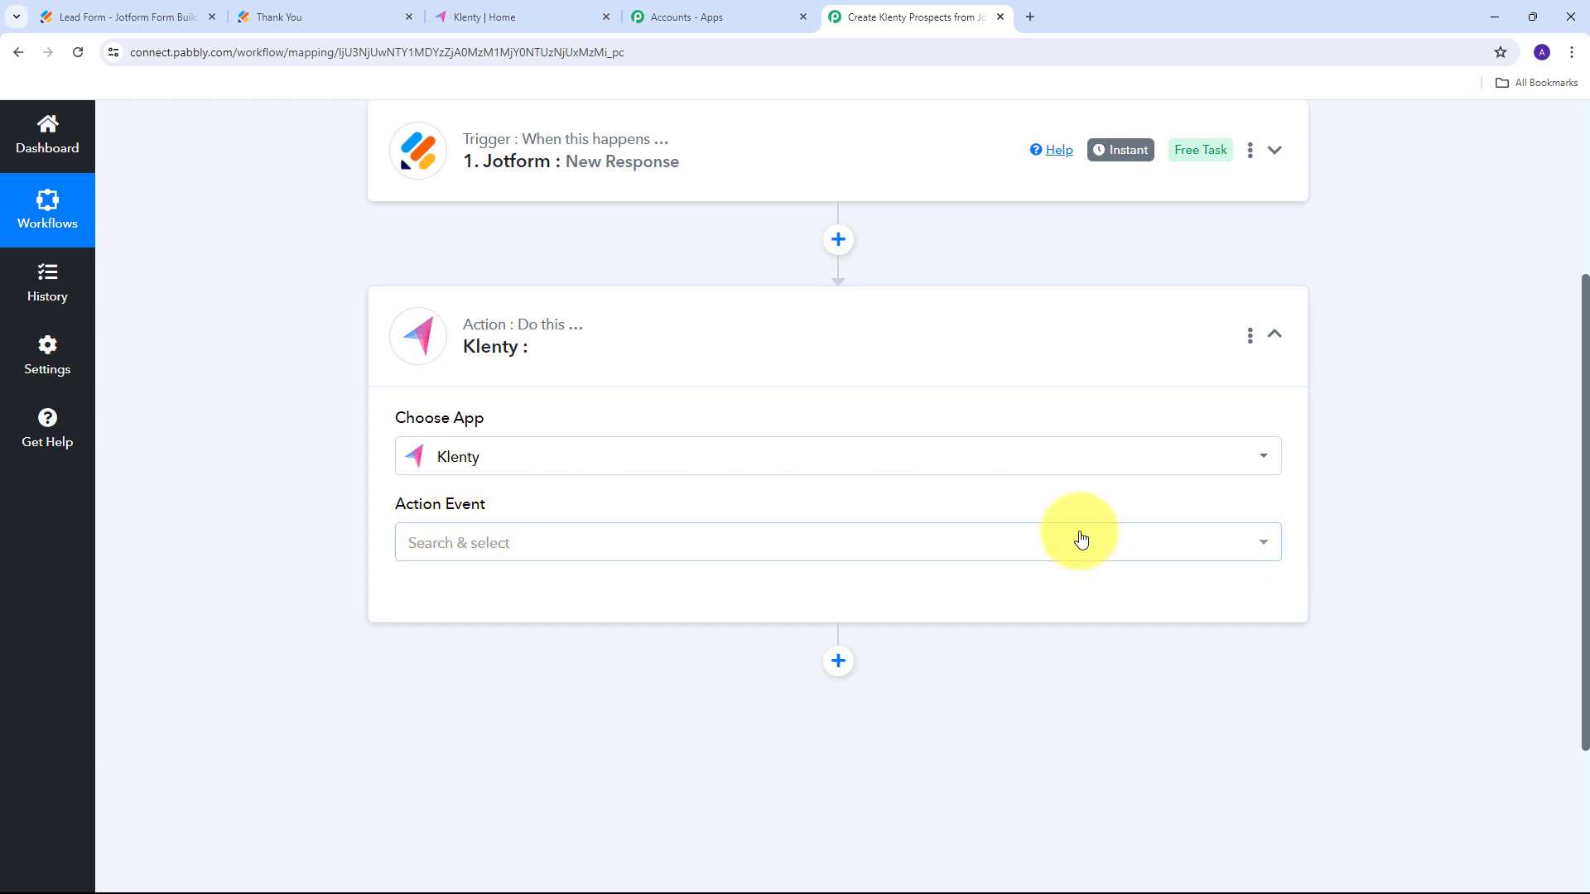
click(1039, 545)
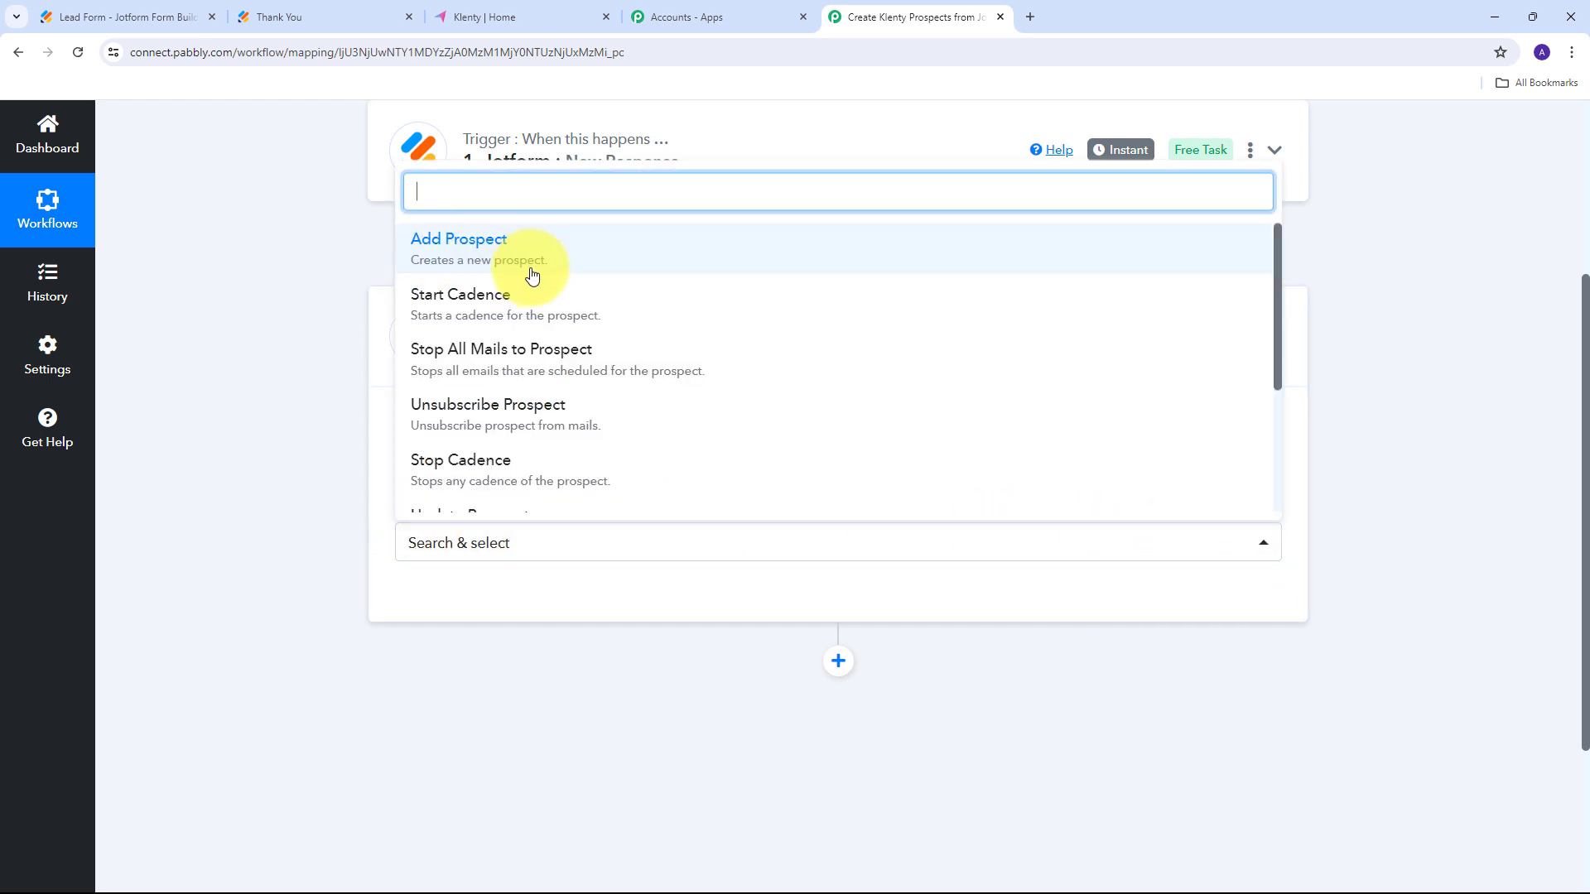
click(513, 258)
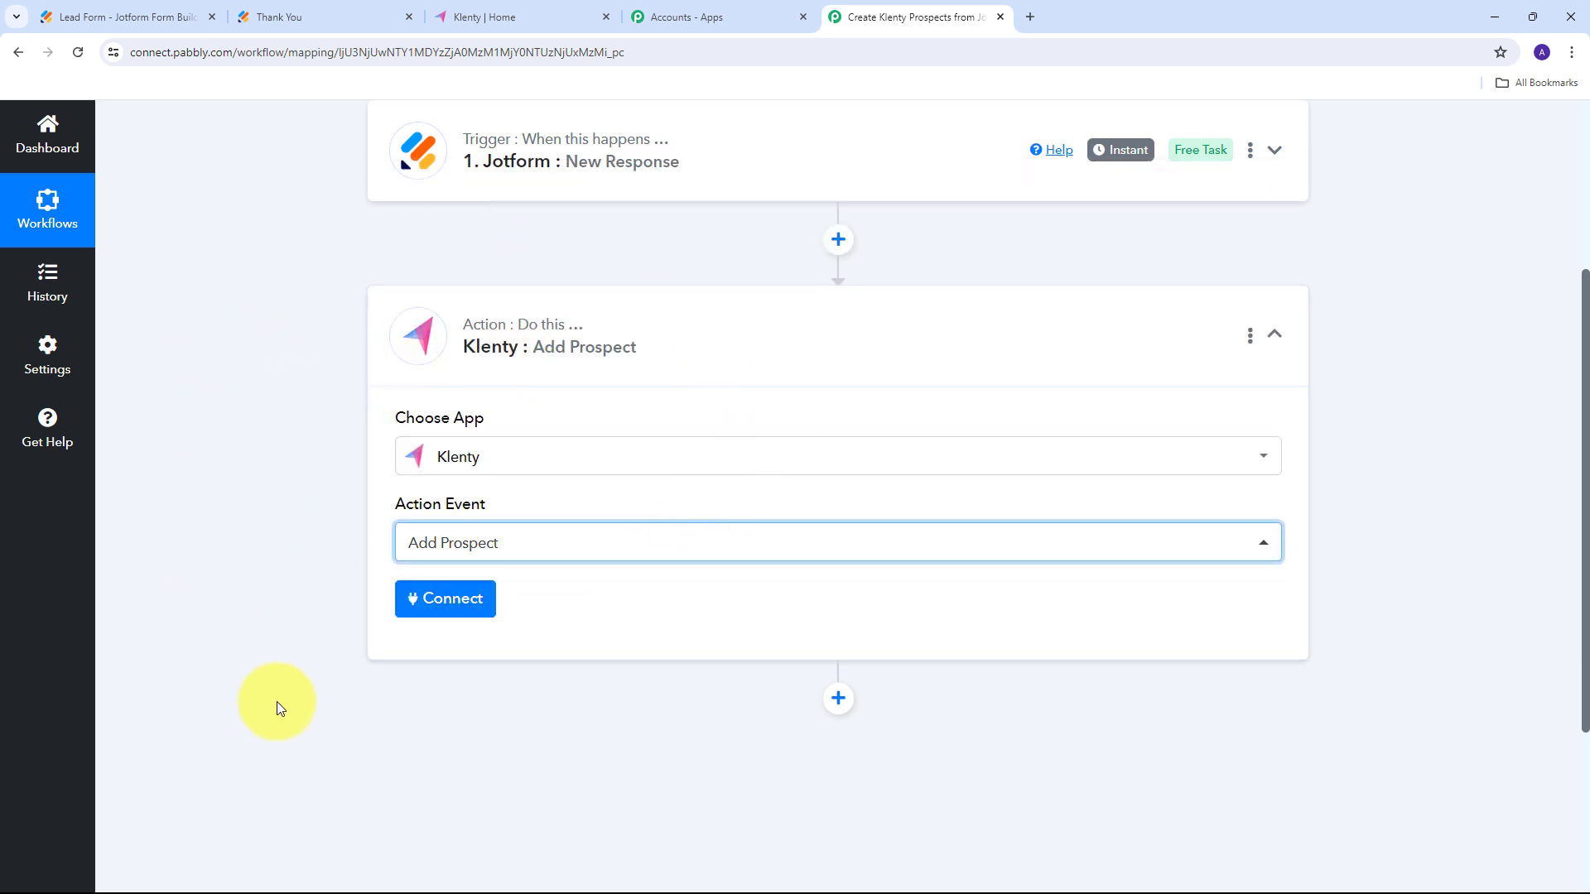
click(436, 607)
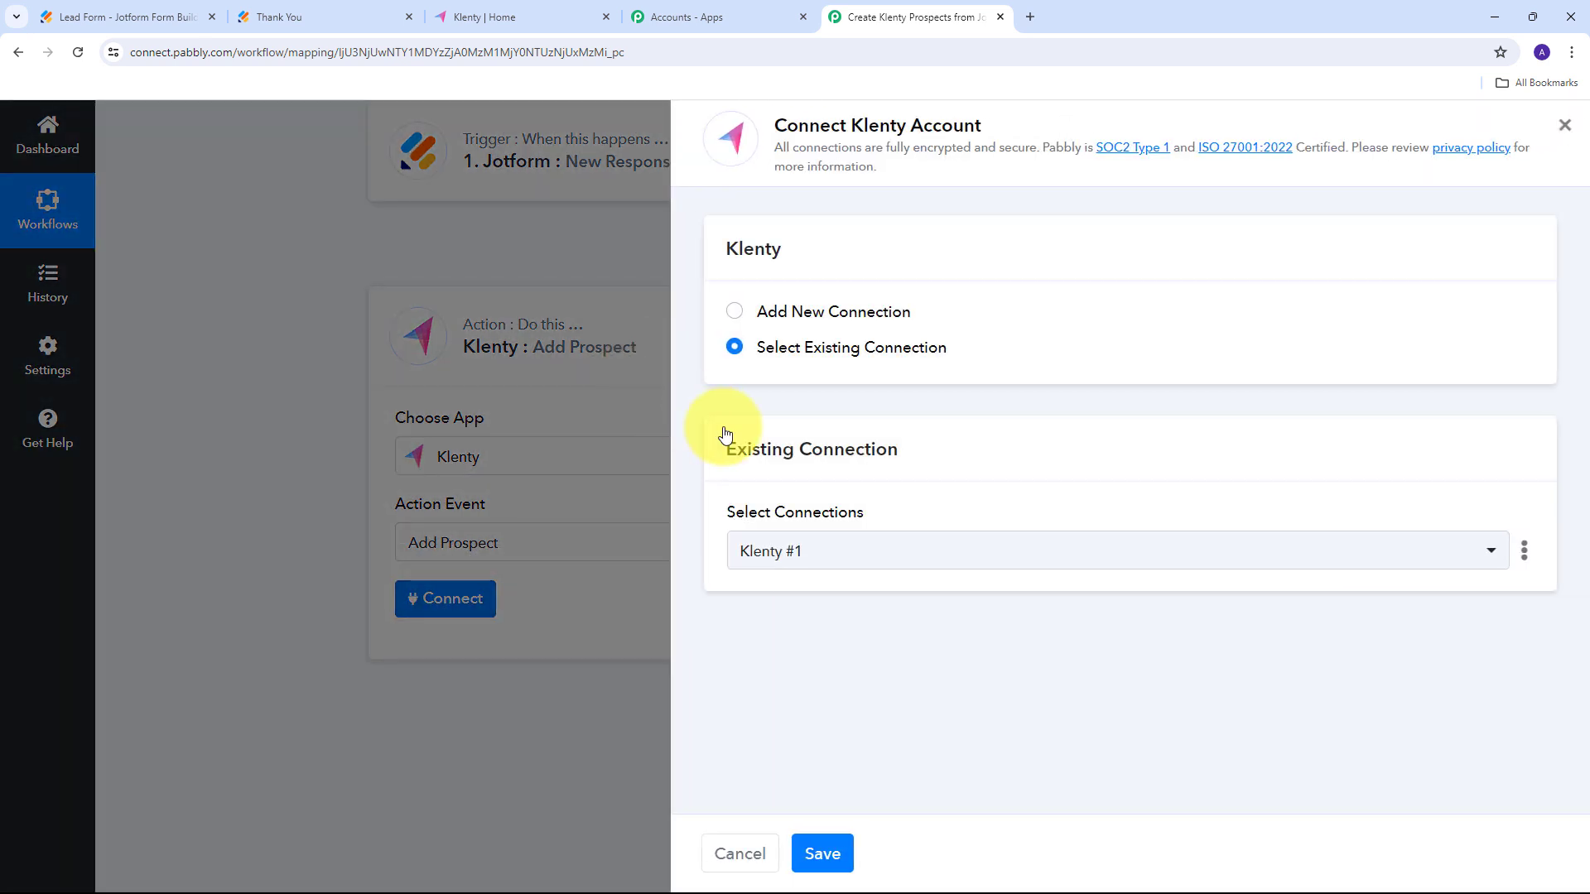
Choose Add New Connection, creating Klenty #2 with API key and user name empty.
click(850, 319)
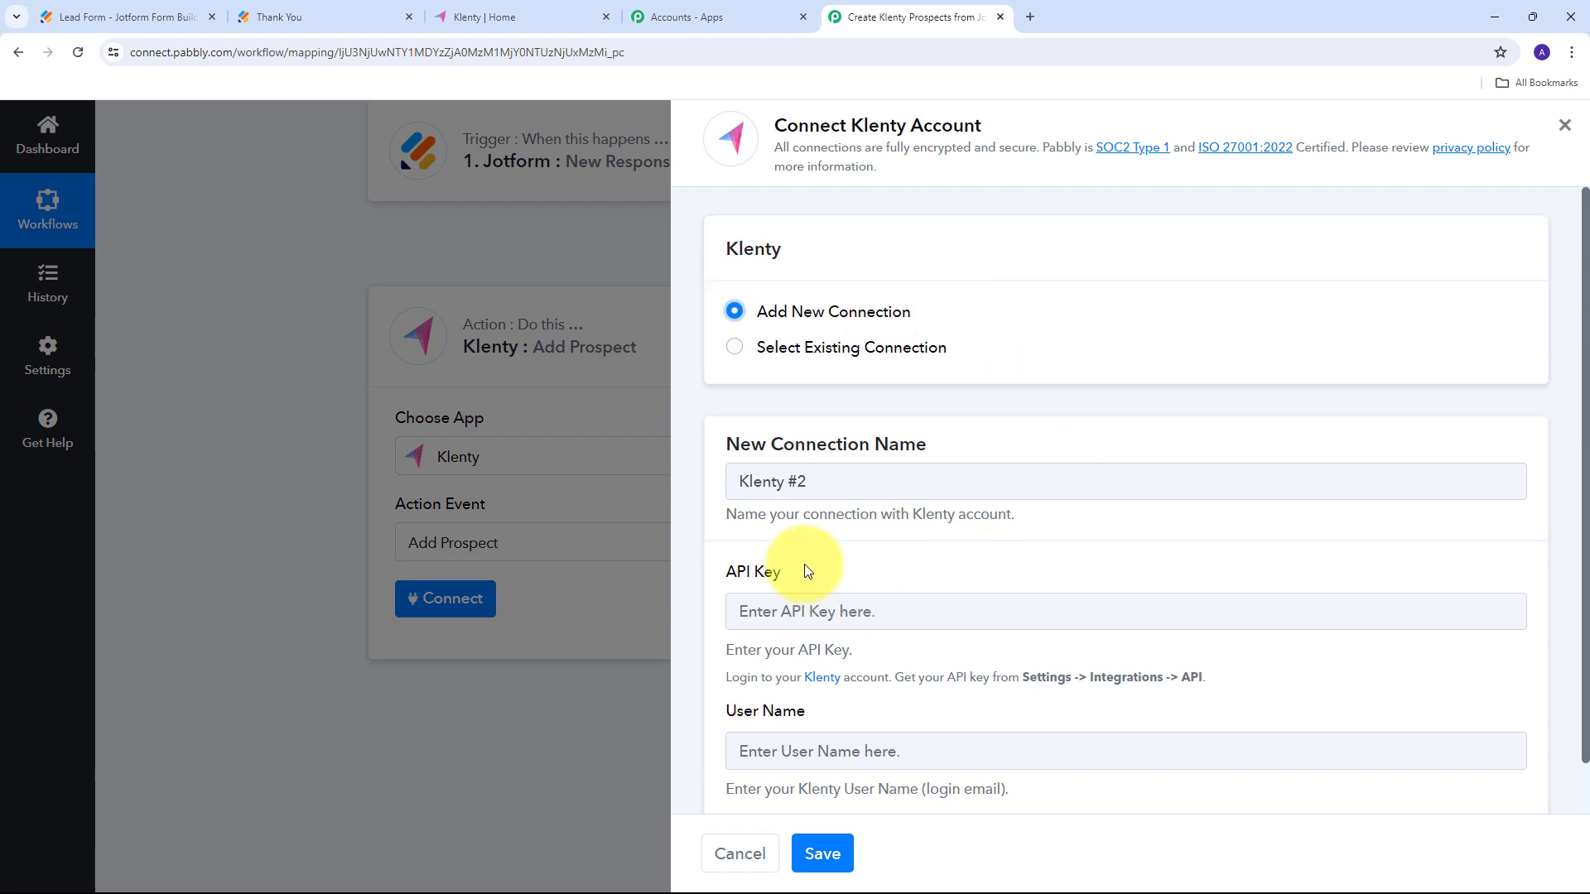
scroll(802, 568, down, 1)
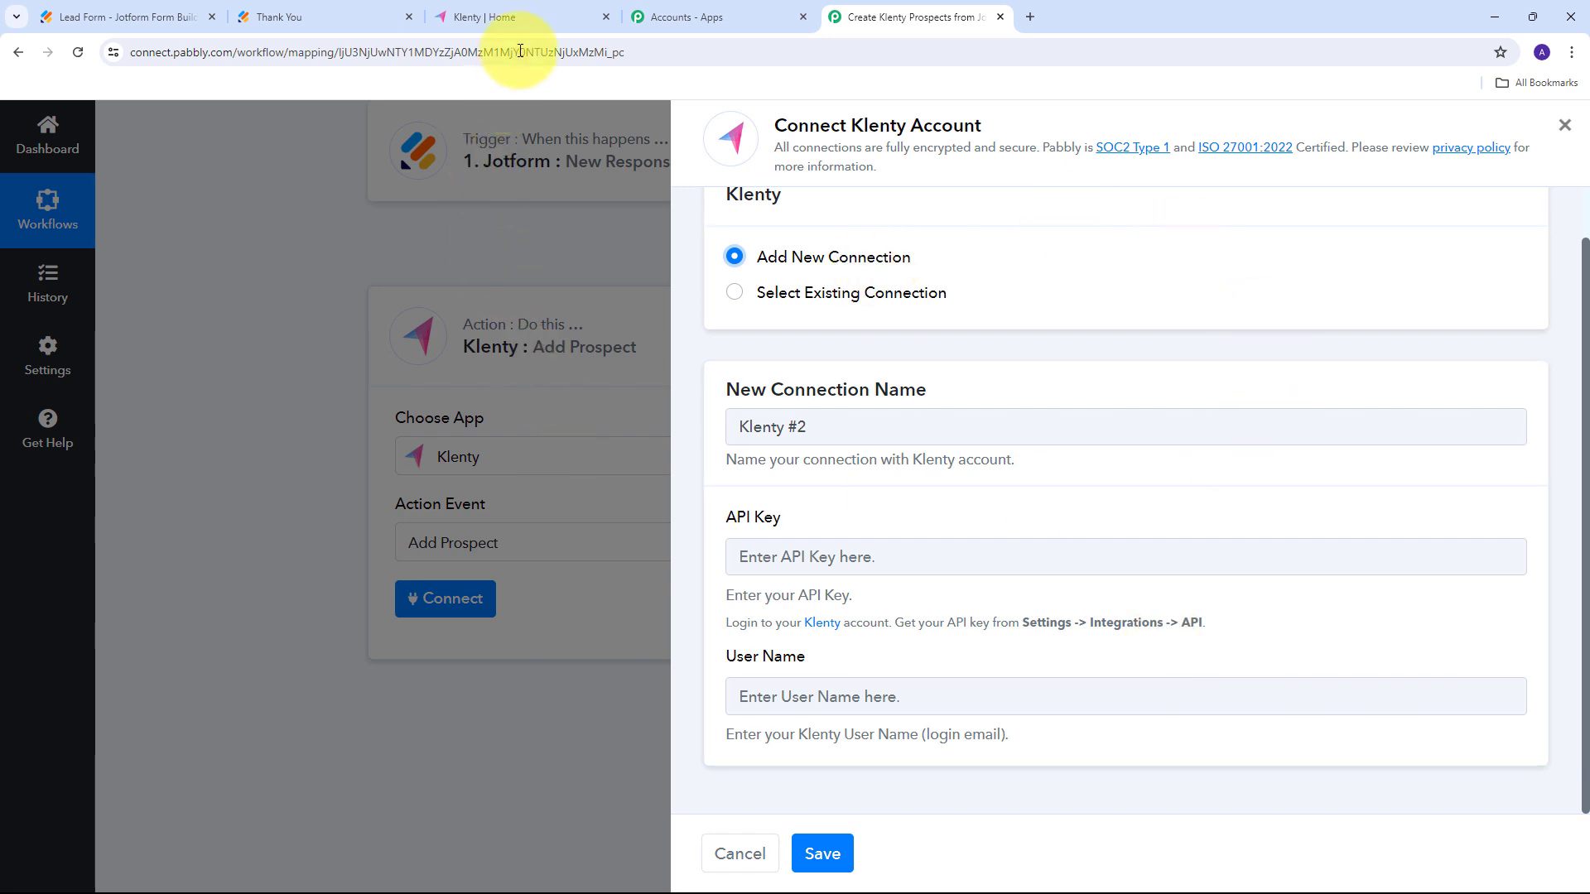
Copy the Personal API Key from Klenty's Settings > Integrations > API page, then return to Pabbly Connect.
click(515, 17)
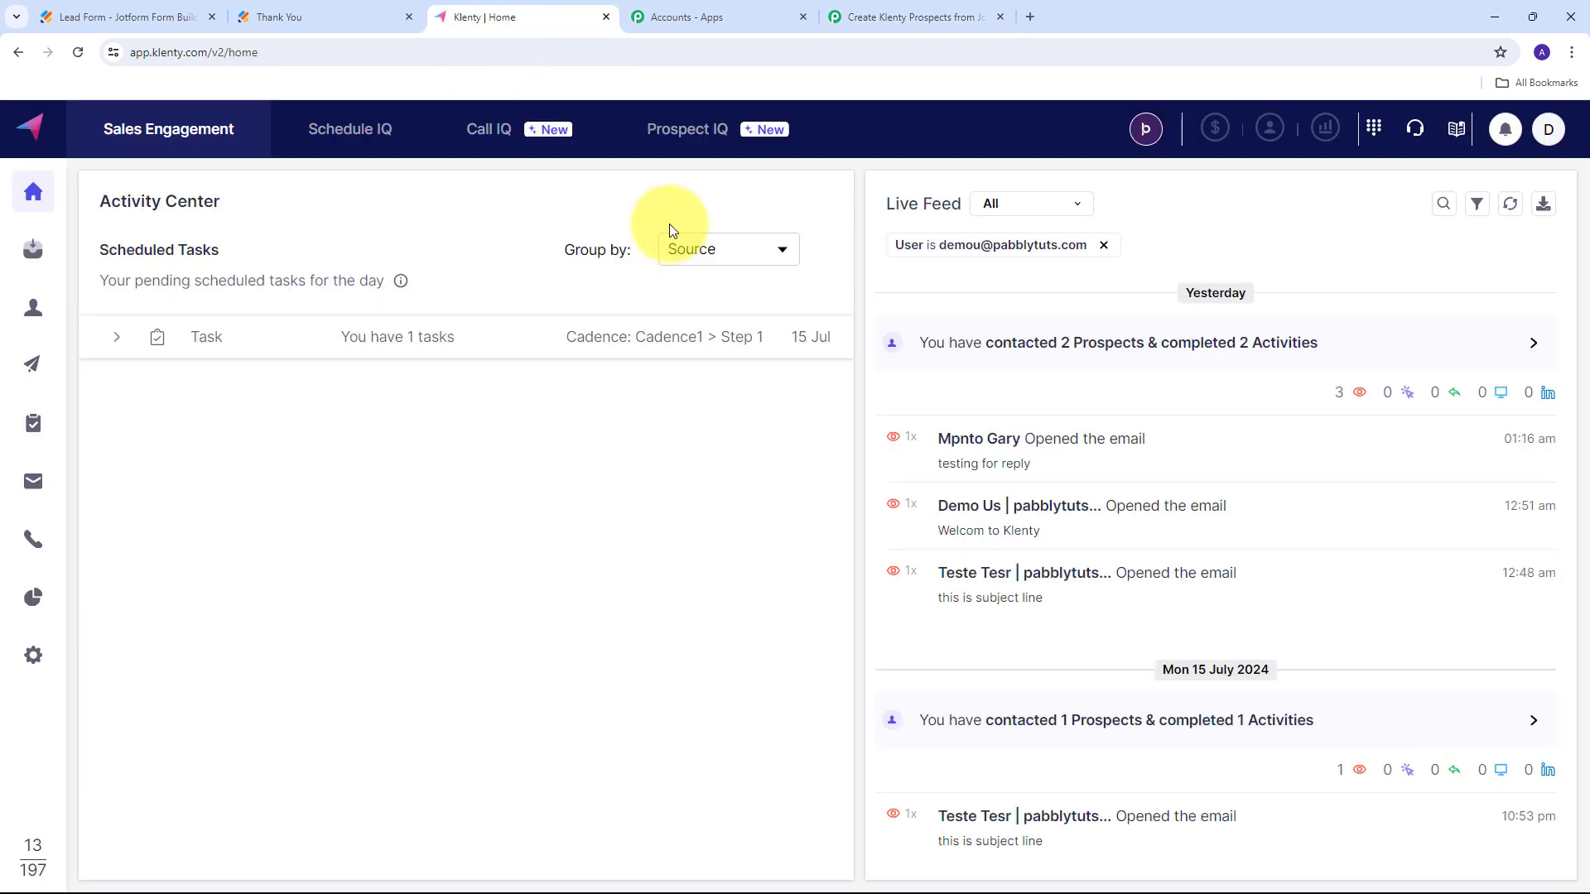
click(24, 667)
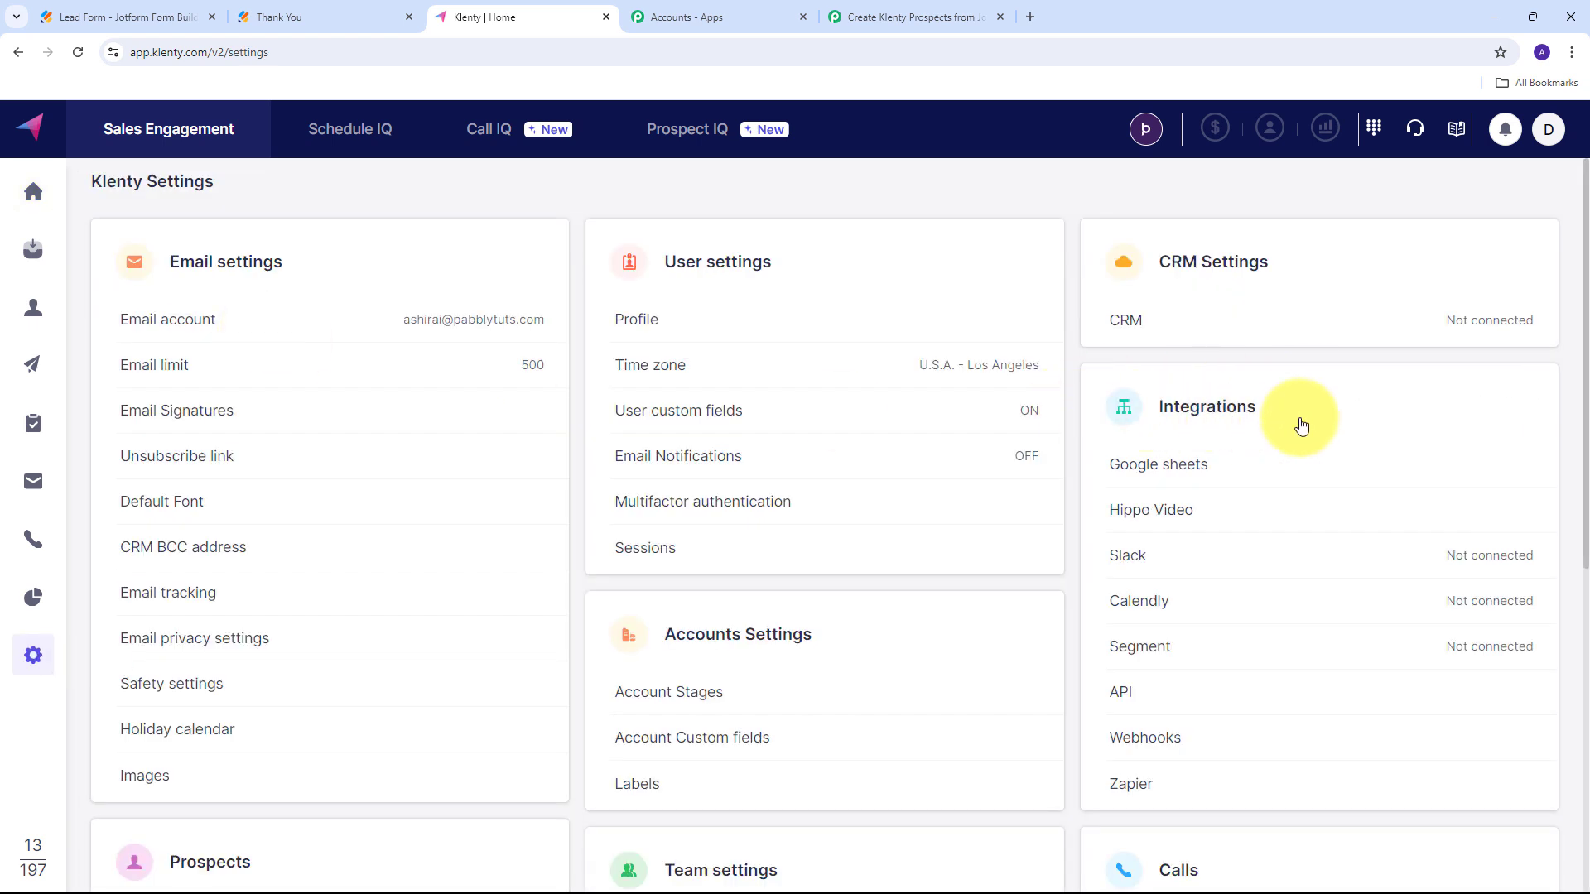
click(1123, 699)
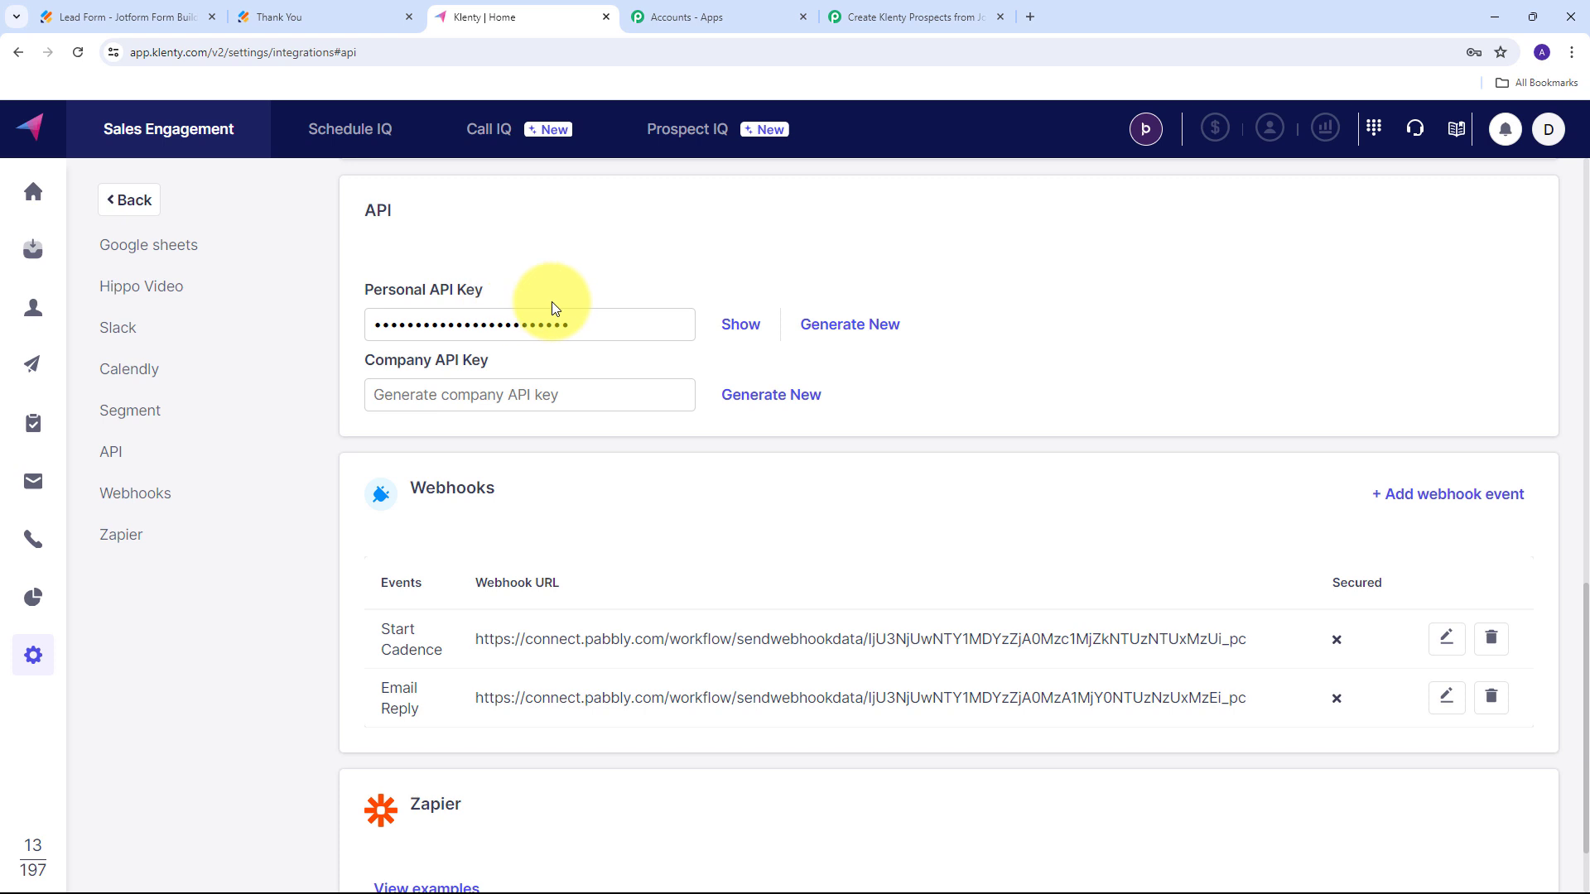
click(835, 332)
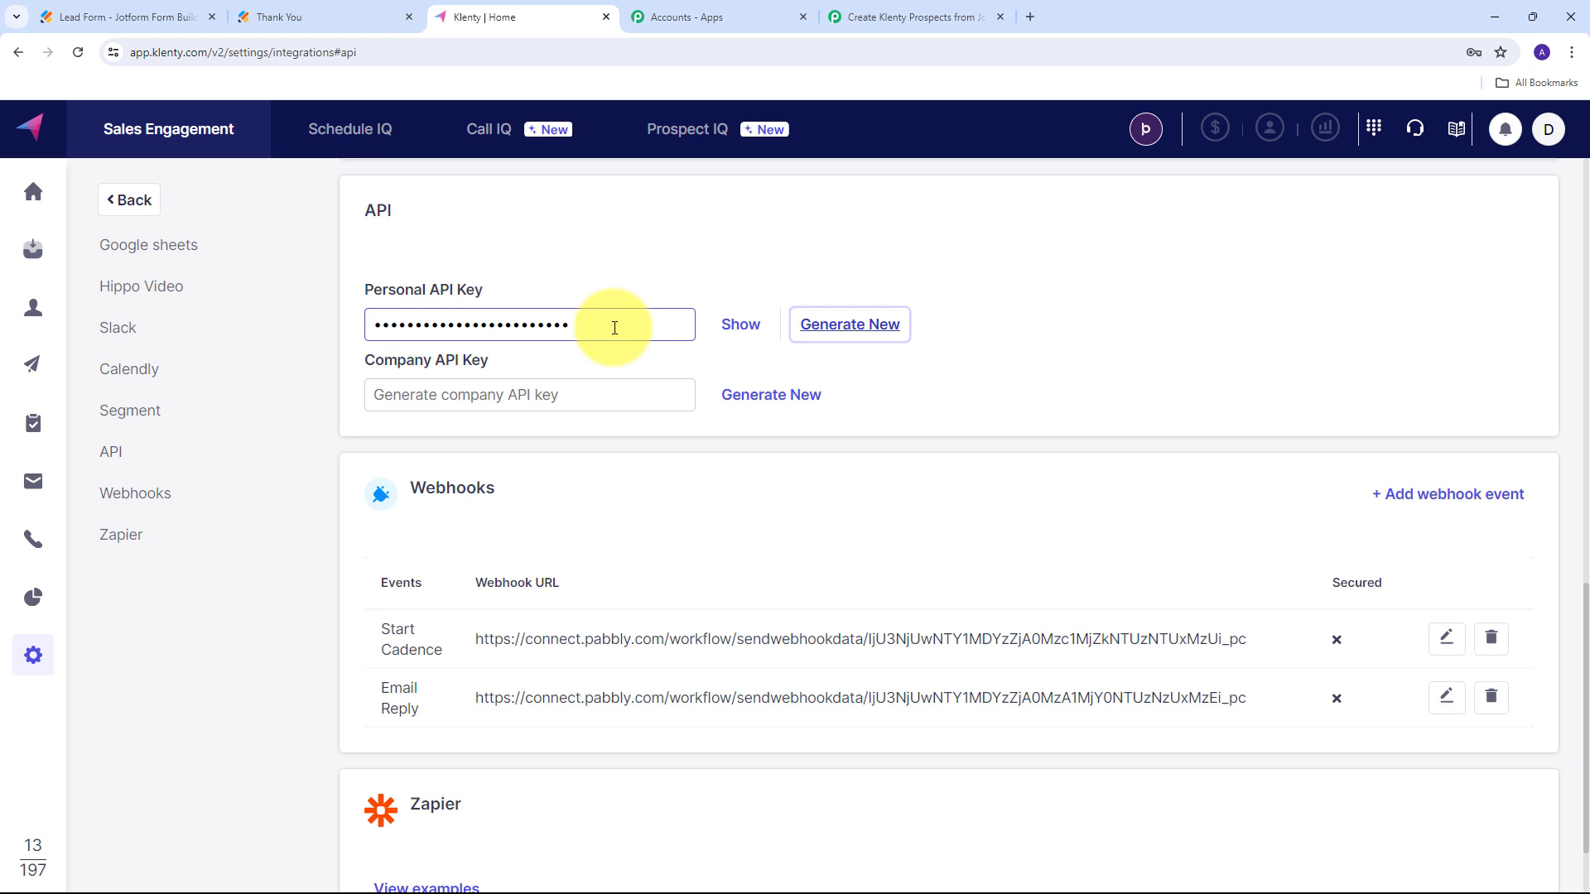
key(shift+Tab)
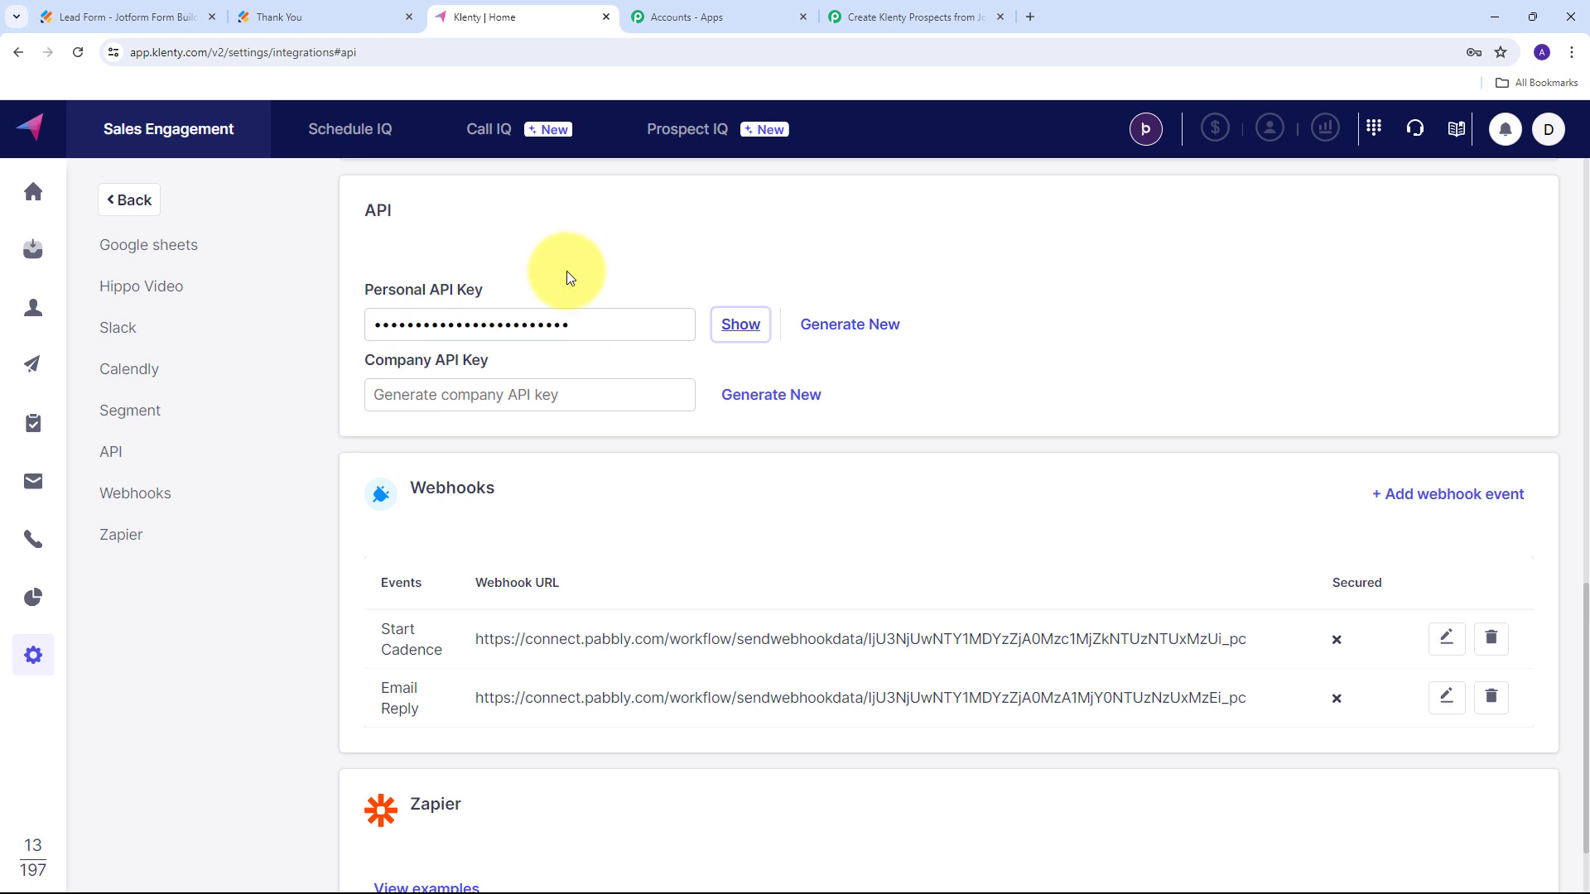
click(901, 18)
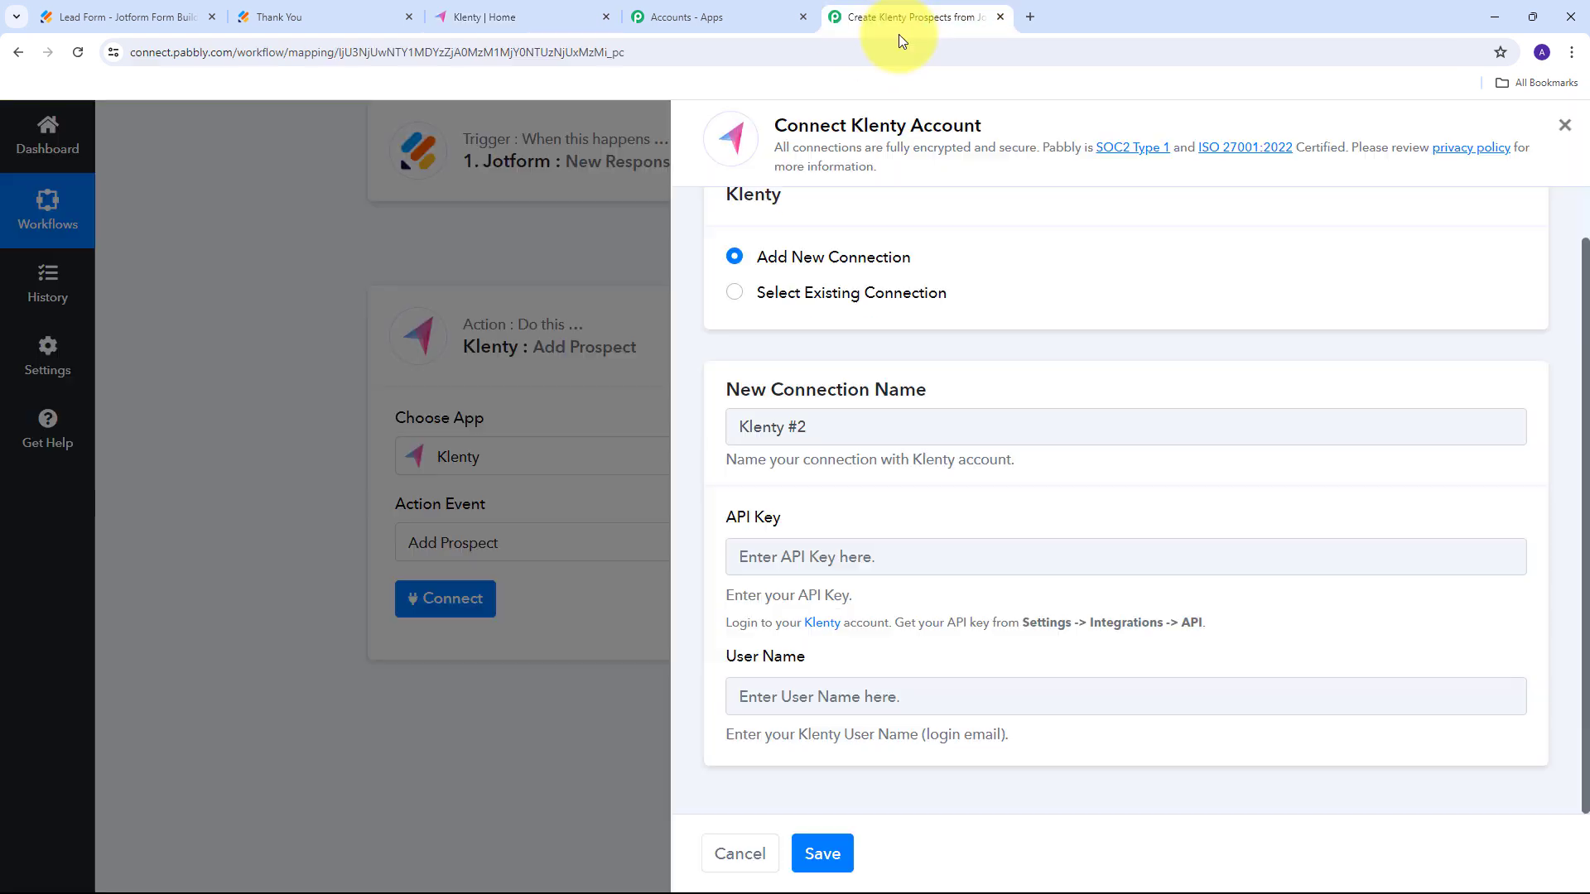
Save connection Klenty #2 with the pasted API key and the Klenty login email as user name.
click(816, 555)
key(ctrl+v)
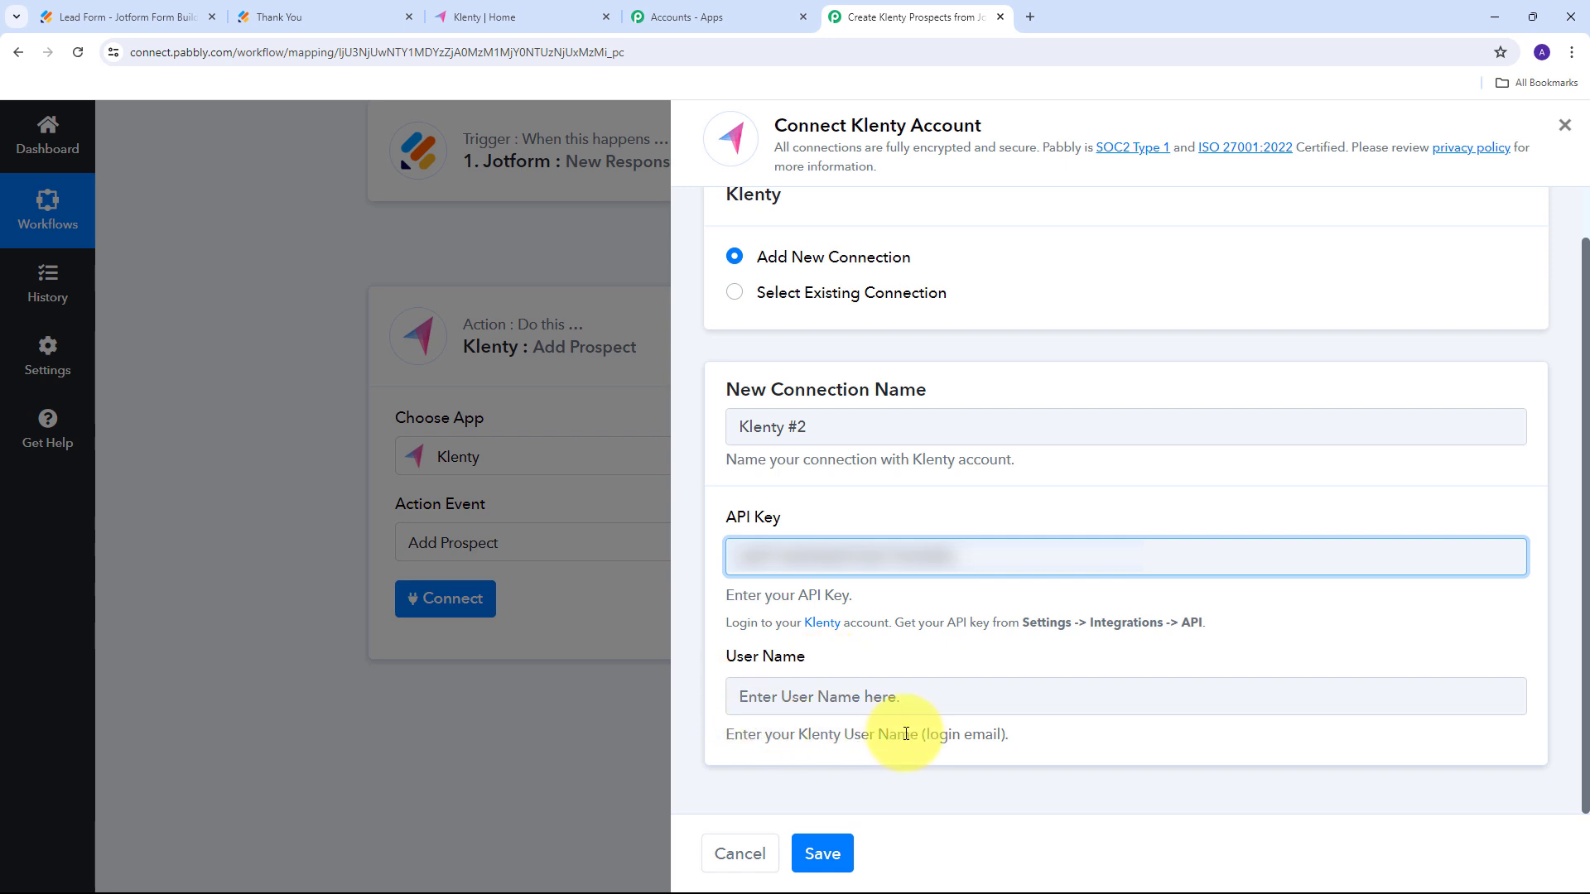
click(776, 690)
key(ctrl+v)
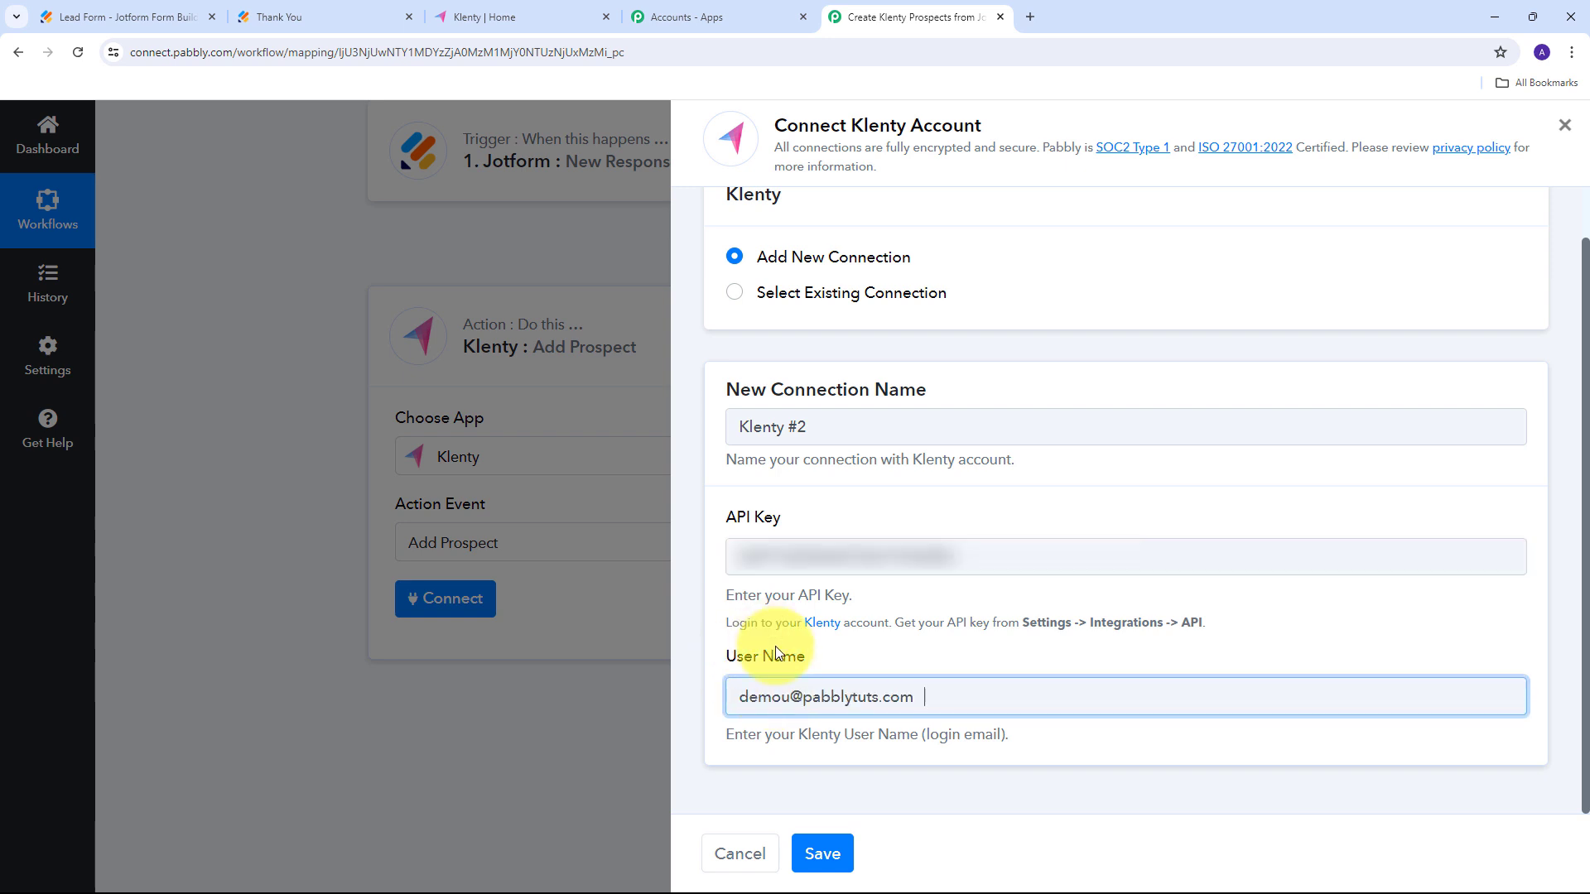
click(822, 854)
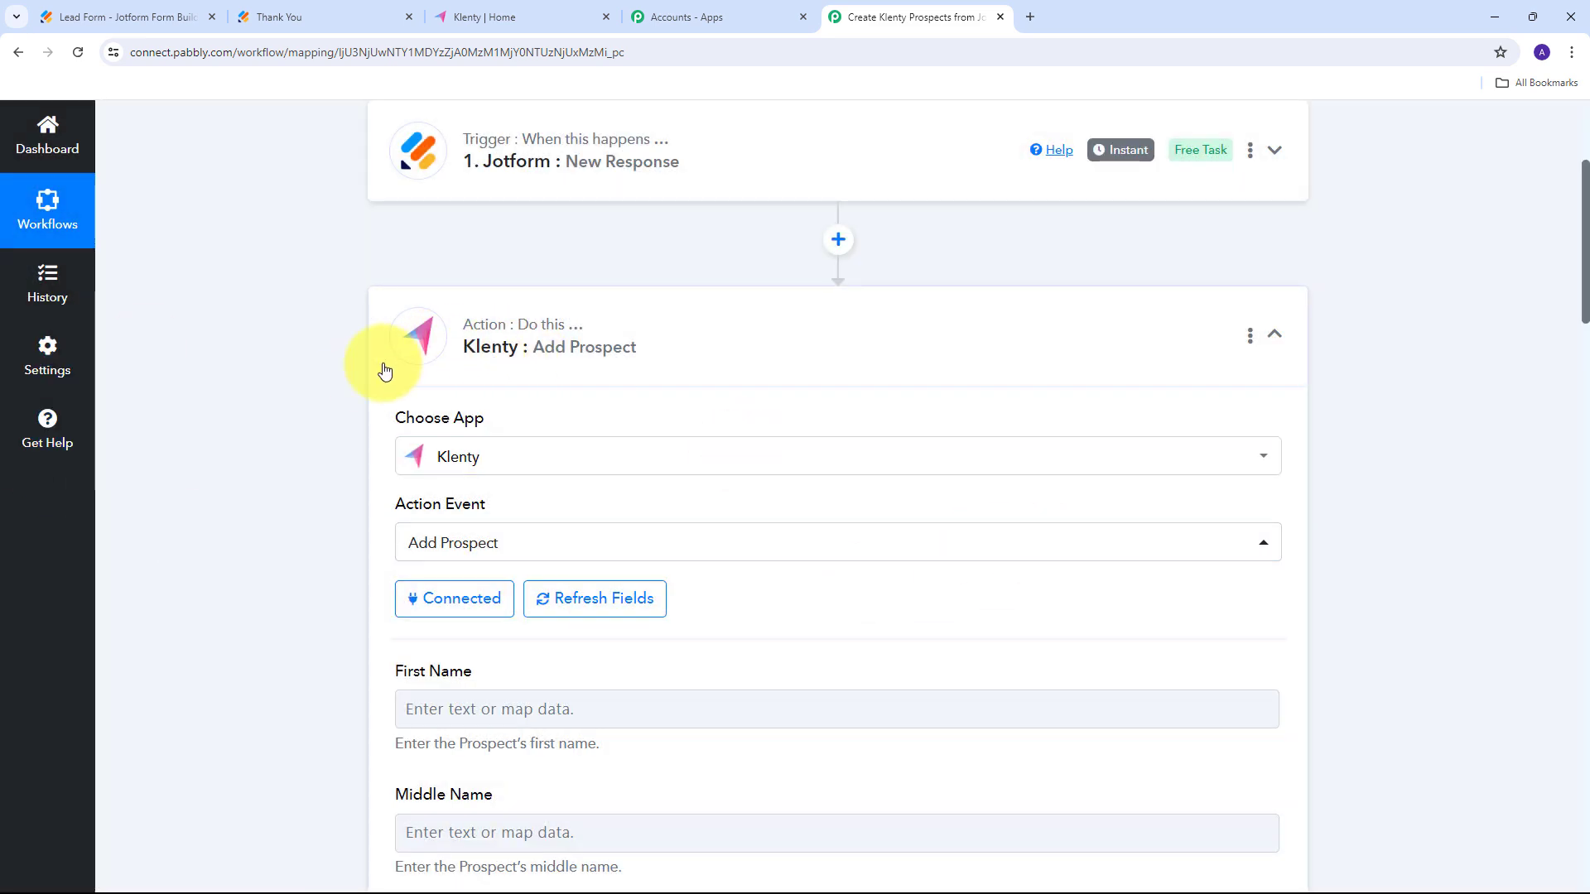
scroll(779, 332, down, 3)
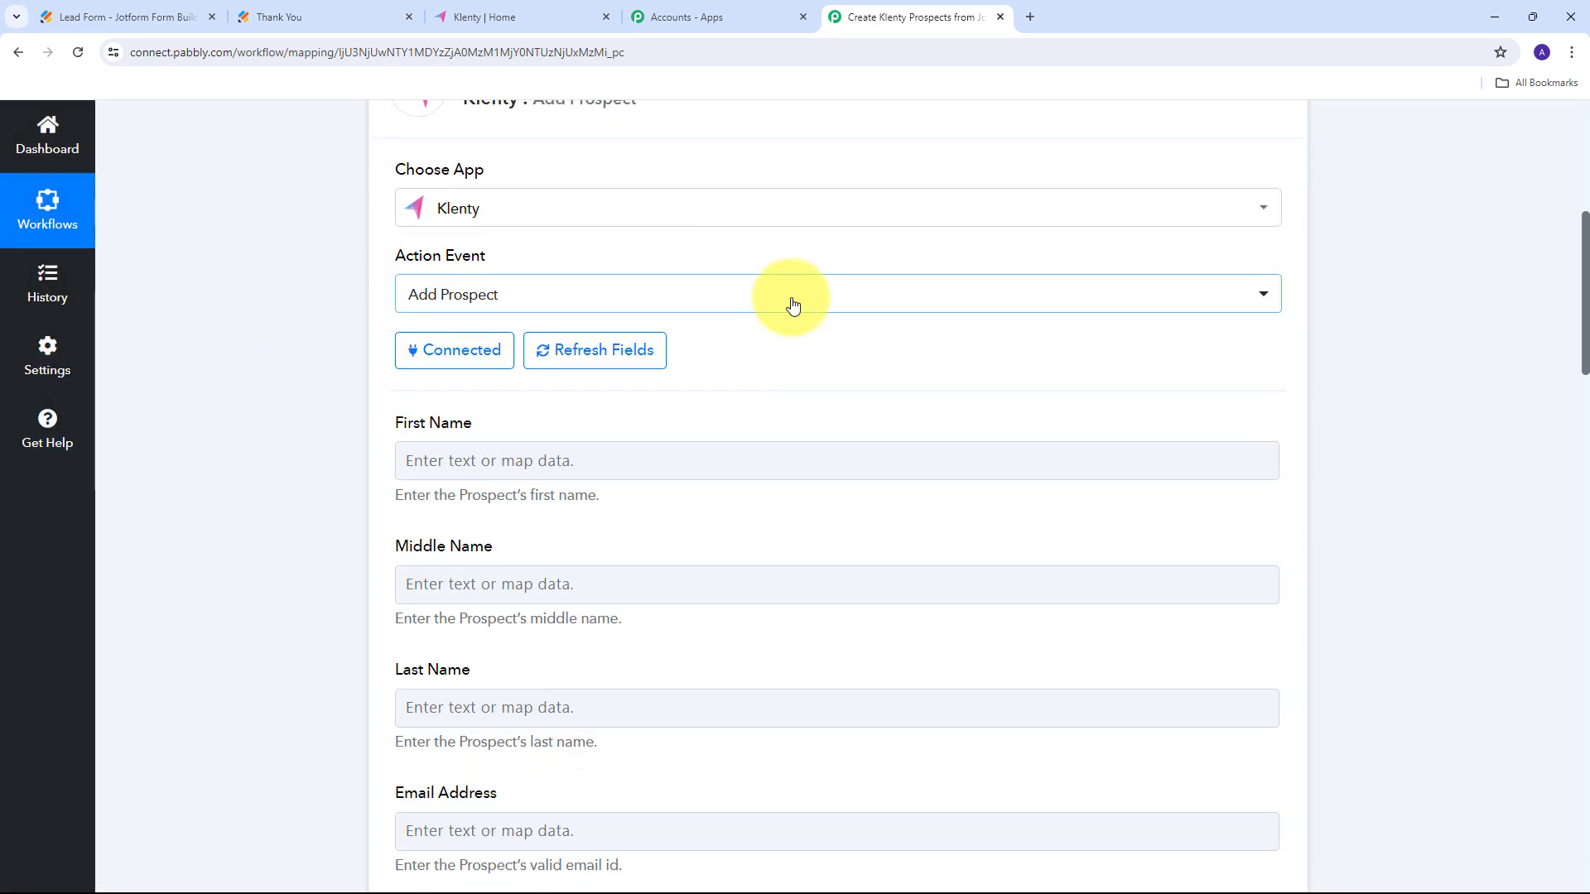
scroll(793, 307, down, 5)
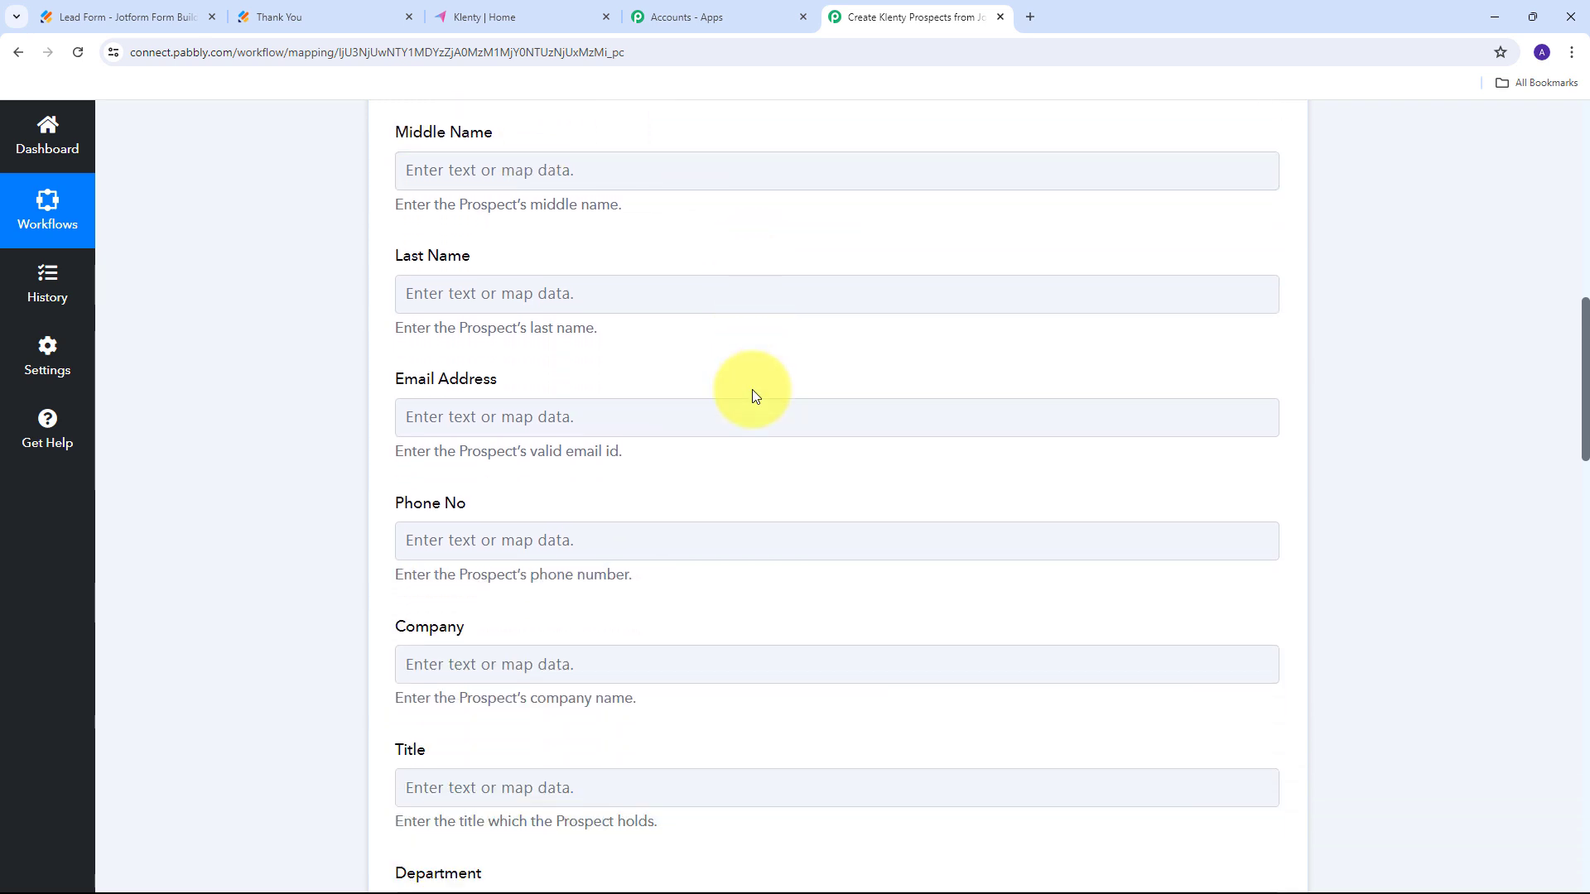
scroll(752, 389, down, 3)
scroll(511, 387, up, 7)
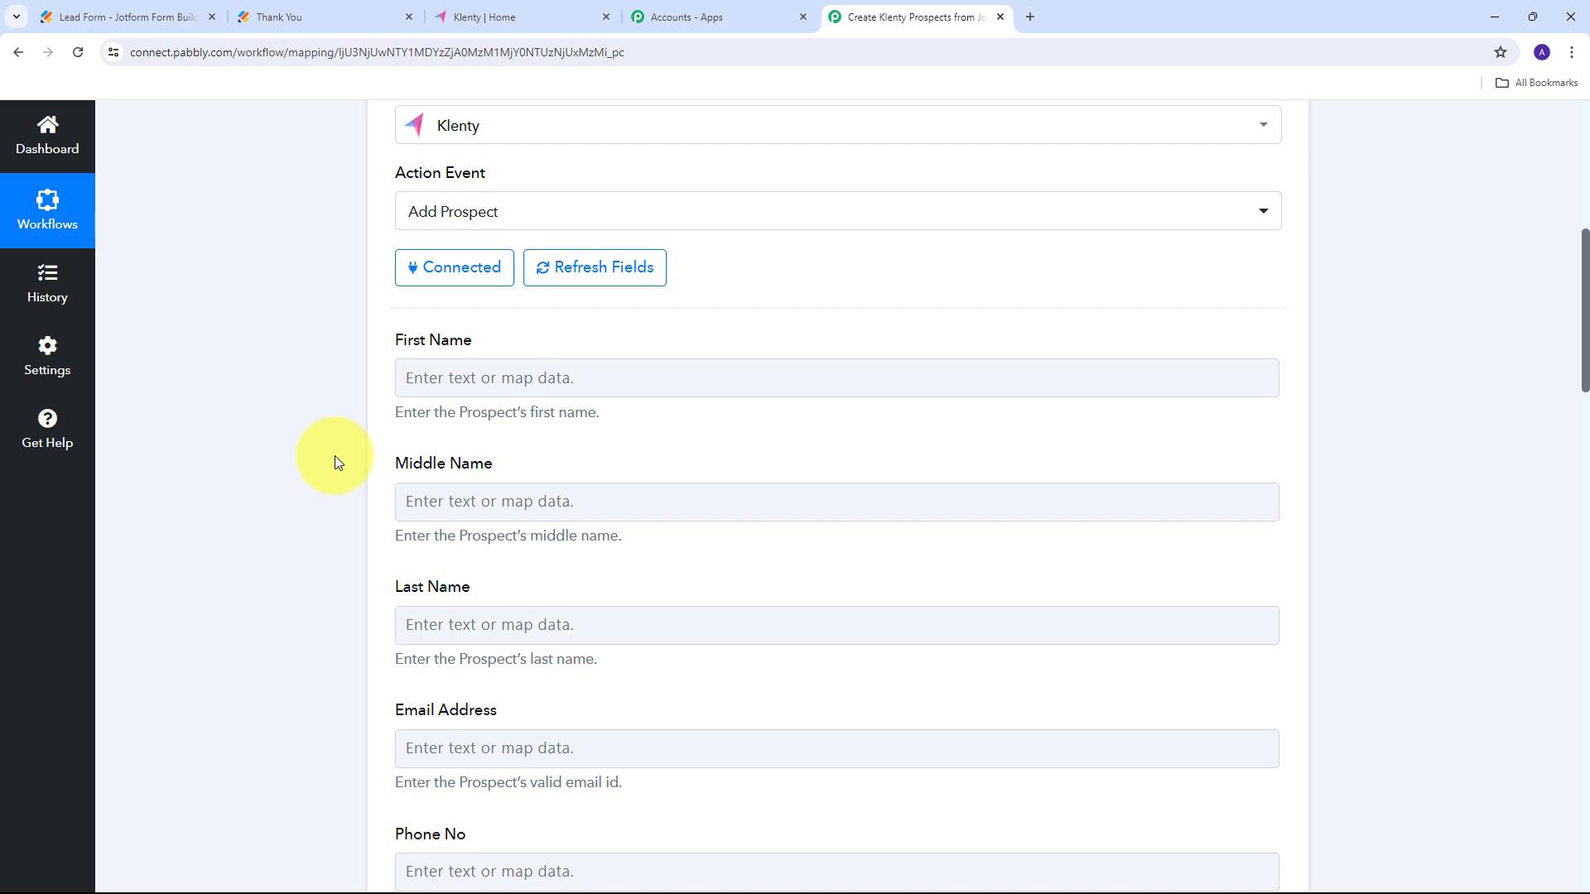
scroll(335, 456, up, 5)
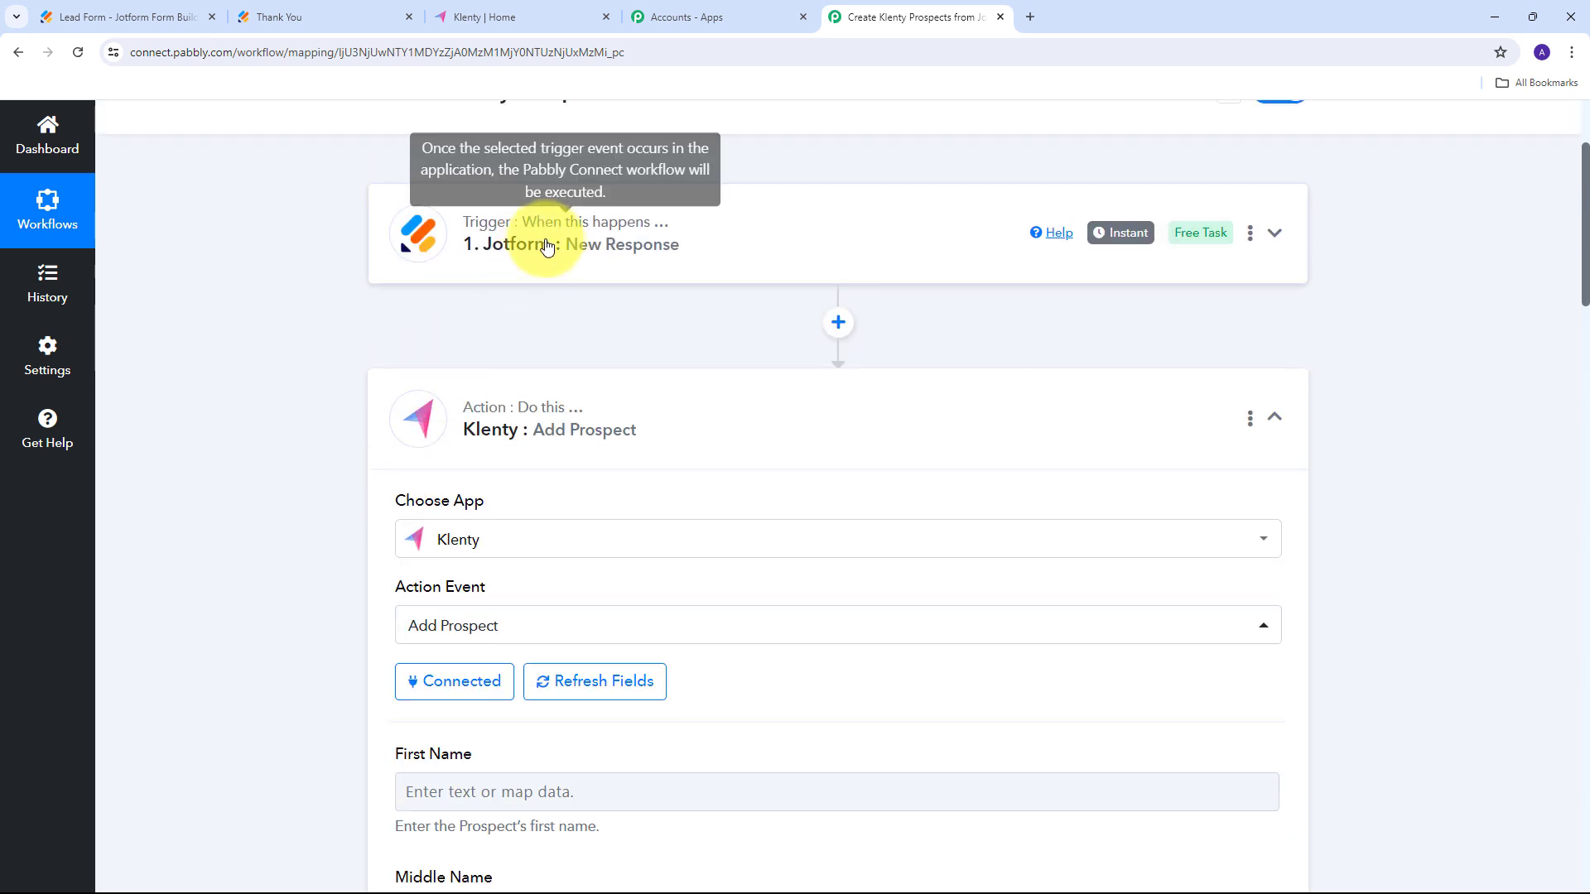
scroll(298, 579, down, 5)
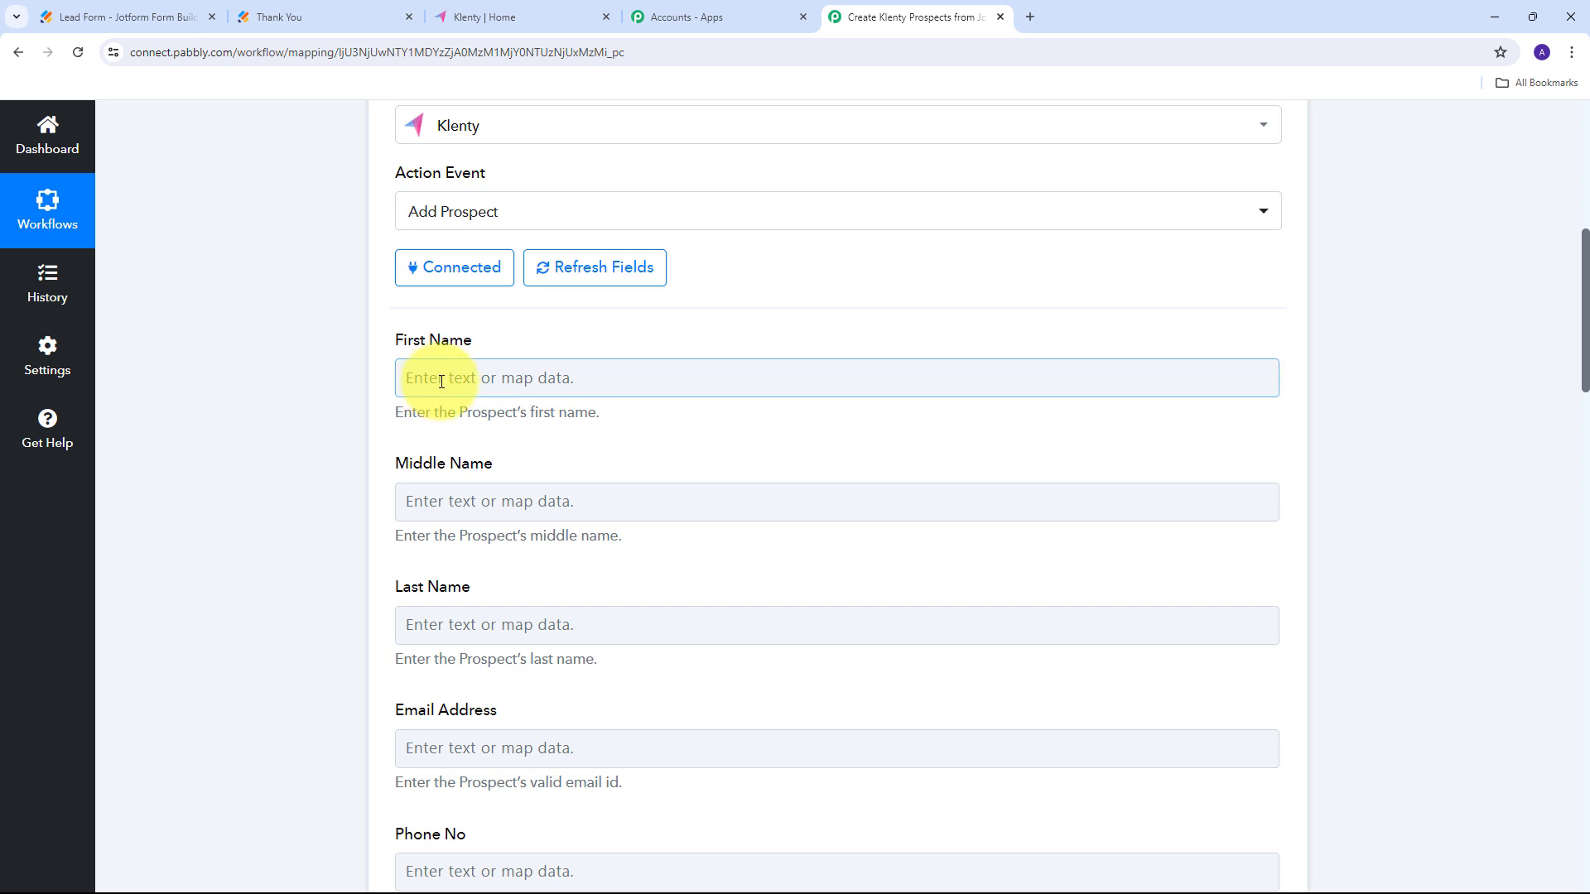
Map Klenty's First Name and Last Name to the Jotform response's first and last name answers.
click(739, 378)
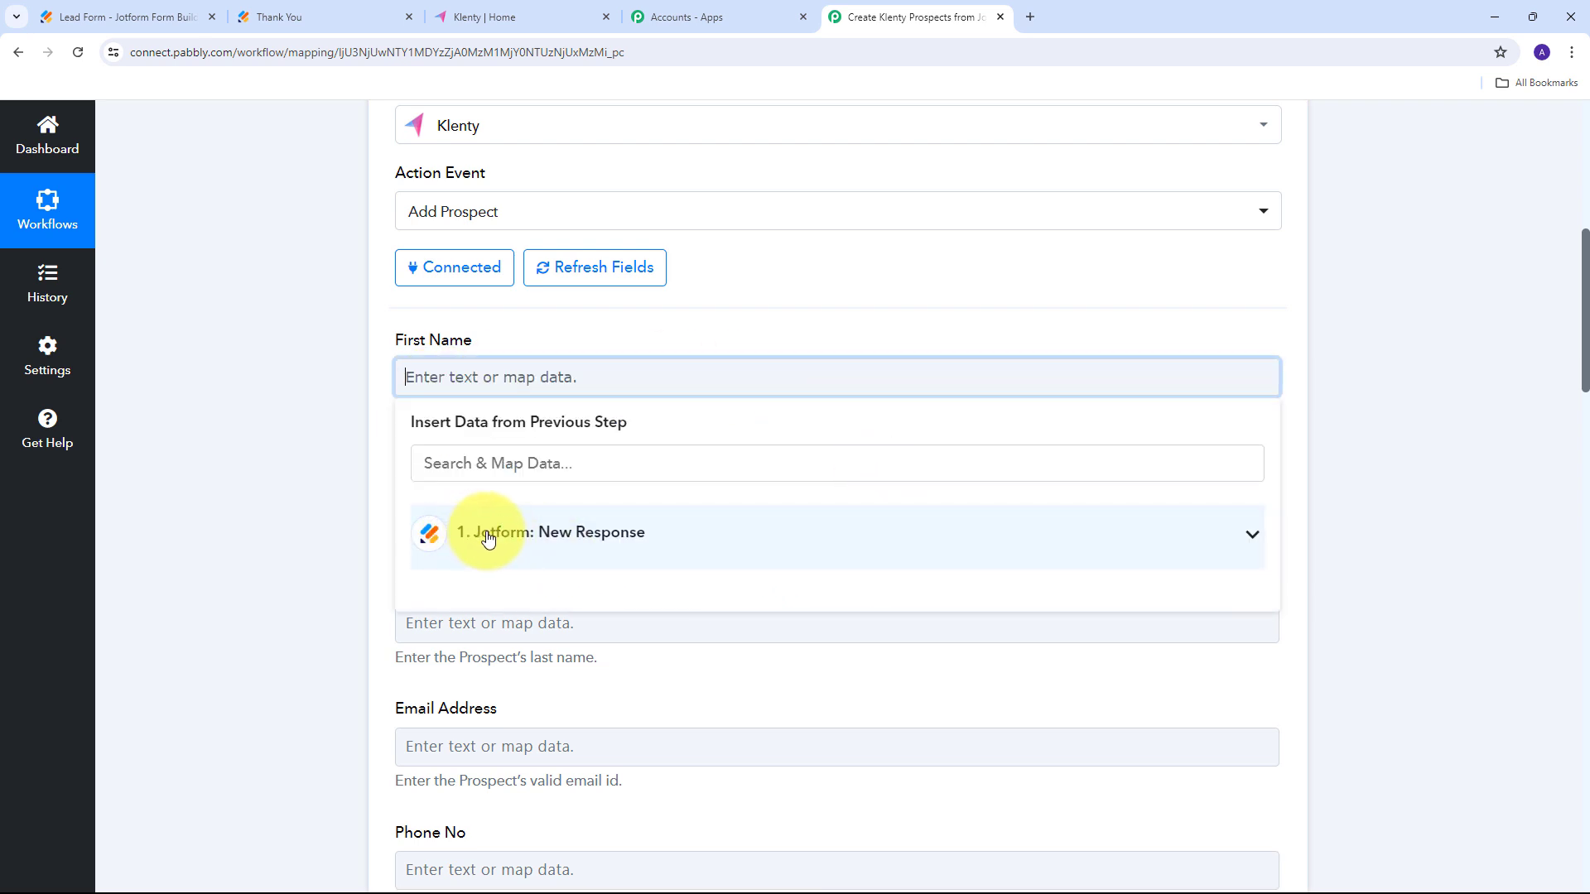
click(653, 551)
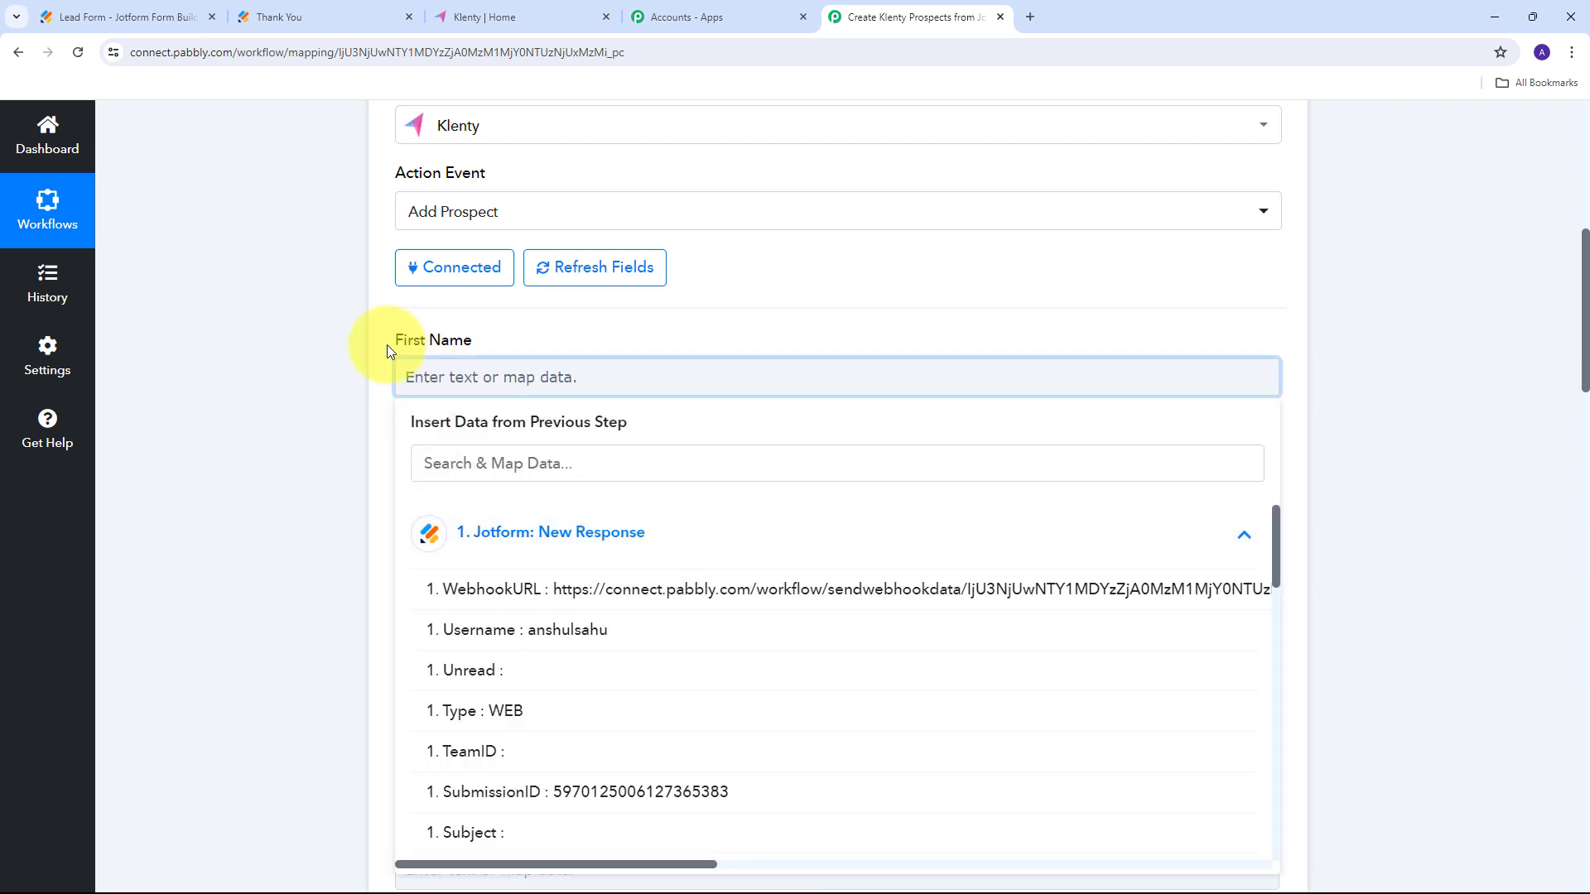
scroll(646, 637, down, 2)
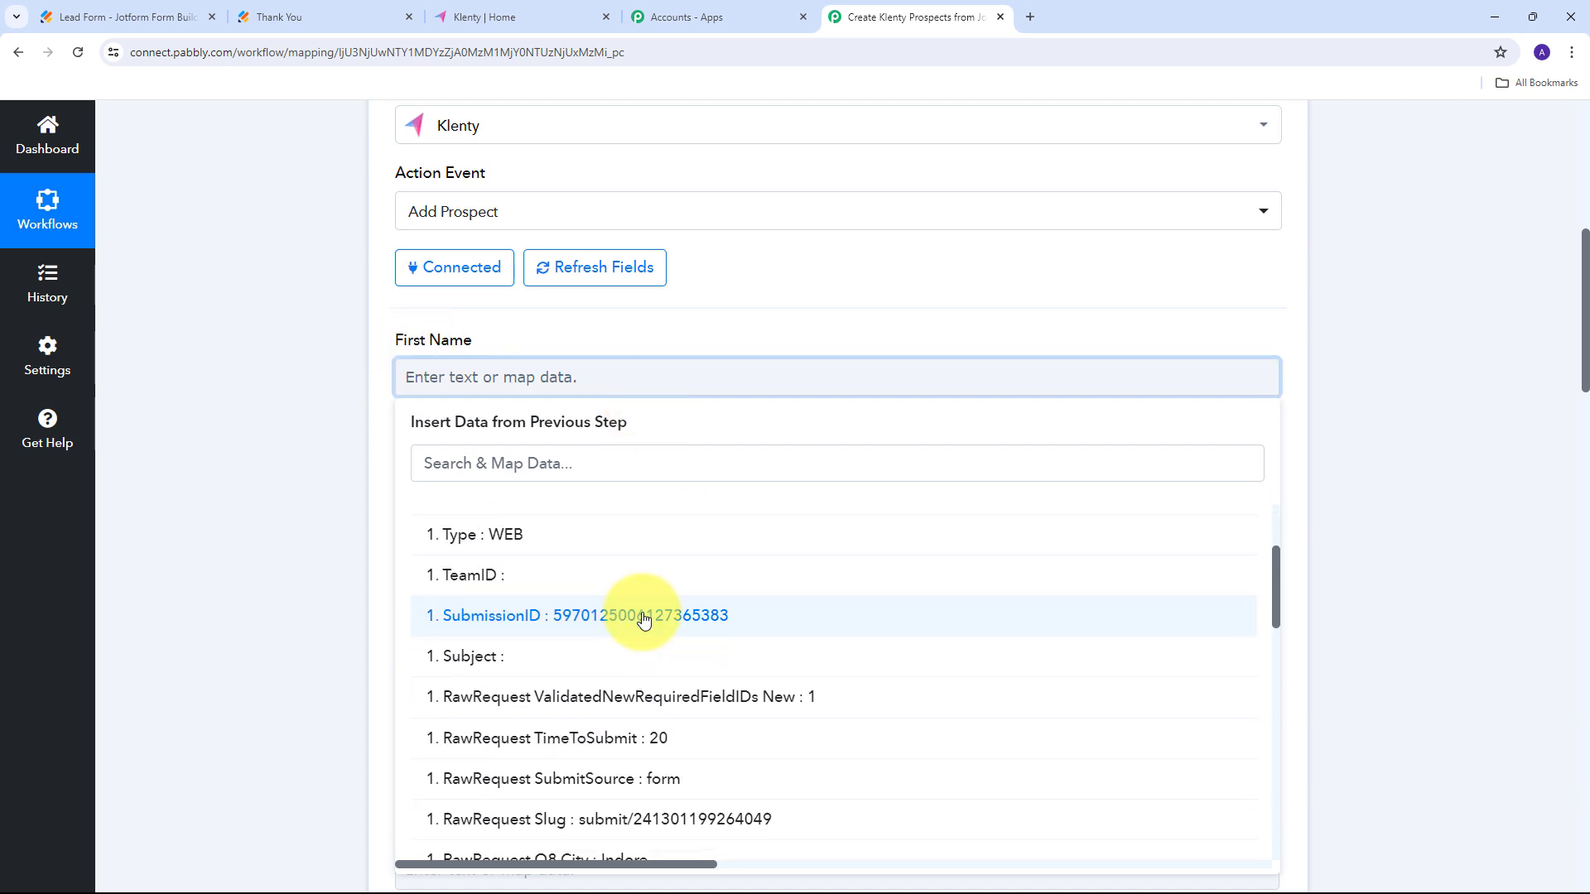
scroll(643, 613, down, 4)
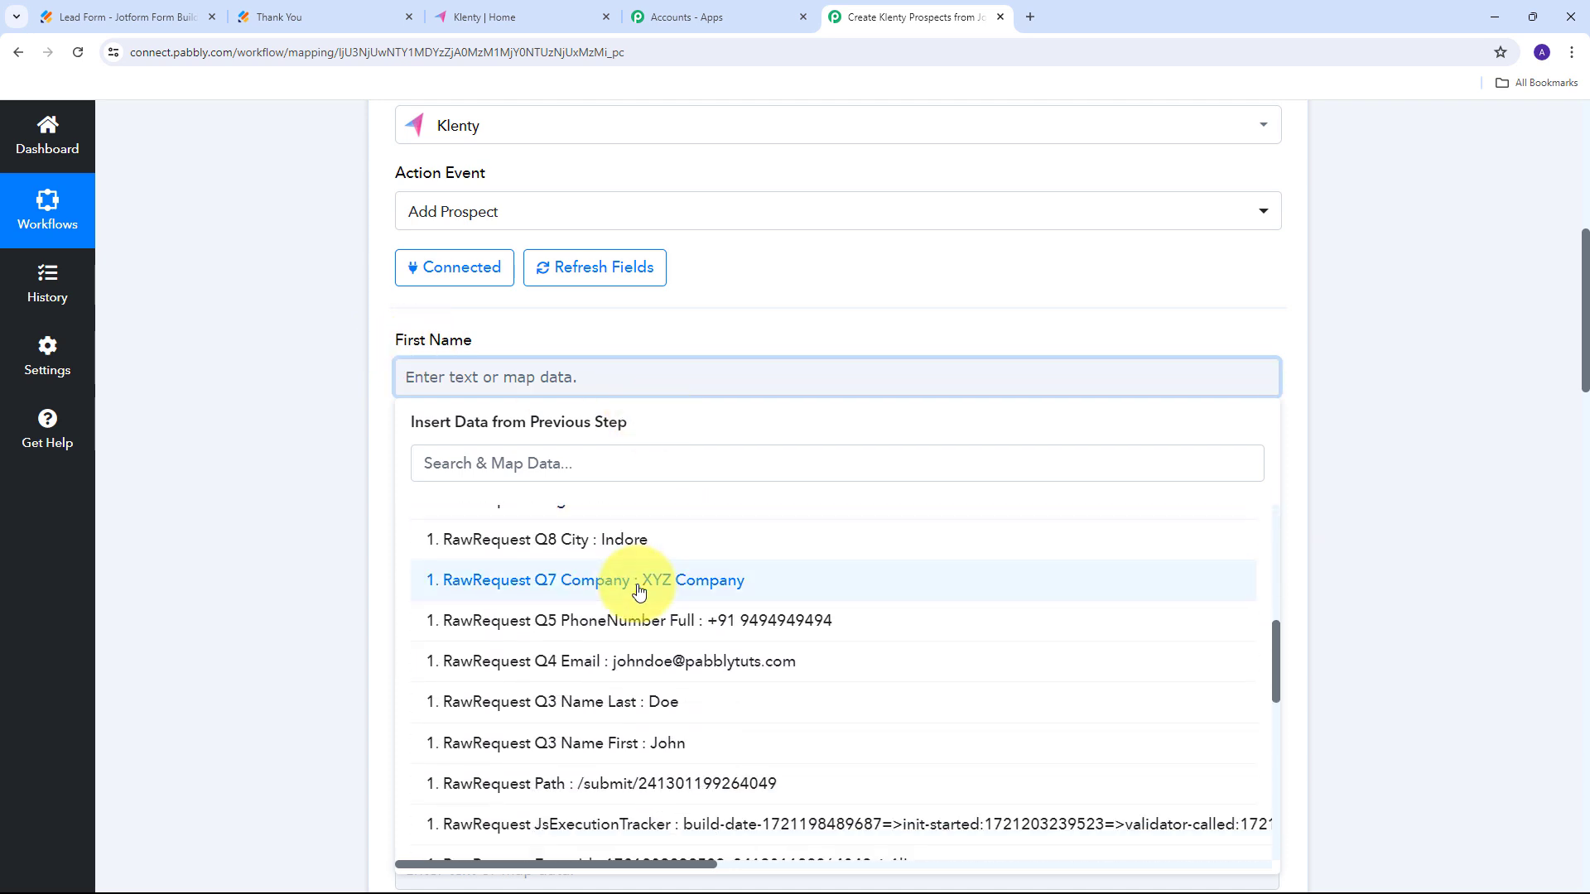
scroll(746, 587, down, 1)
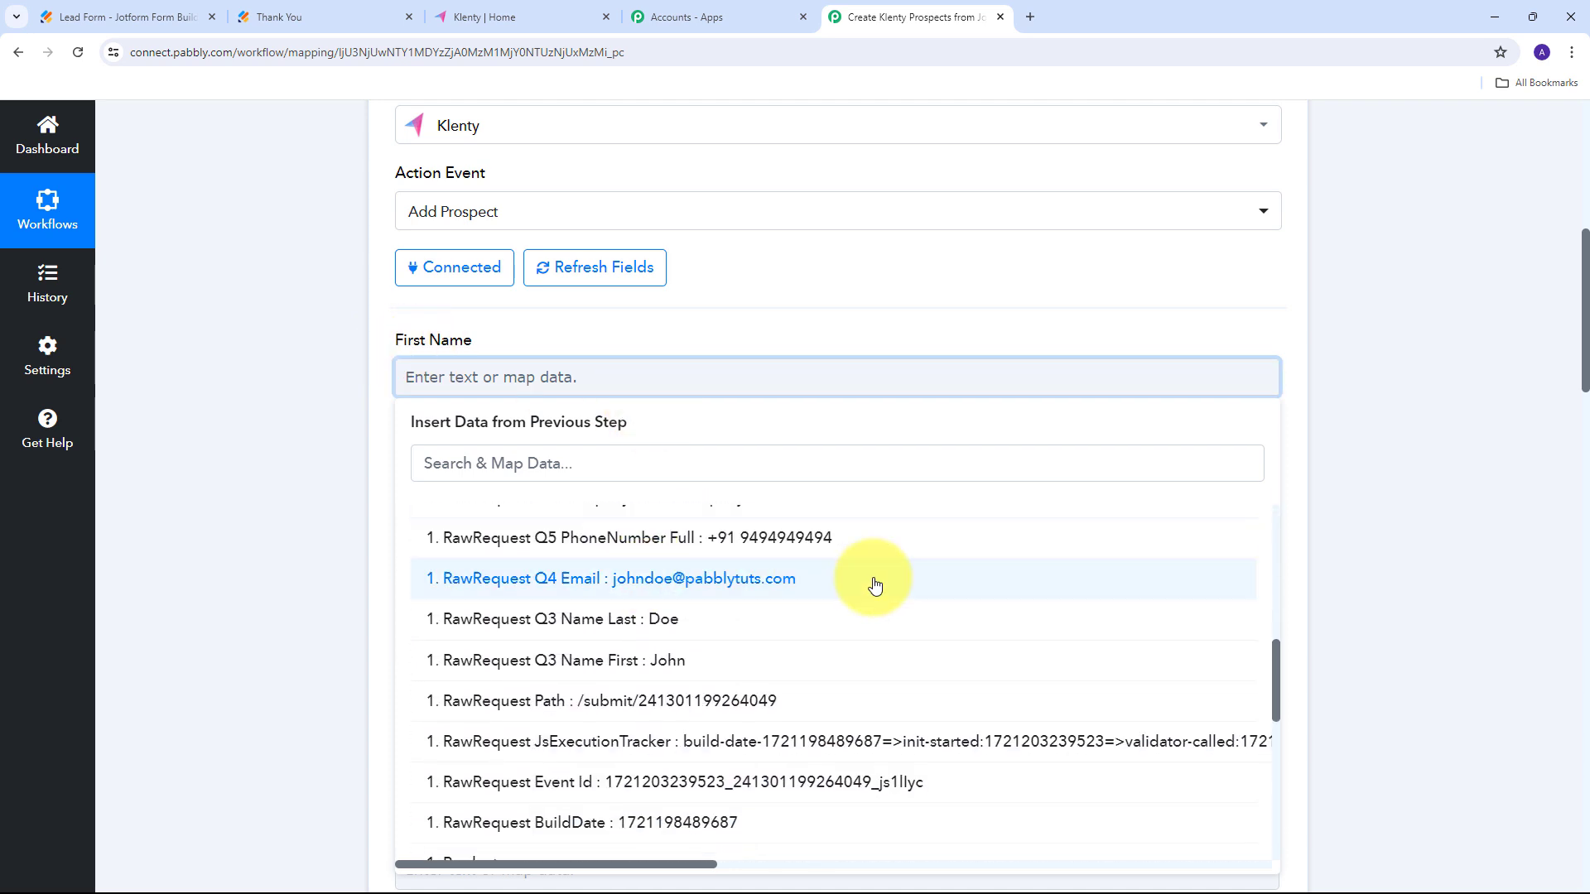
click(647, 668)
scroll(653, 333, down, 2)
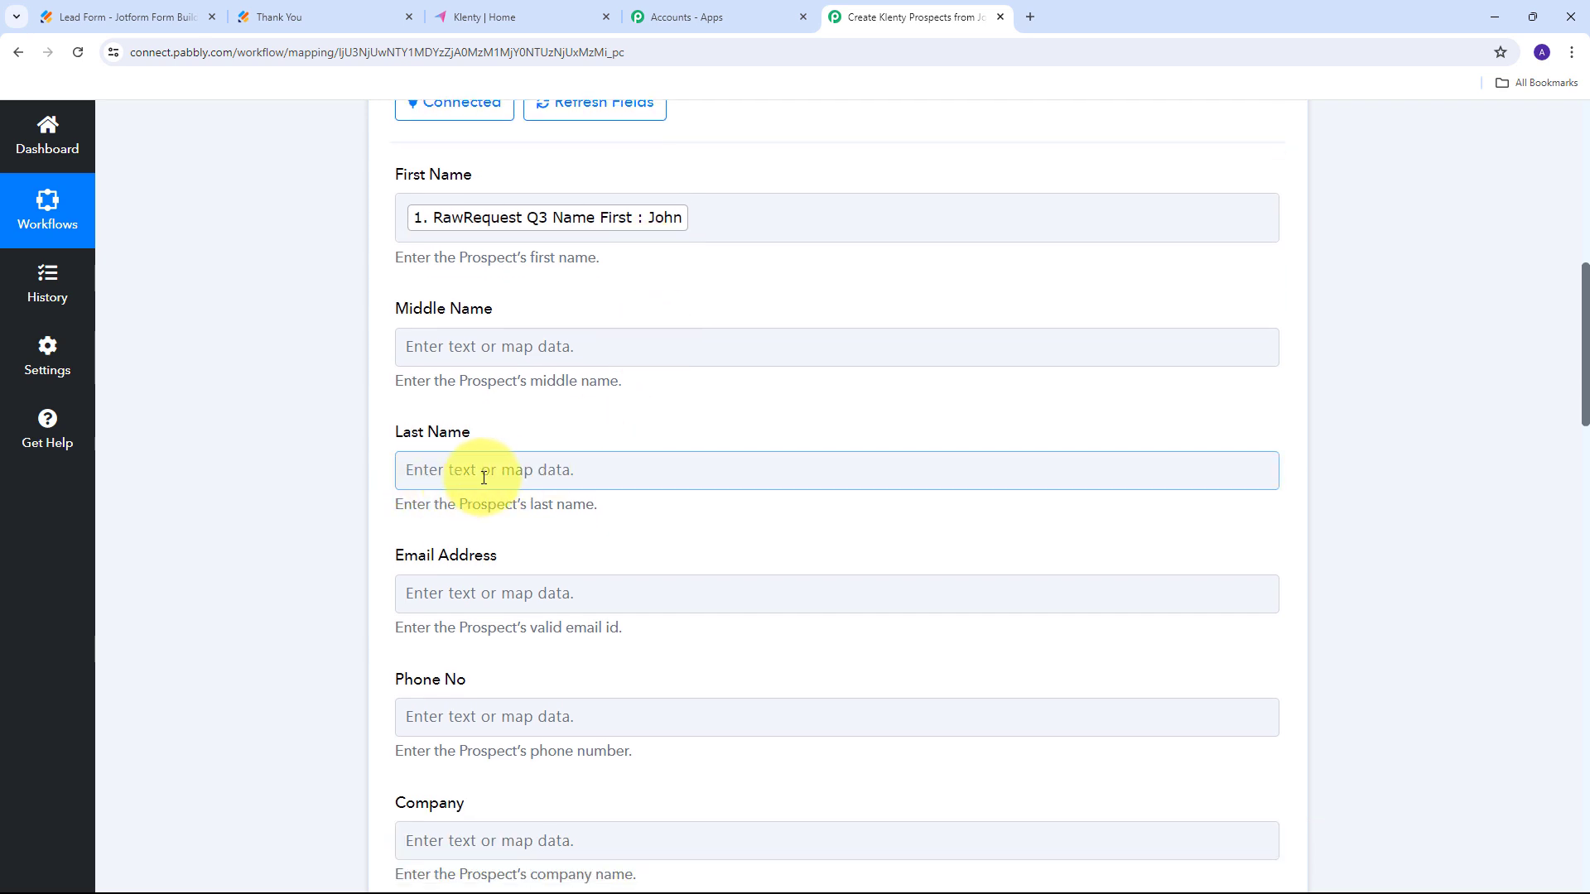
click(986, 475)
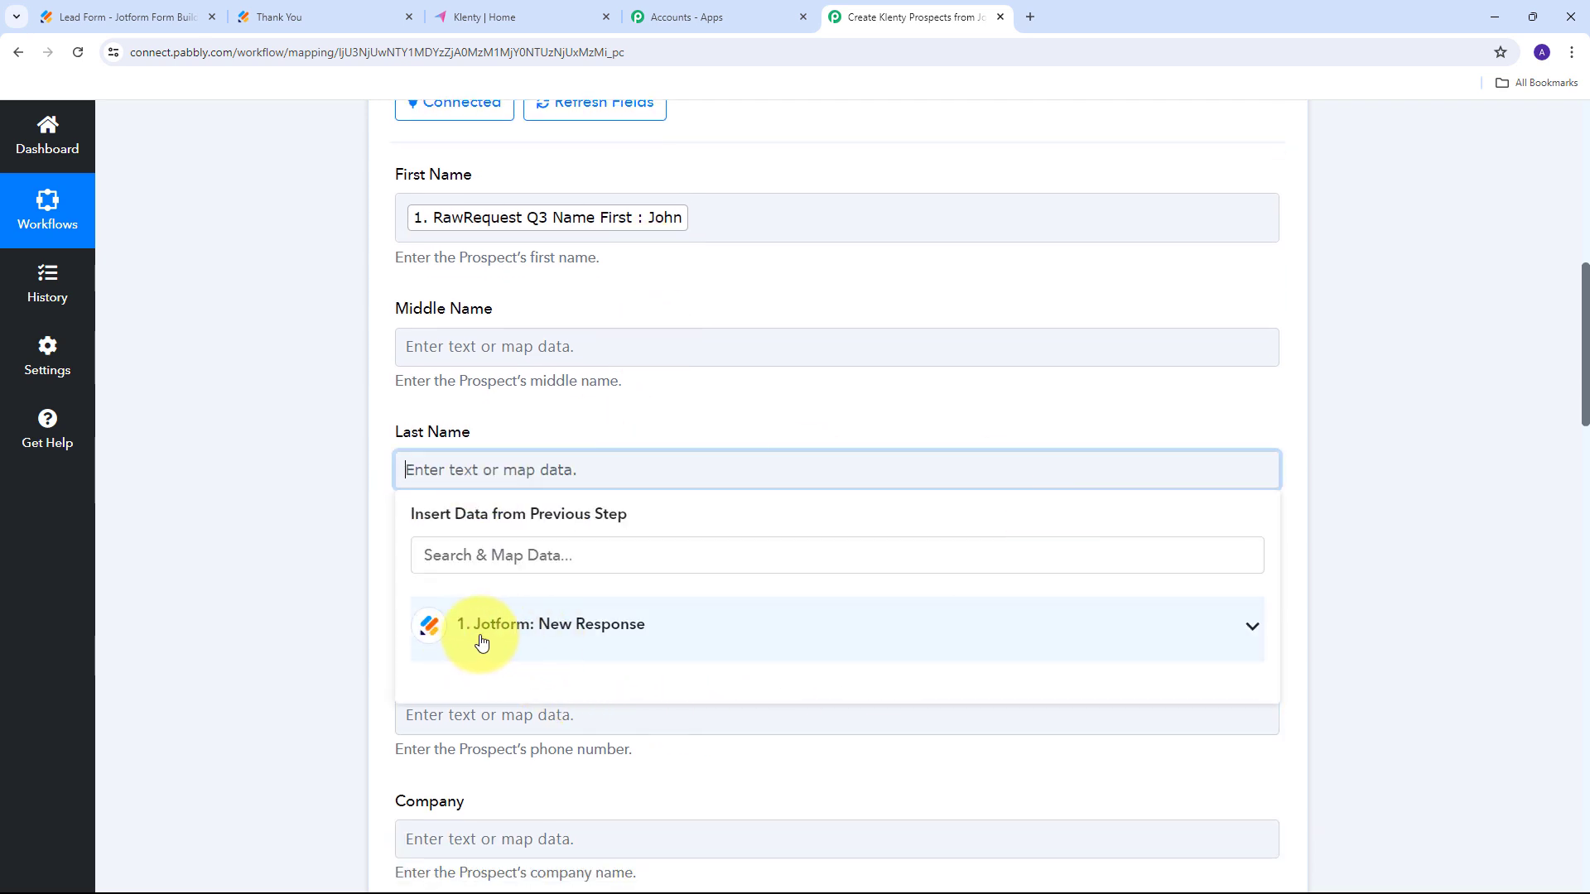
click(506, 626)
scroll(702, 619, down, 8)
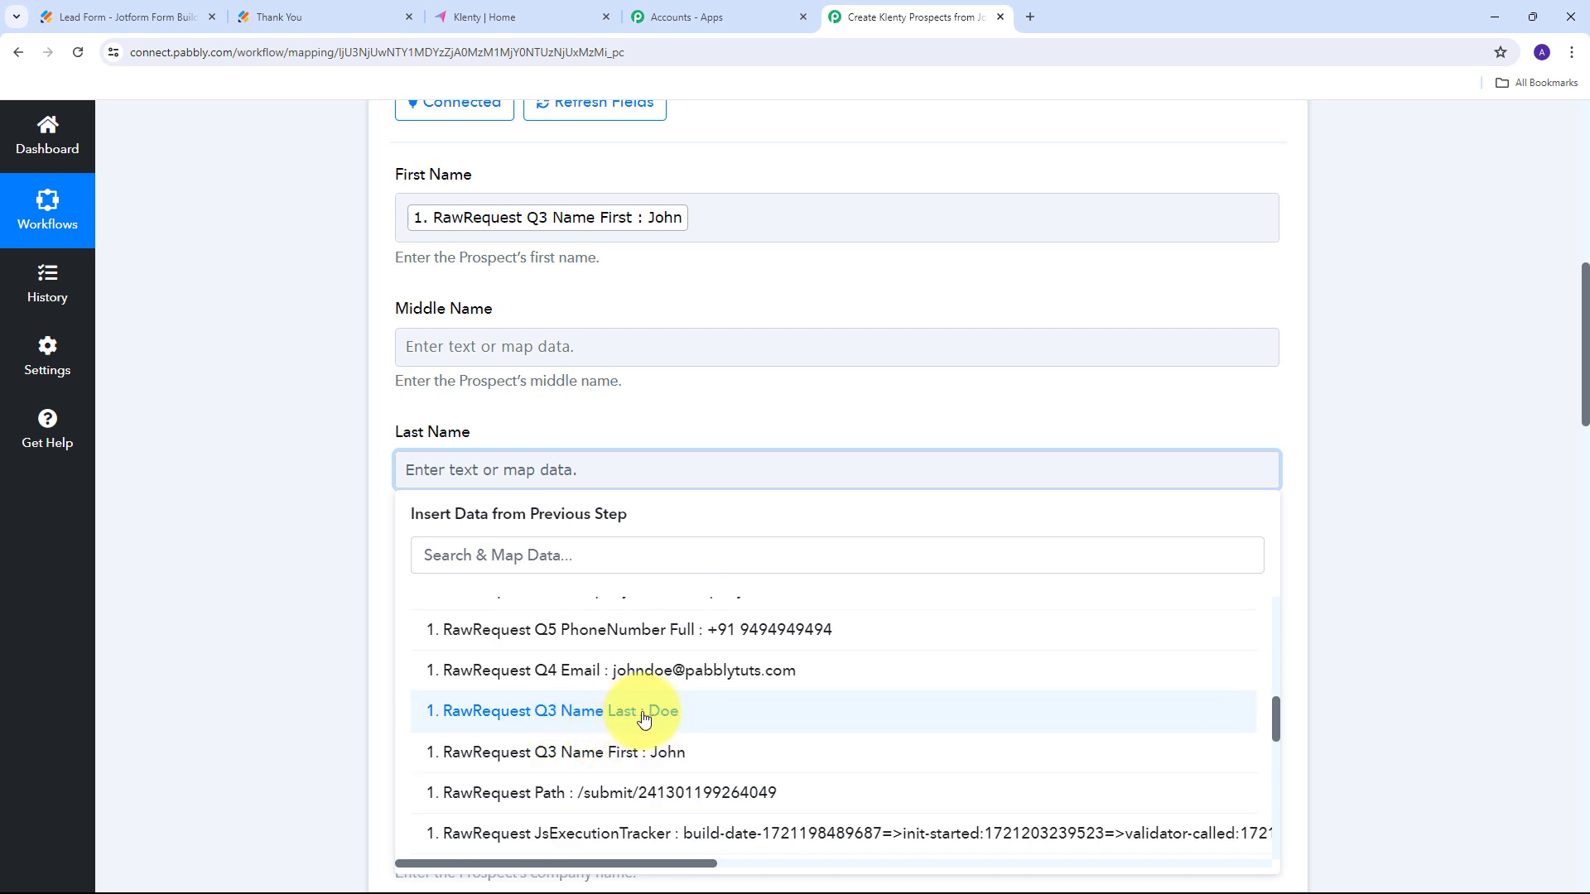
click(625, 714)
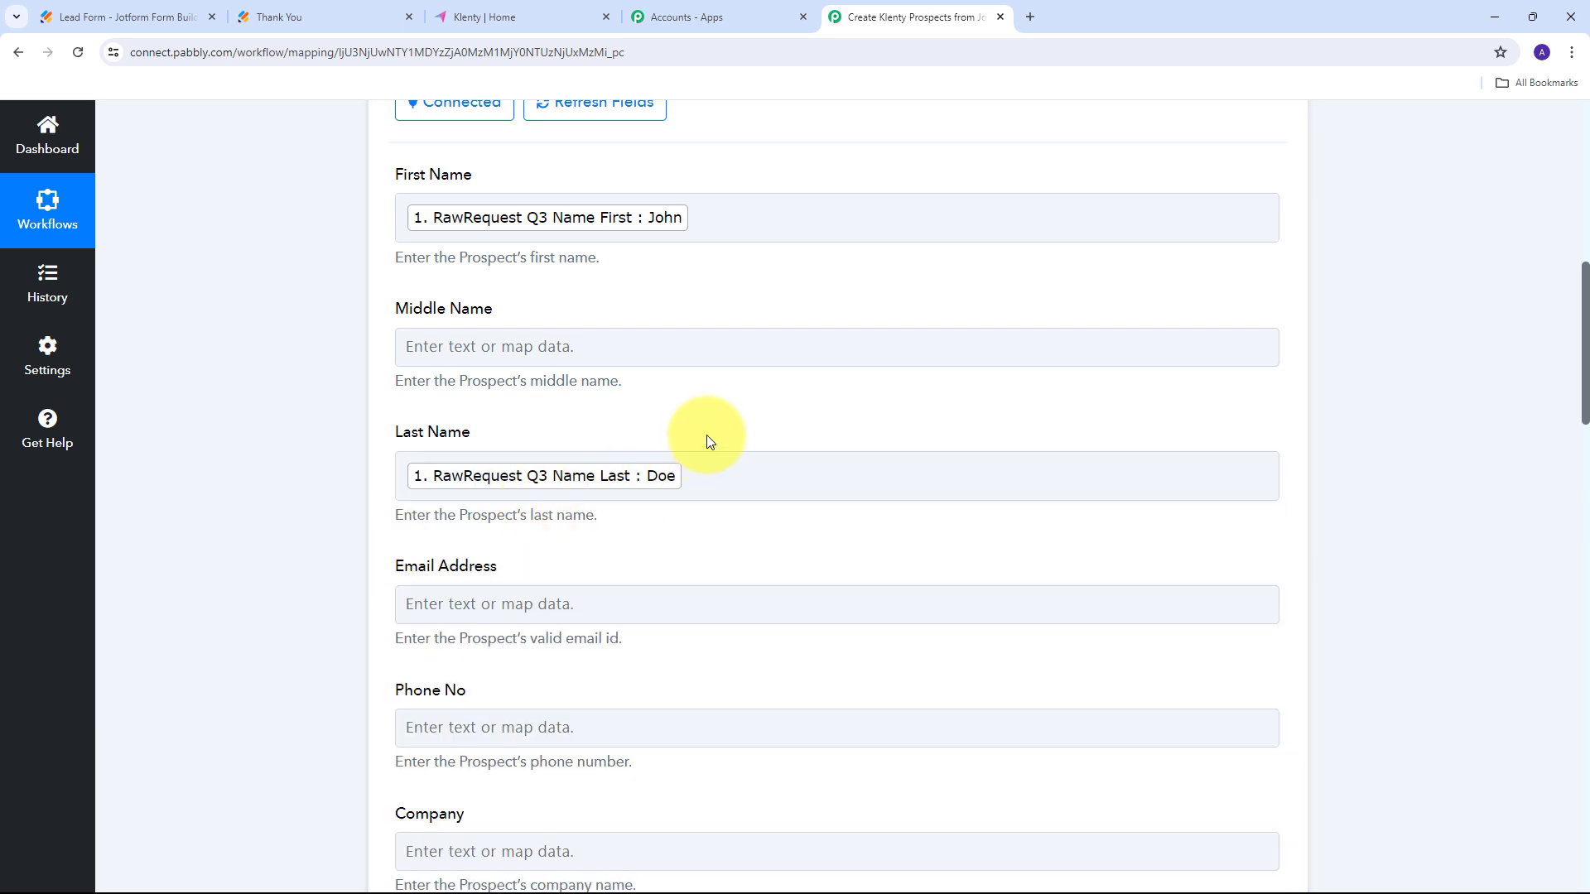
scroll(721, 426, down, 1)
scroll(652, 456, down, 2)
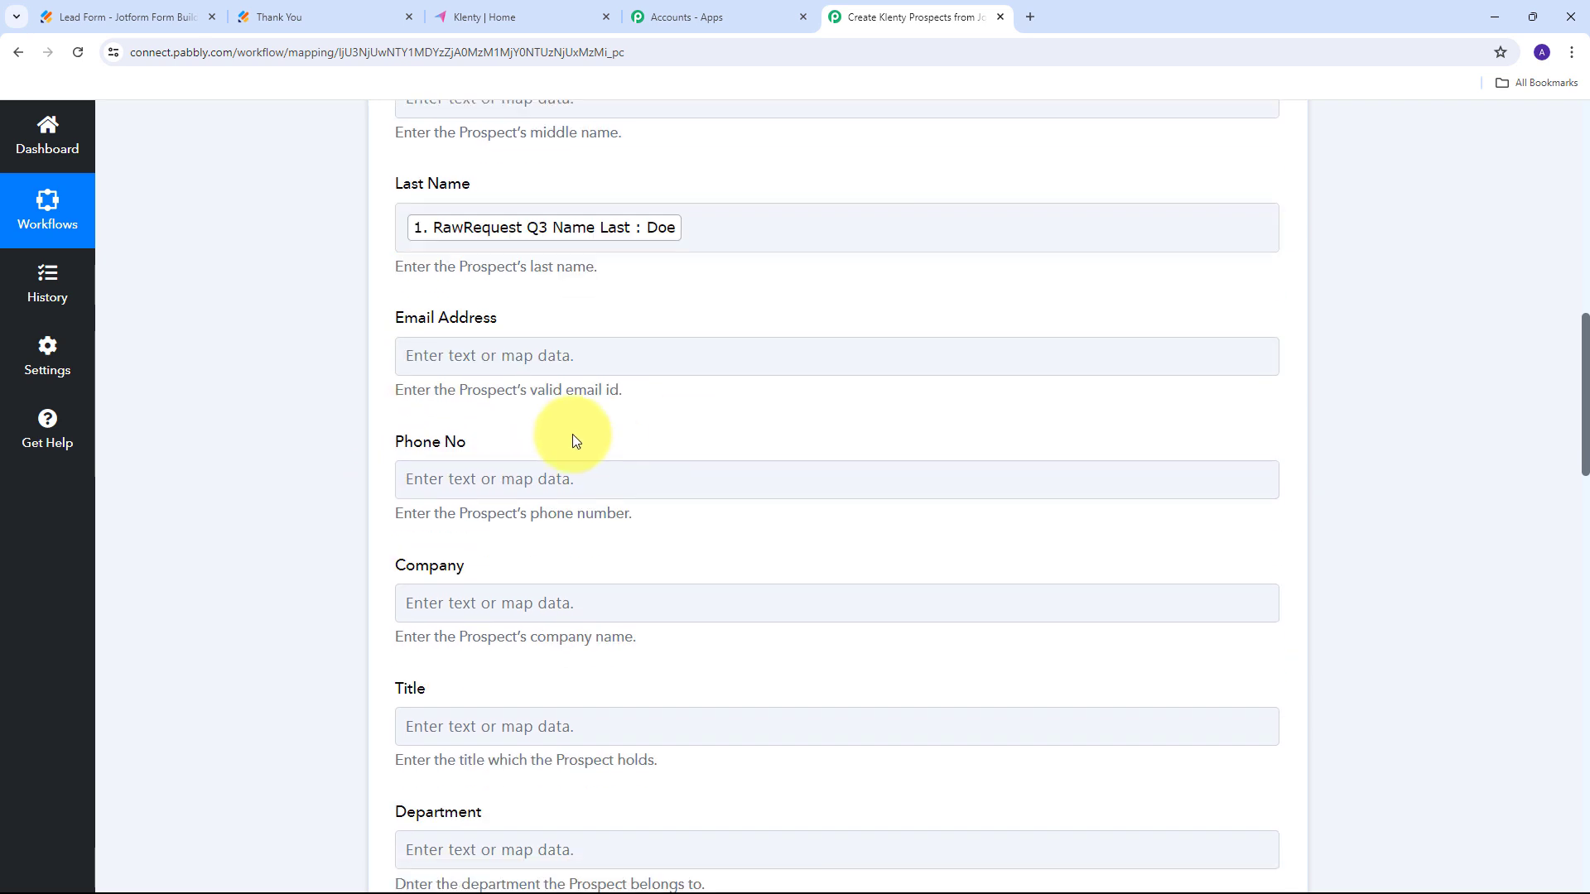
Map Email Address and Phone No to the response's email and full phone number.
click(454, 357)
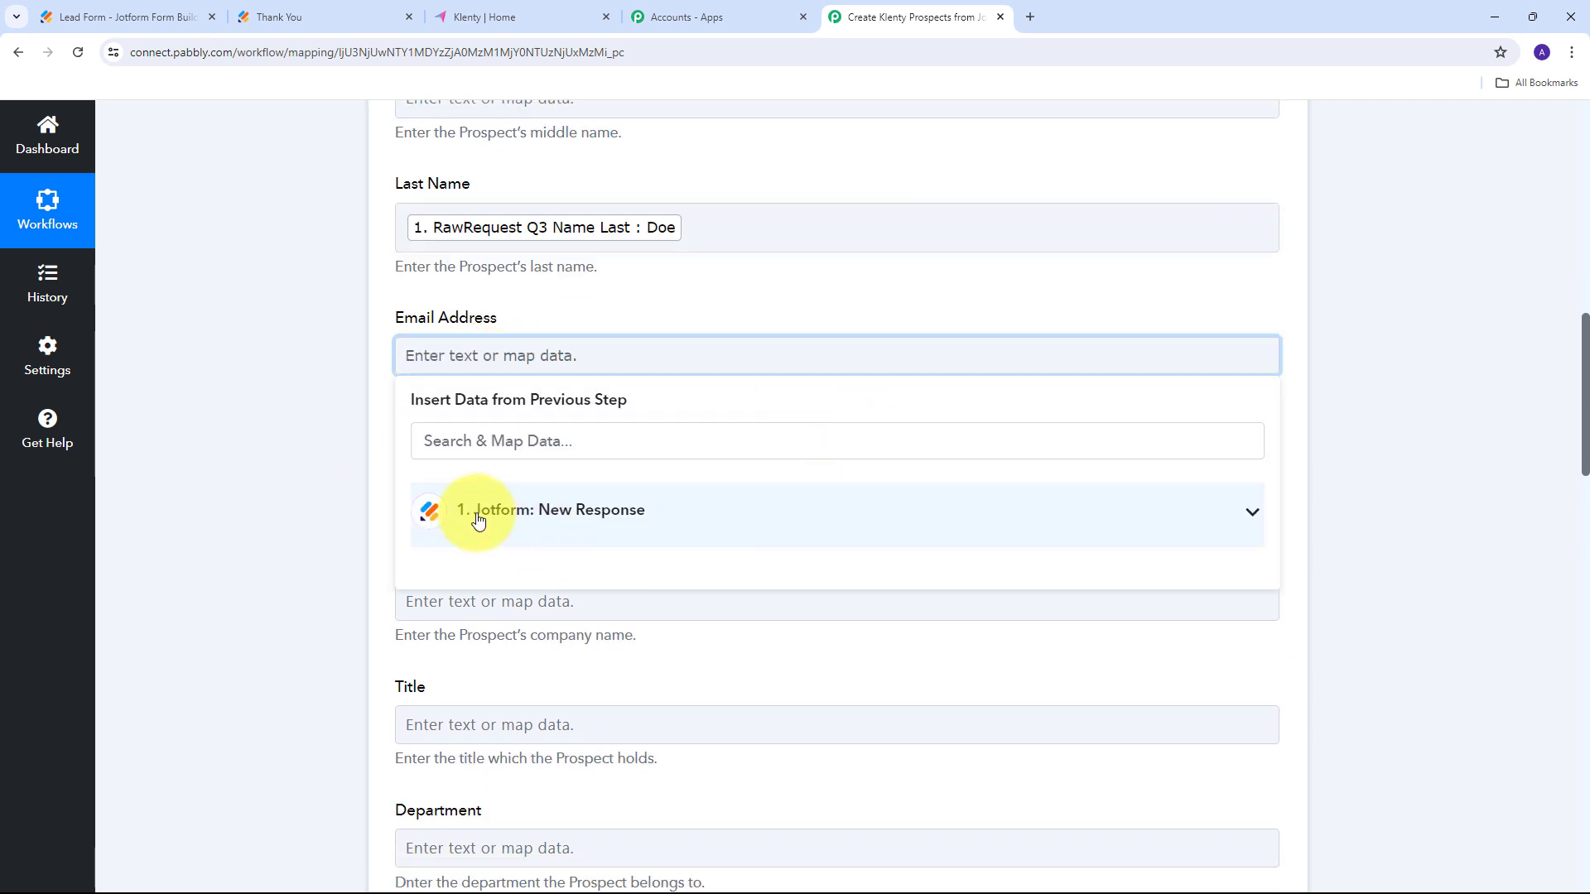
click(513, 524)
scroll(729, 630, down, 5)
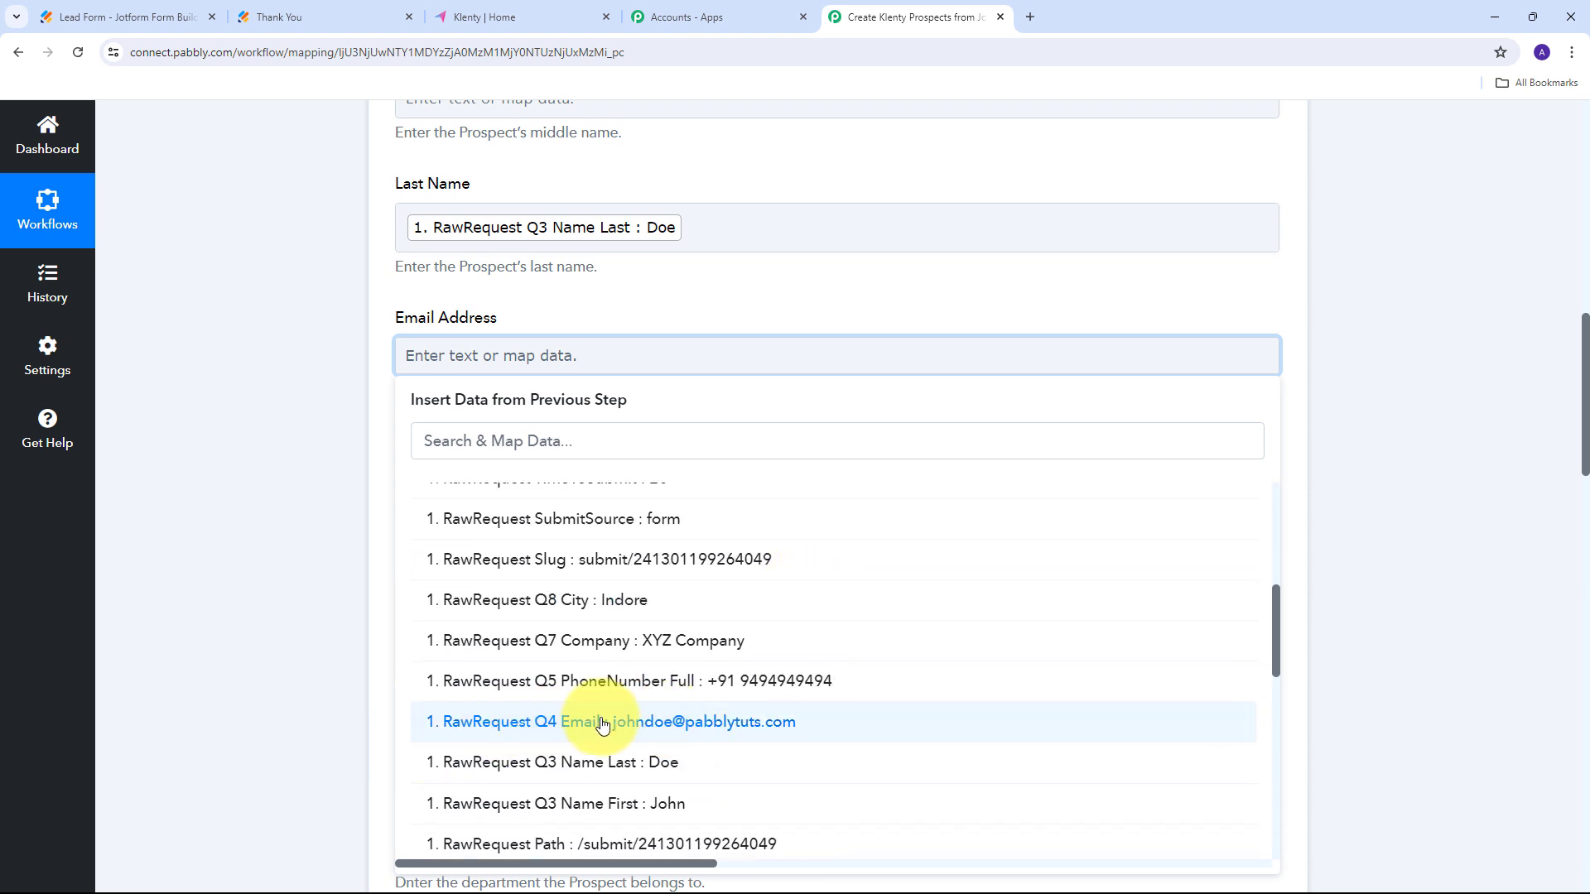
click(726, 729)
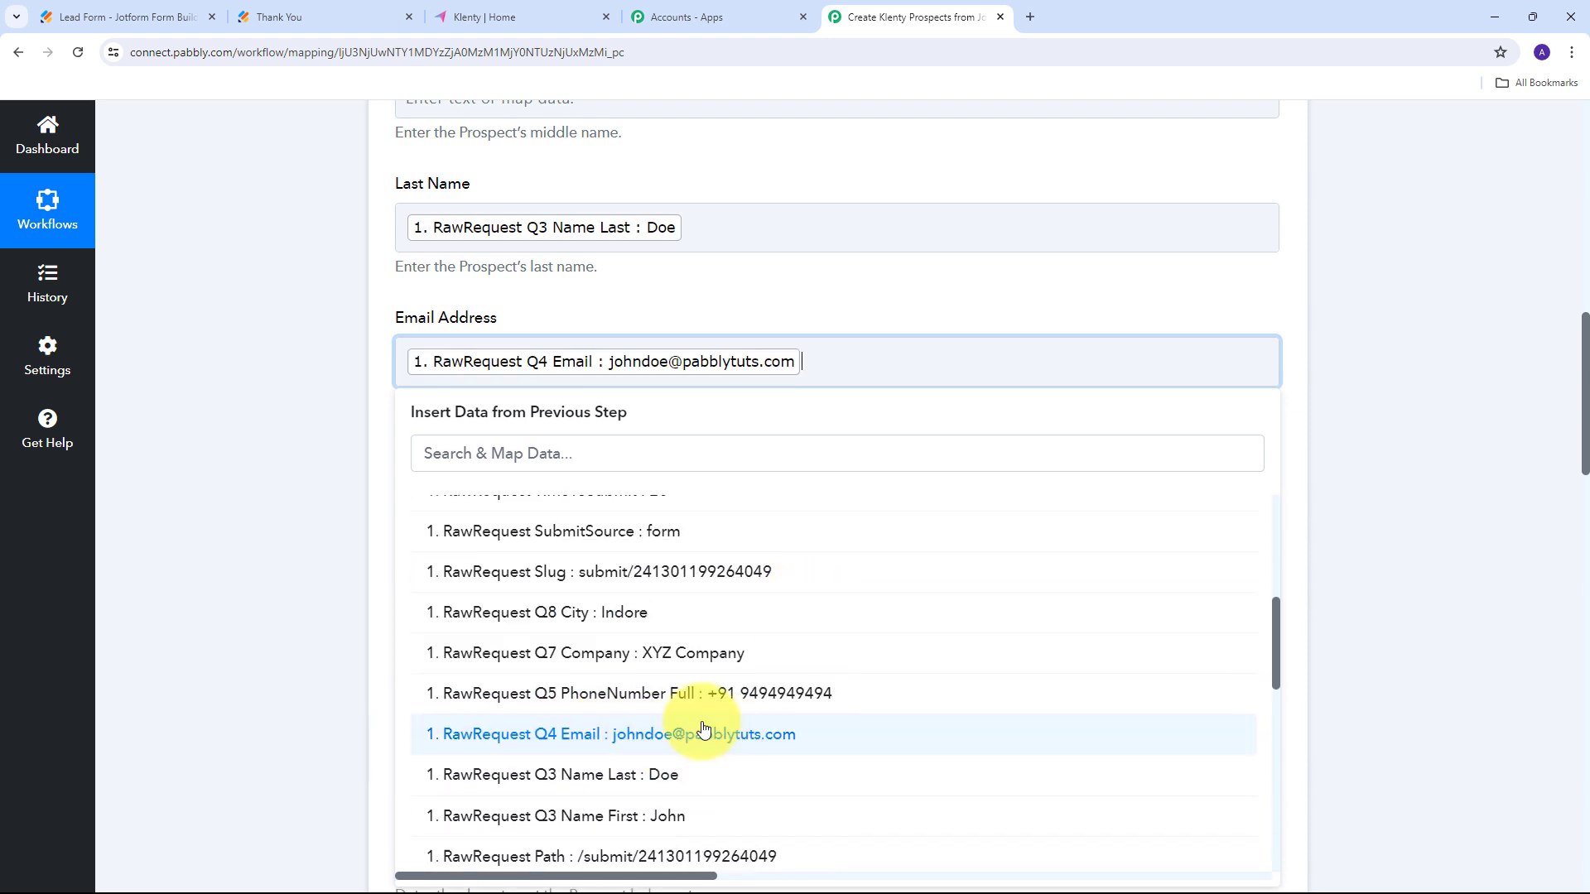
click(273, 464)
scroll(497, 406, down, 1)
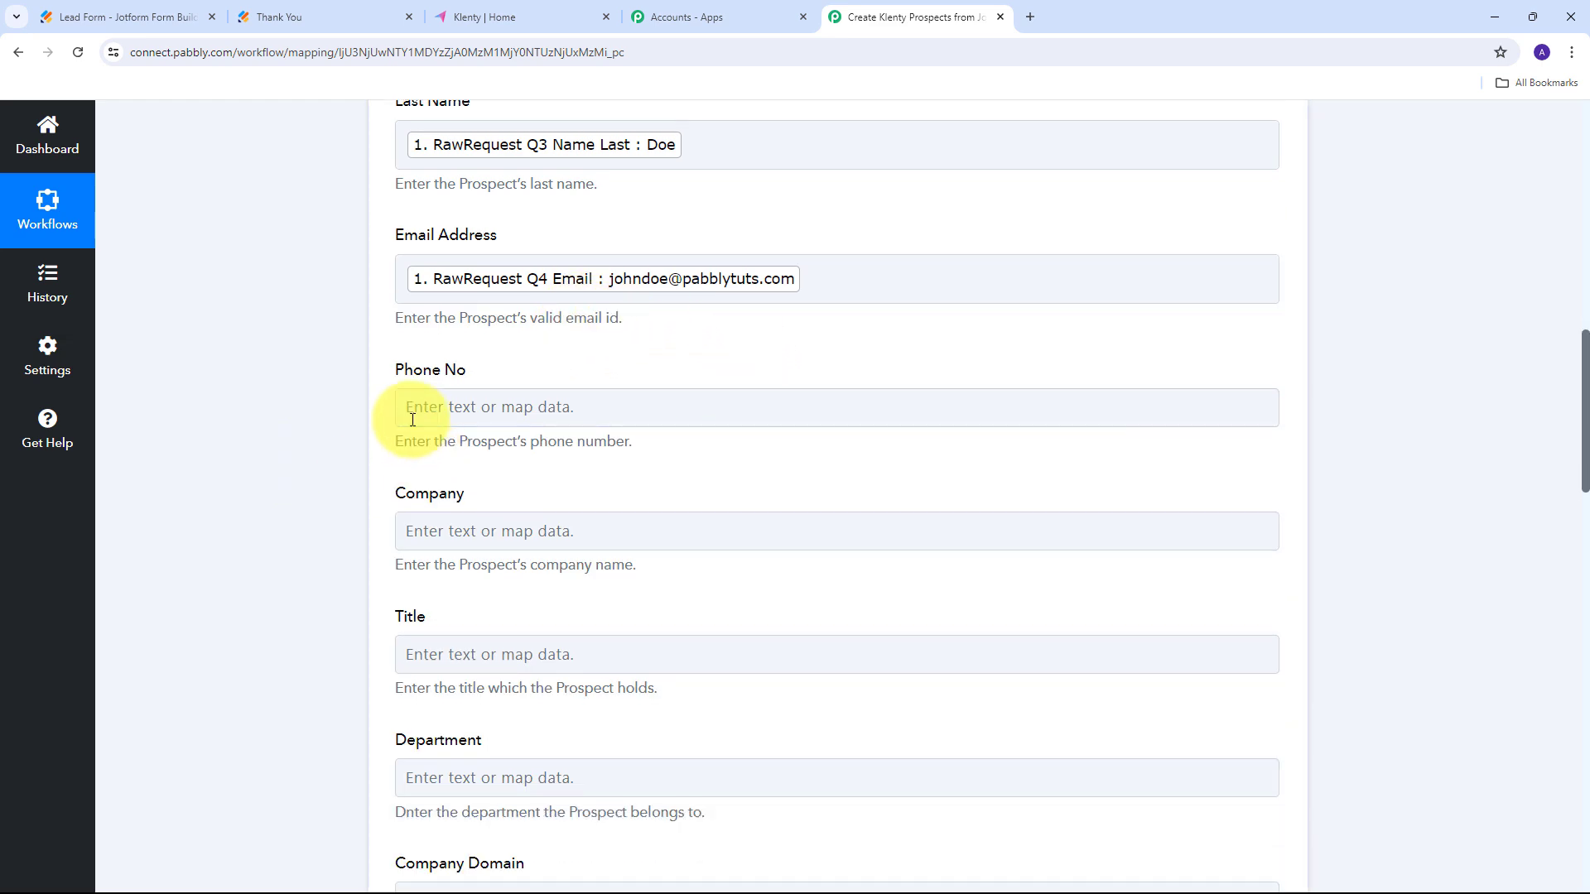
click(473, 410)
click(626, 562)
click(720, 424)
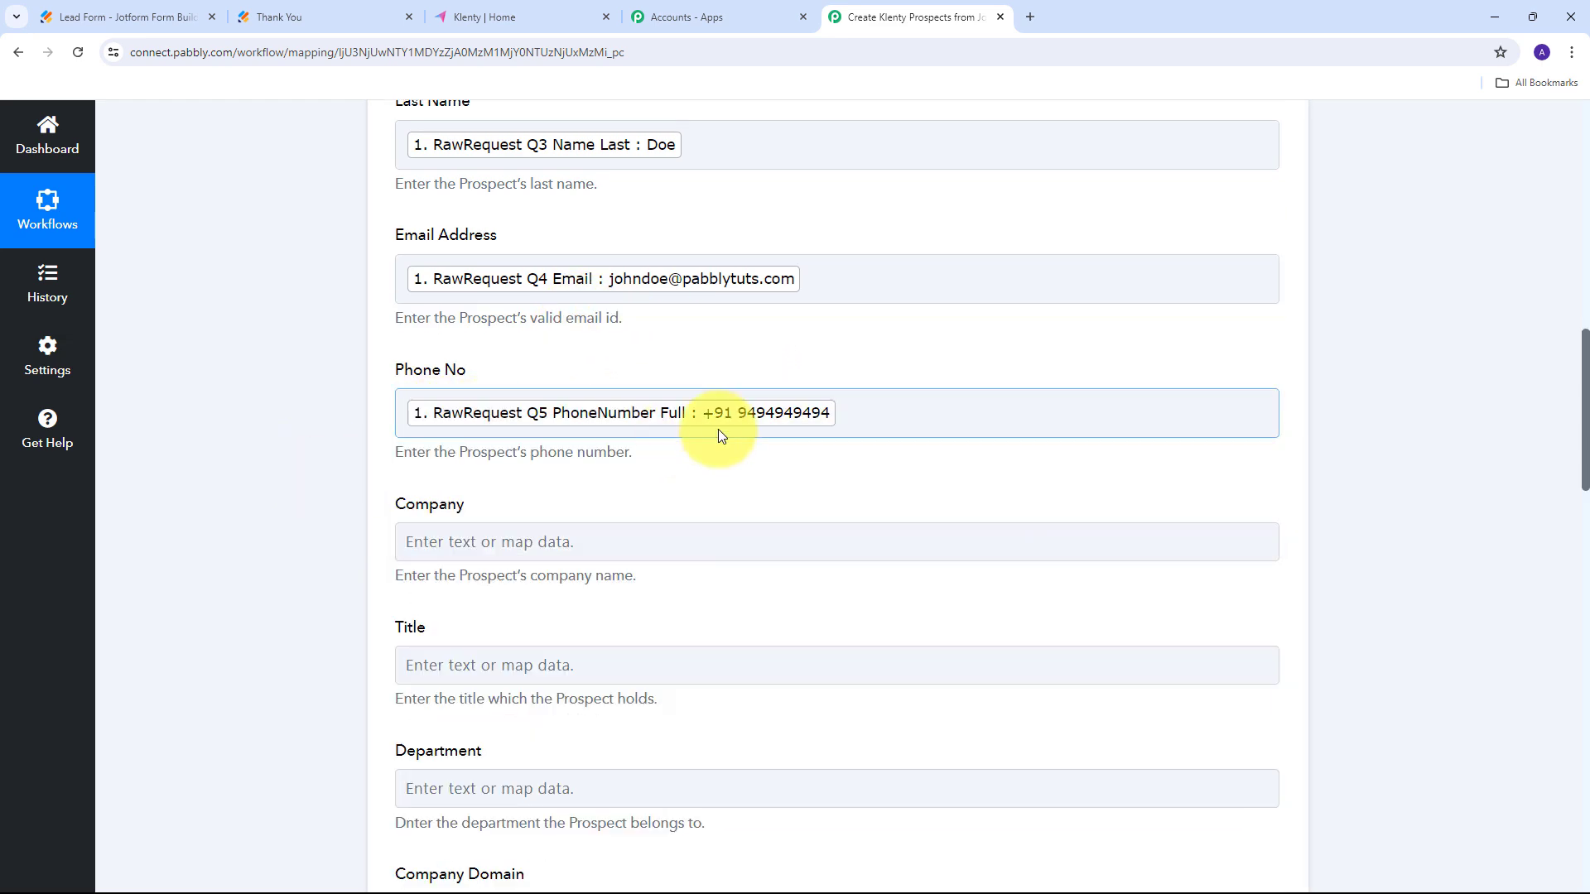
scroll(380, 391, down, 2)
Map Company and City to the response's company and city answers, then review the mappings.
click(466, 384)
click(650, 554)
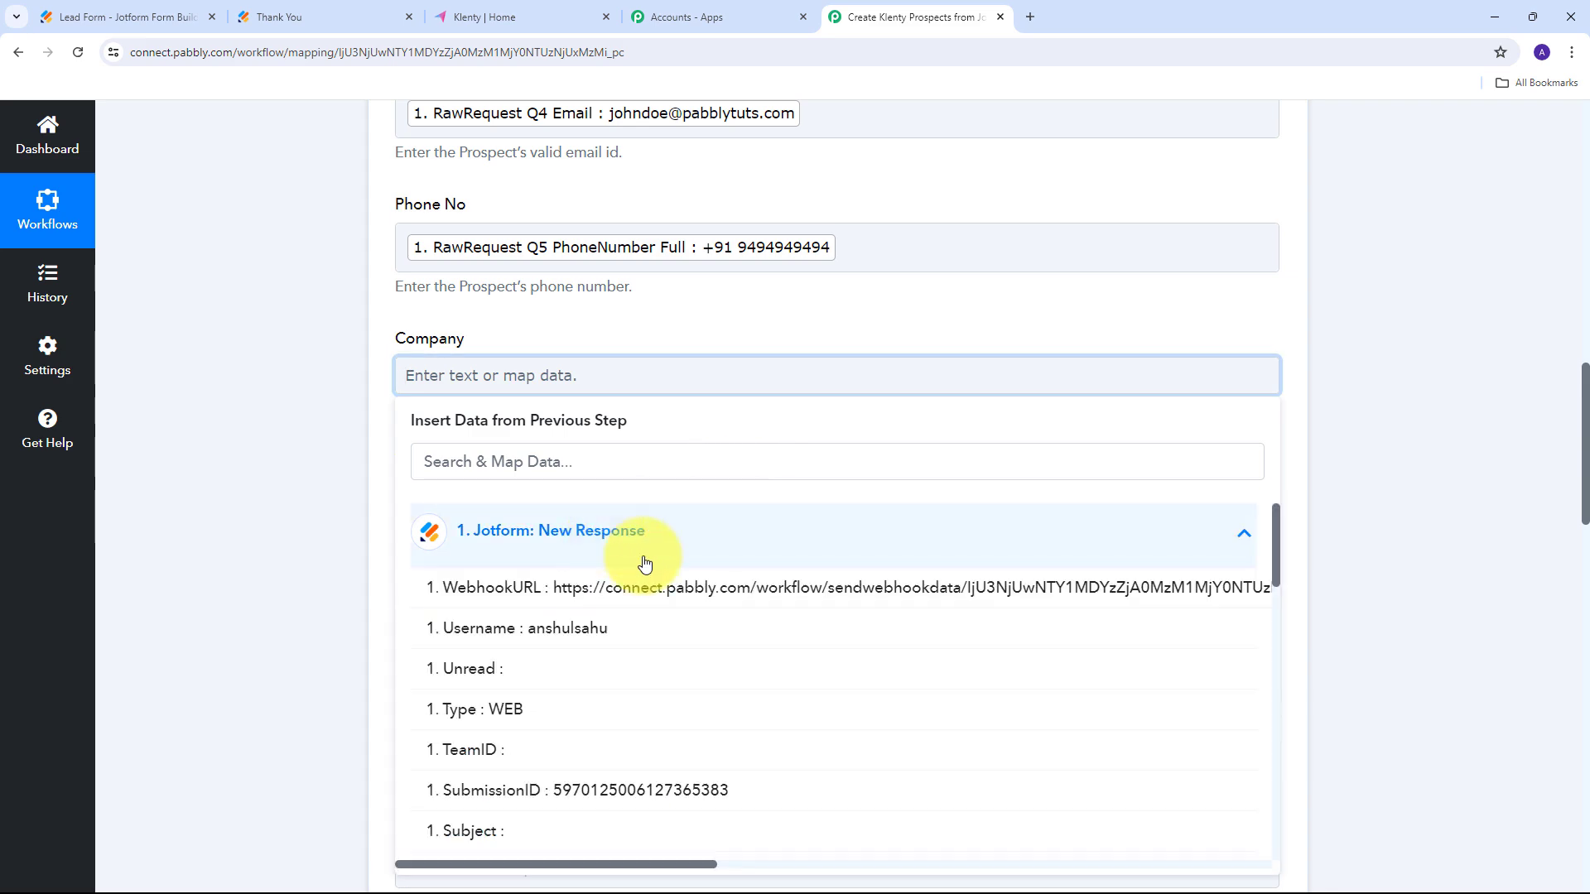
click(652, 593)
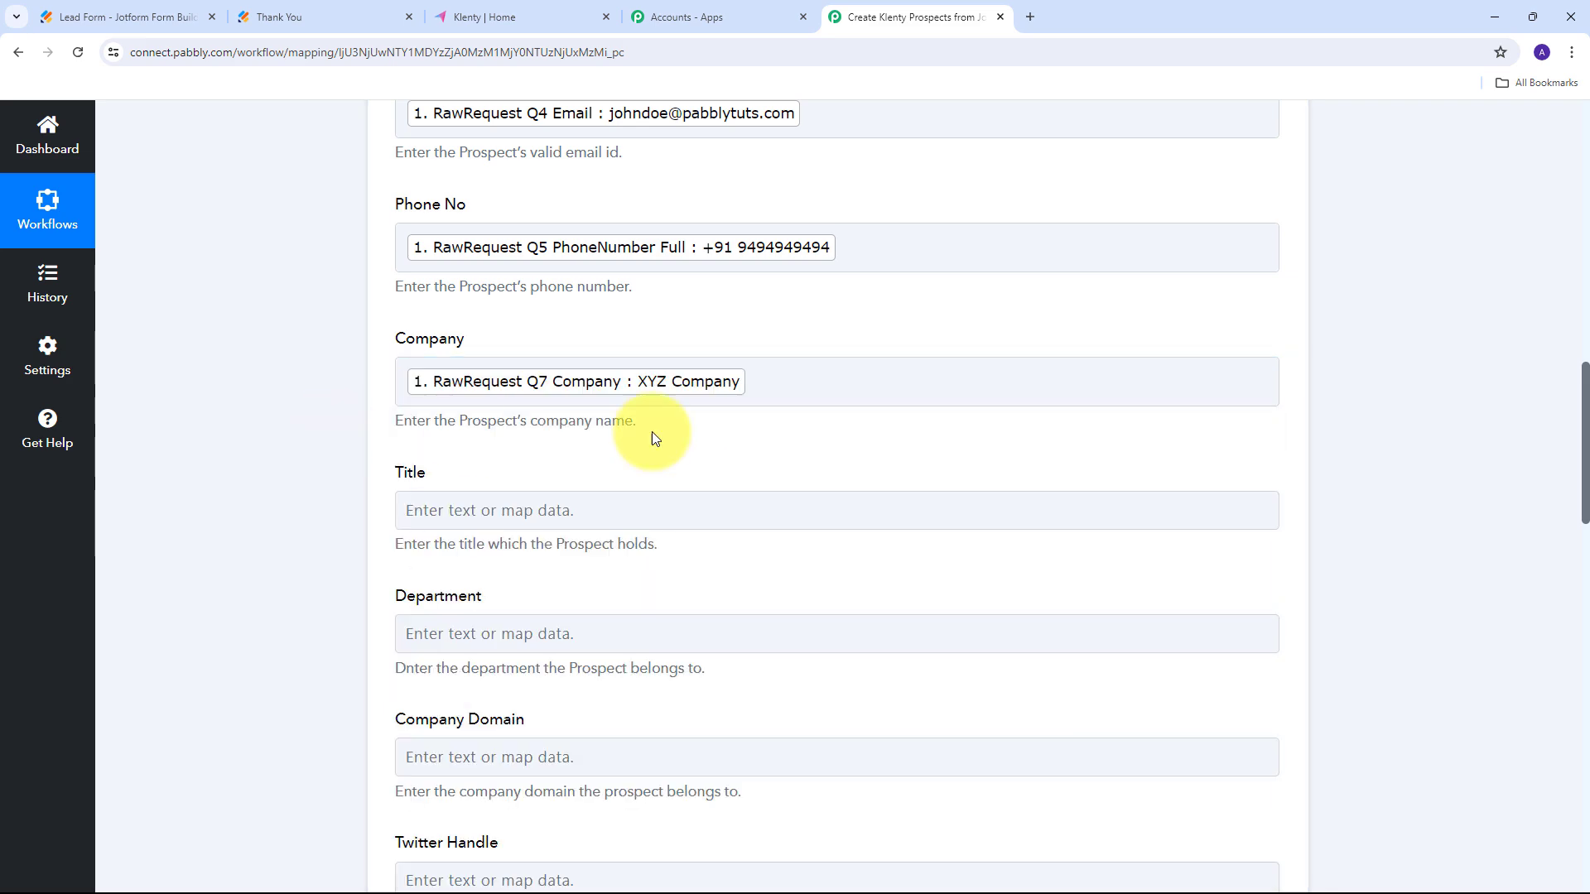
scroll(658, 431, down, 2)
scroll(668, 417, down, 4)
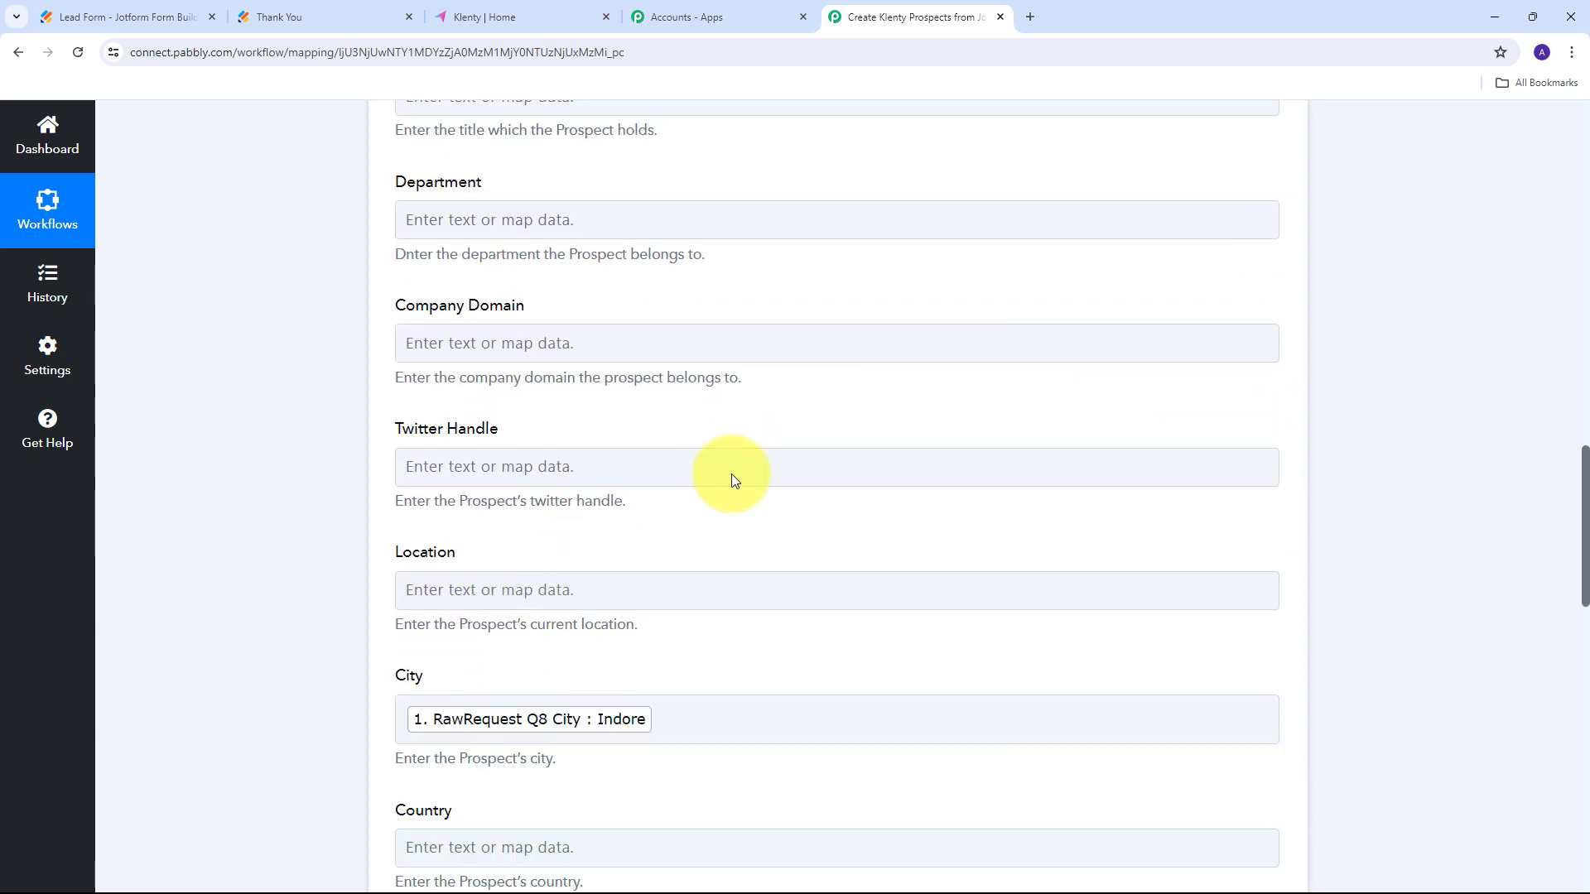
click(732, 474)
scroll(732, 474, up, 3)
scroll(733, 474, up, 8)
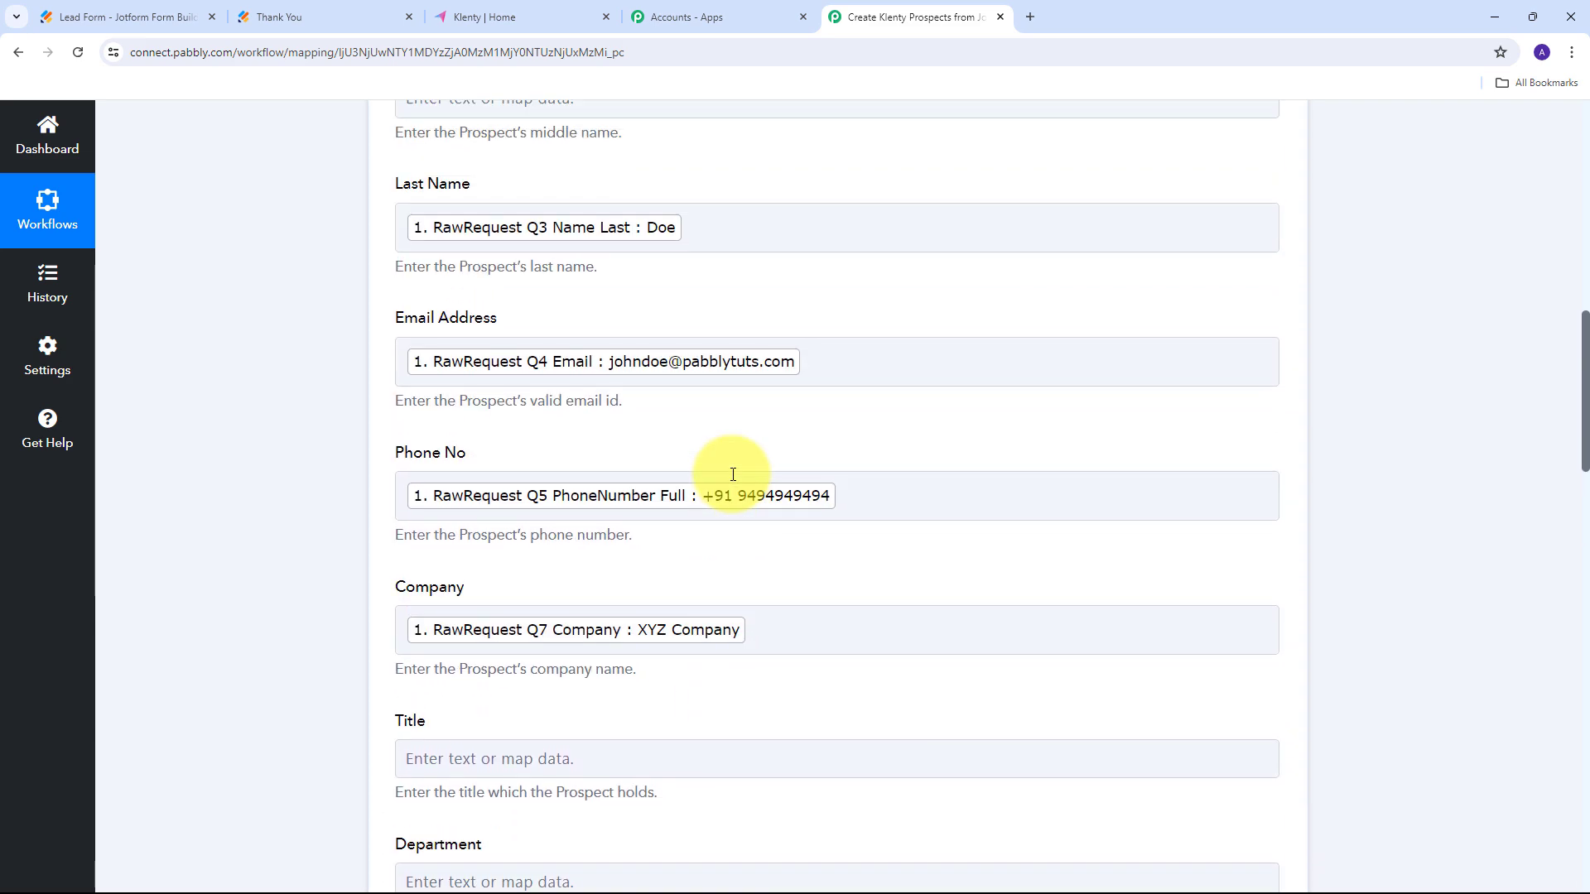
scroll(733, 474, up, 1)
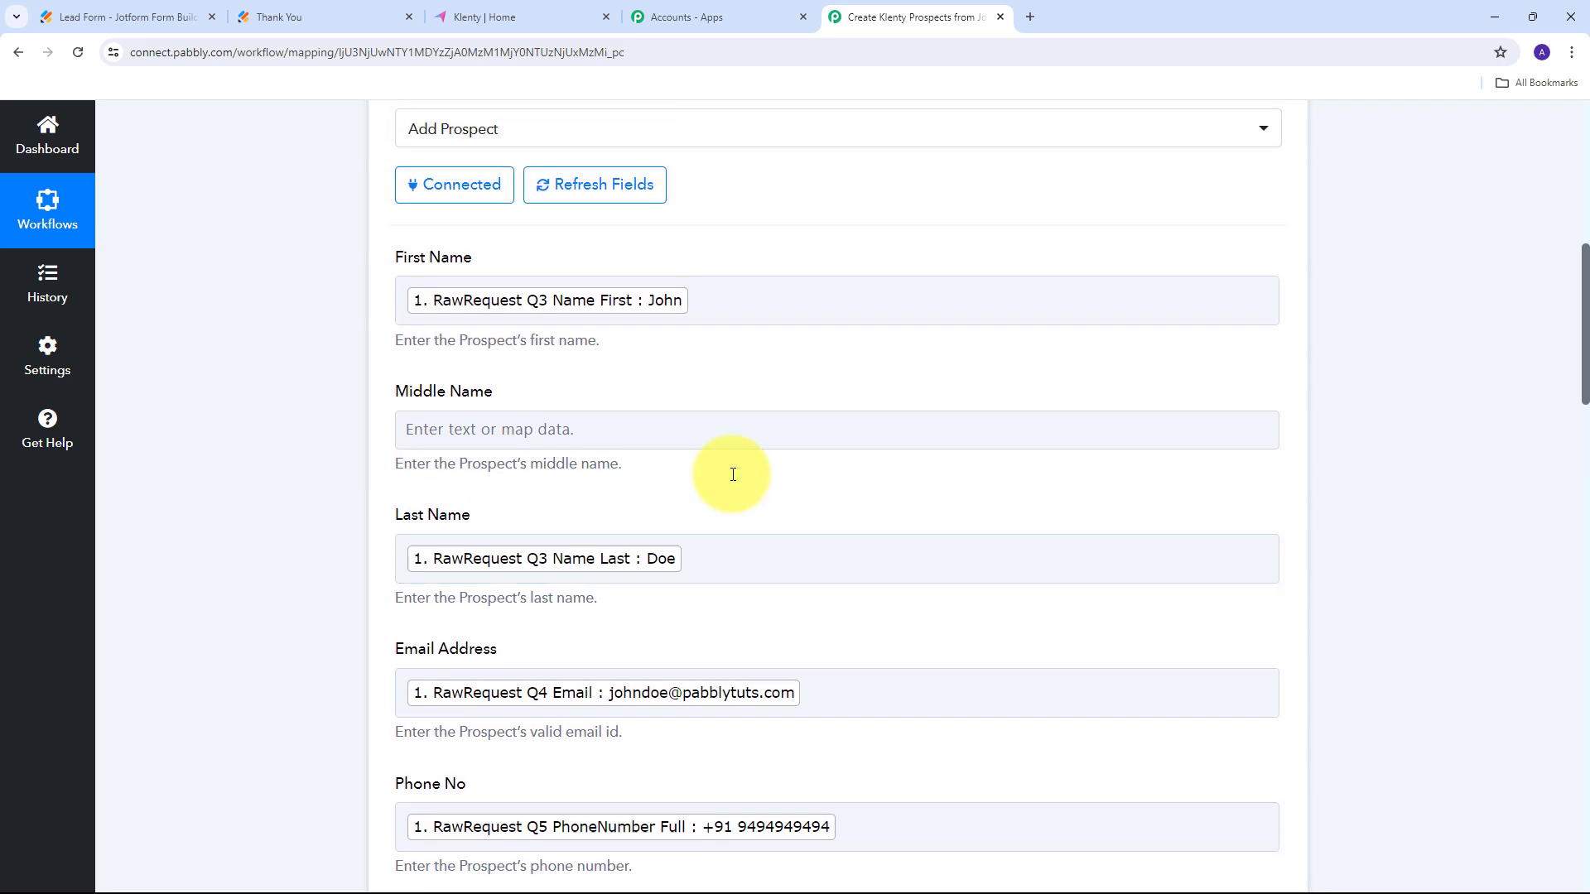
click(549, 429)
scroll(983, 422, down, 15)
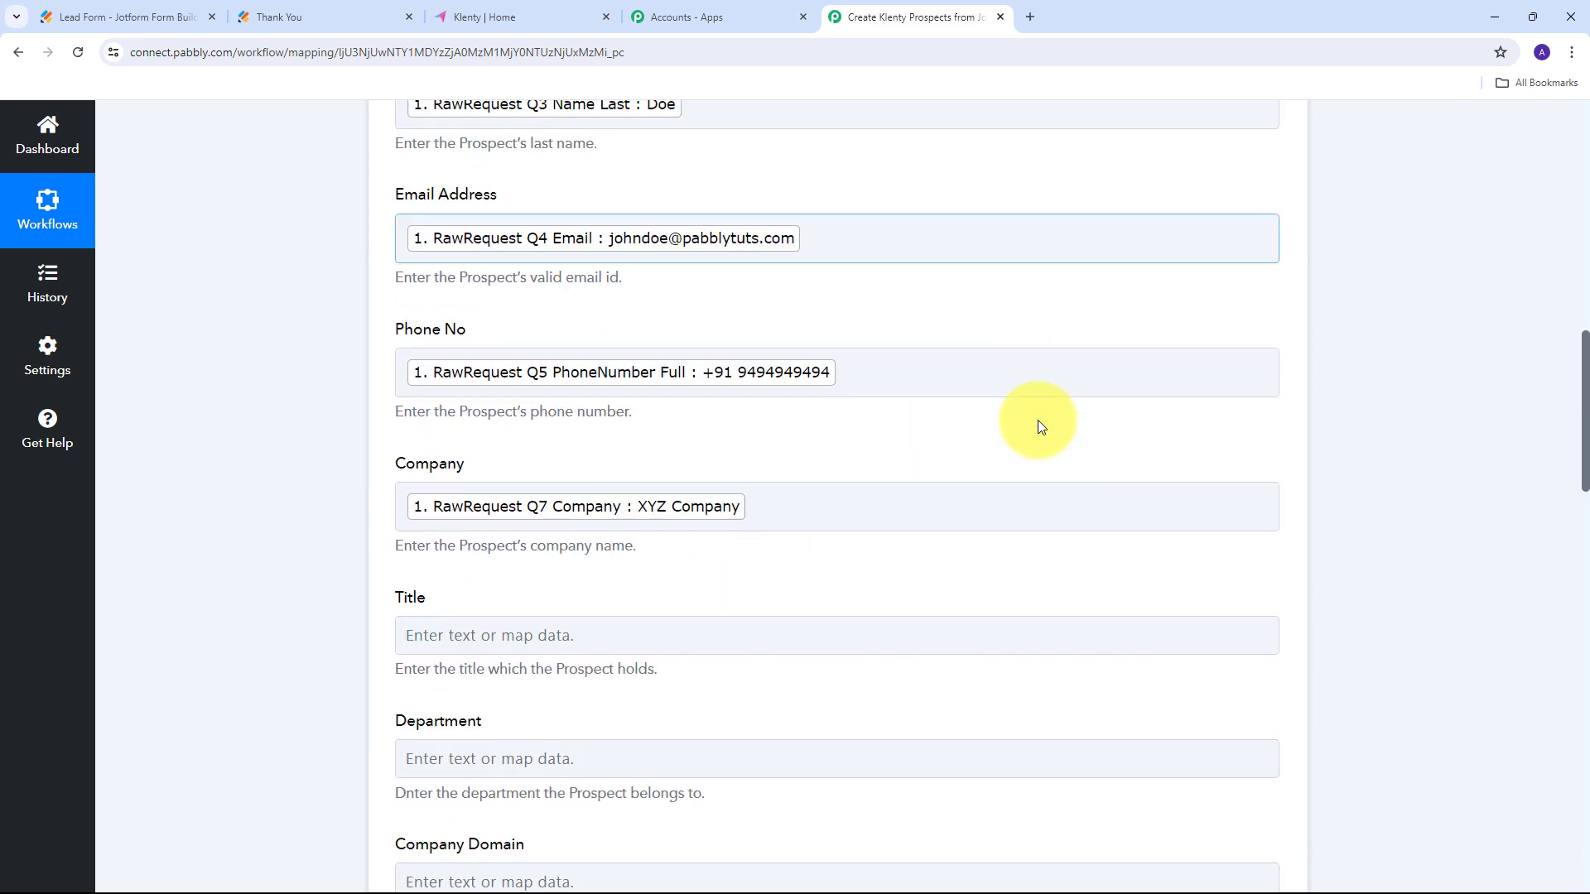
scroll(825, 455, up, 1)
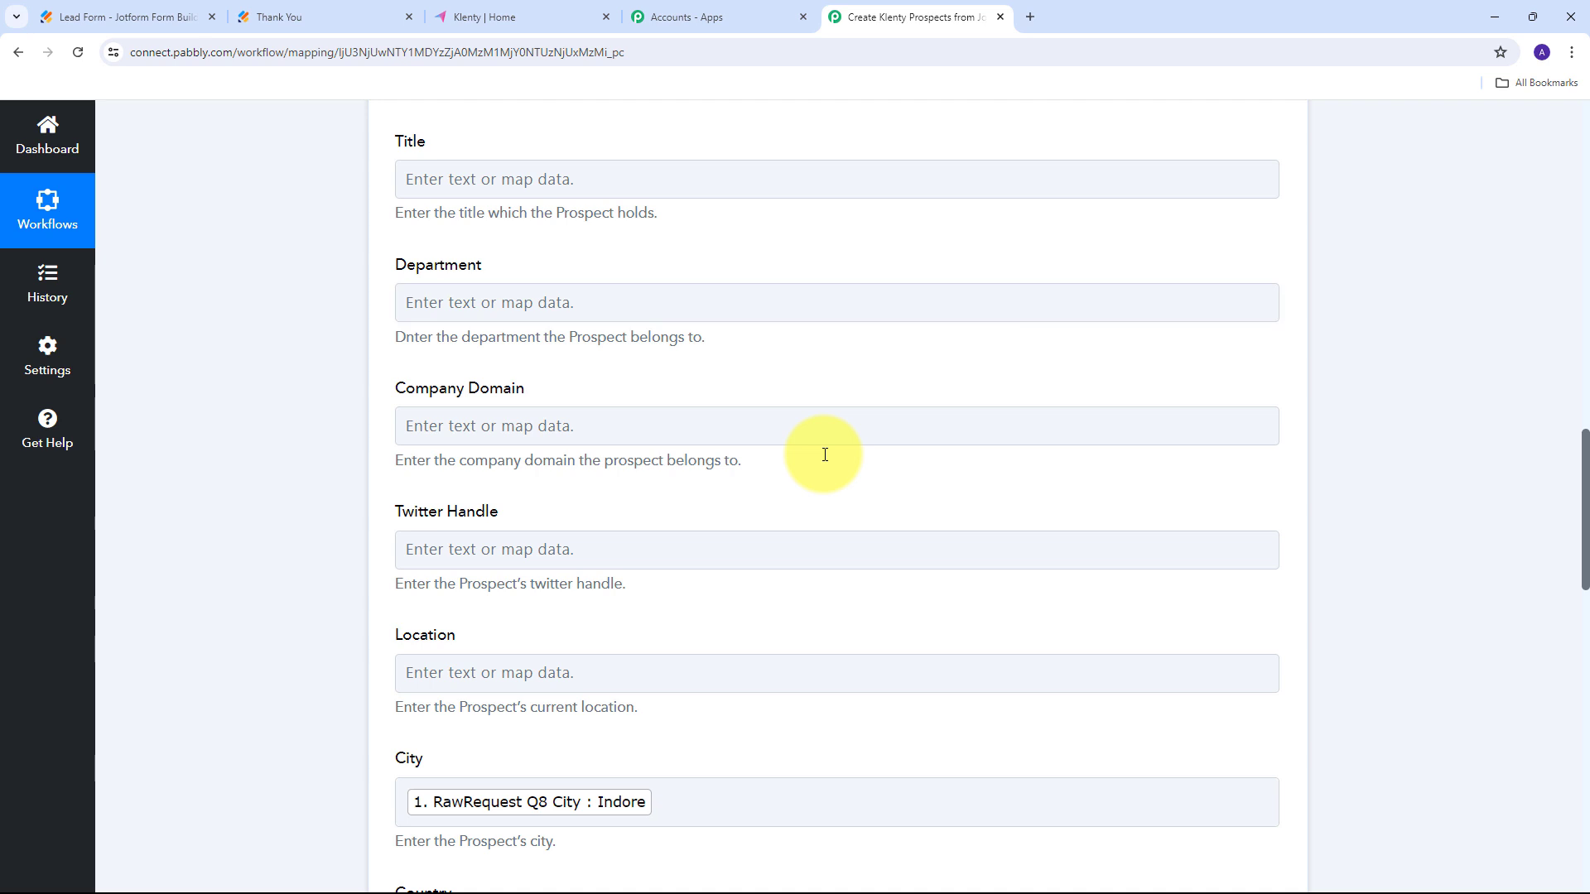
scroll(777, 449, up, 3)
scroll(276, 444, down, 3)
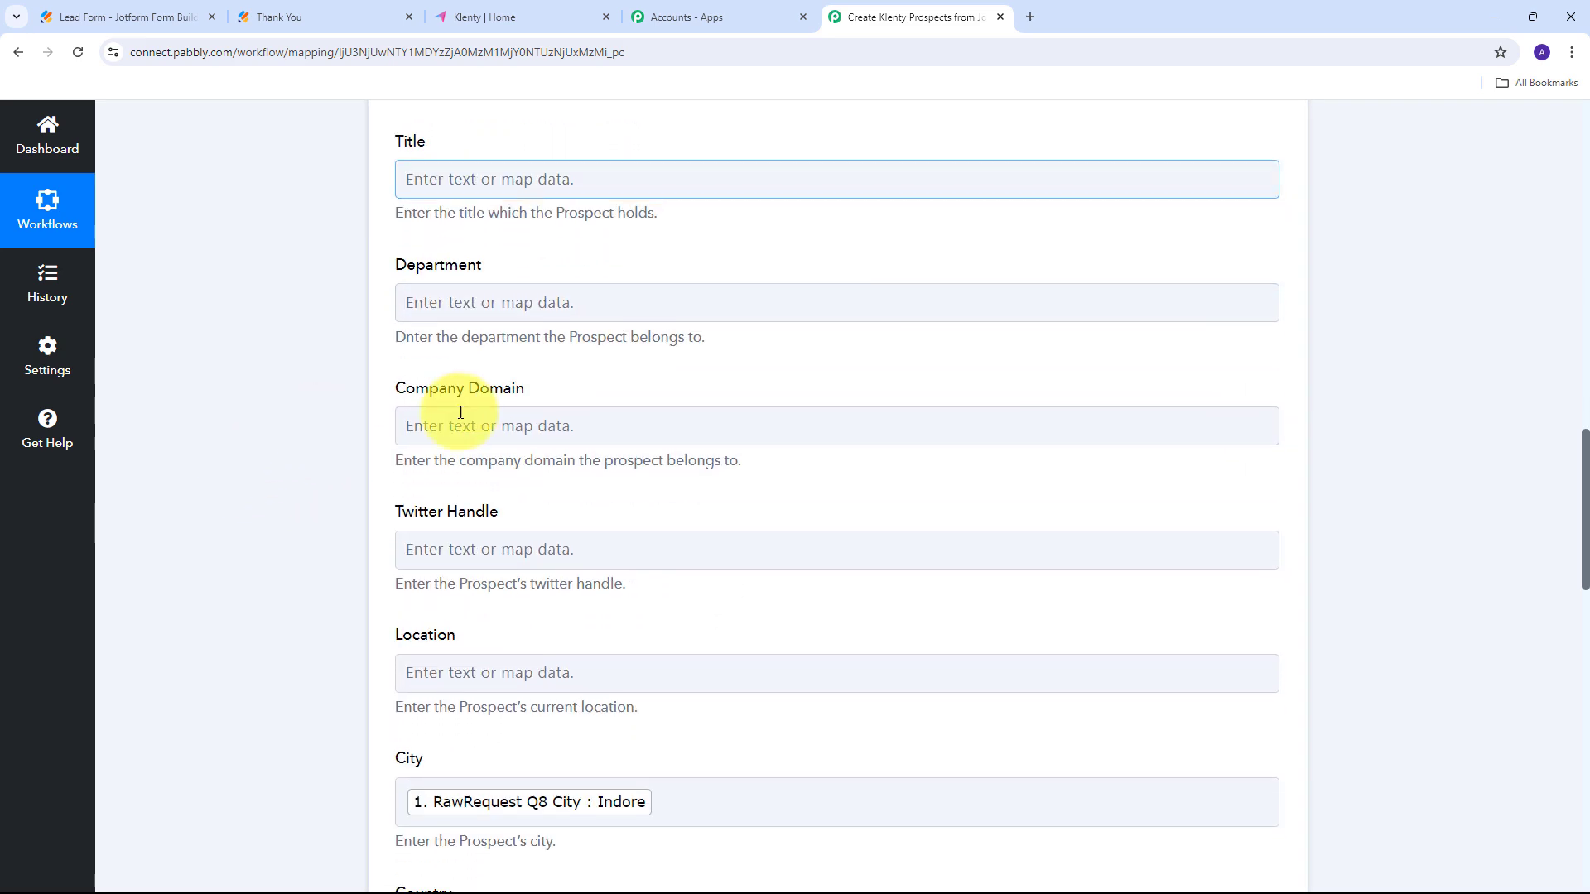
scroll(853, 494, down, 2)
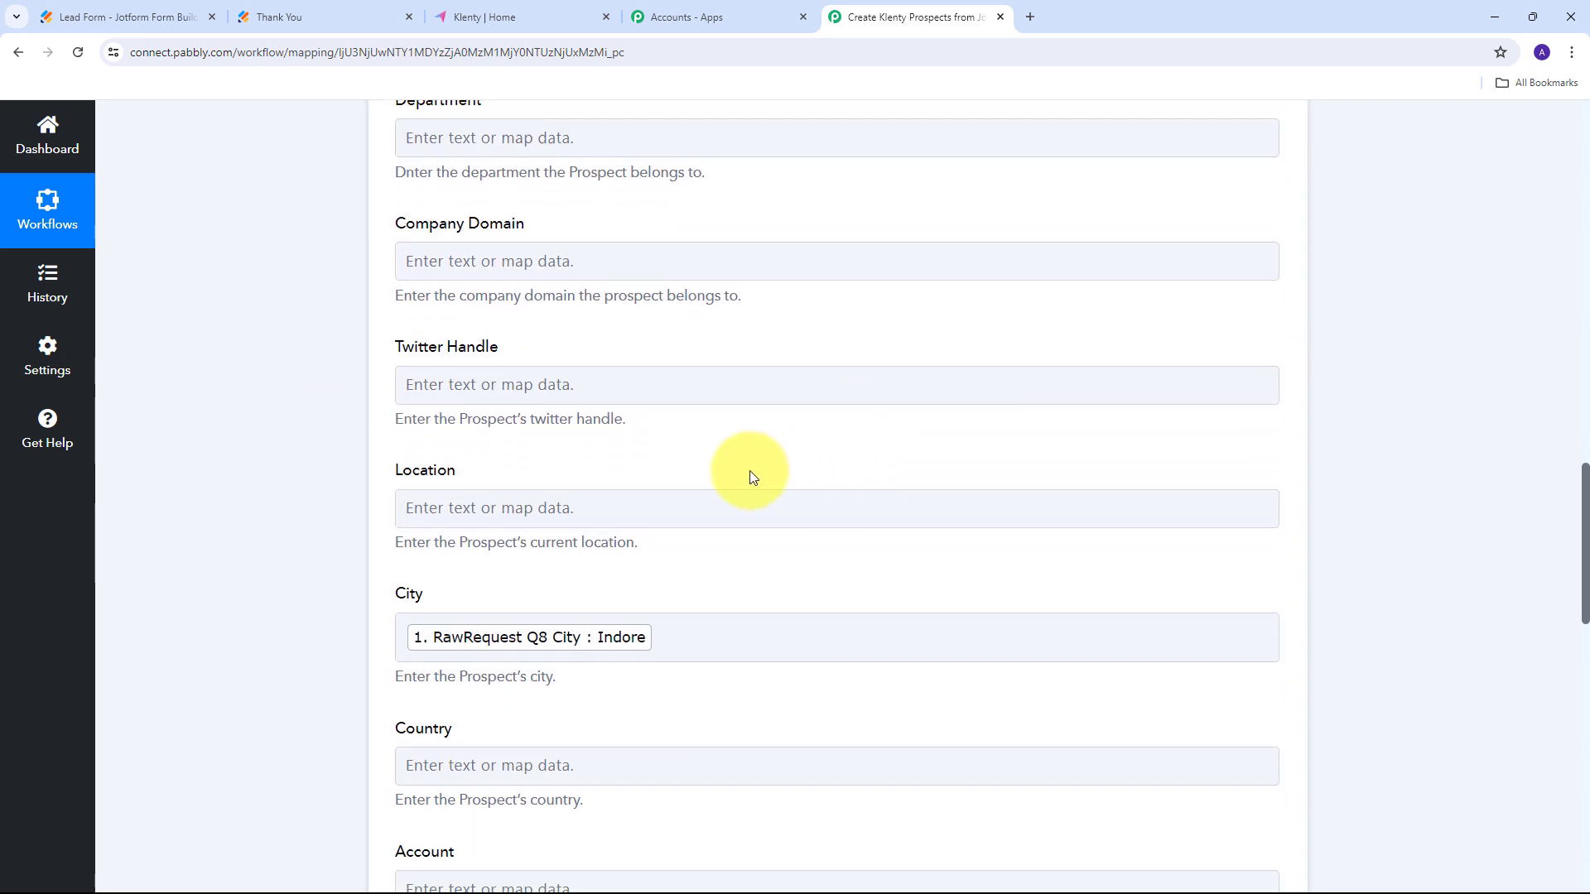
scroll(749, 477, up, 9)
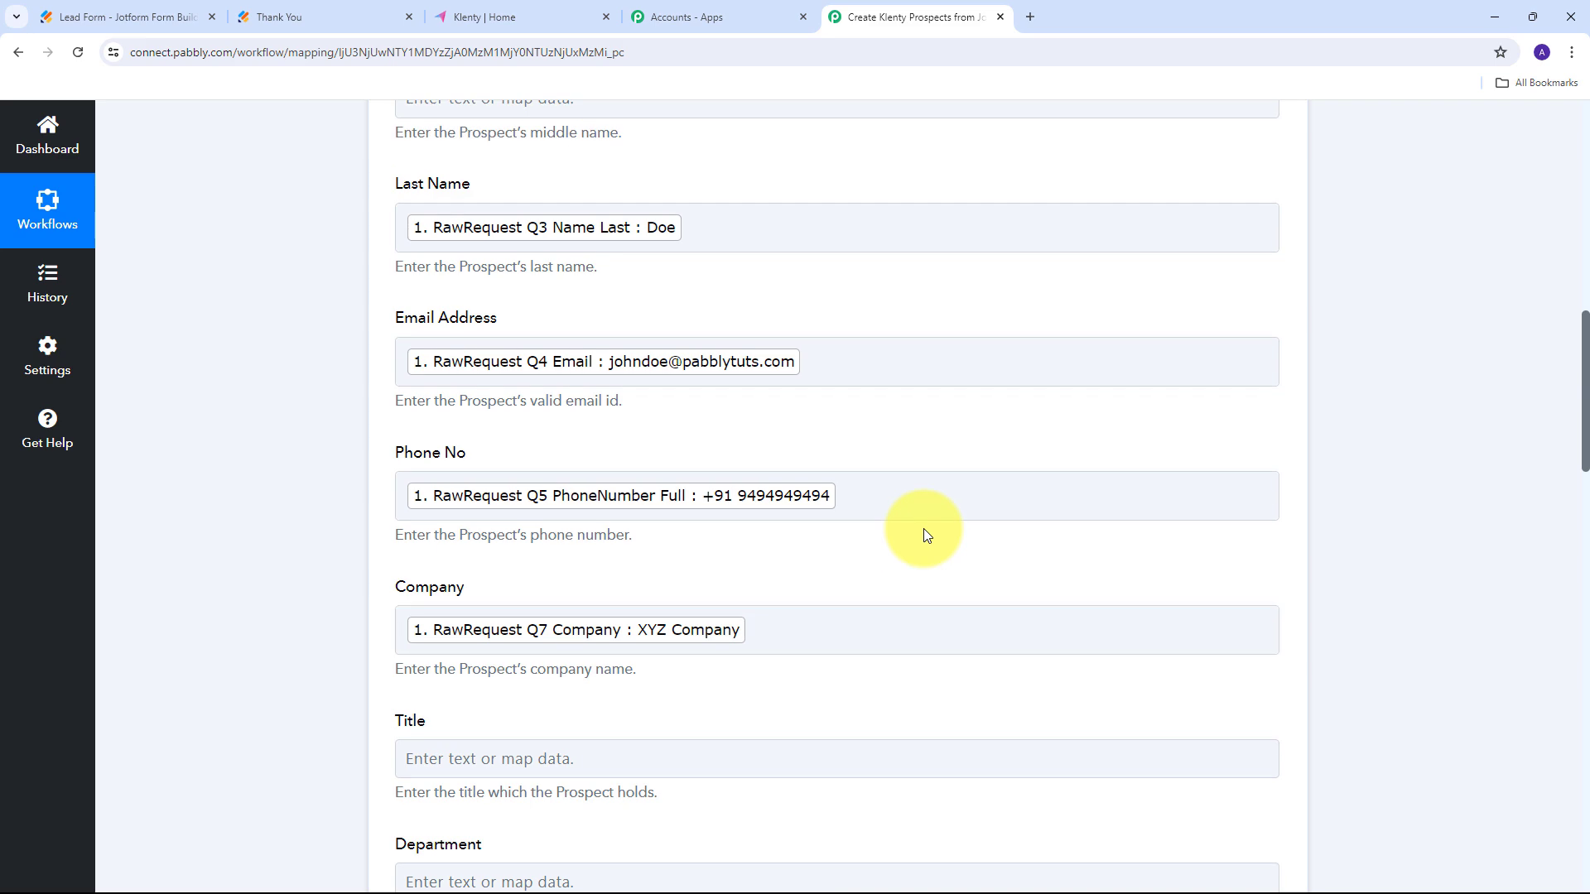
scroll(951, 485, down, 15)
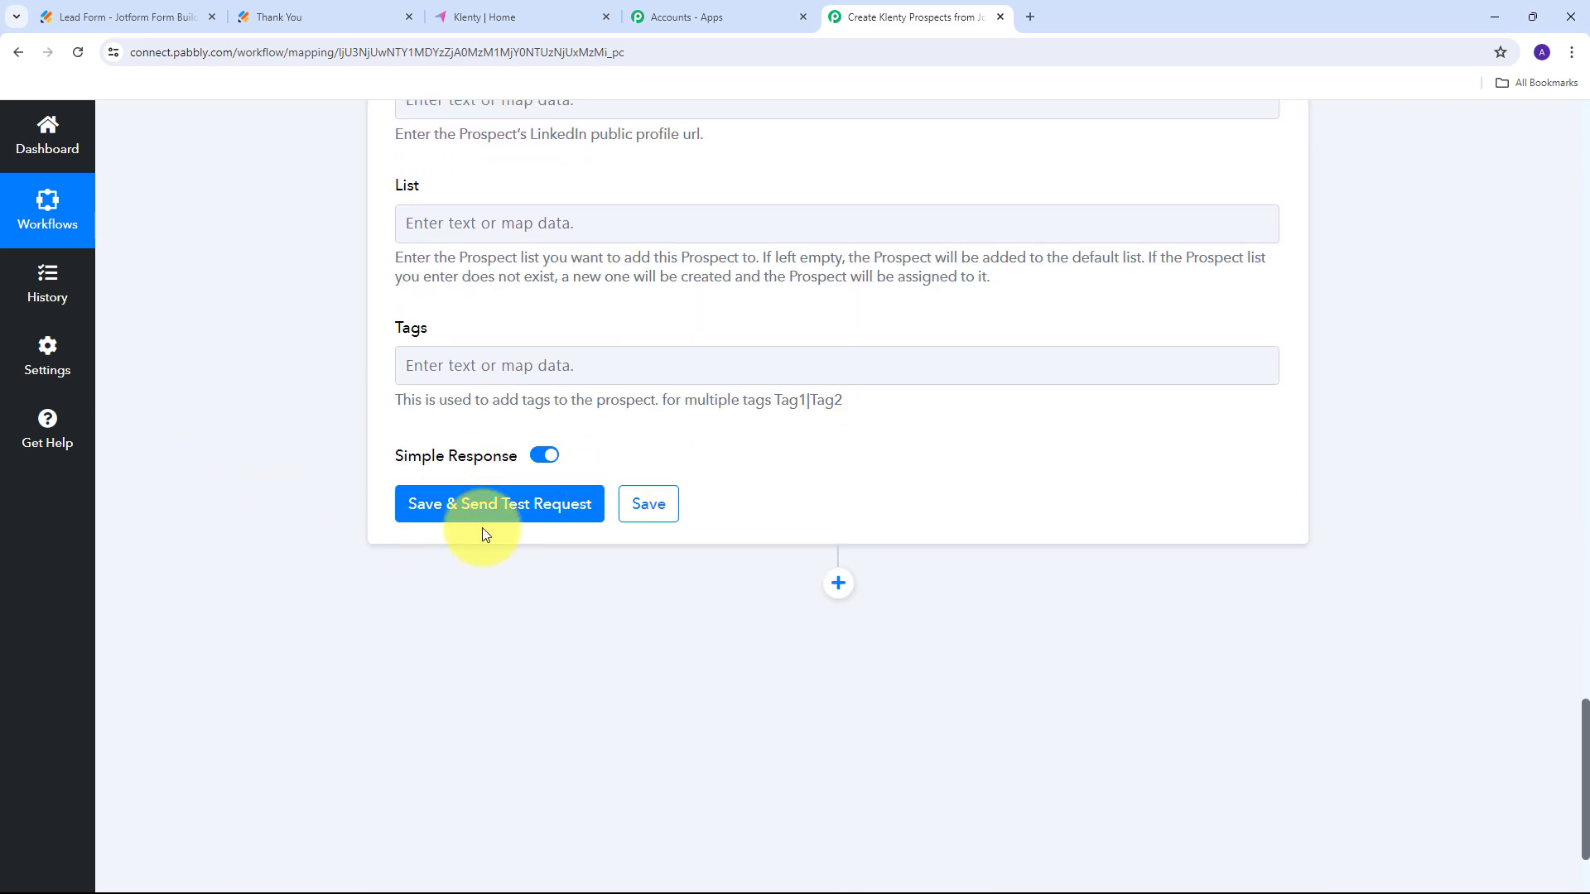
Save the Klenty step and send a test prospect, getting Status 1 and NOT_CONTACTED back.
click(497, 513)
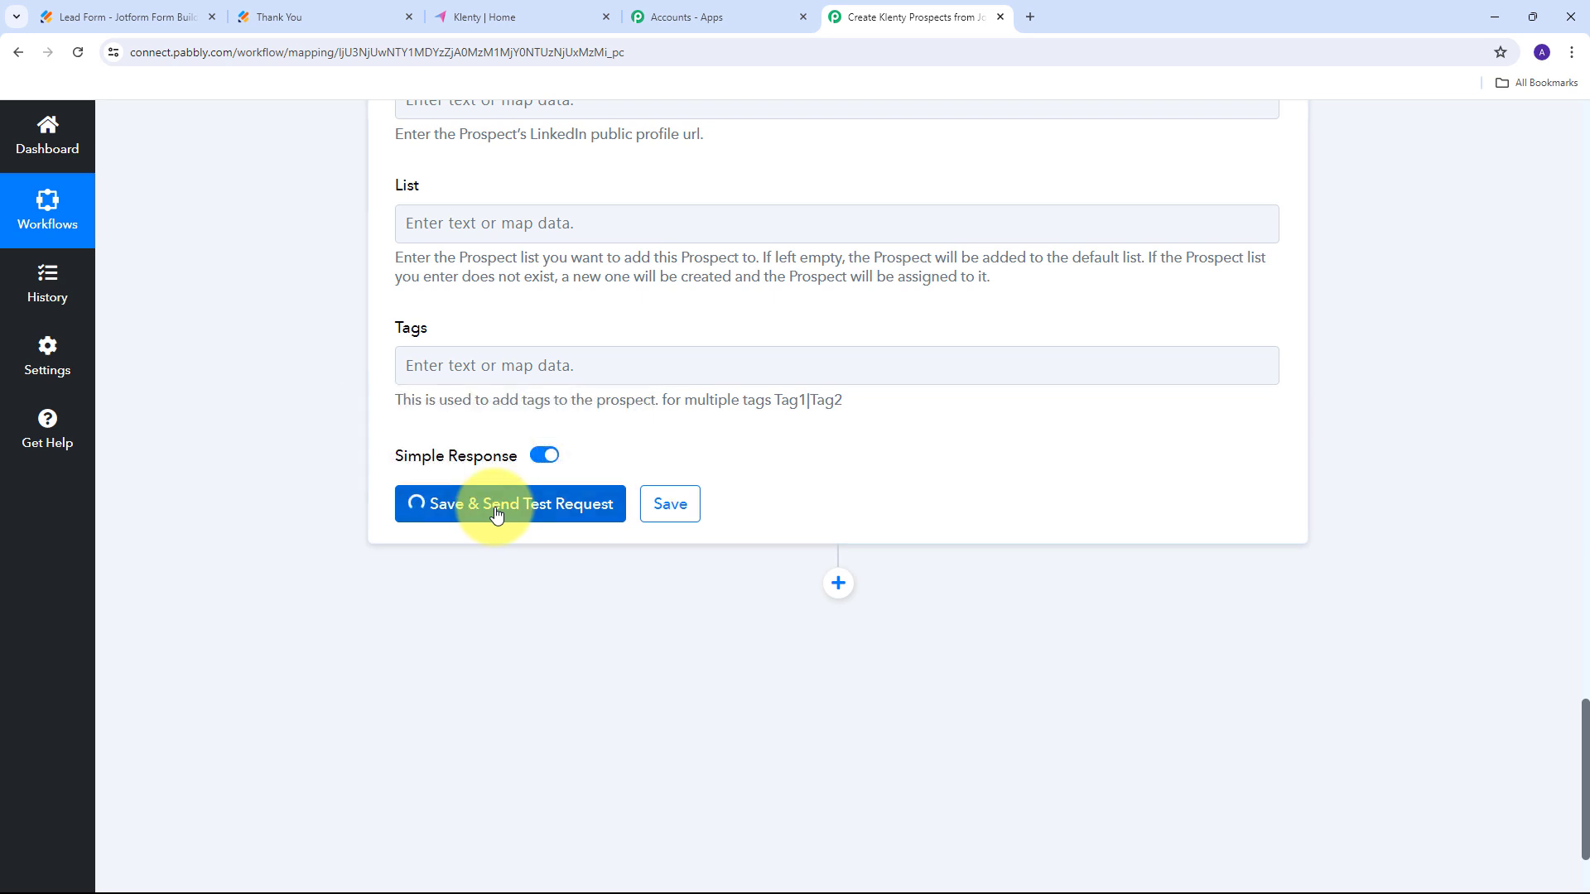
scroll(1319, 448, down, 2)
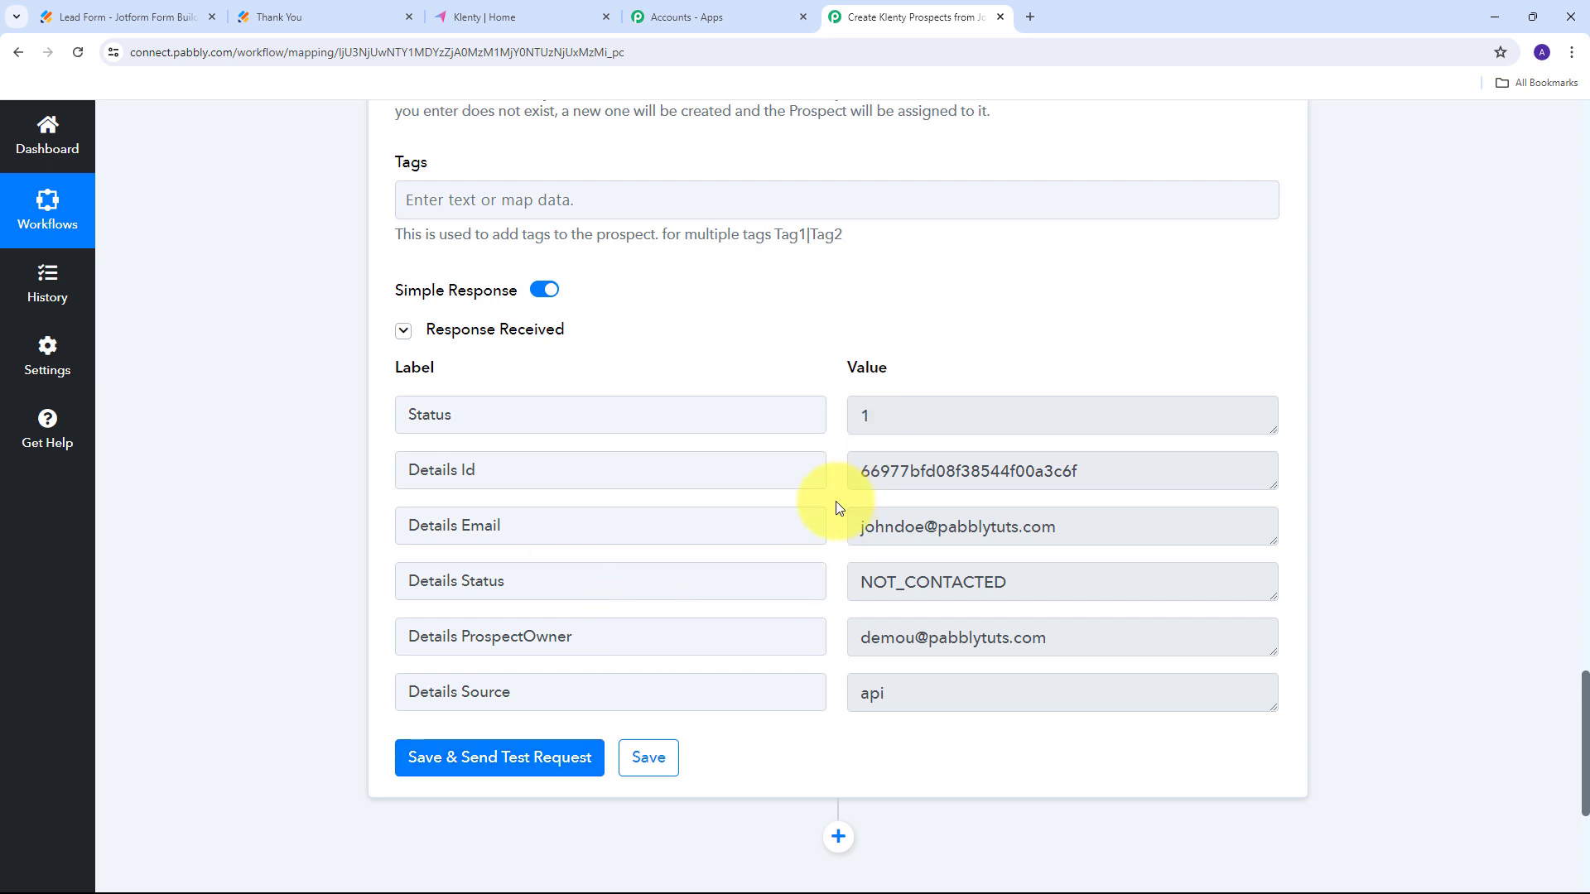
In Klenty, open Prospects from the sidebar person menu to see the new Not Contacted prospect.
click(514, 18)
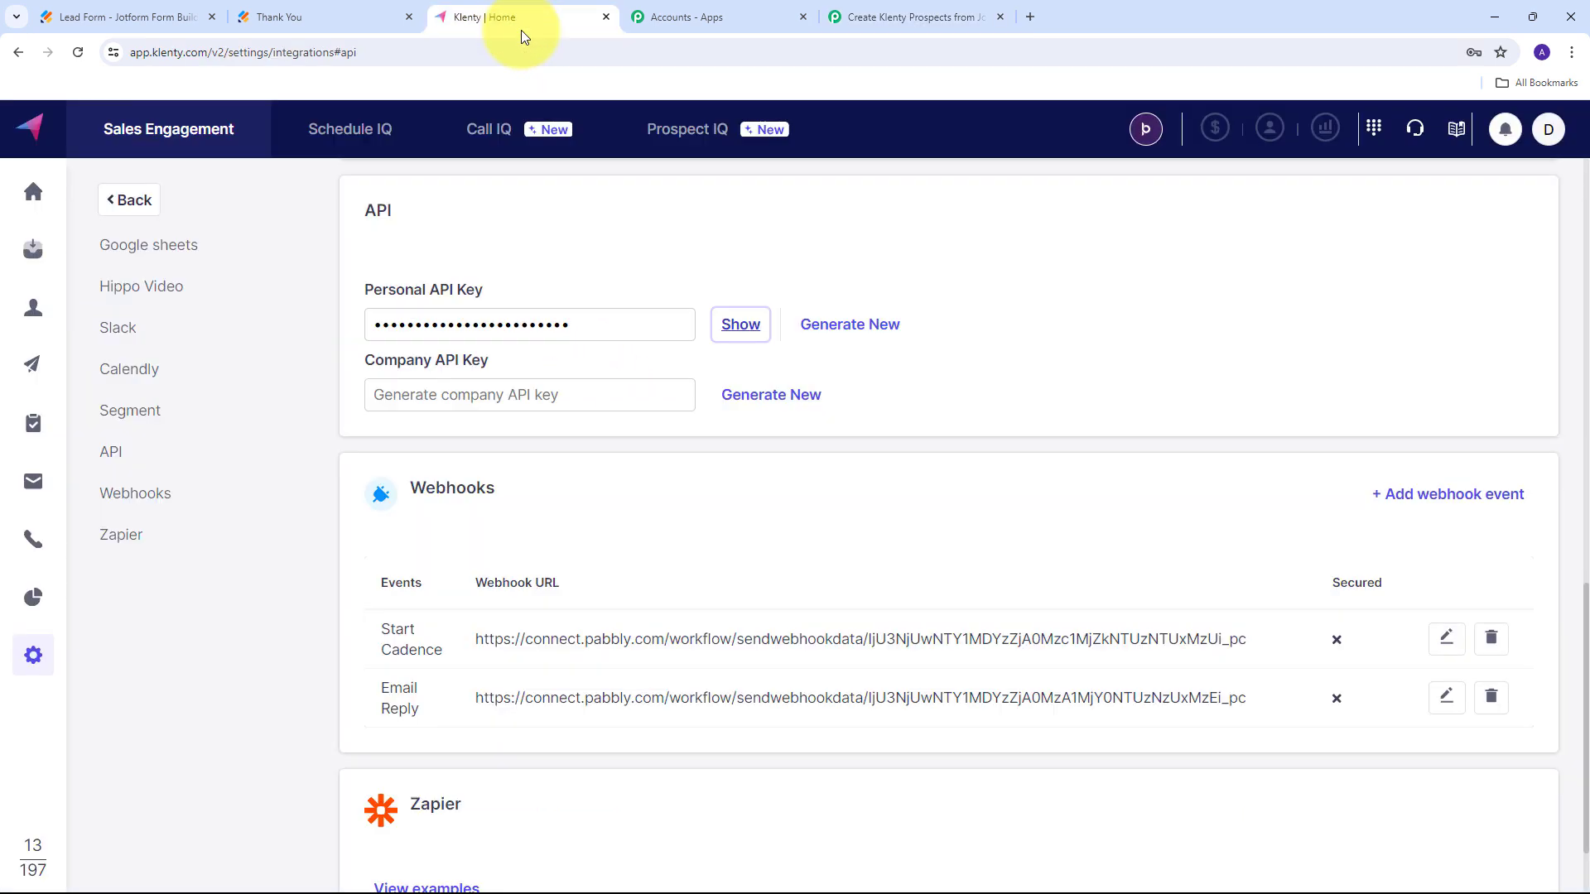
mouse_move(33, 309)
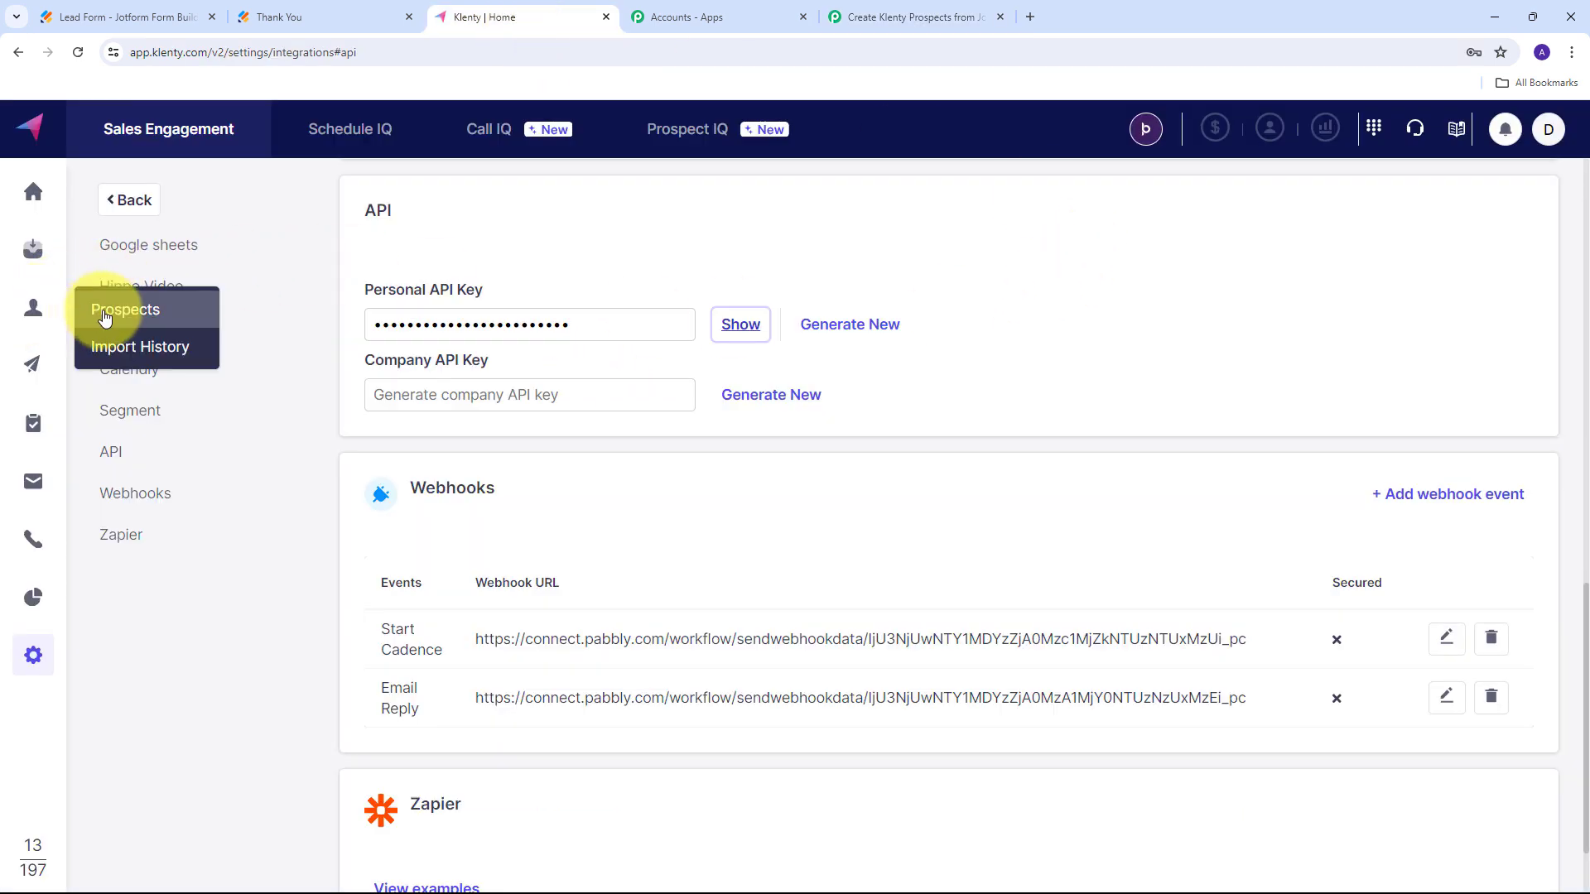
click(177, 316)
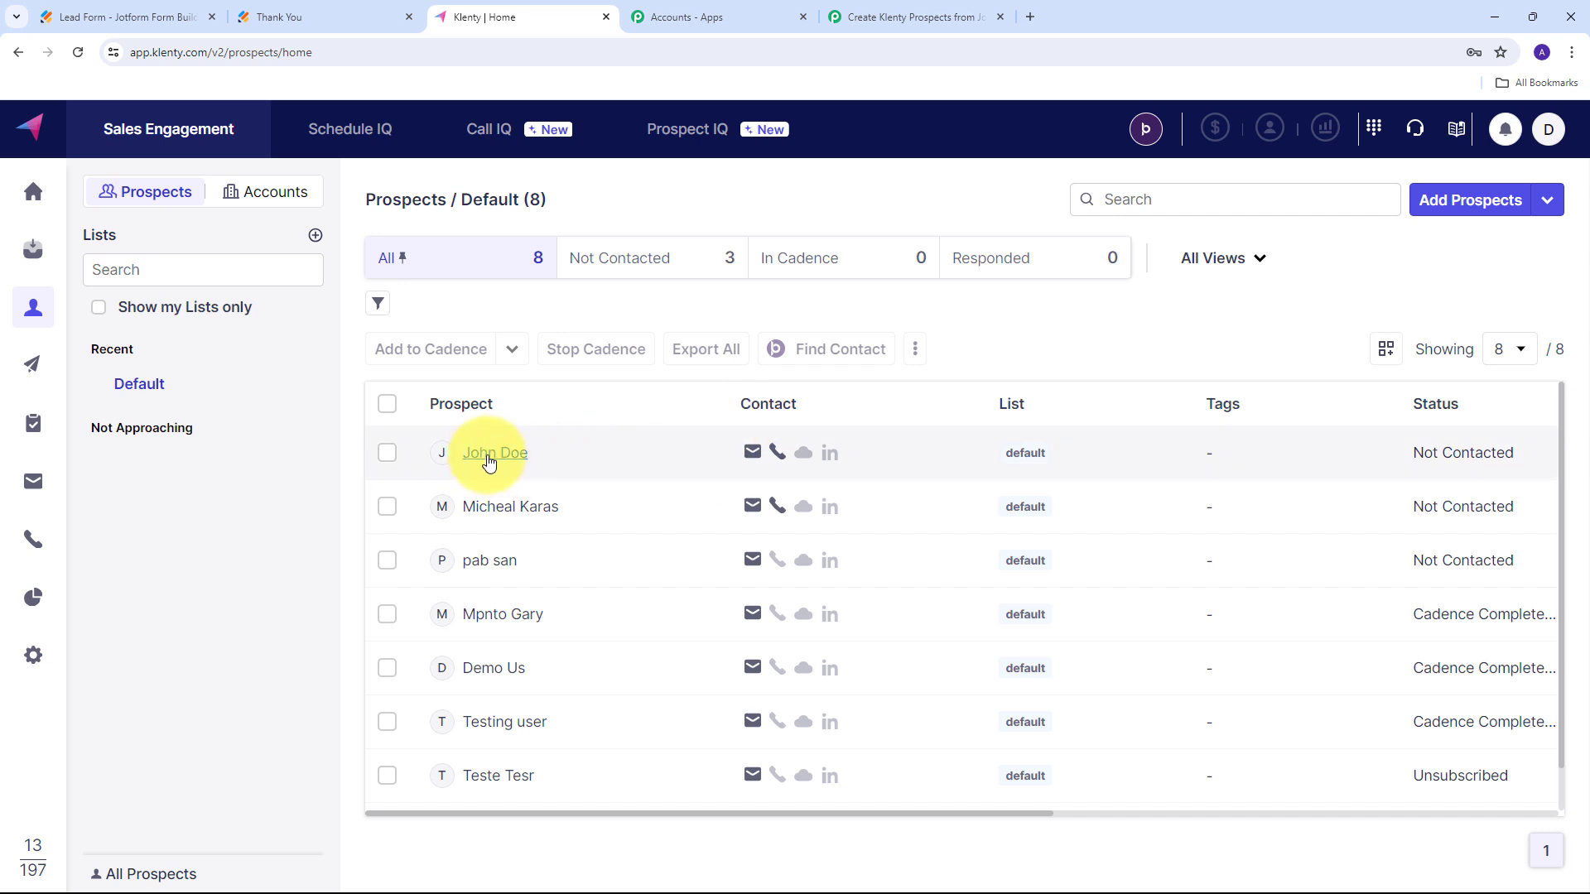
Review the test prospect's details, compare with the Thank You page, then close the panel.
click(489, 462)
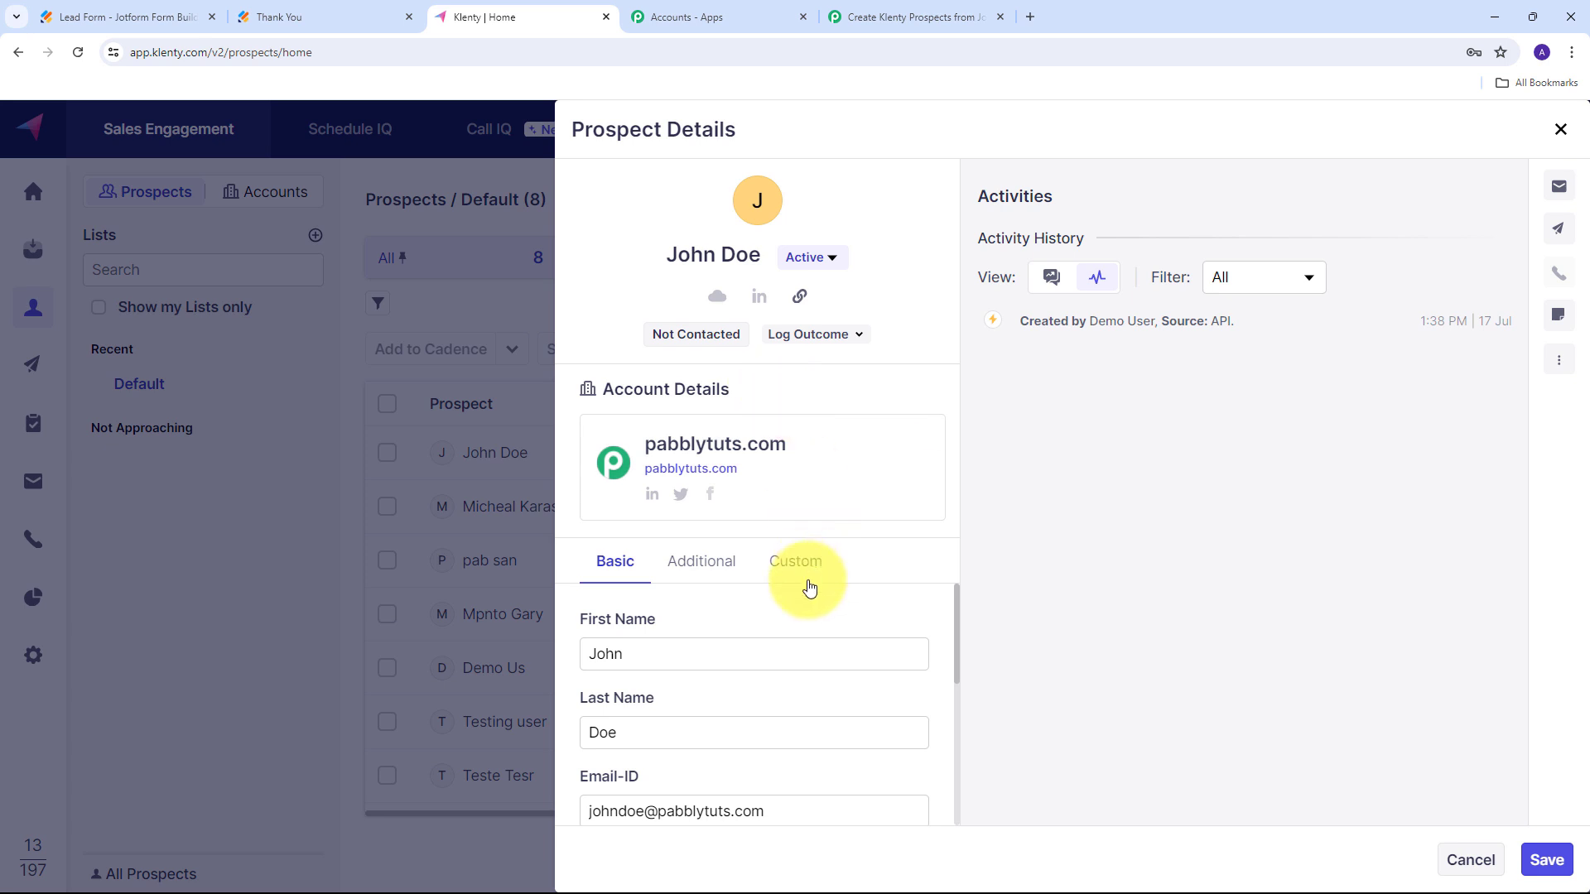
scroll(783, 646, down, 2)
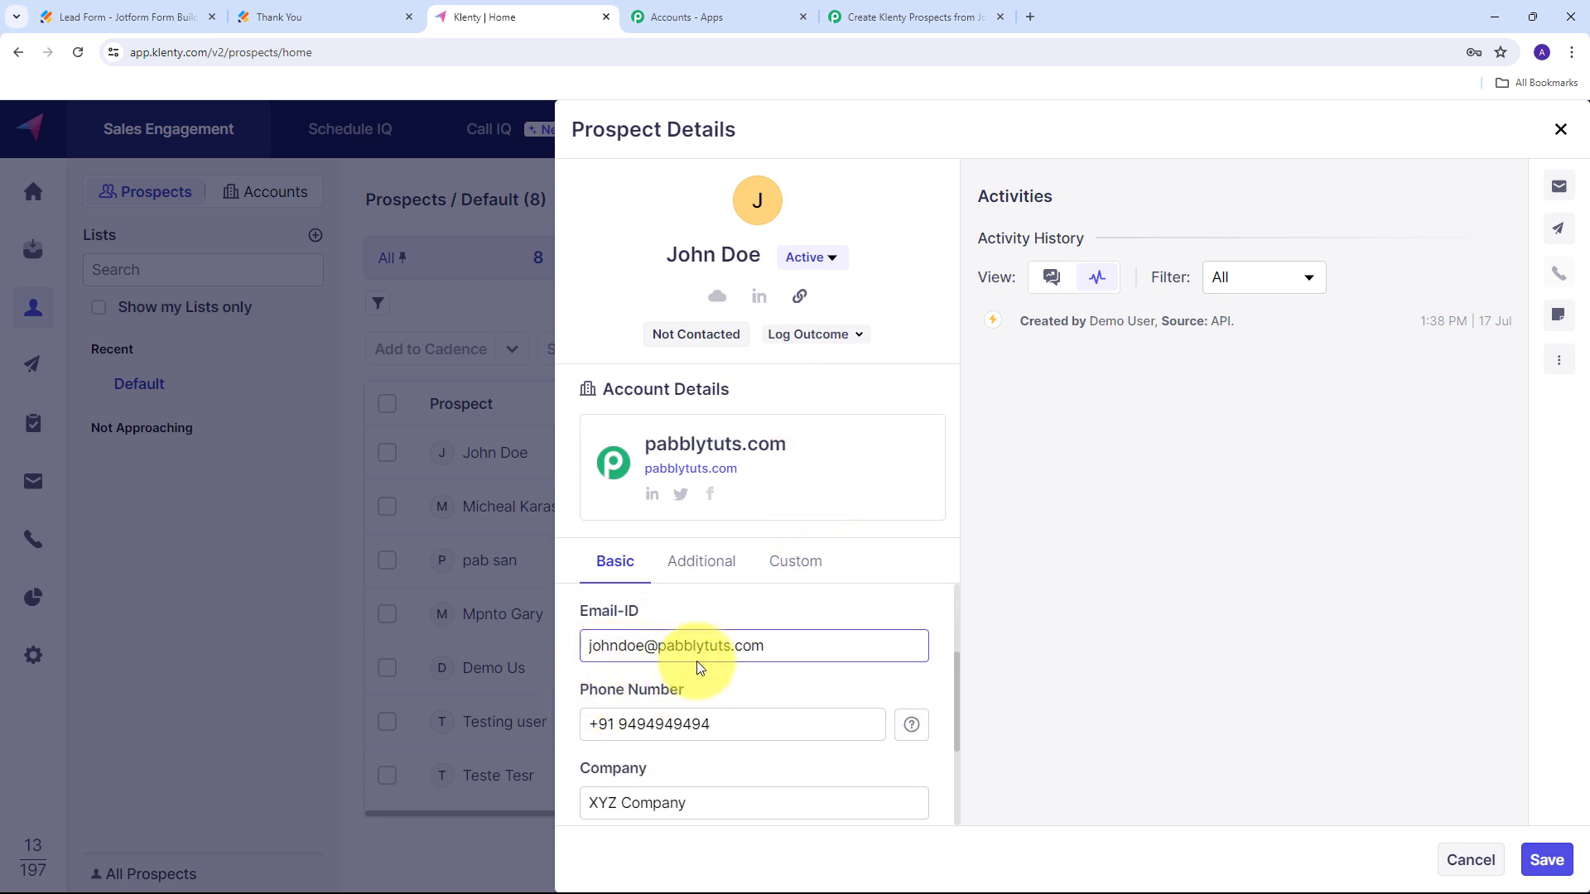
scroll(729, 663, down, 1)
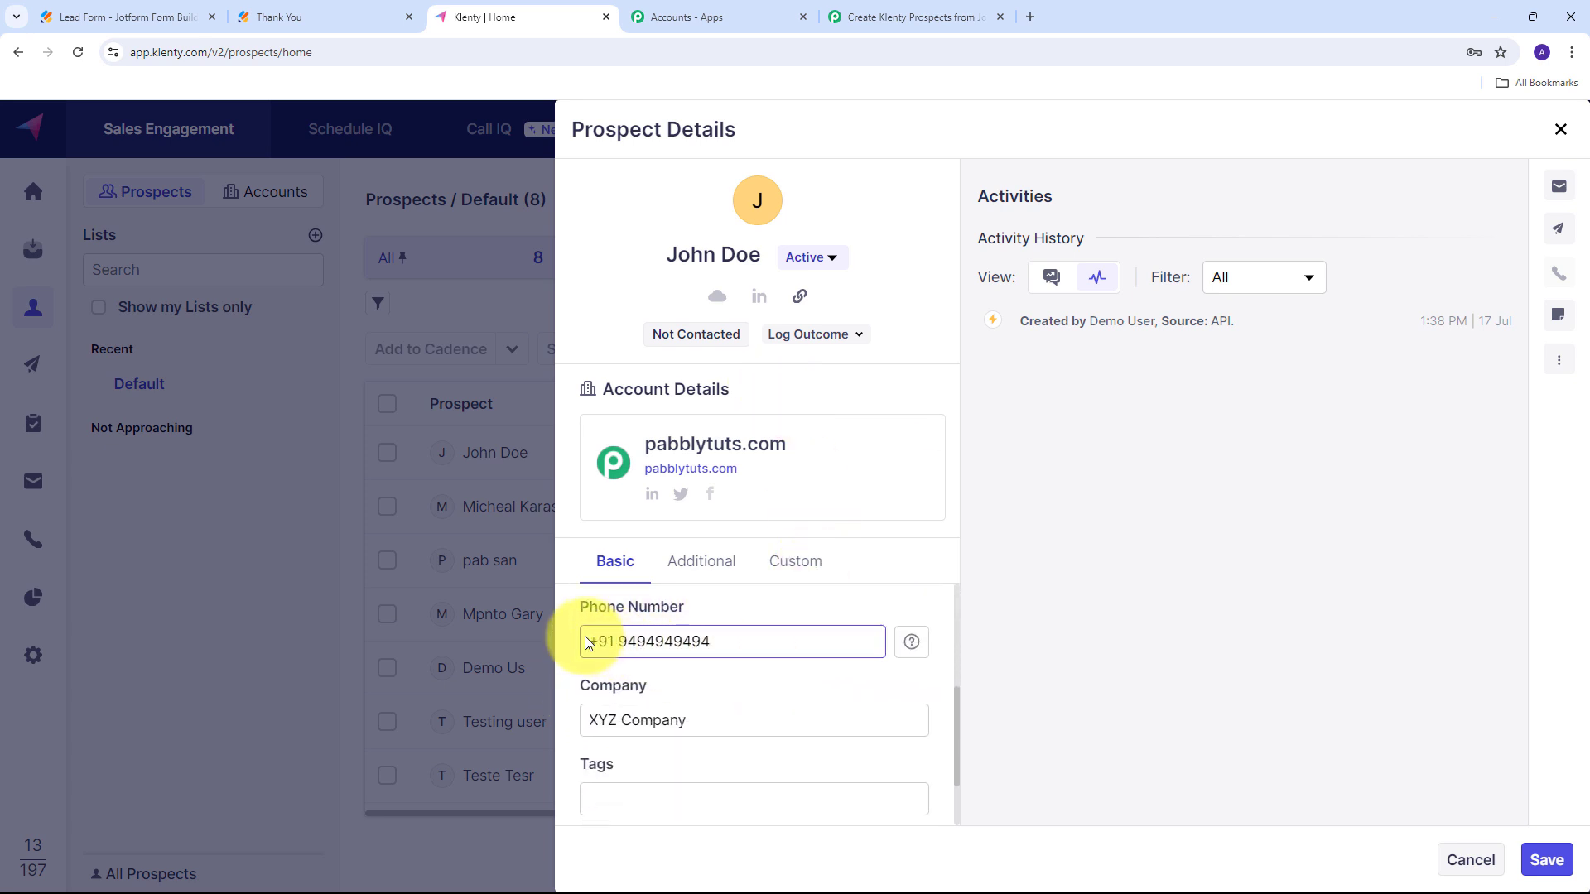
scroll(667, 671, down, 1)
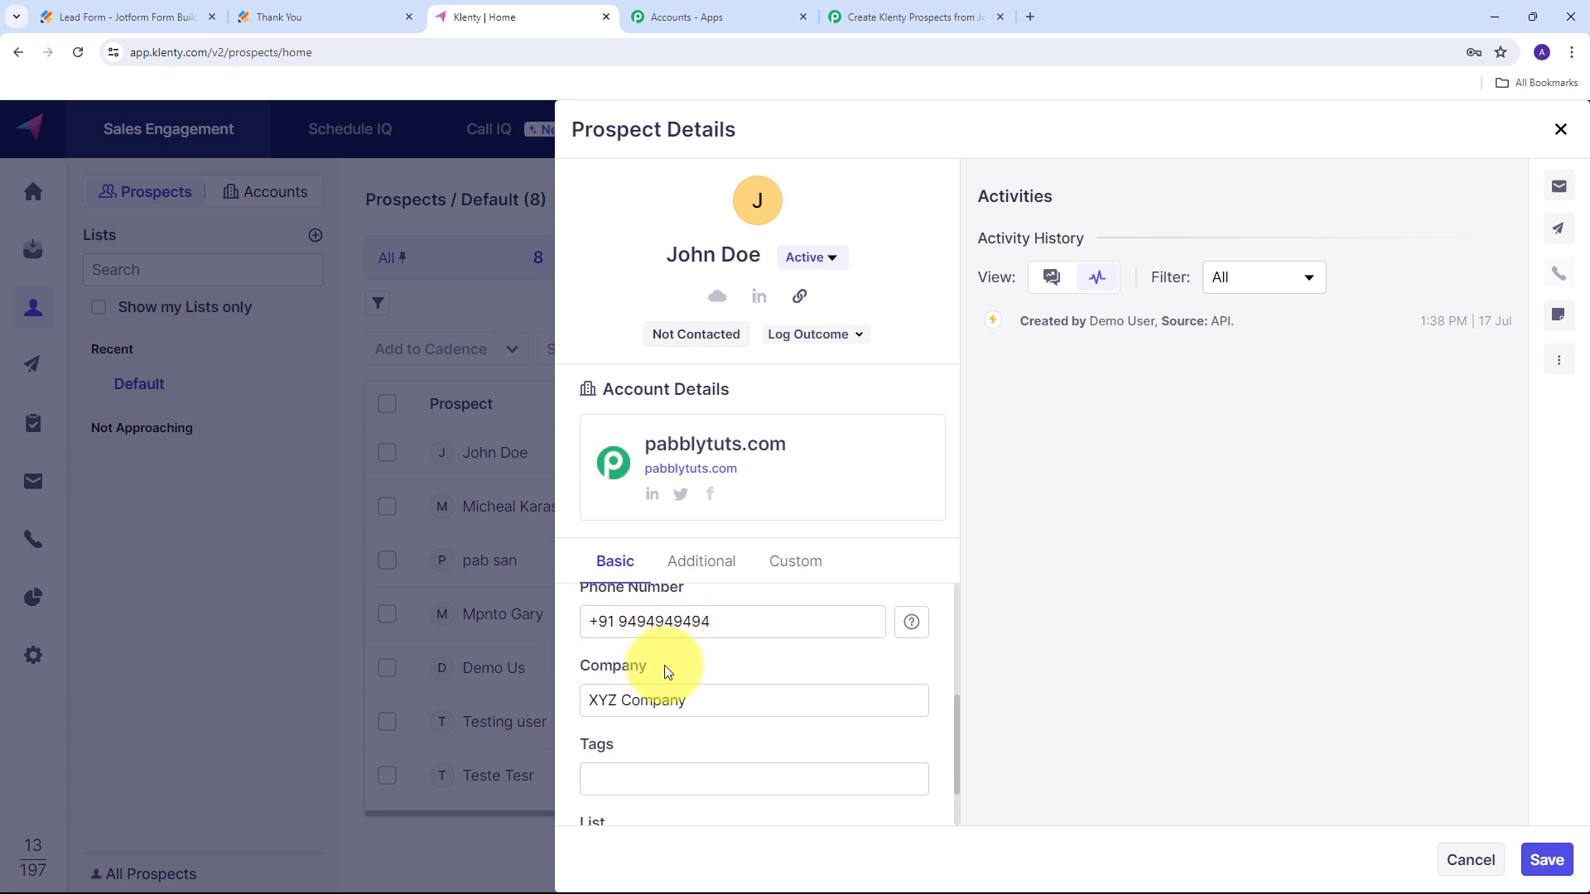
scroll(667, 671, down, 1)
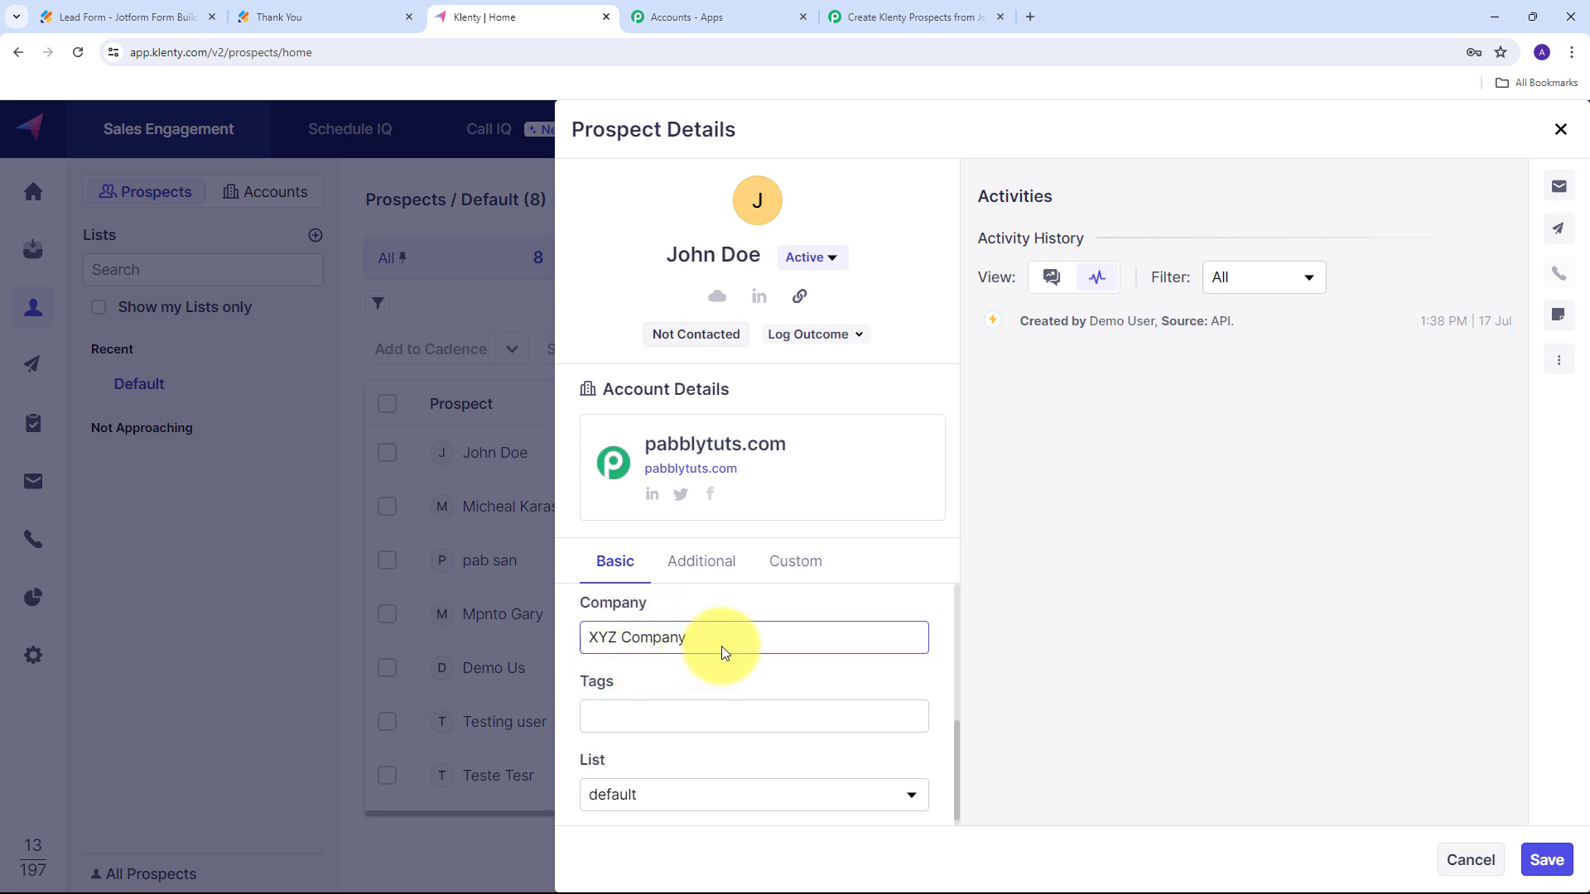
scroll(842, 643, up, 3)
scroll(841, 643, down, 2)
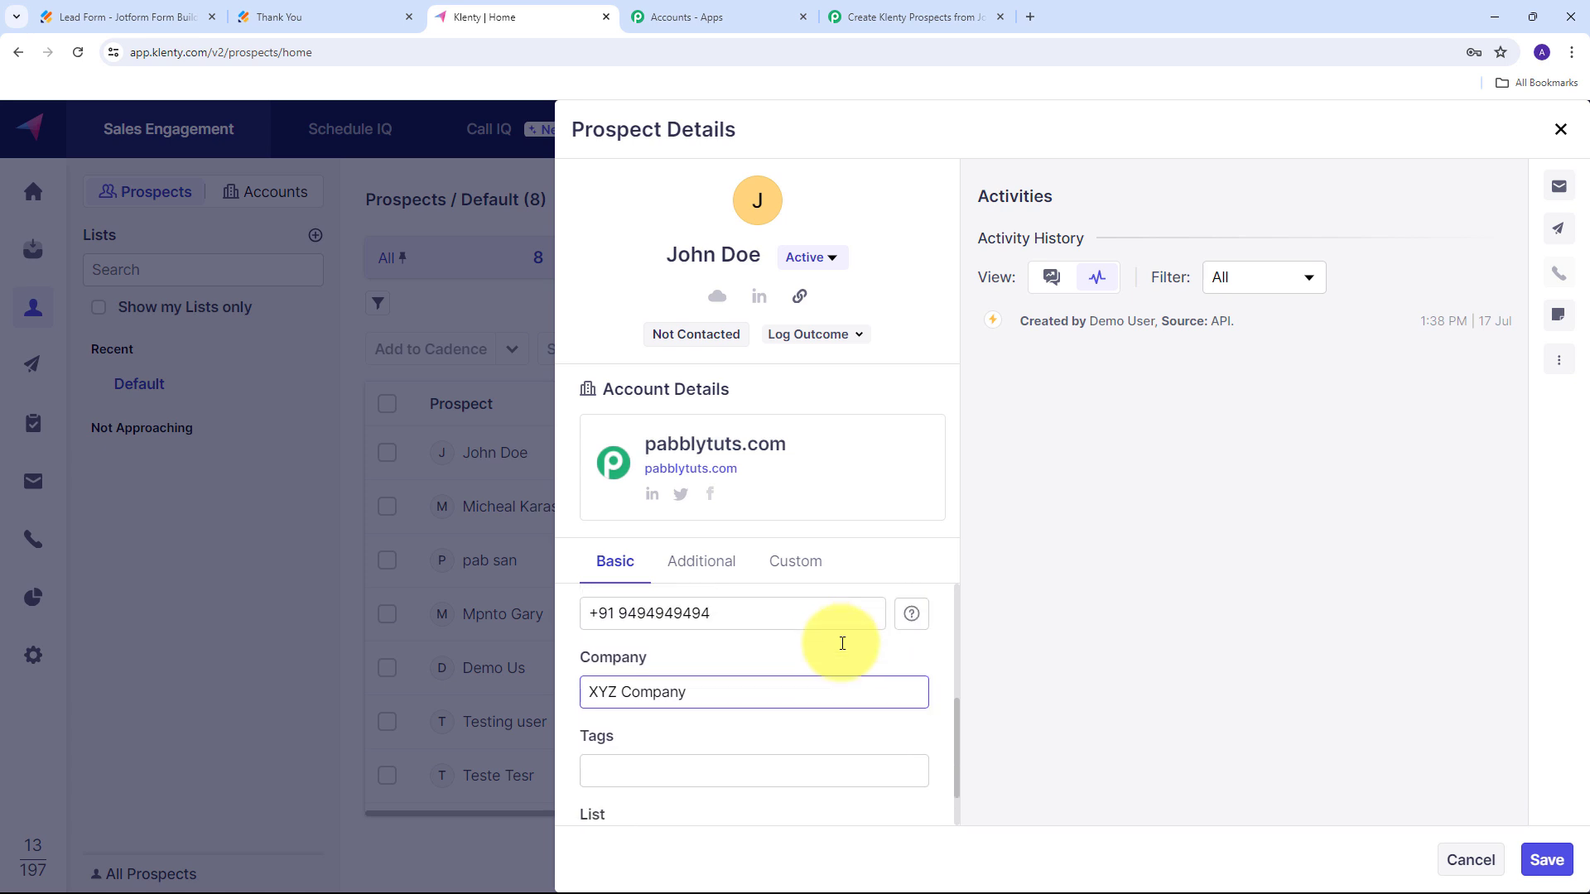
scroll(841, 643, up, 2)
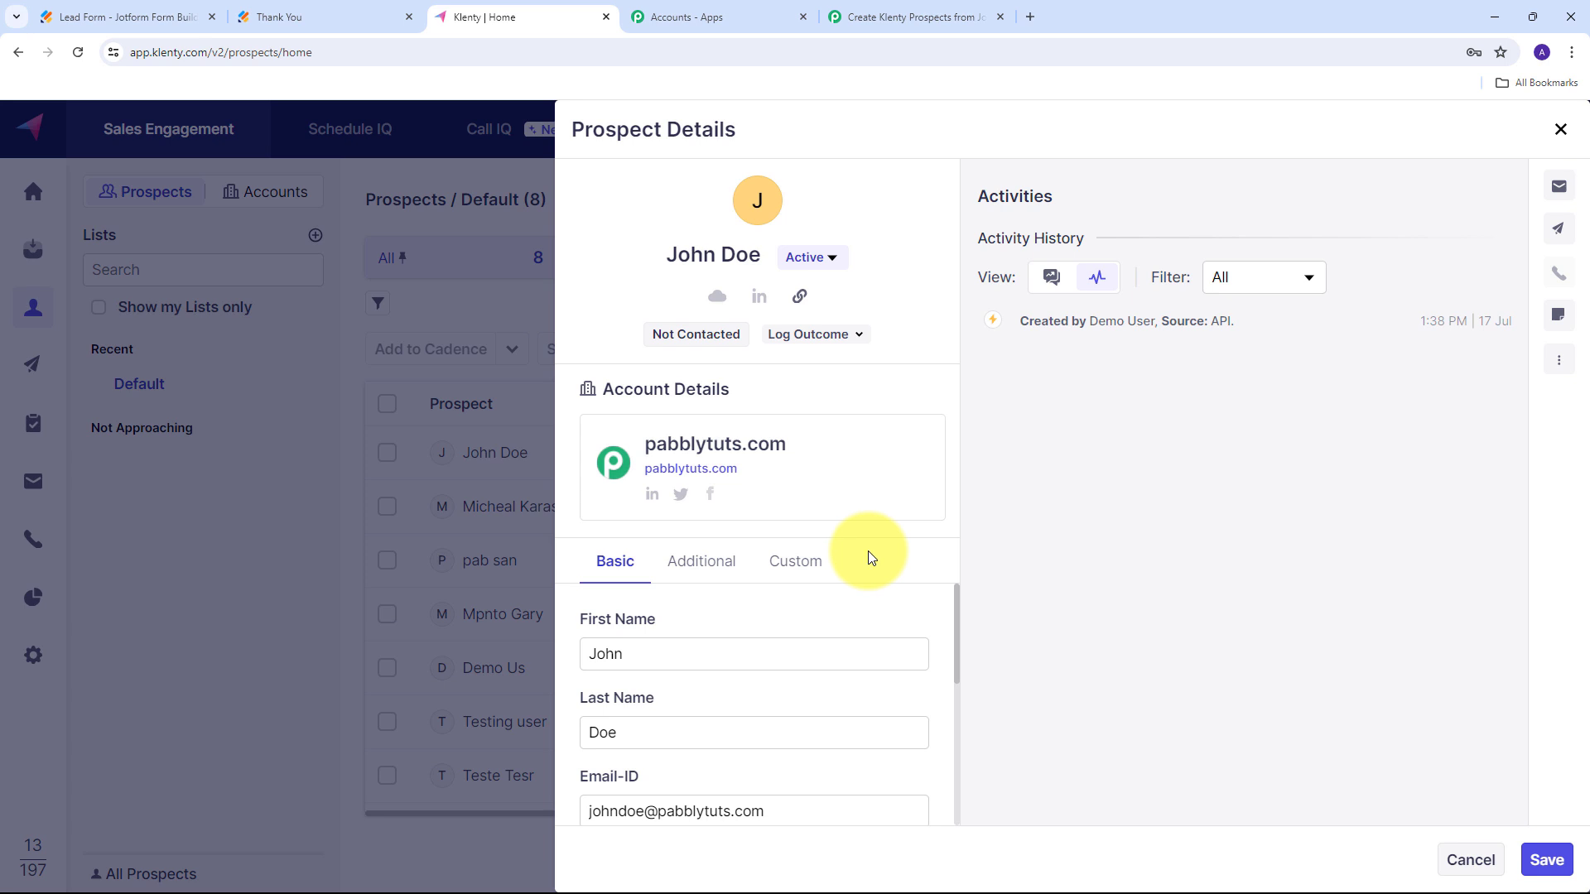
click(357, 9)
click(487, 8)
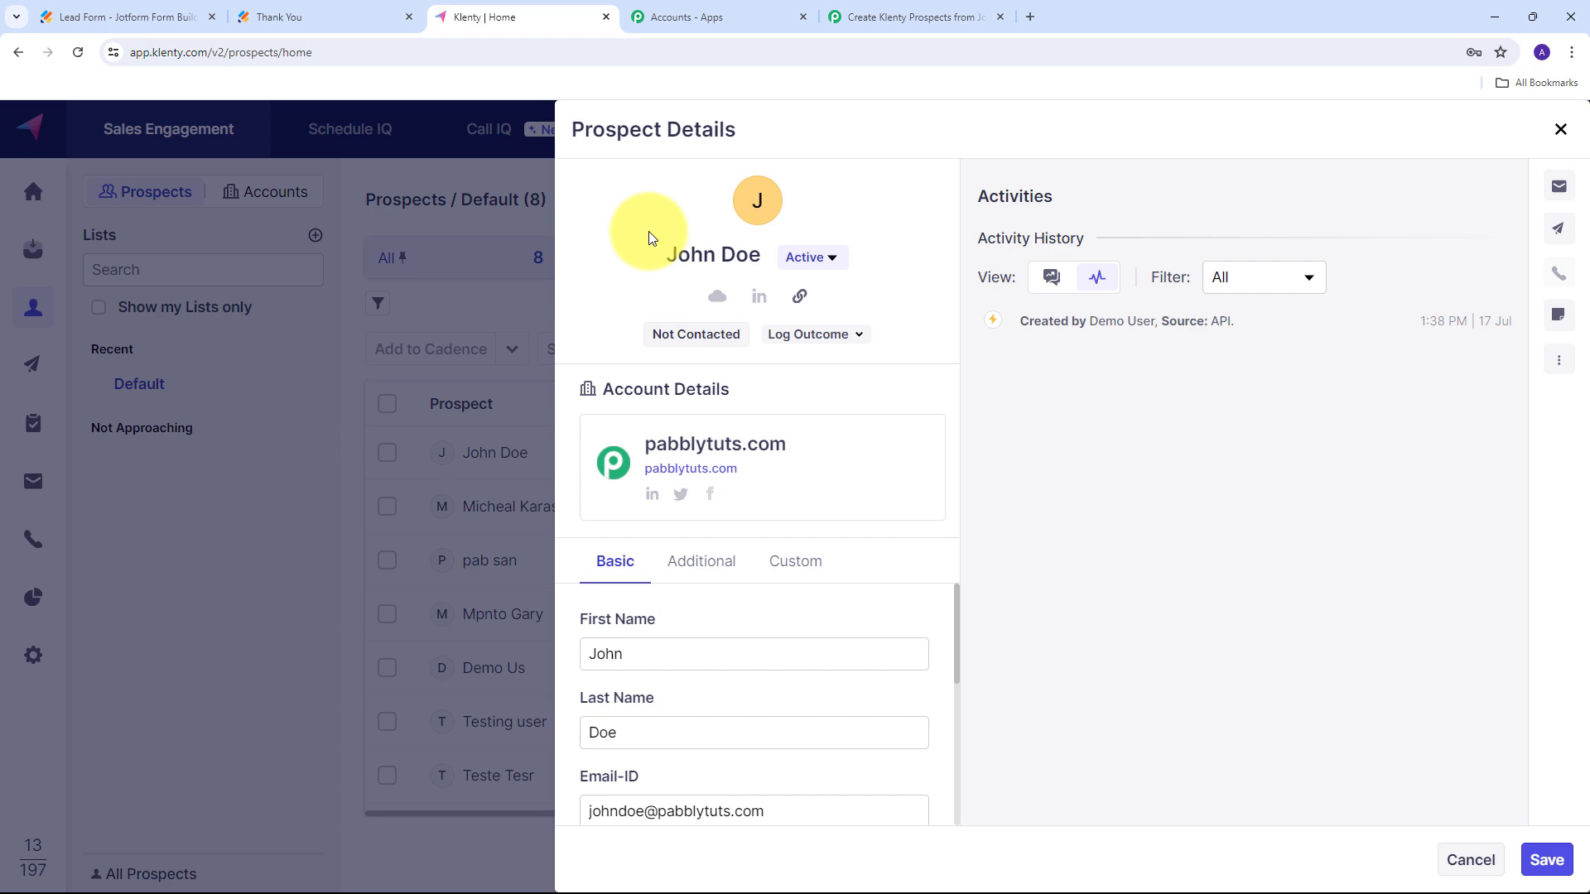
key(Escape)
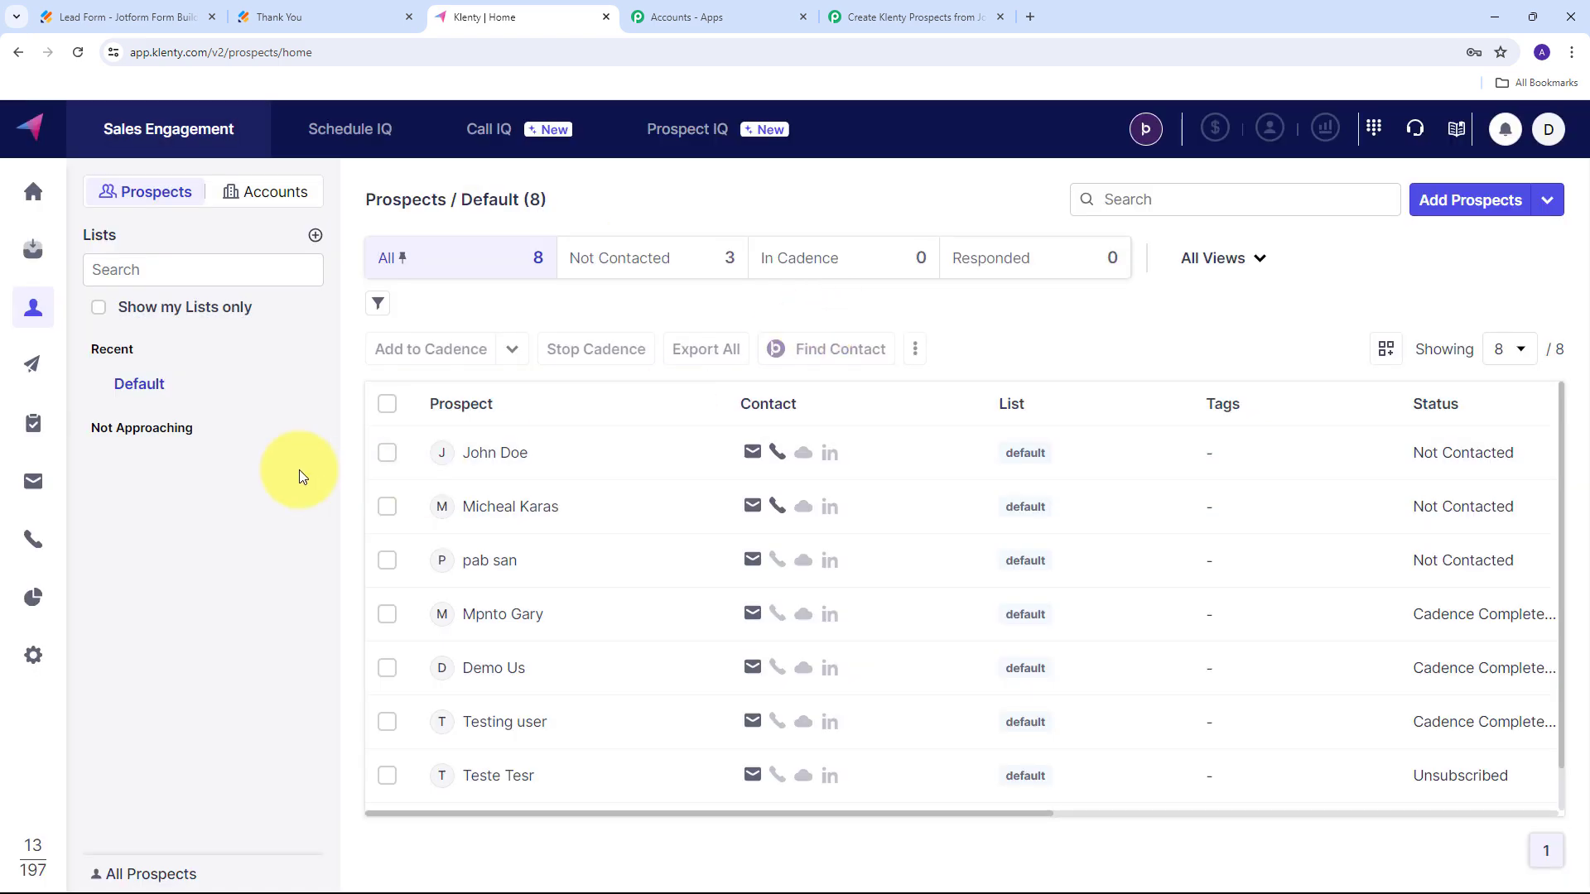
click(98, 6)
click(503, 5)
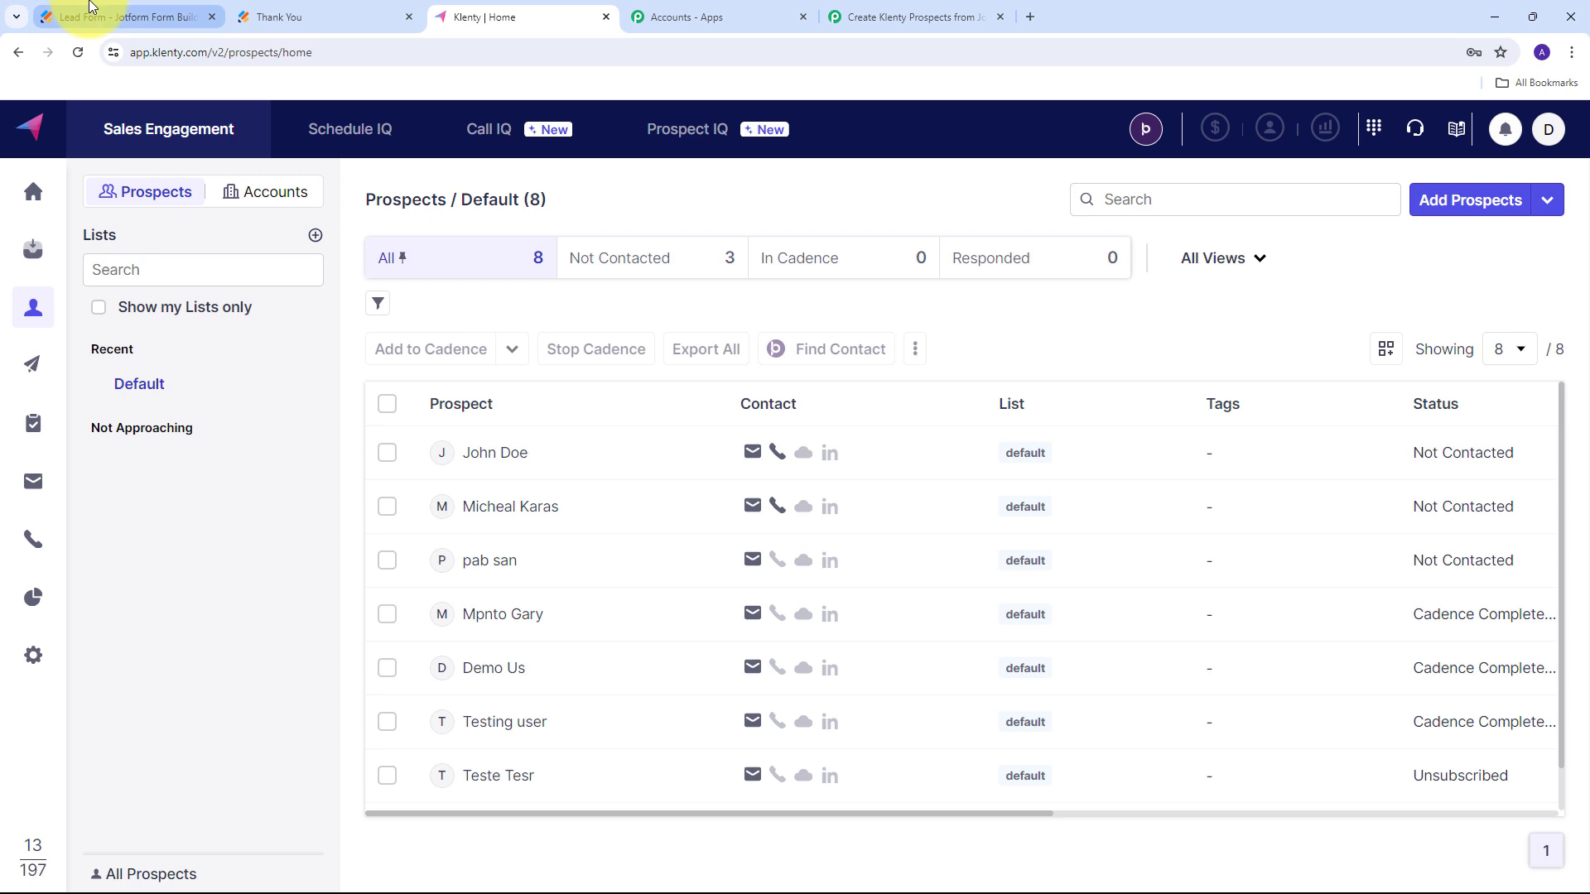
click(91, 8)
Open the live Lead Form and enter the test lead's first name, last name and e-mail.
click(1006, 472)
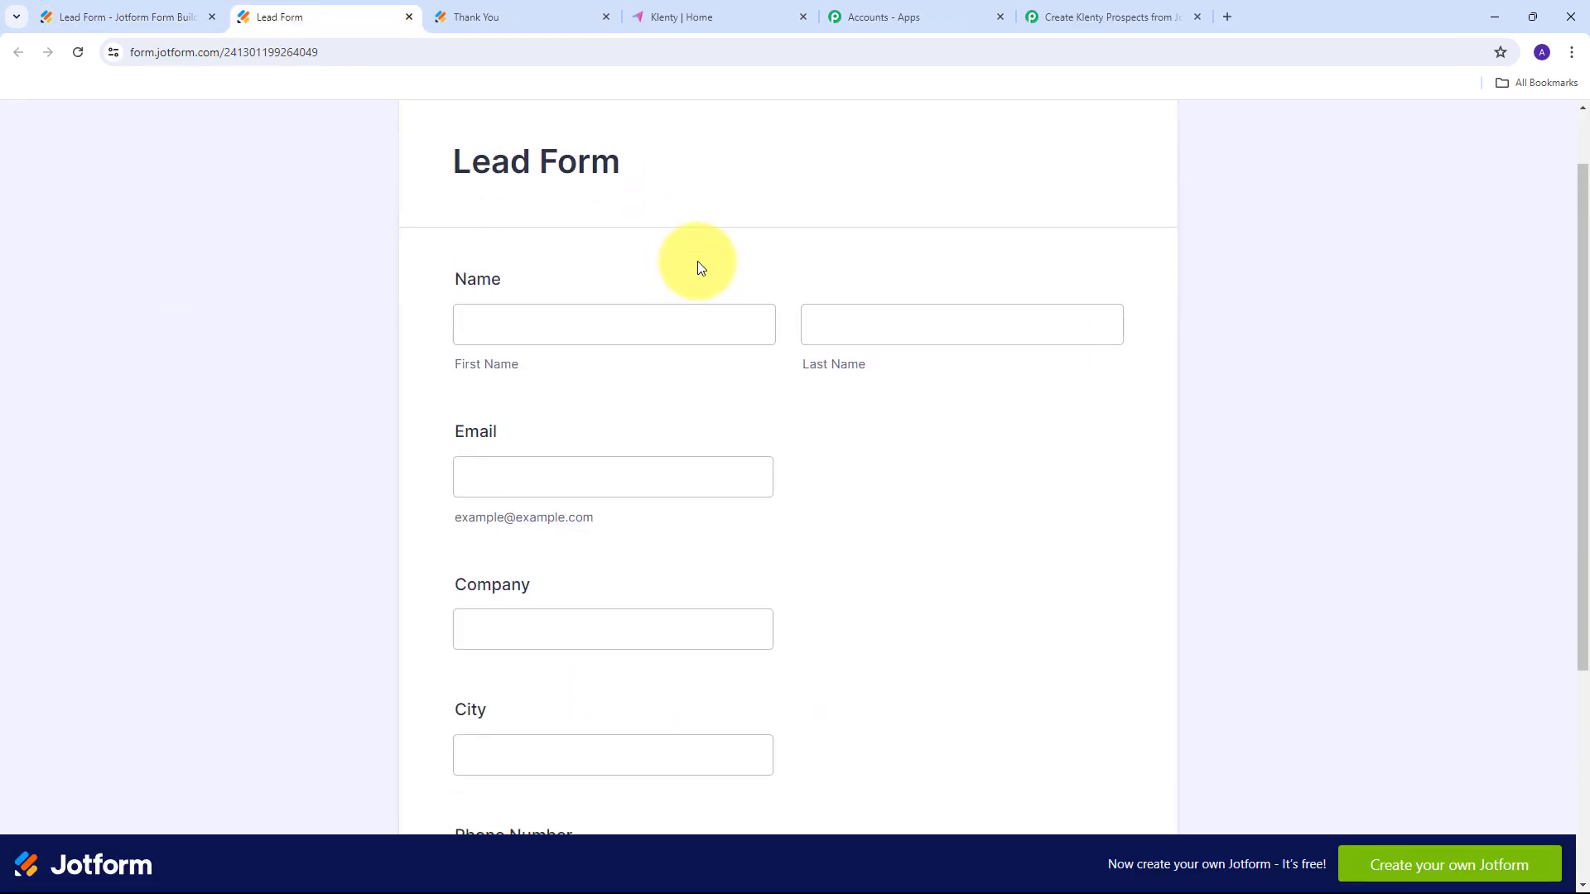
scroll(698, 267, down, 1)
click(590, 233)
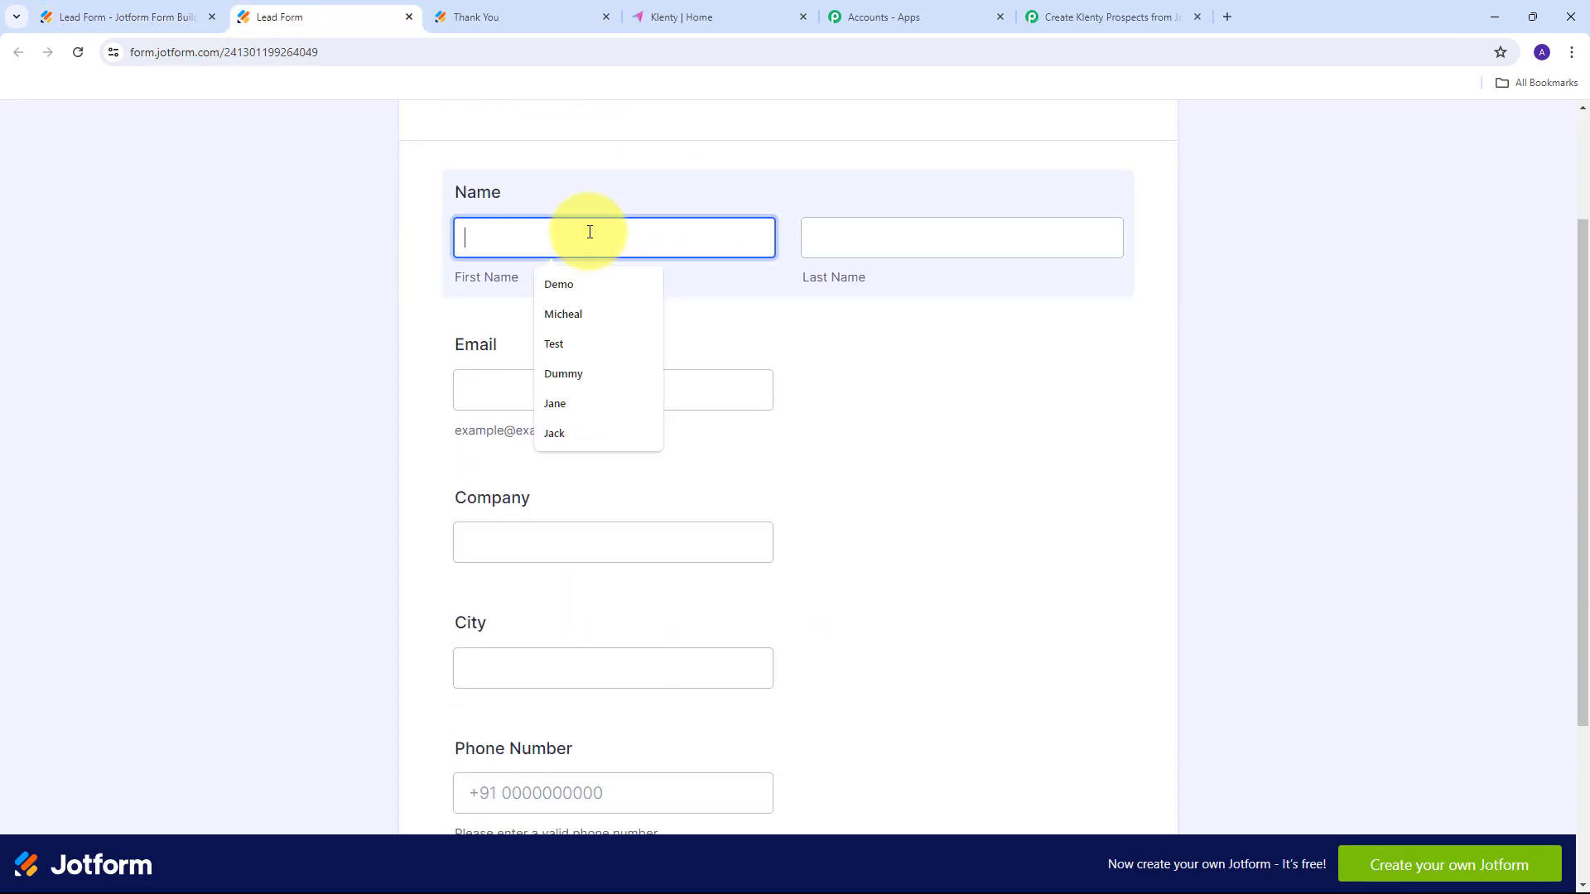
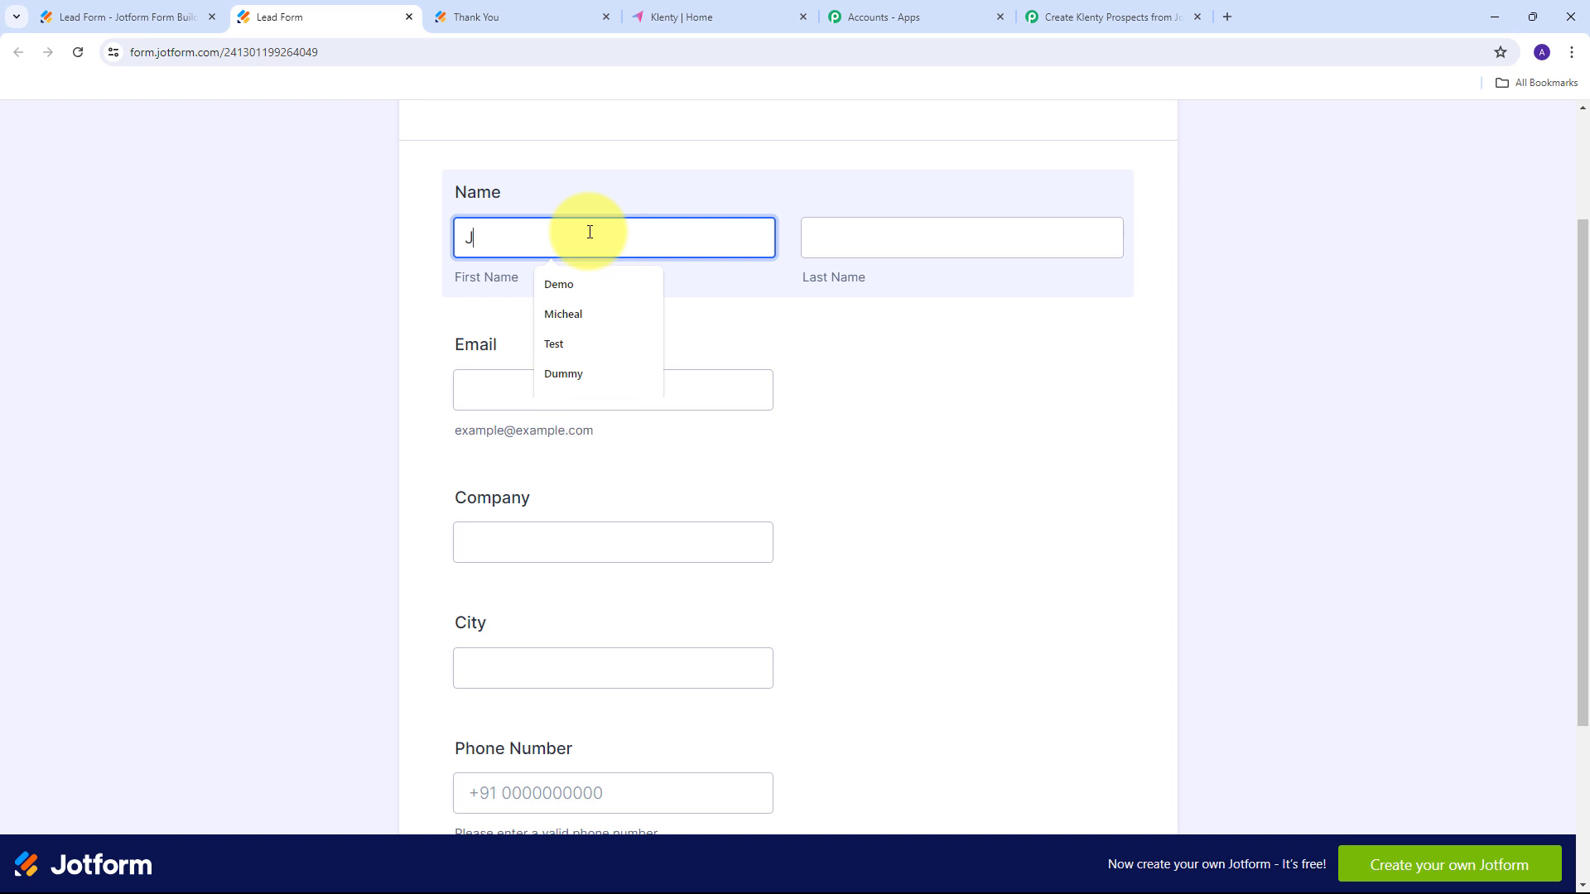
key(Tab)
key(Tab)
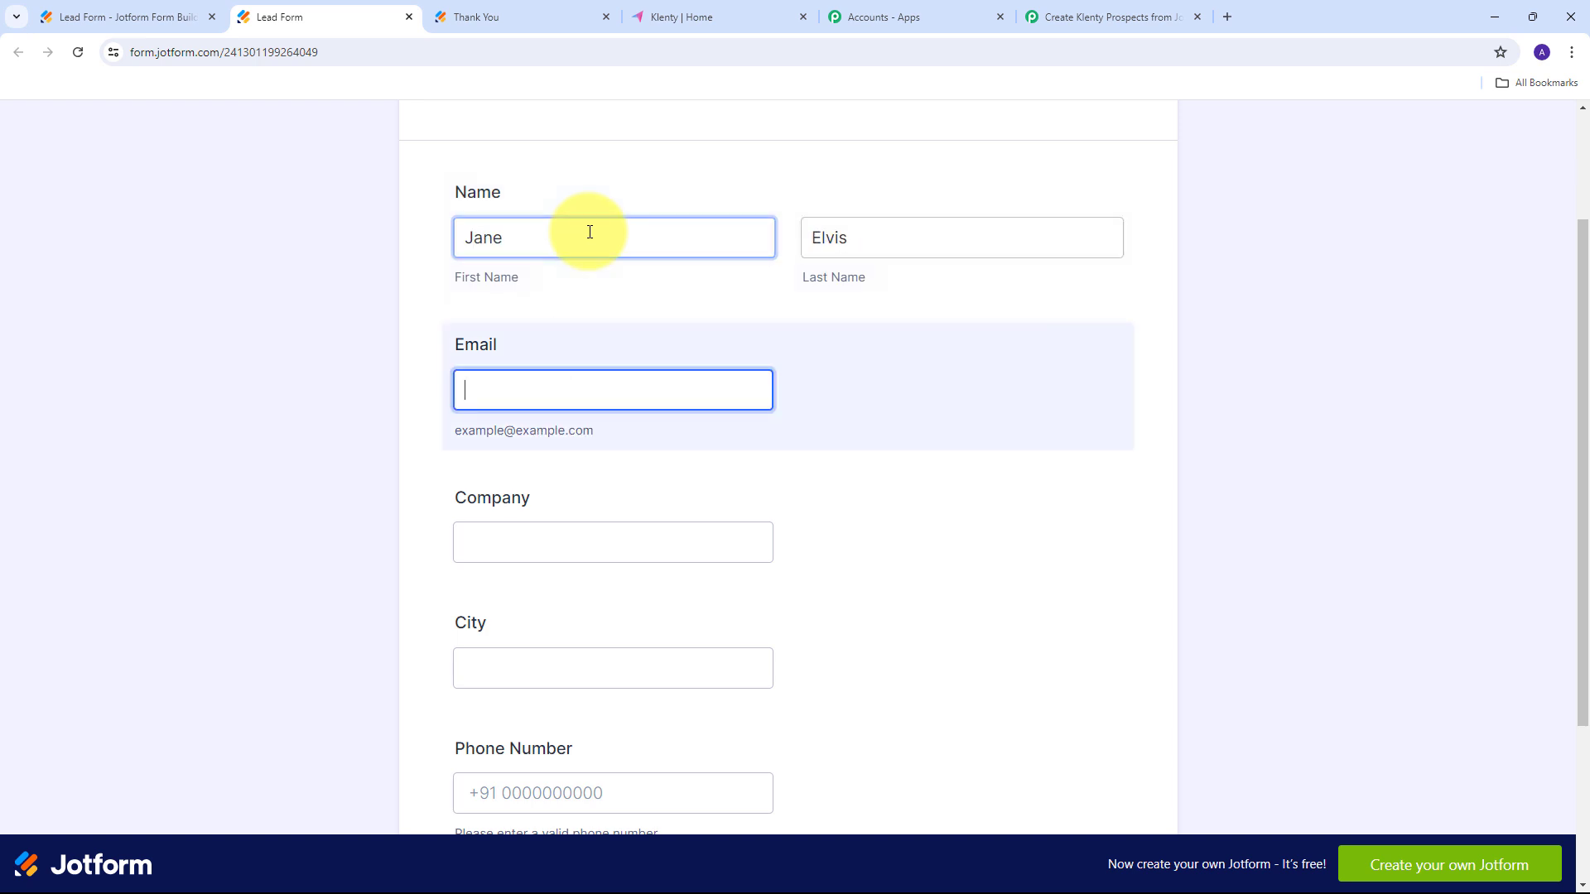
key(ctrl+v)
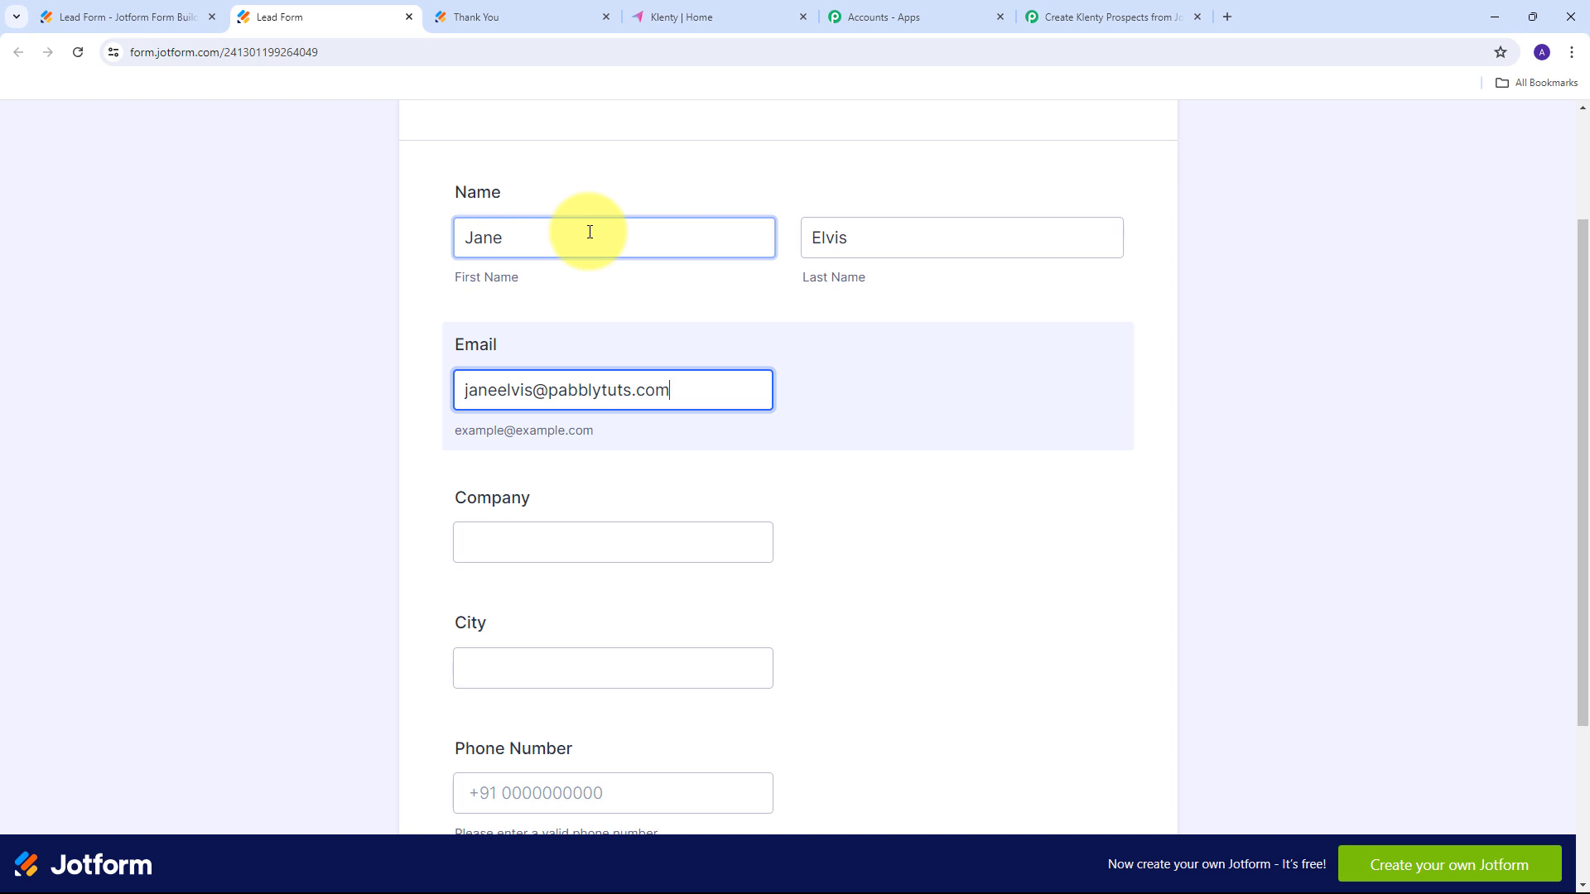
Fill in company 'Demo Company', city 'Bhopal' and a phone number, then submit the form.
scroll(693, 306, down, 1)
click(534, 455)
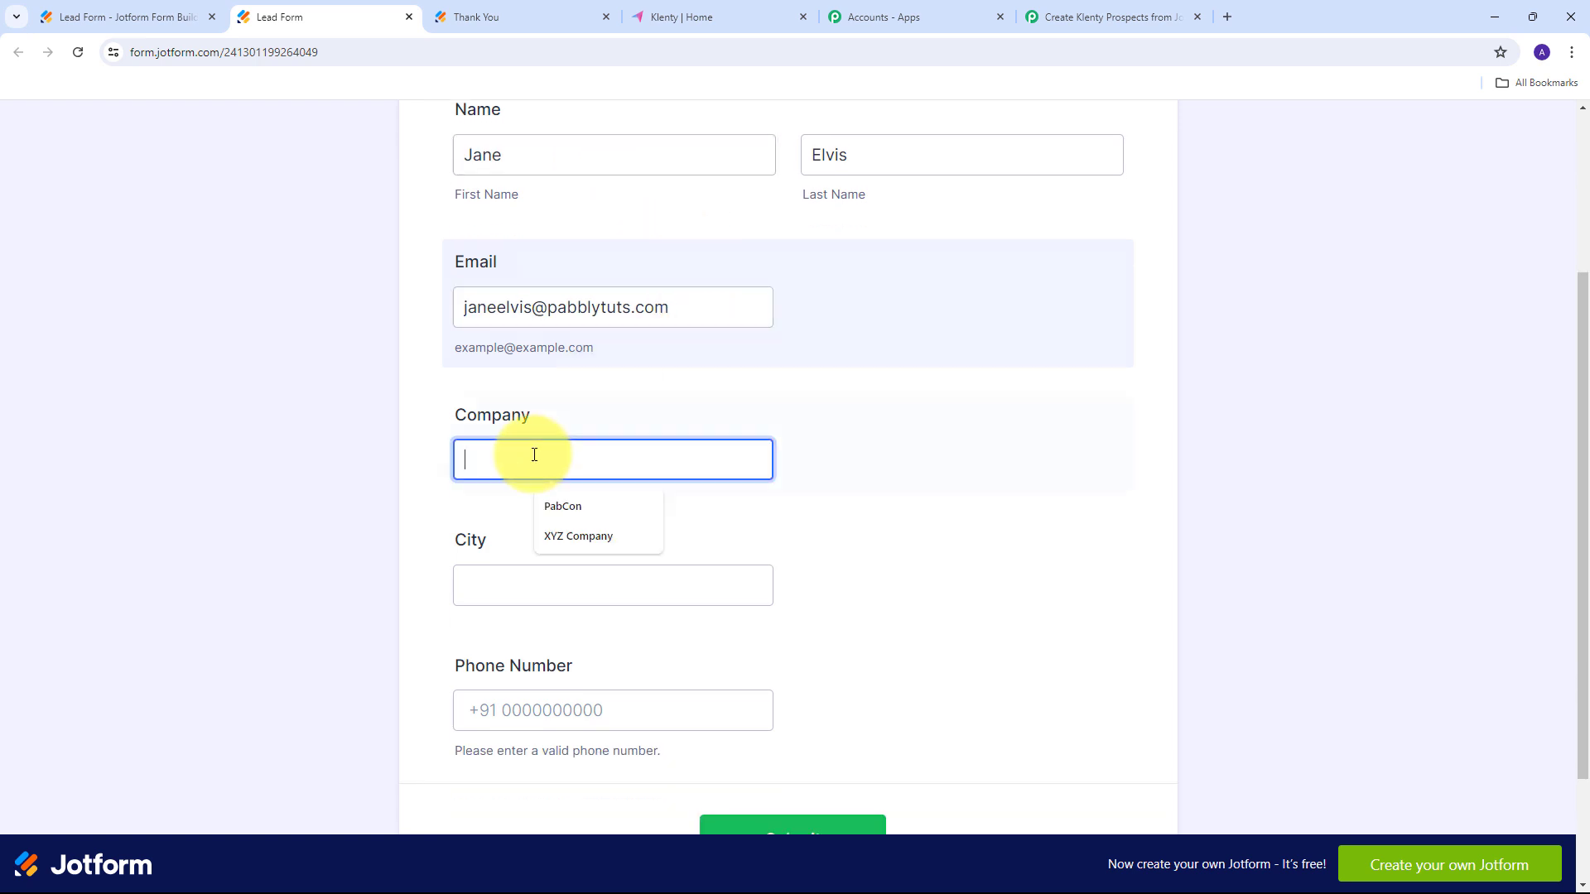
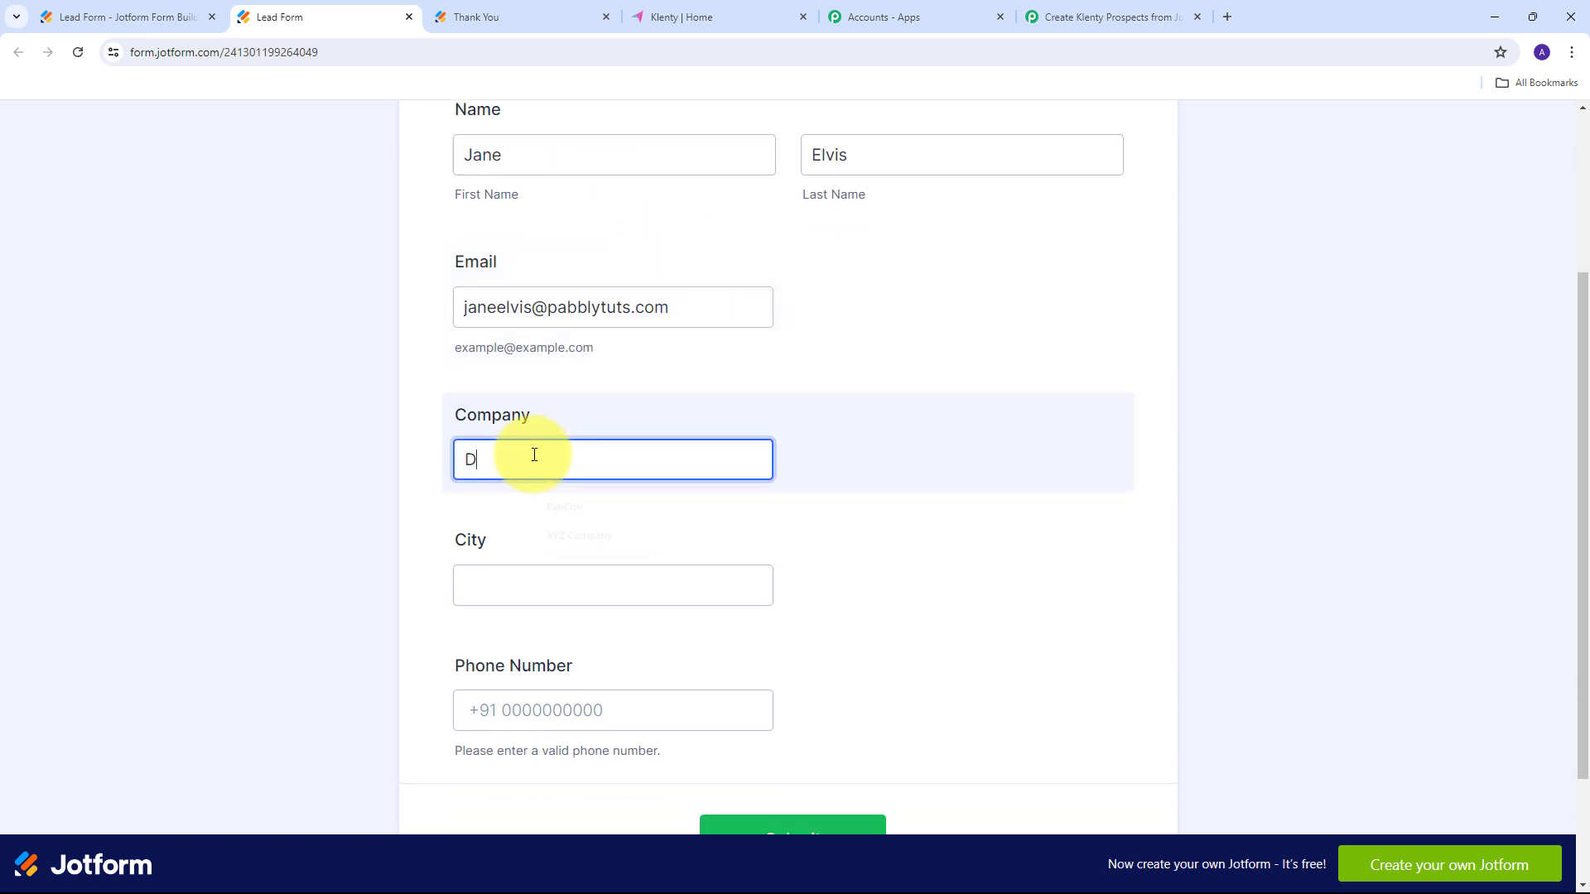
key(Tab)
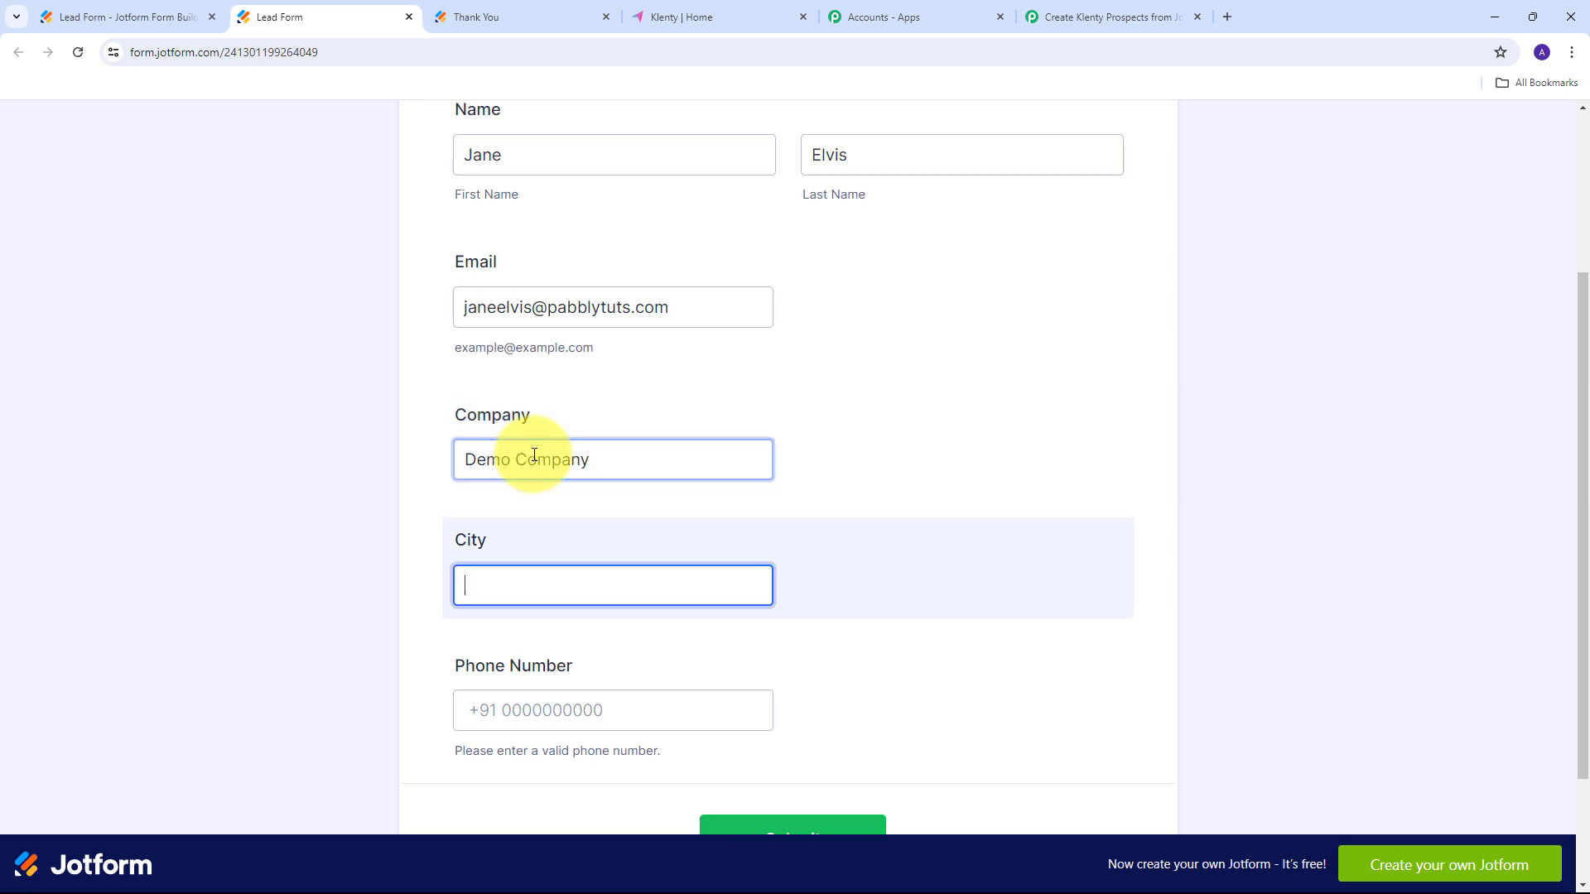
key(Tab)
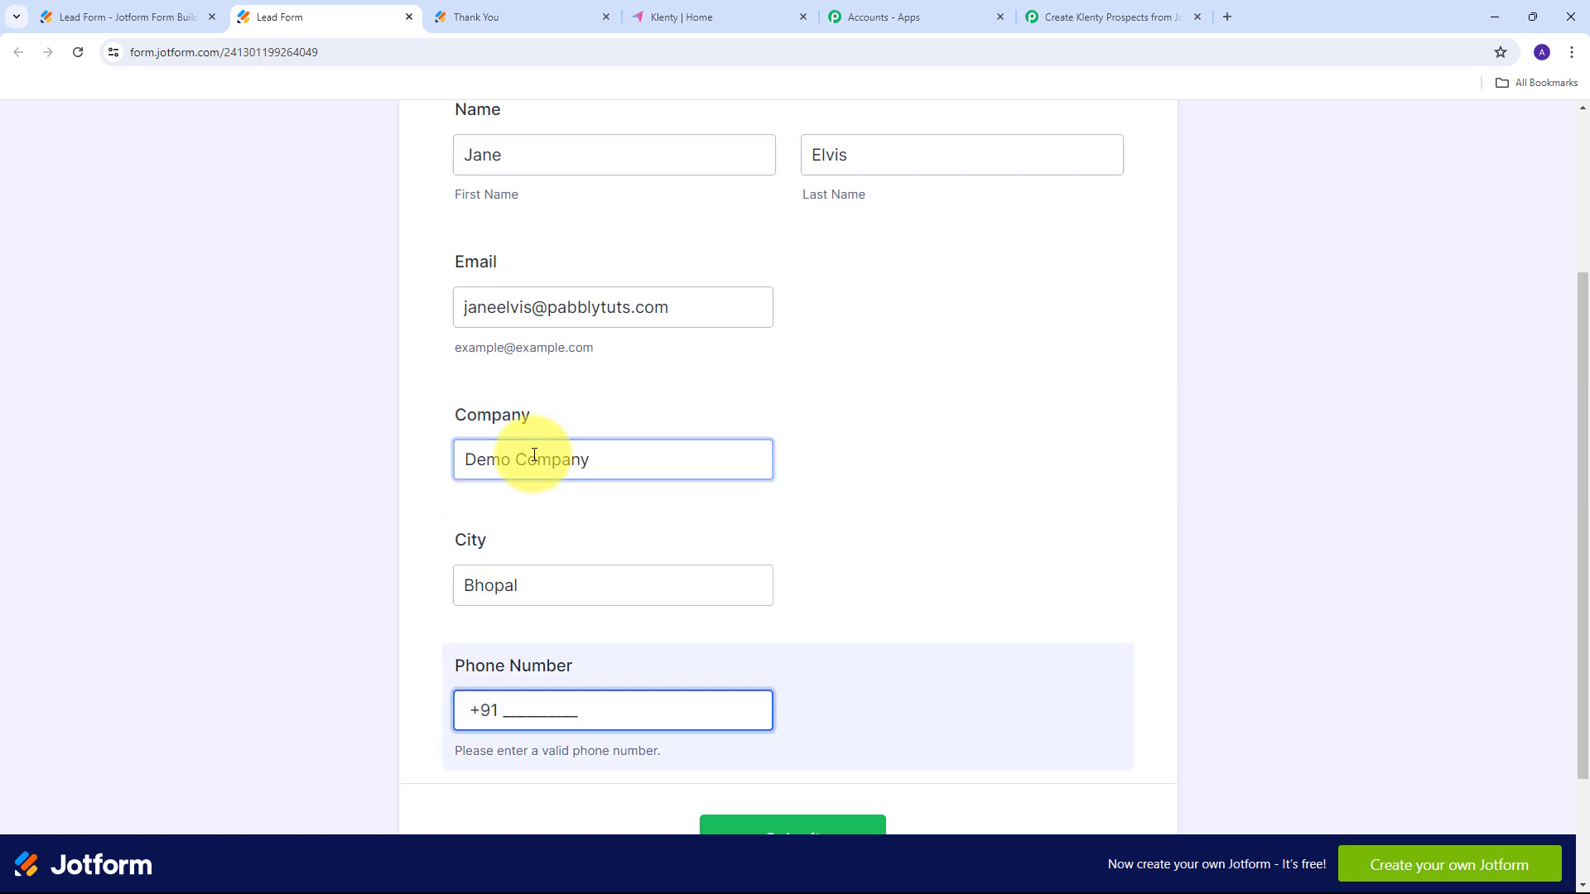
scroll(913, 429, up, 3)
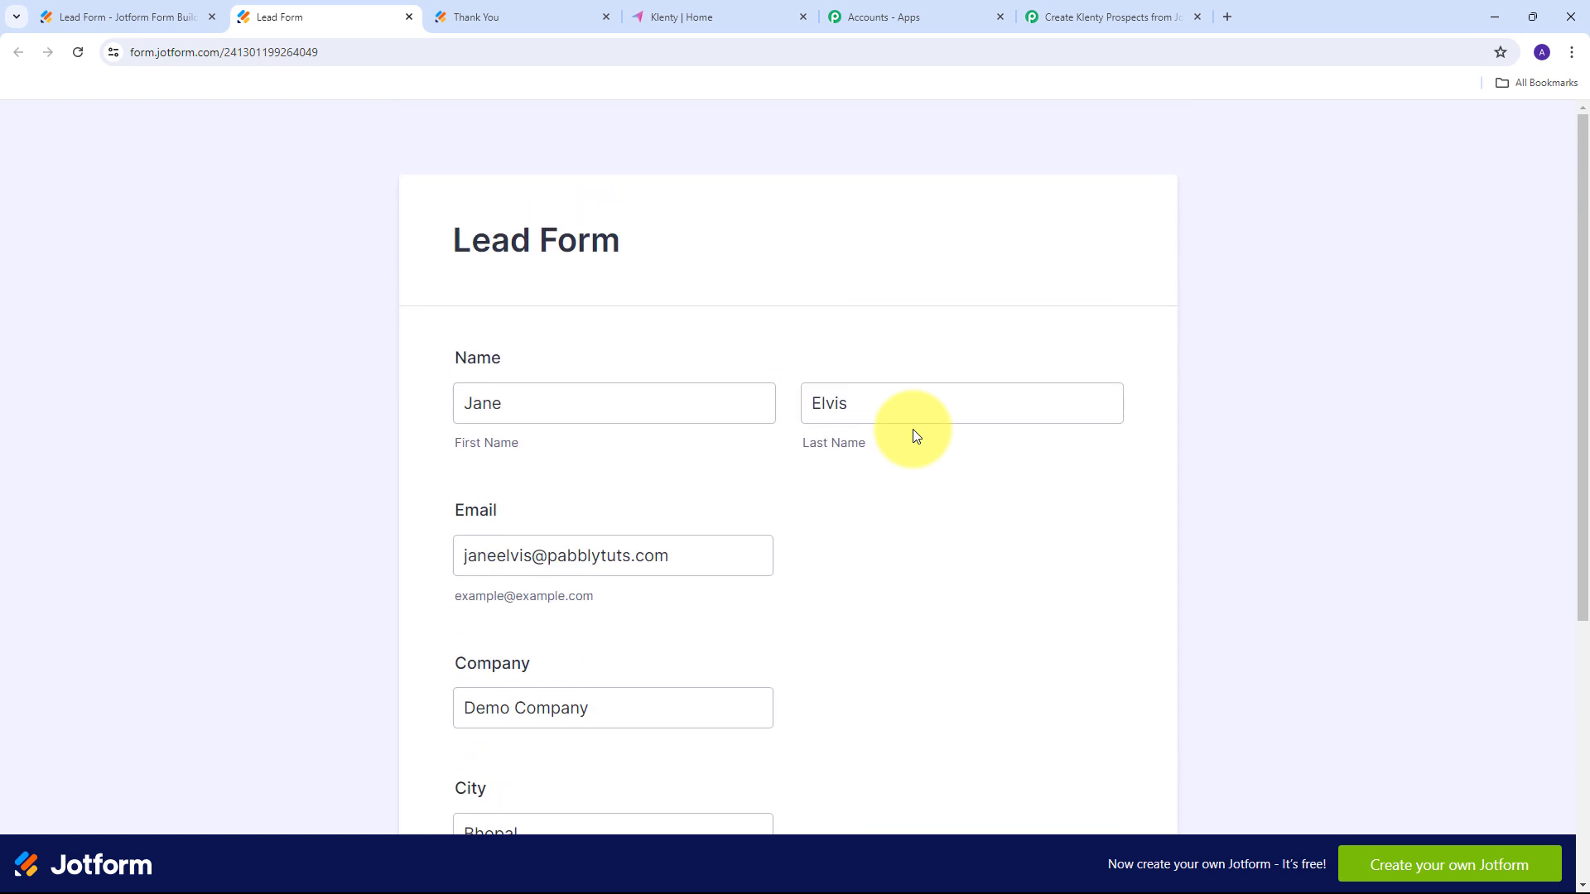
scroll(913, 429, down, 5)
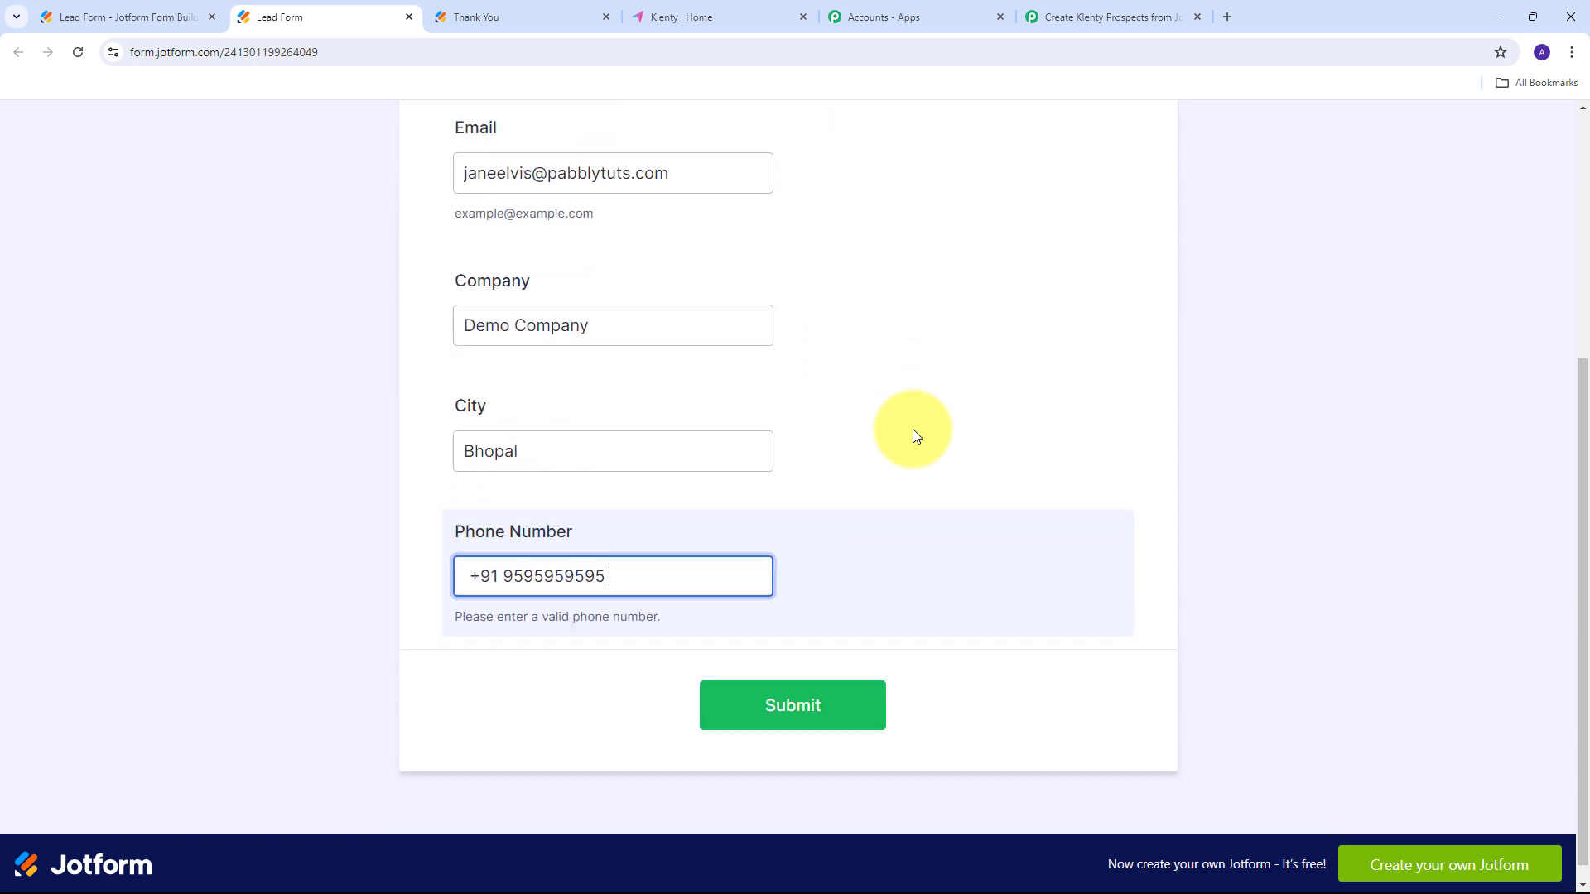
click(793, 701)
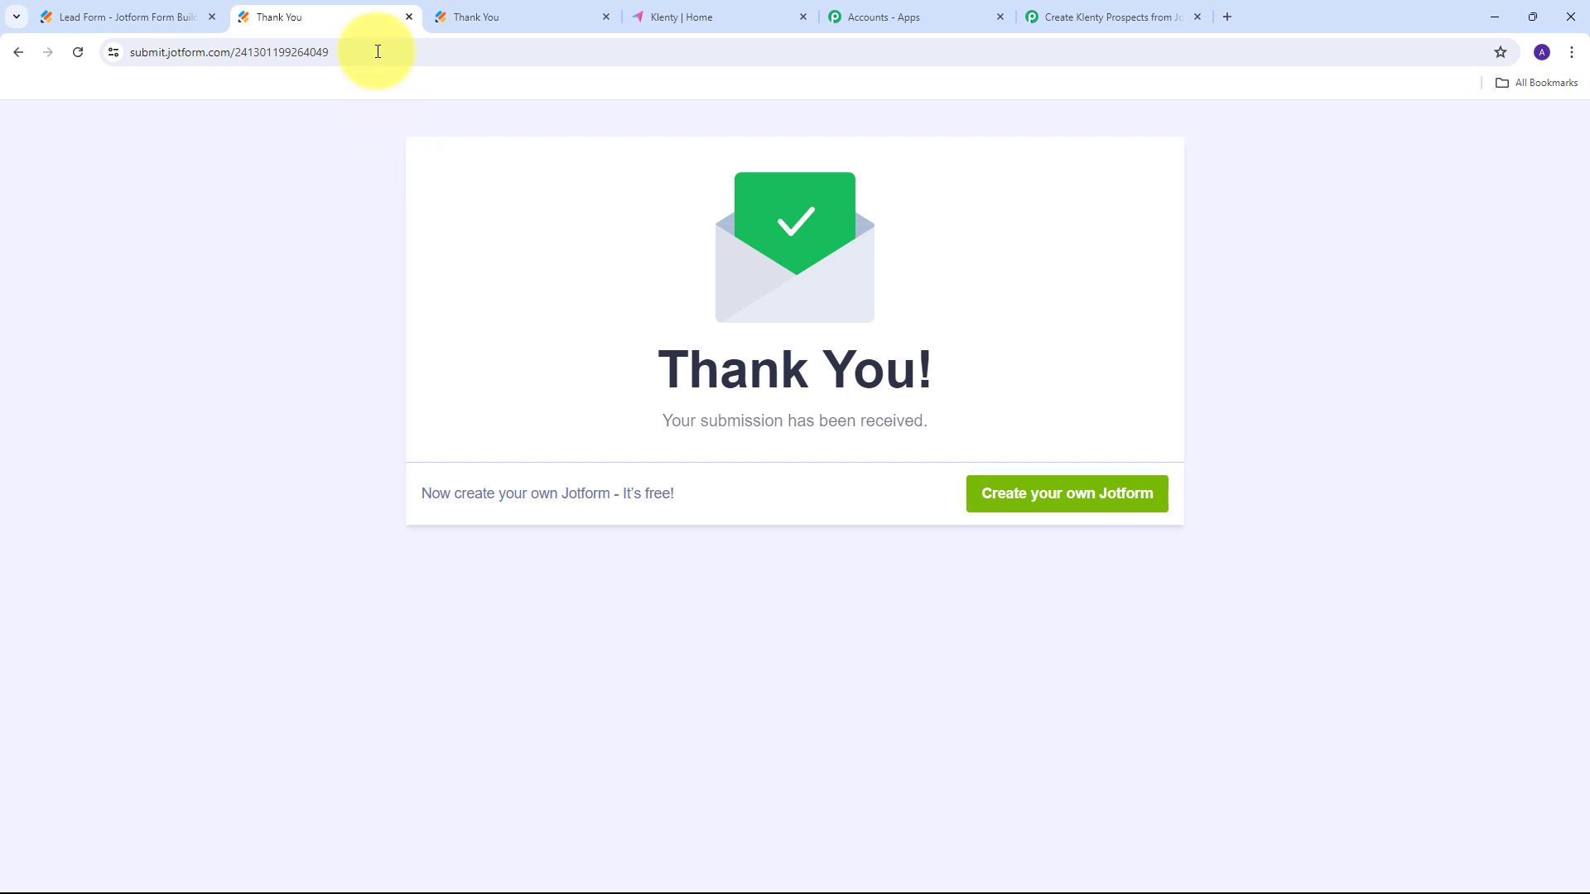
After checking the Thank You page, switch back to the Klenty | Home prospects tab.
click(714, 16)
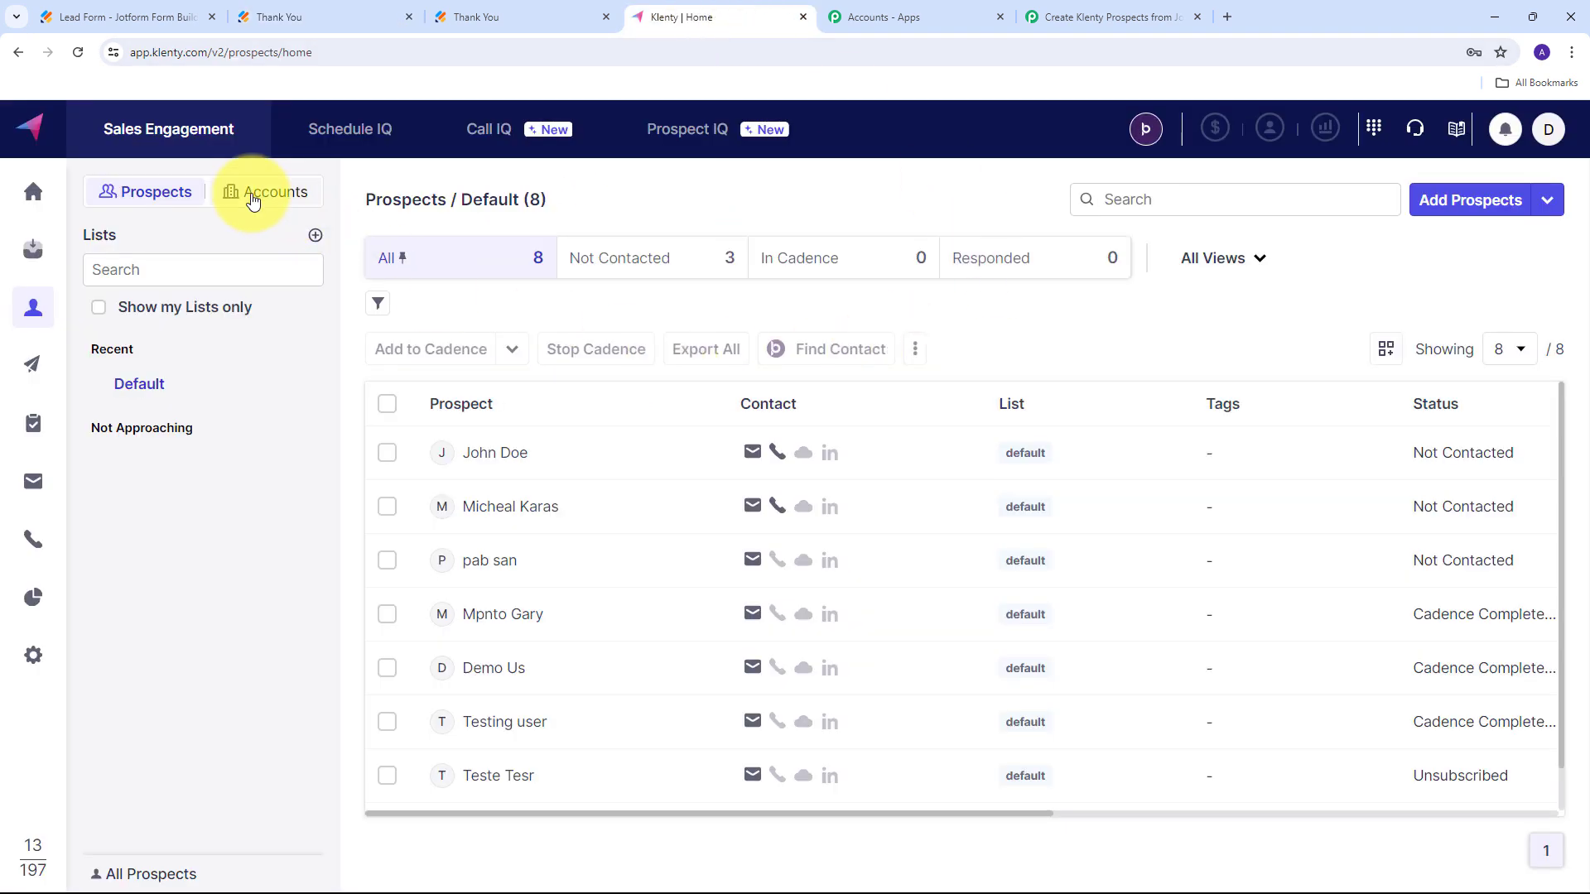
Reload the All prospects view so the new Jotform lead appears and the count reaches 9.
click(79, 53)
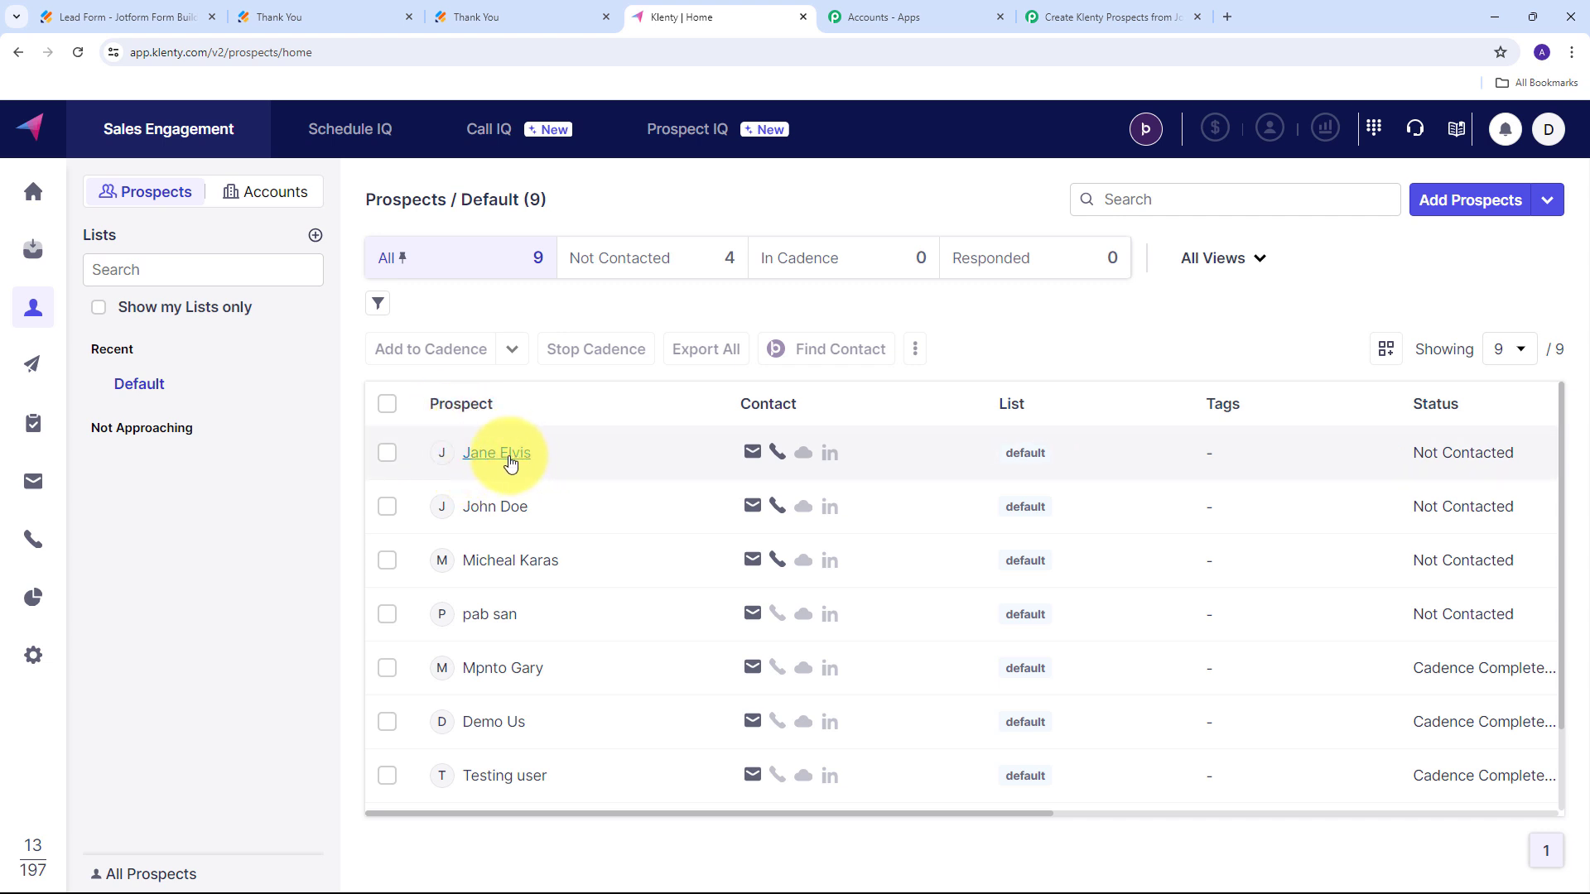
Open the new prospect's details and check its last name, e-mail and other Basic fields.
click(508, 462)
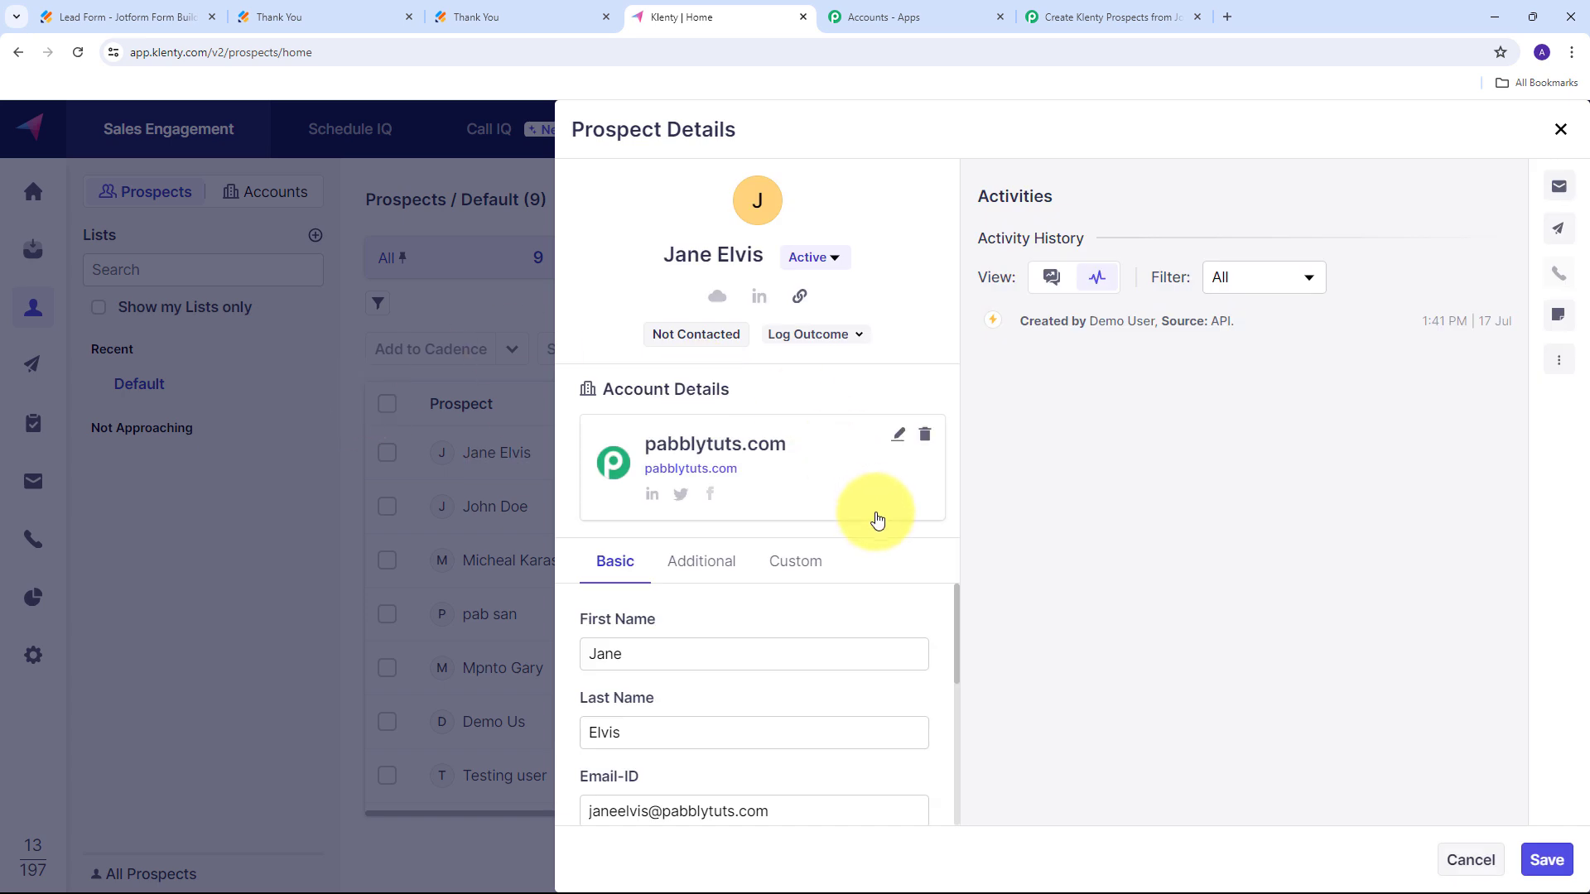
scroll(738, 600, down, 2)
scroll(724, 606, up, 2)
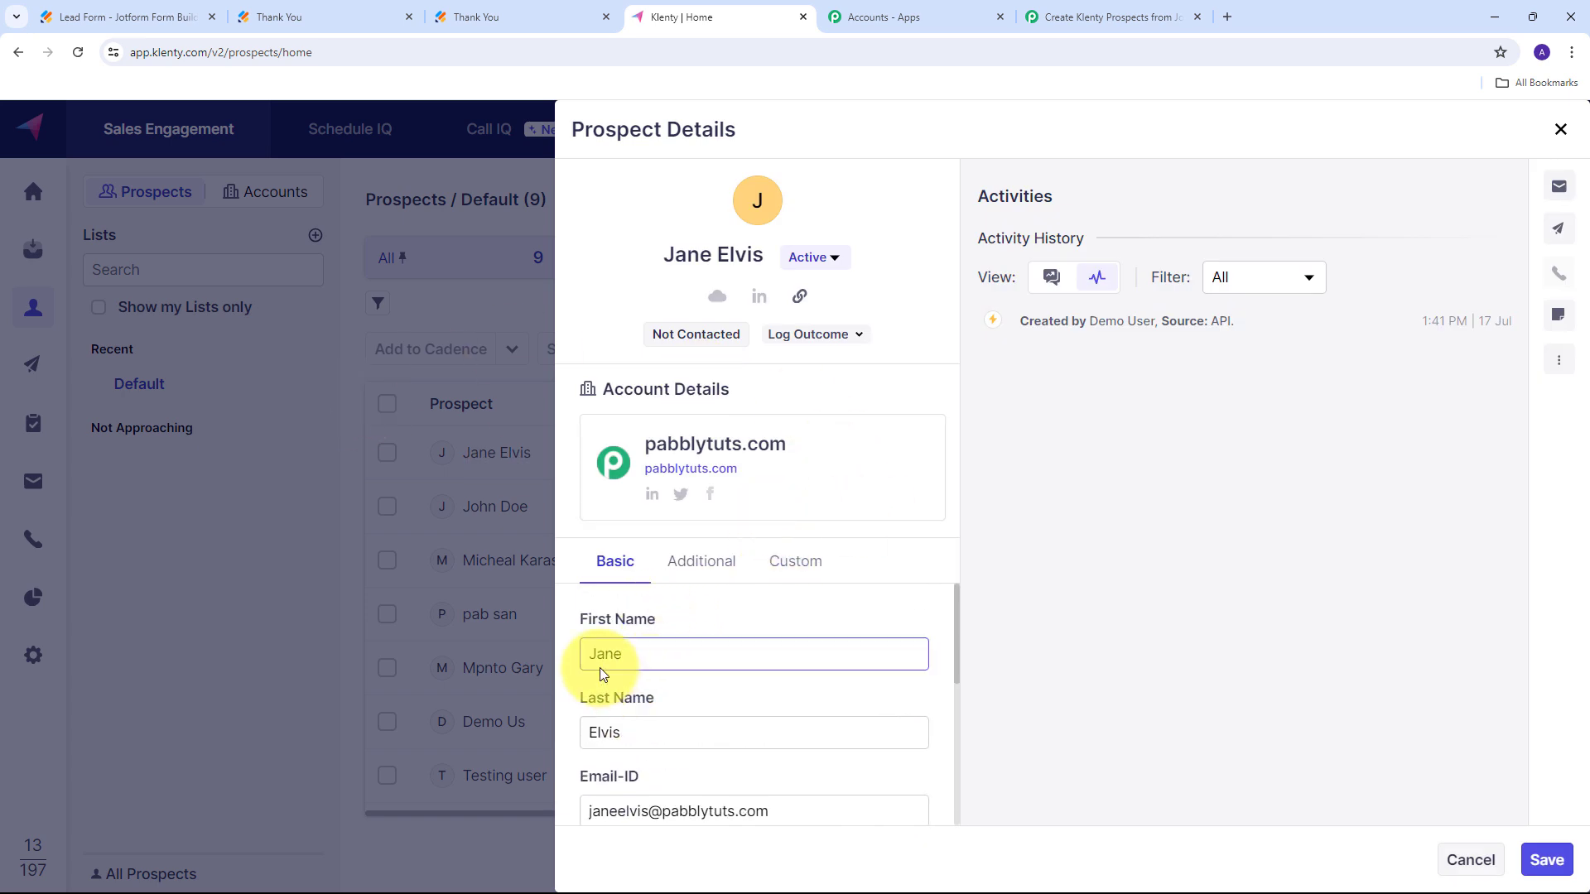
click(627, 732)
scroll(627, 732, down, 1)
click(709, 726)
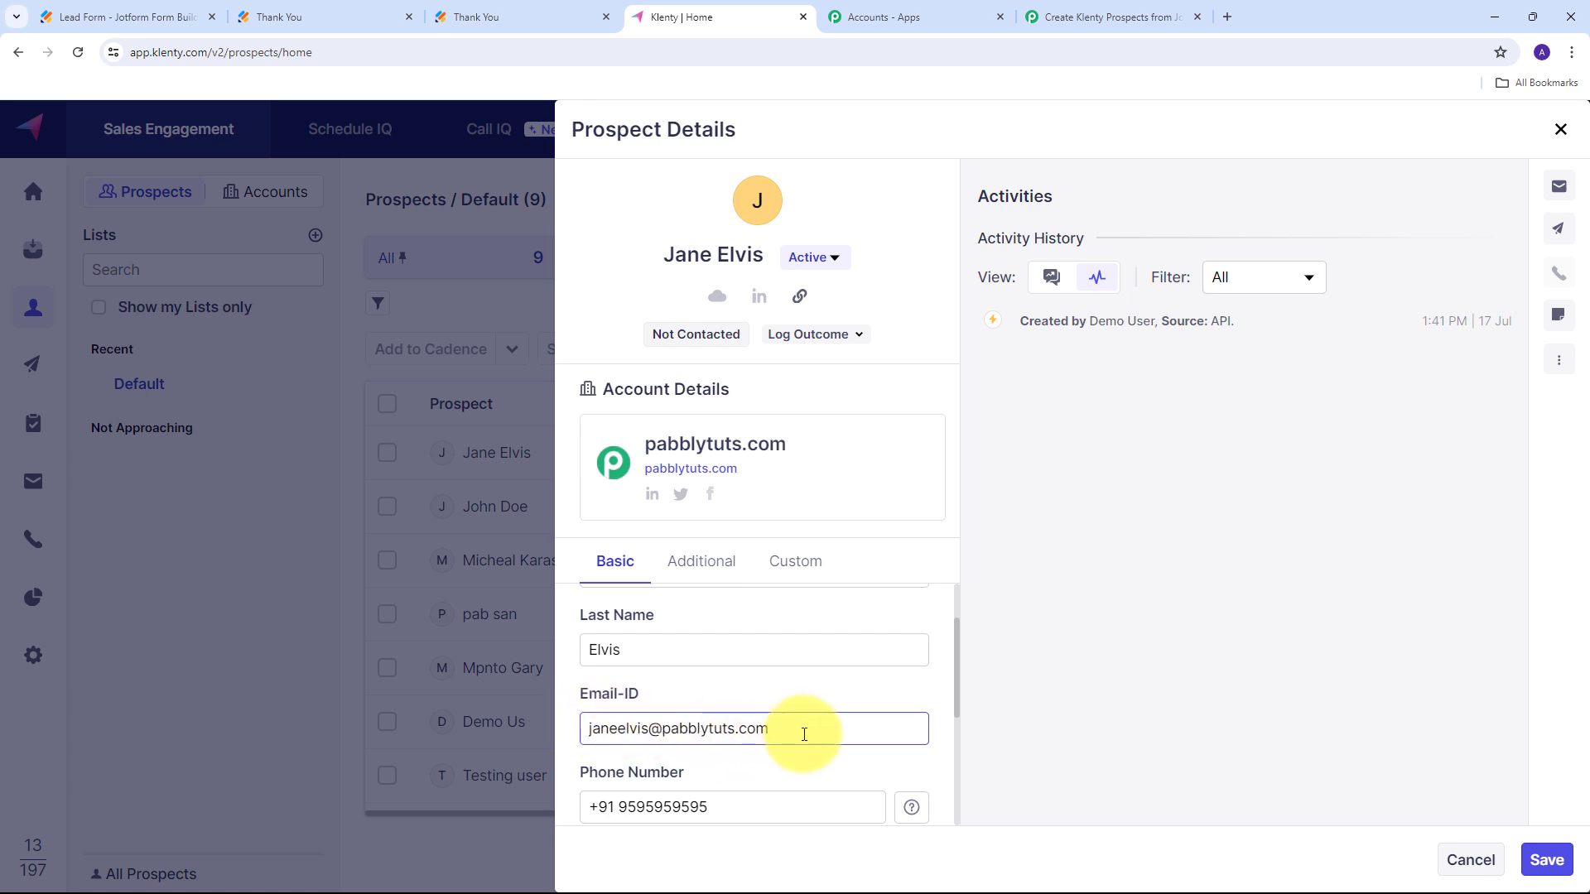
scroll(828, 678, down, 1)
scroll(782, 684, down, 1)
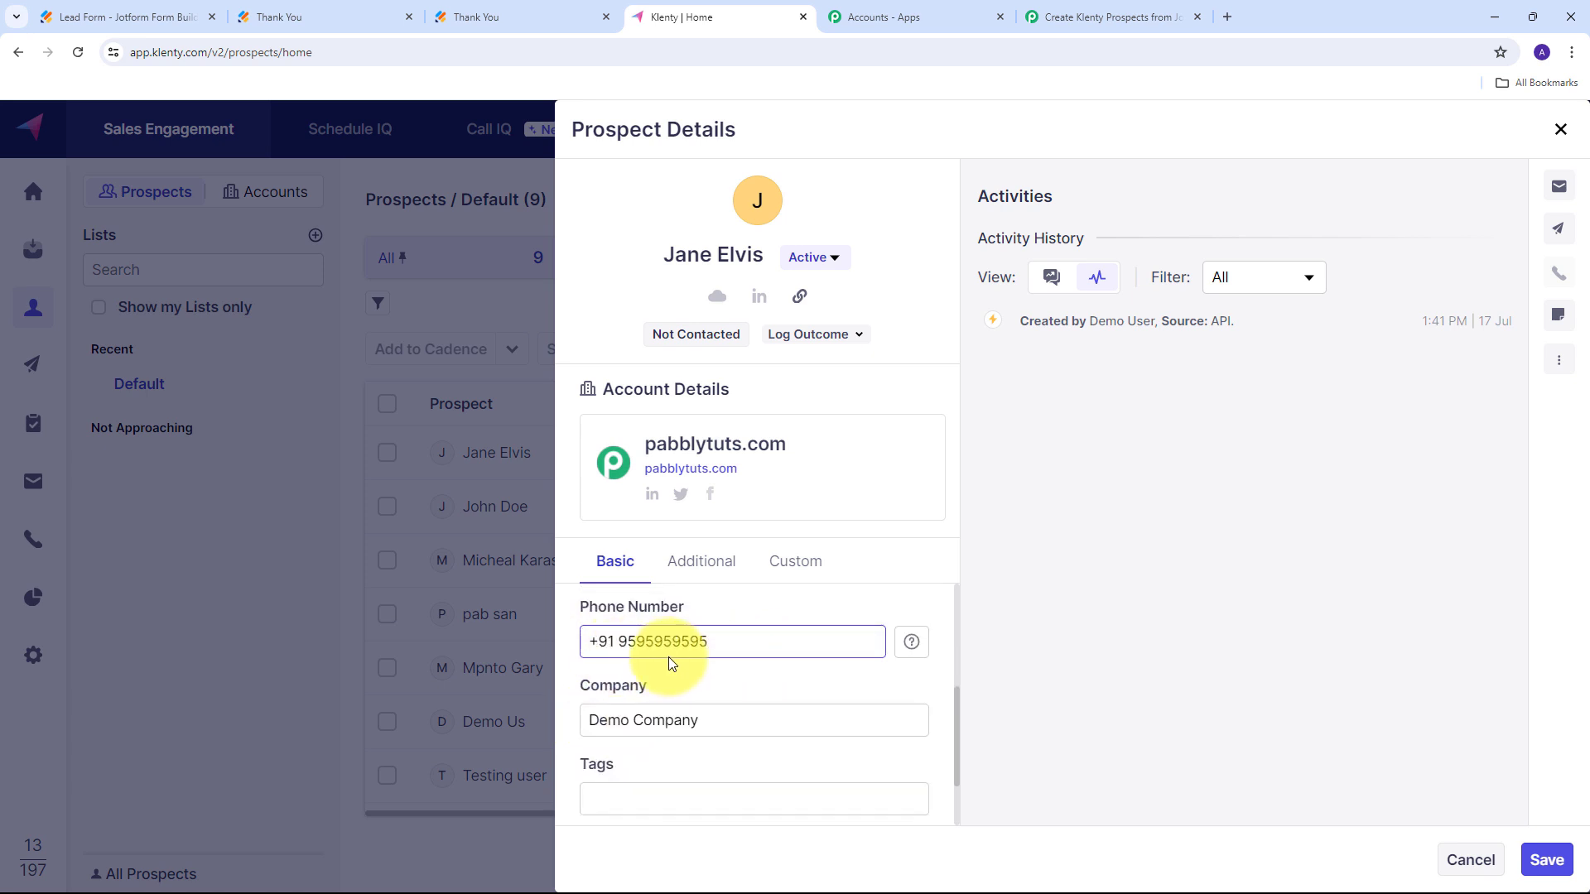
scroll(748, 686, down, 1)
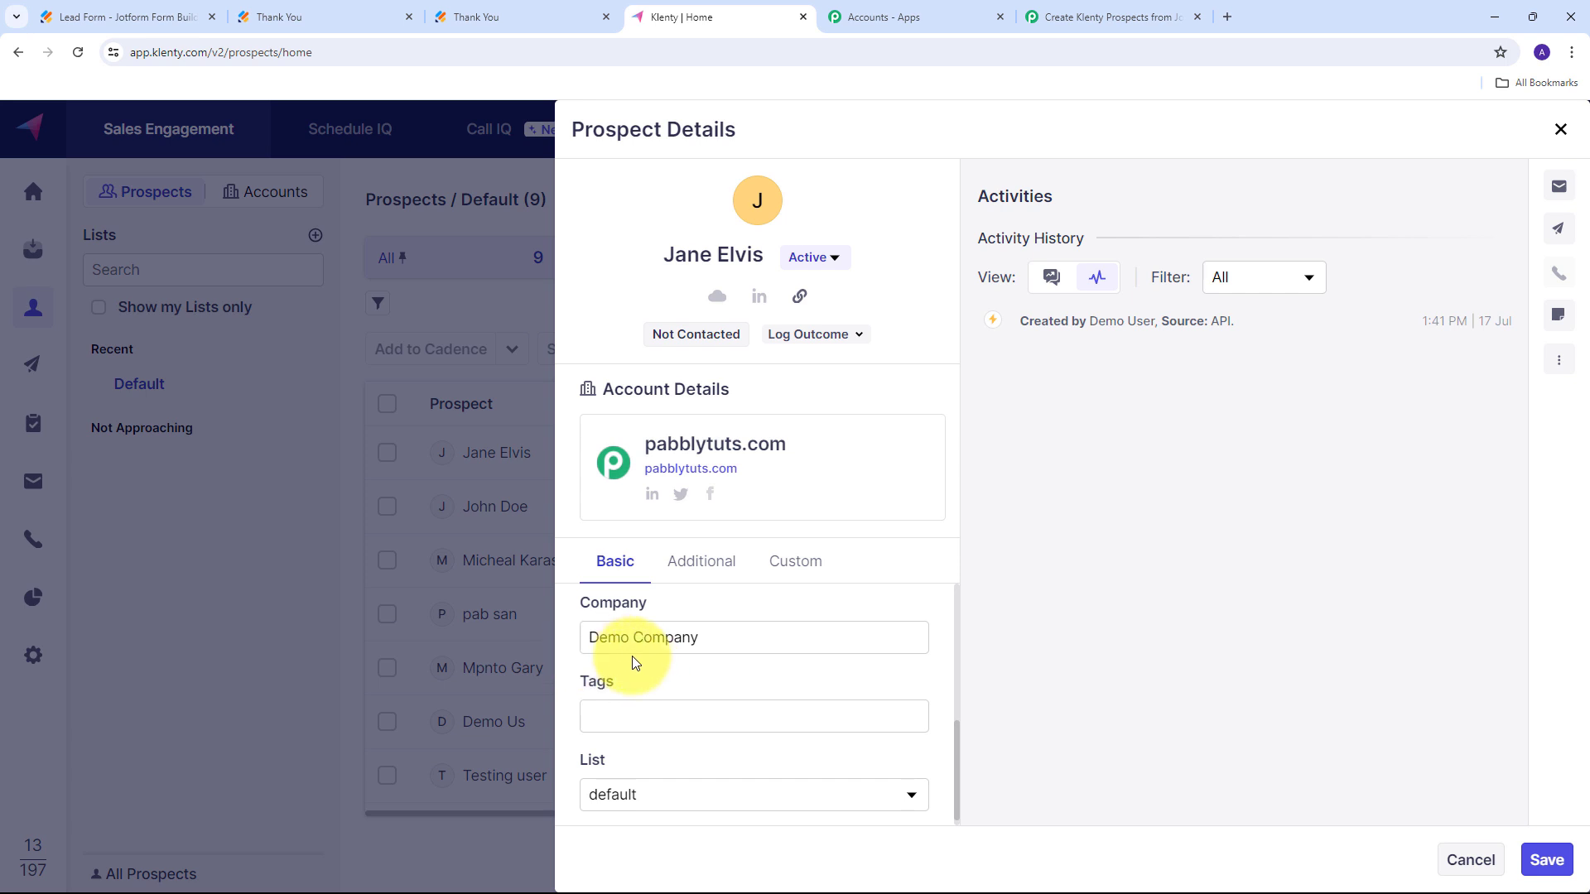
scroll(776, 667, up, 5)
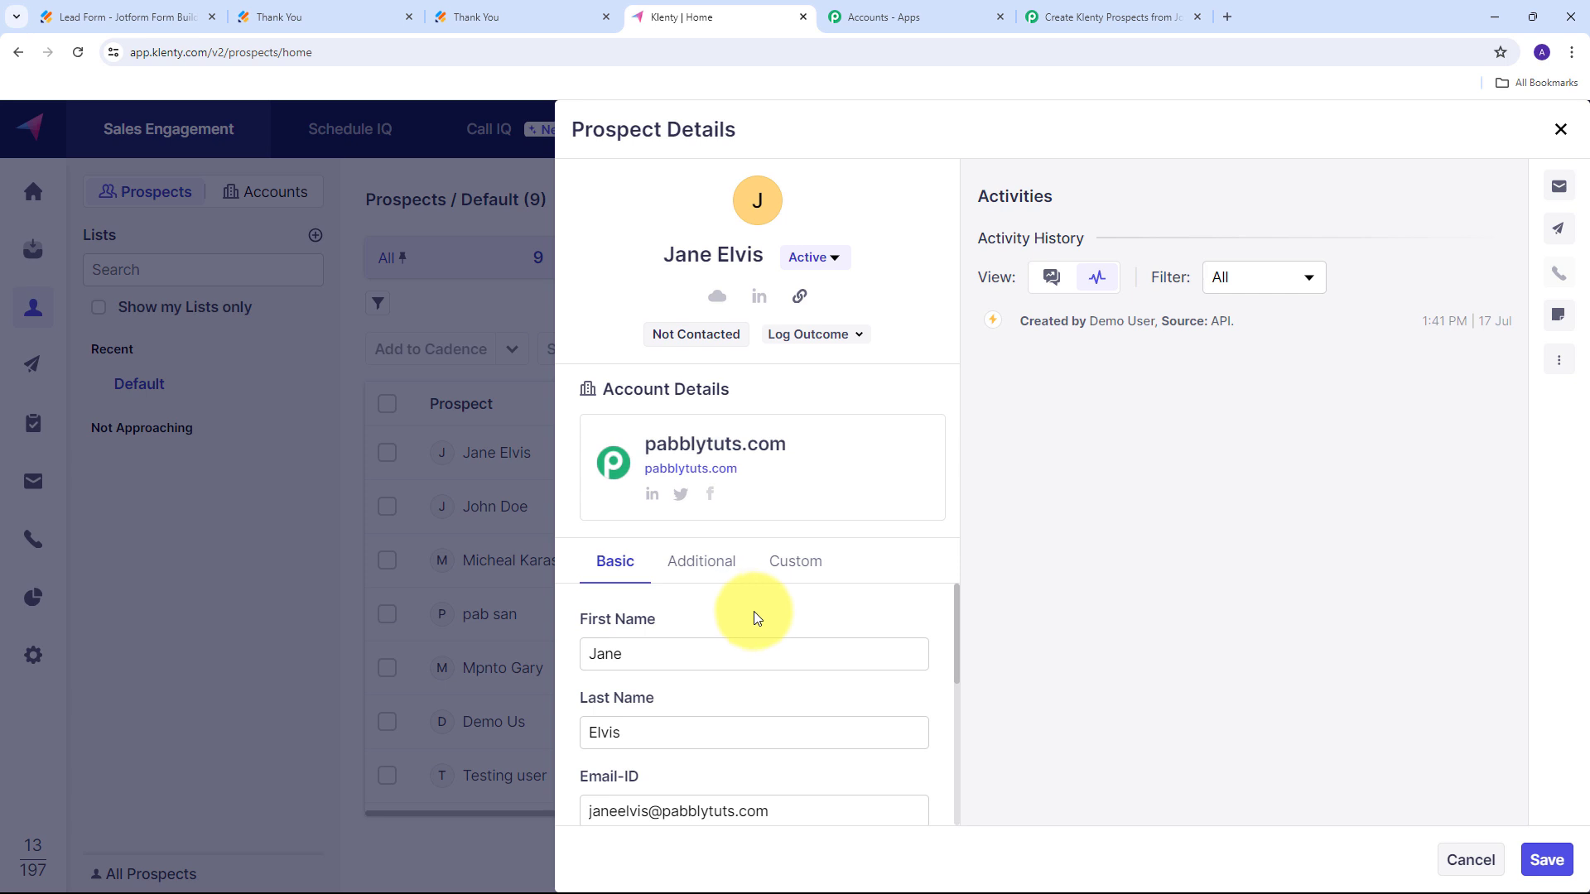
Cross-check the Jotform confirmation page, then return to the Pabbly workflow, now showing ON.
click(320, 14)
click(711, 15)
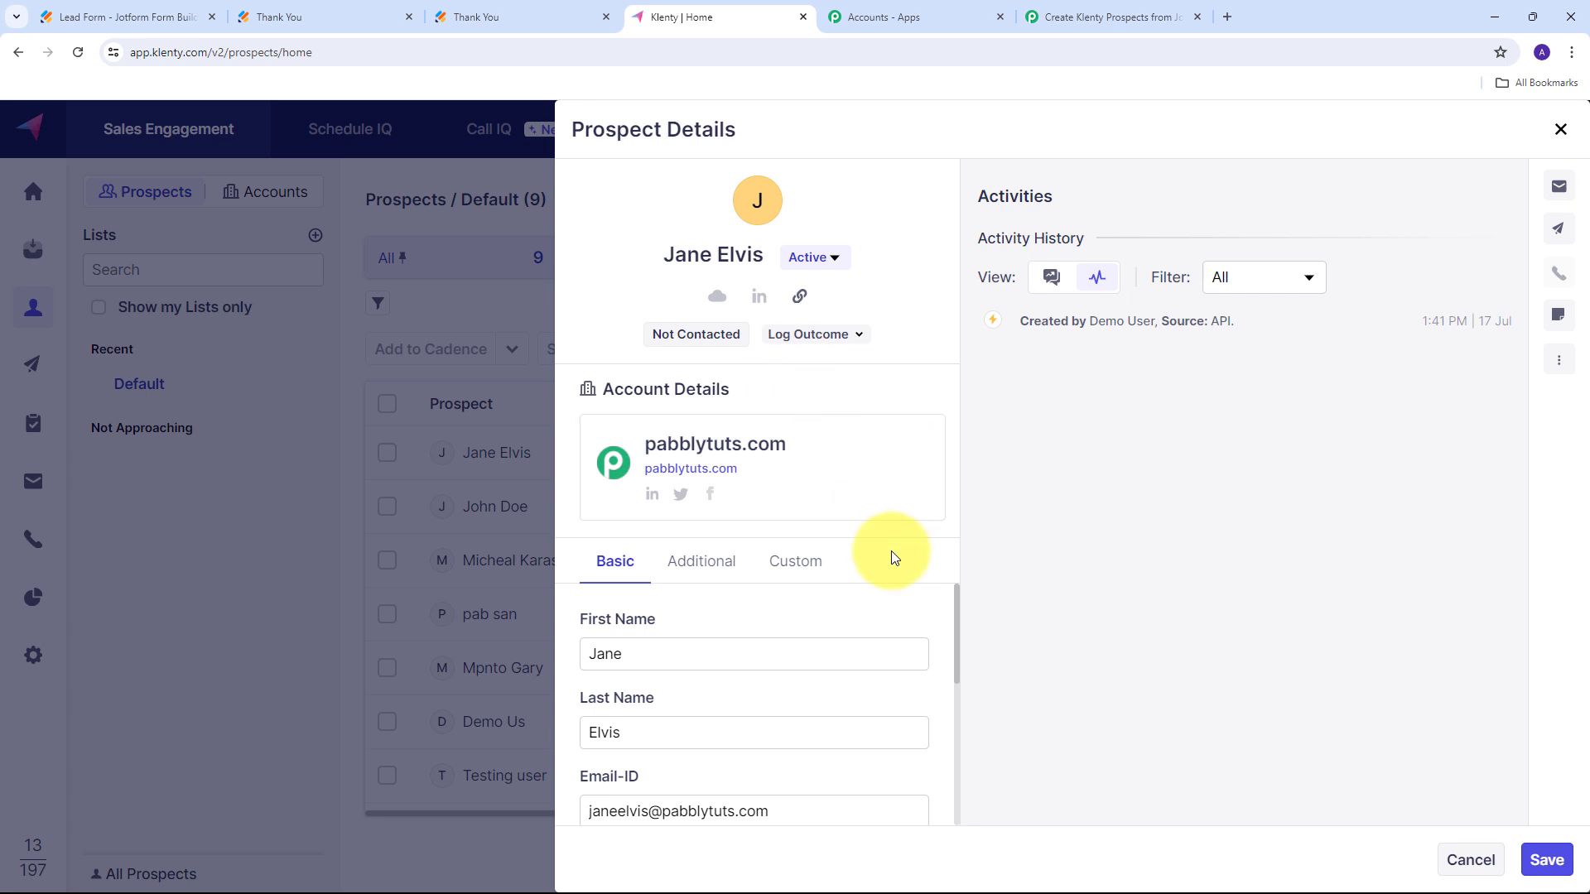
click(1110, 16)
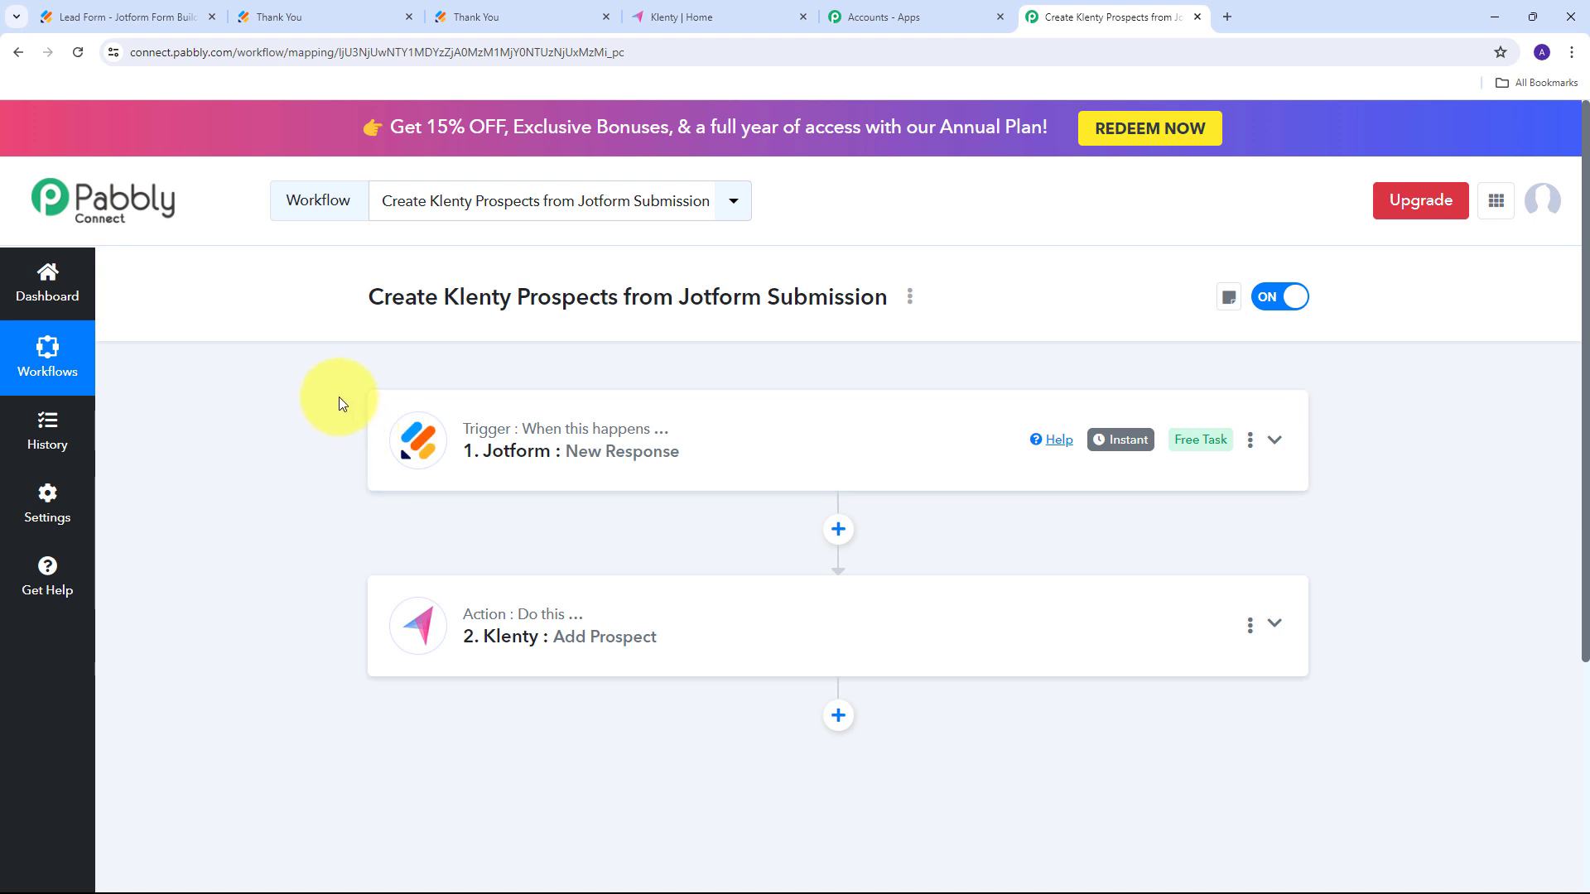
scroll(530, 397, down, 1)
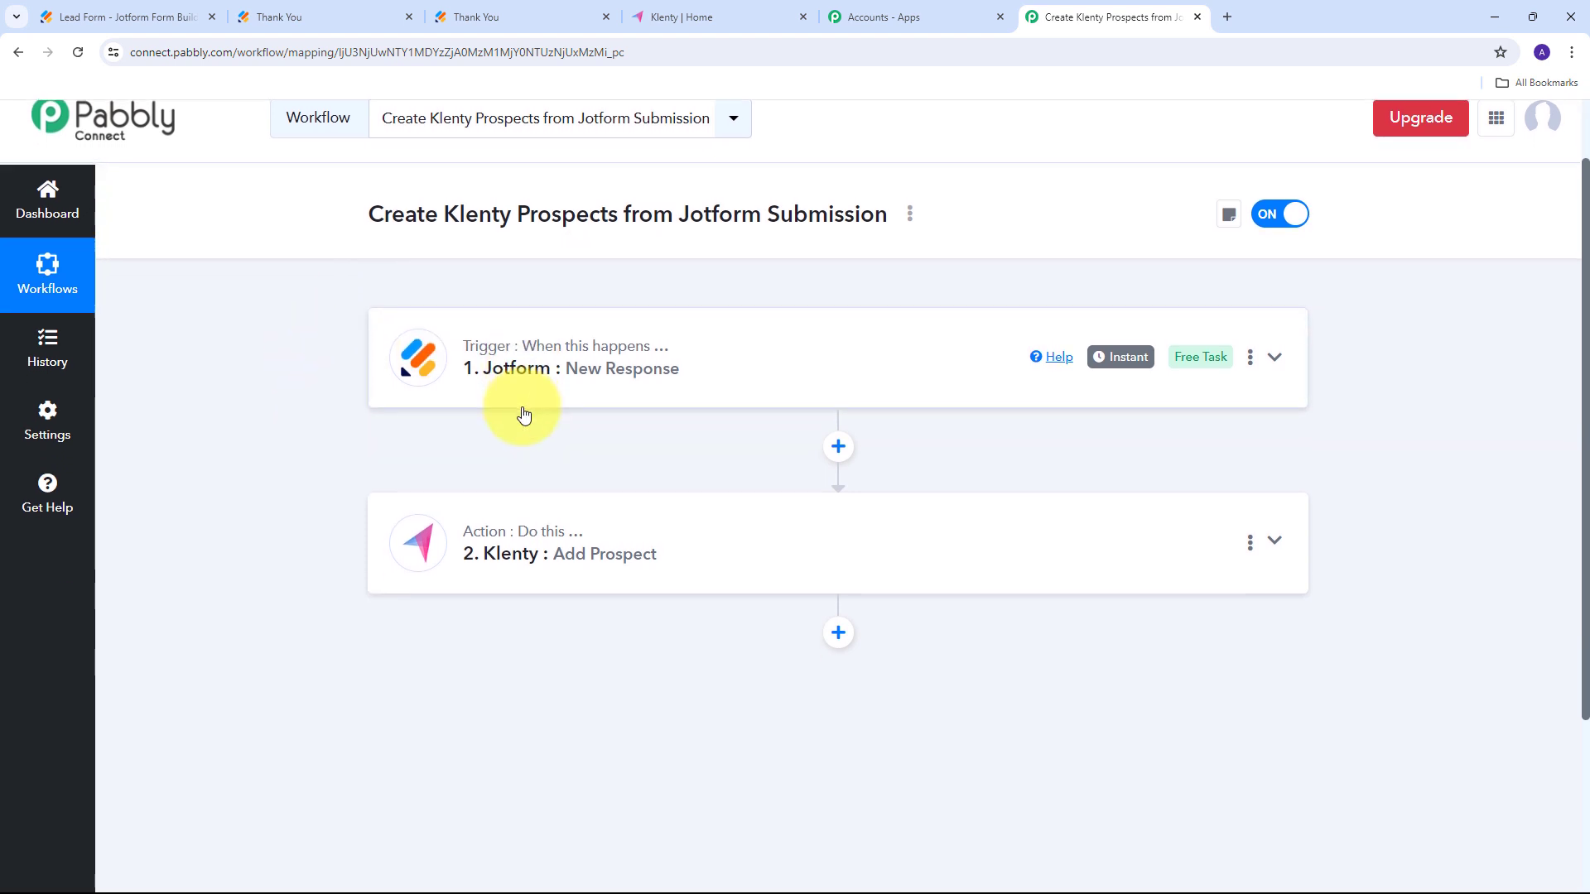